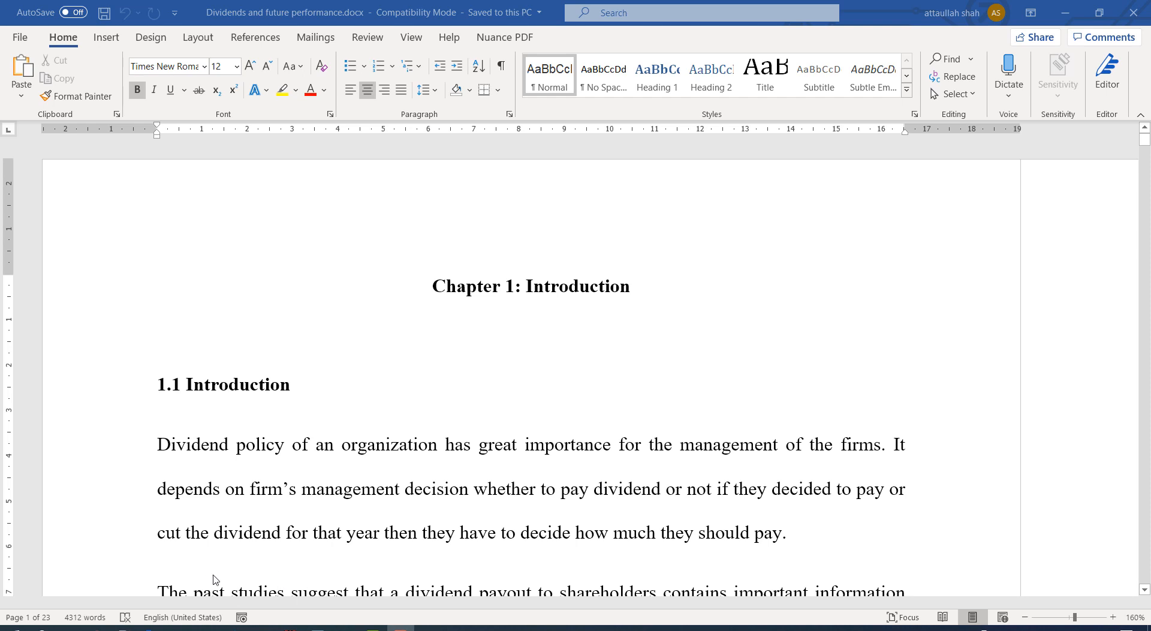
# - Switch to File Explorer and open the Final Research document from the first student folder inside the 2013 folder
pyautogui.moveTo(180, 629)
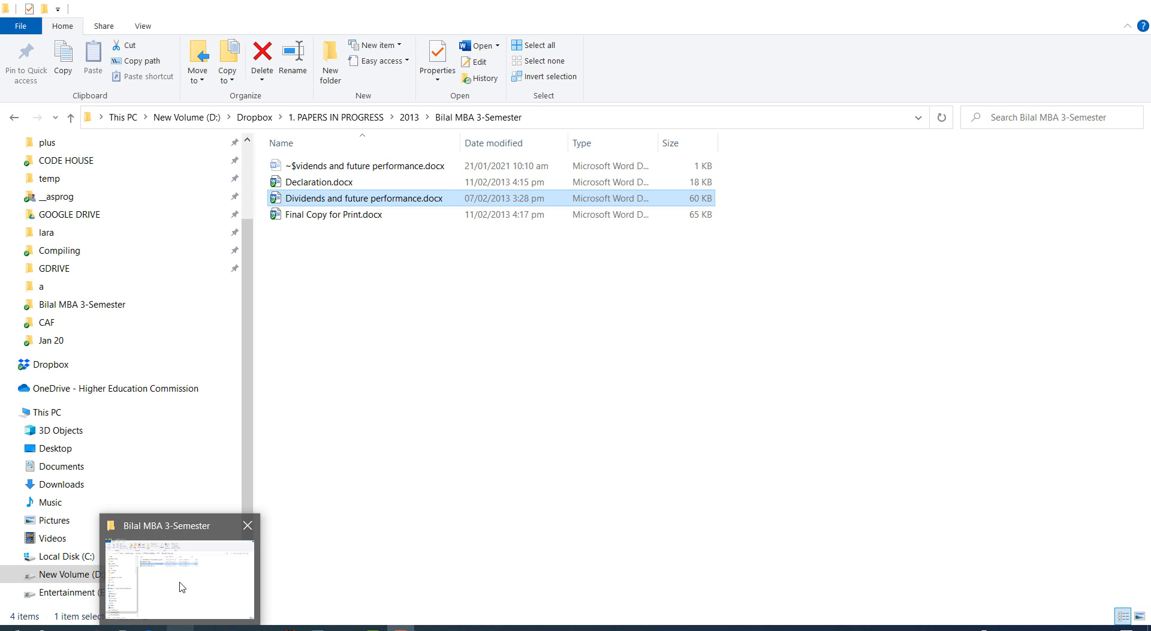
pyautogui.click(183, 587)
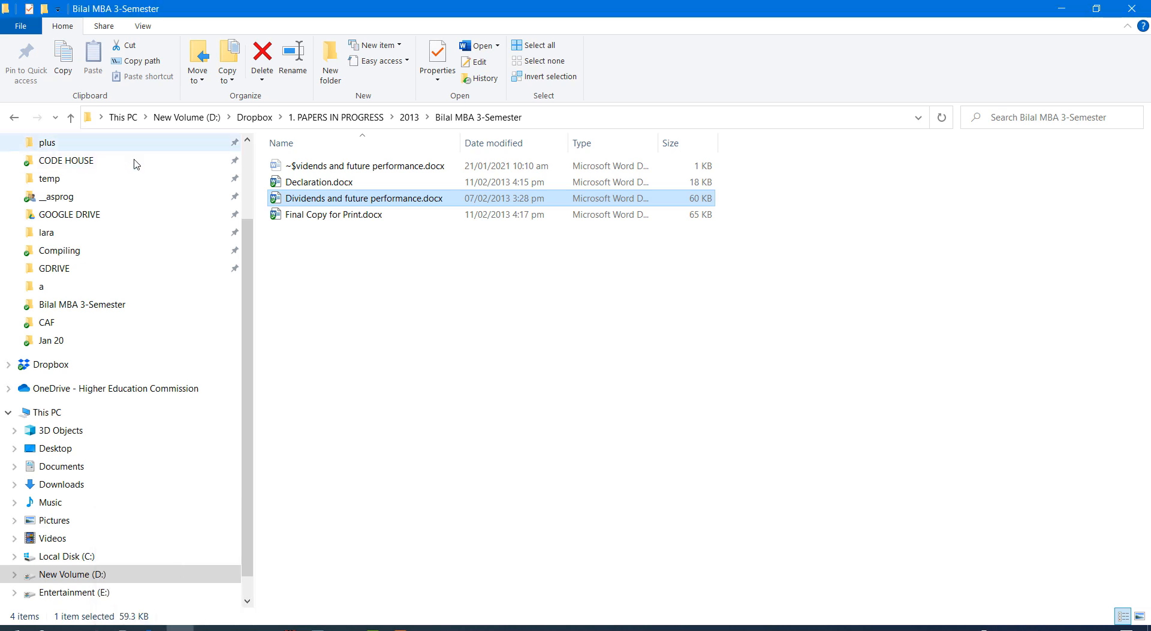
pyautogui.click(71, 117)
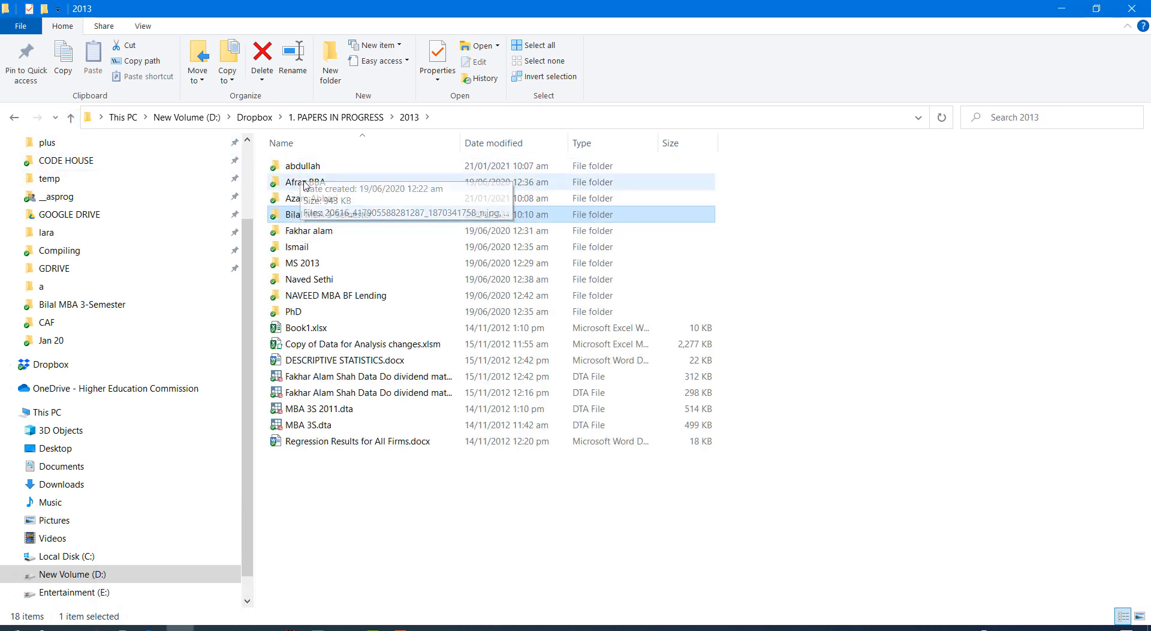
pyautogui.doubleClick(303, 168)
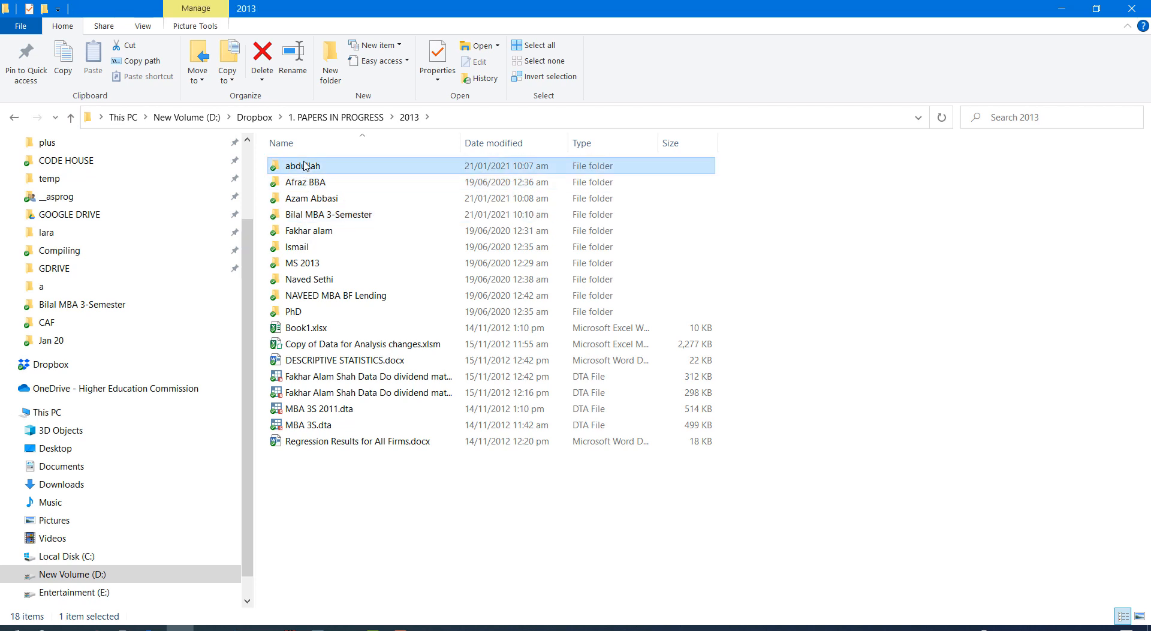
pyautogui.doubleClick(561, 191)
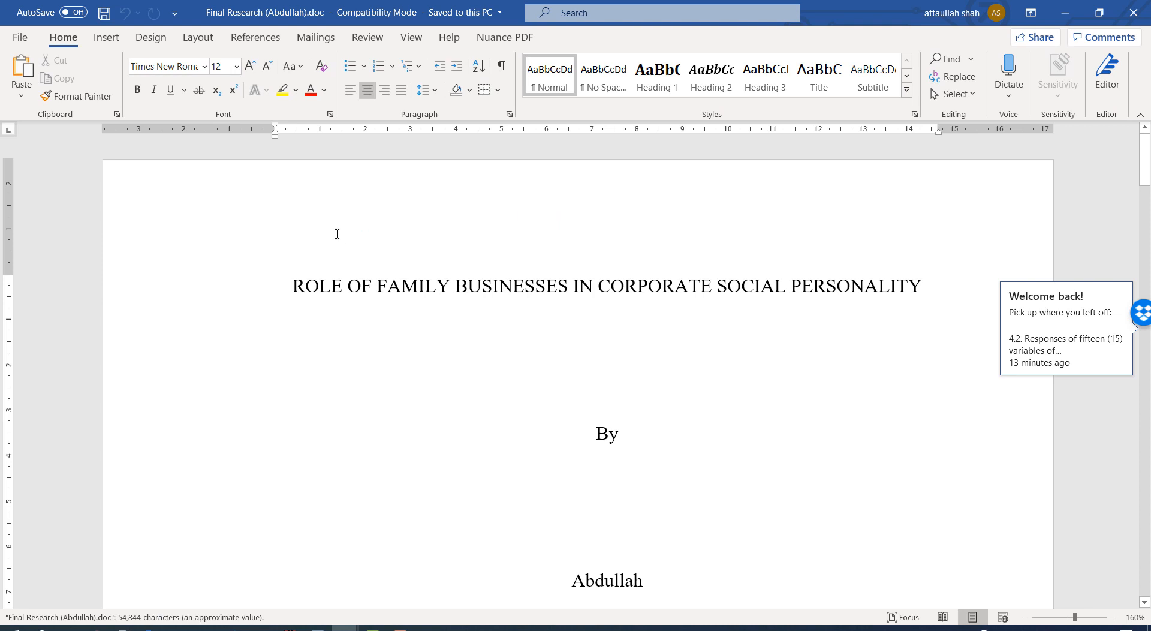
# - Examine the table of contents in the Final Research document, comparing the Chapter 01 heading with its numbered section entries
pyautogui.scroll(-5, 468, 420)
pyautogui.scroll(-20, 469, 430)
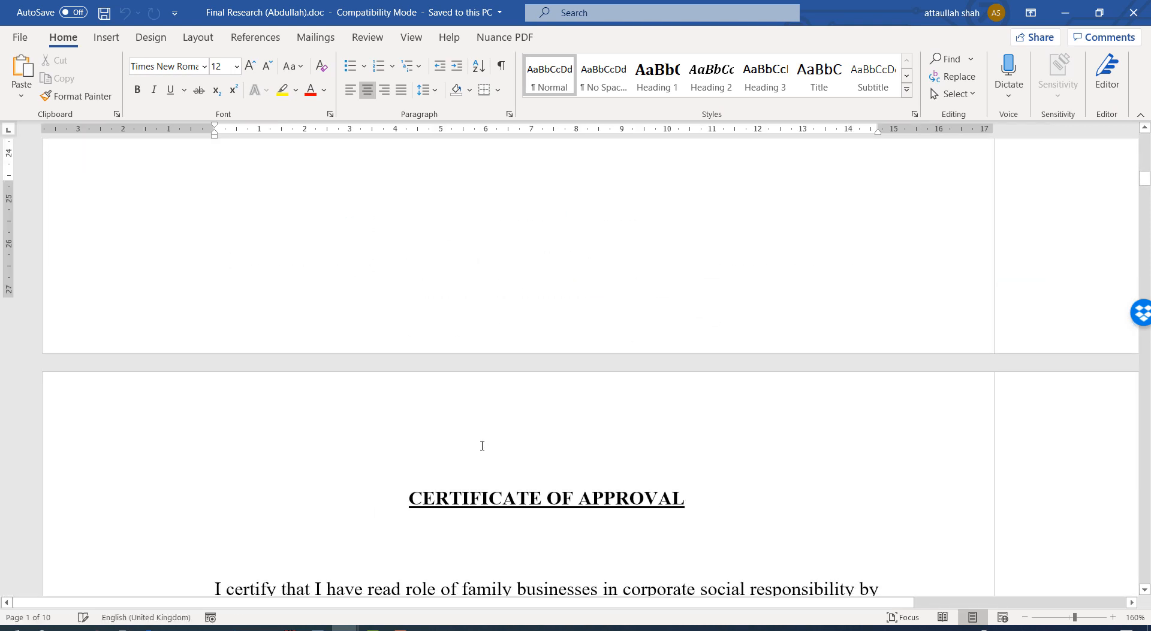
pyautogui.scroll(-20, 484, 449)
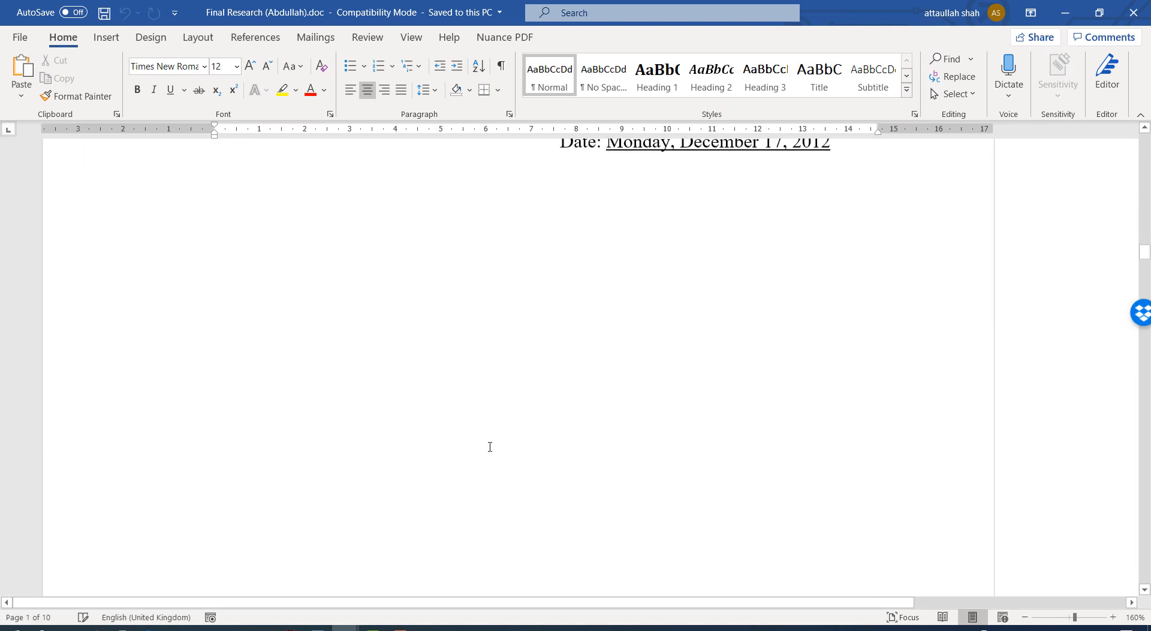
pyautogui.scroll(-20, 493, 448)
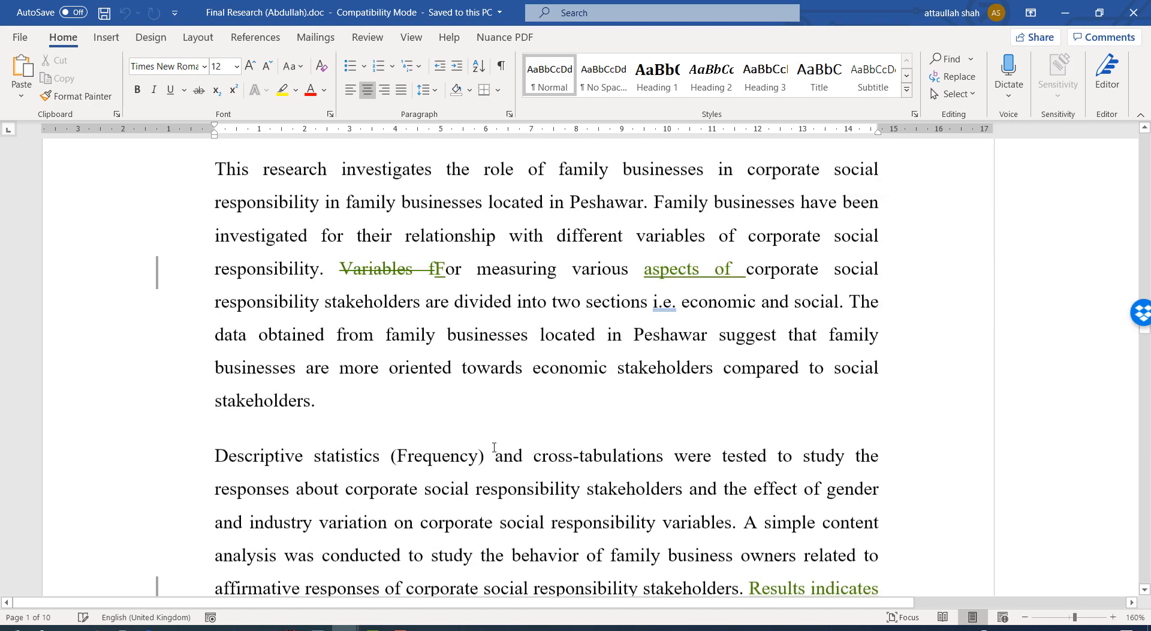
pyautogui.scroll(-8, 494, 448)
pyautogui.scroll(5, 495, 449)
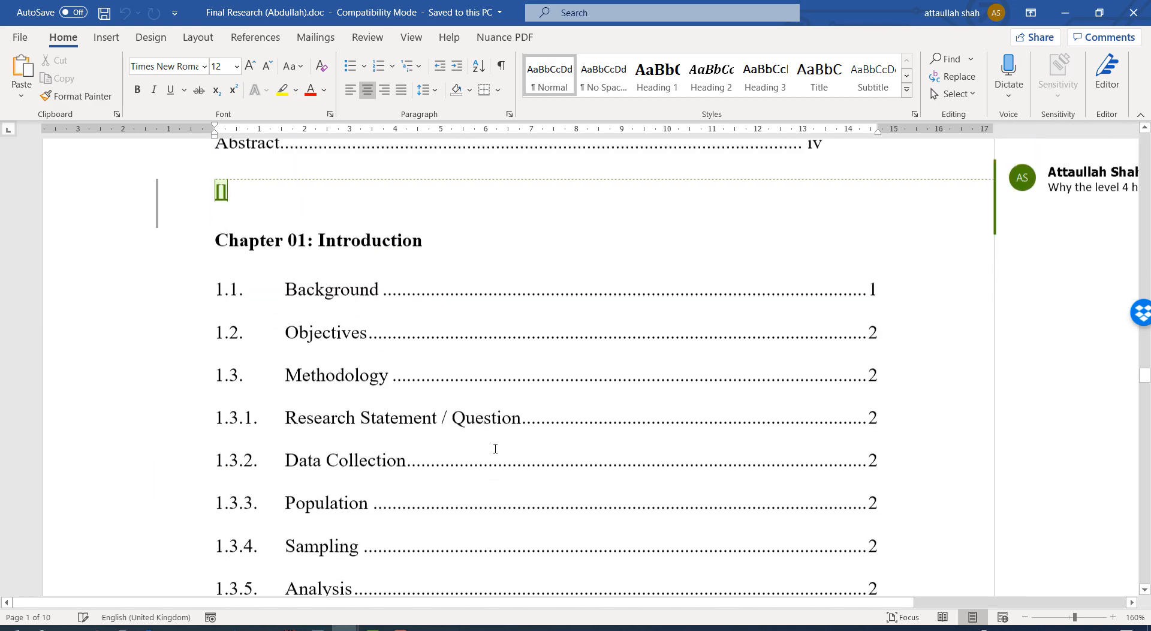
pyautogui.scroll(-4, 496, 443)
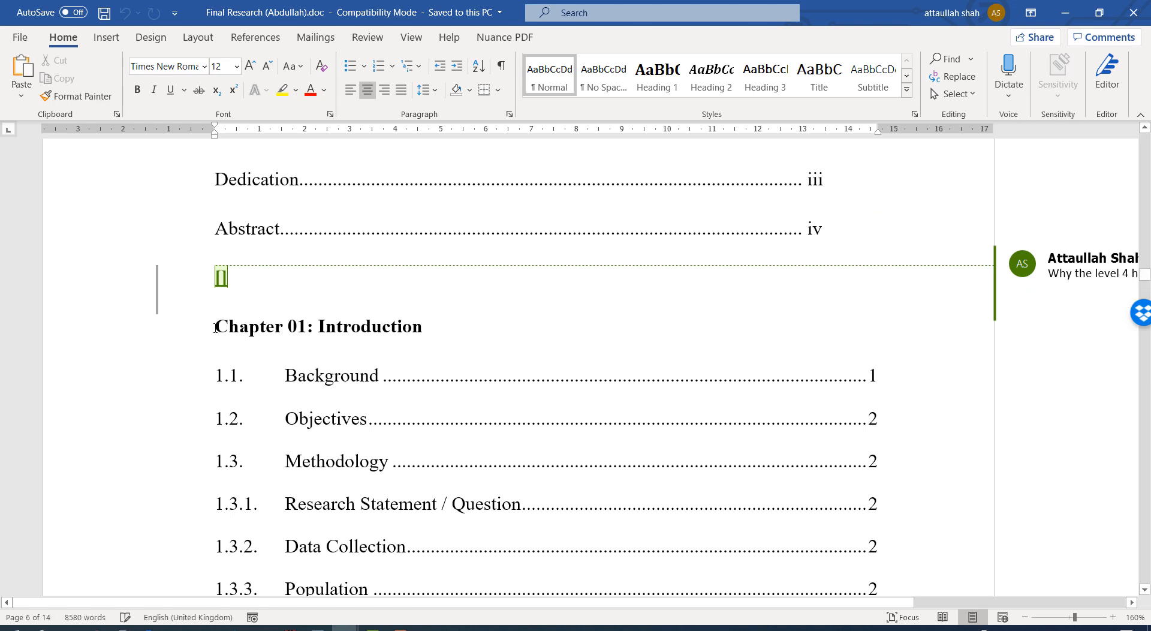
pyautogui.moveTo(223, 337); pyautogui.dragTo(356, 330)
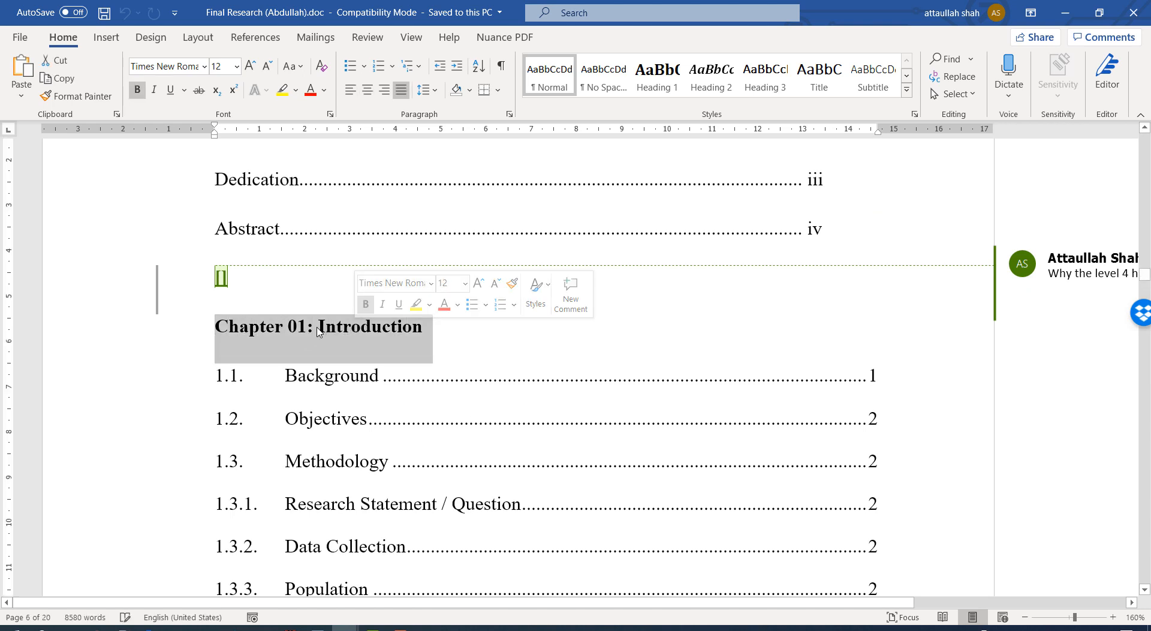
pyautogui.click(264, 337)
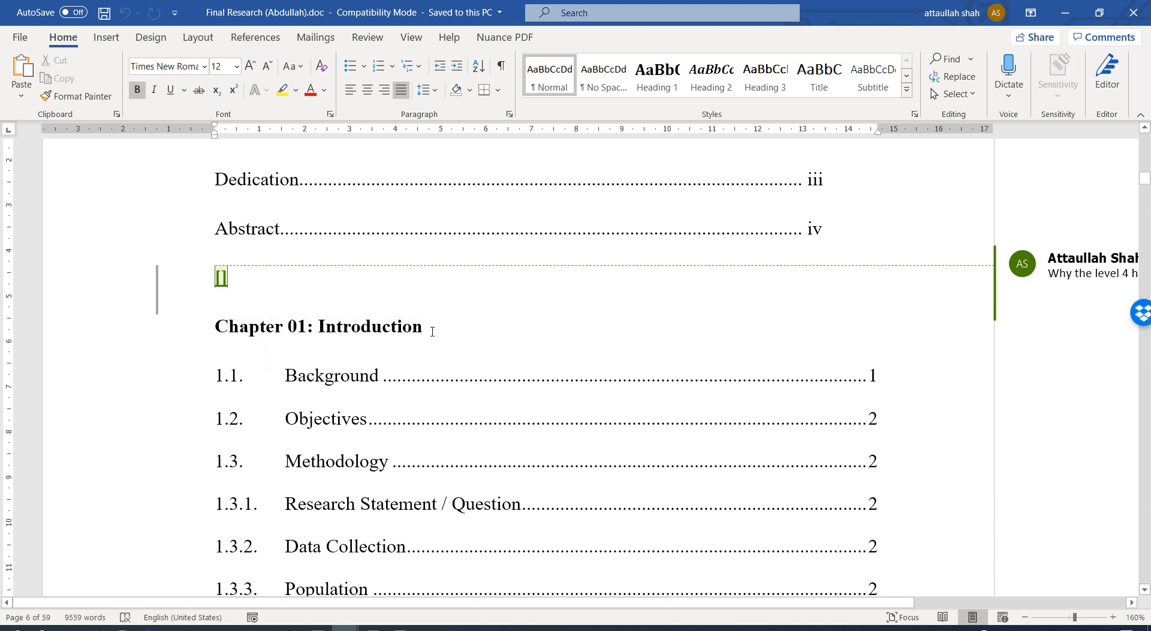
pyautogui.scroll(-1, 433, 331)
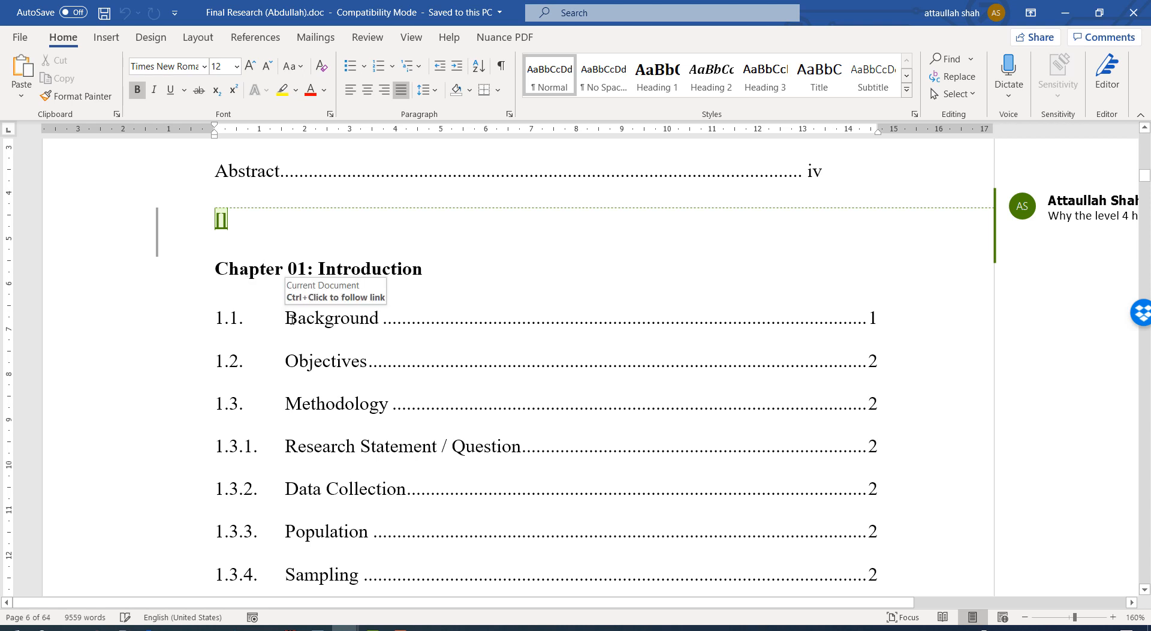
pyautogui.moveTo(289, 317); pyautogui.dragTo(369, 318)
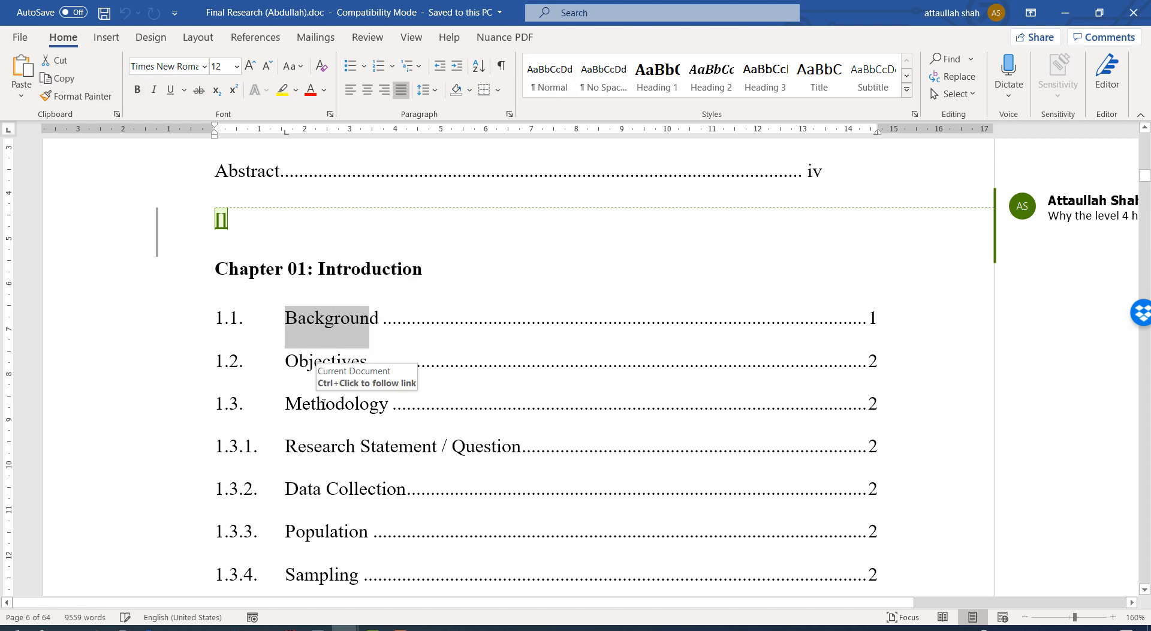
pyautogui.click(318, 328)
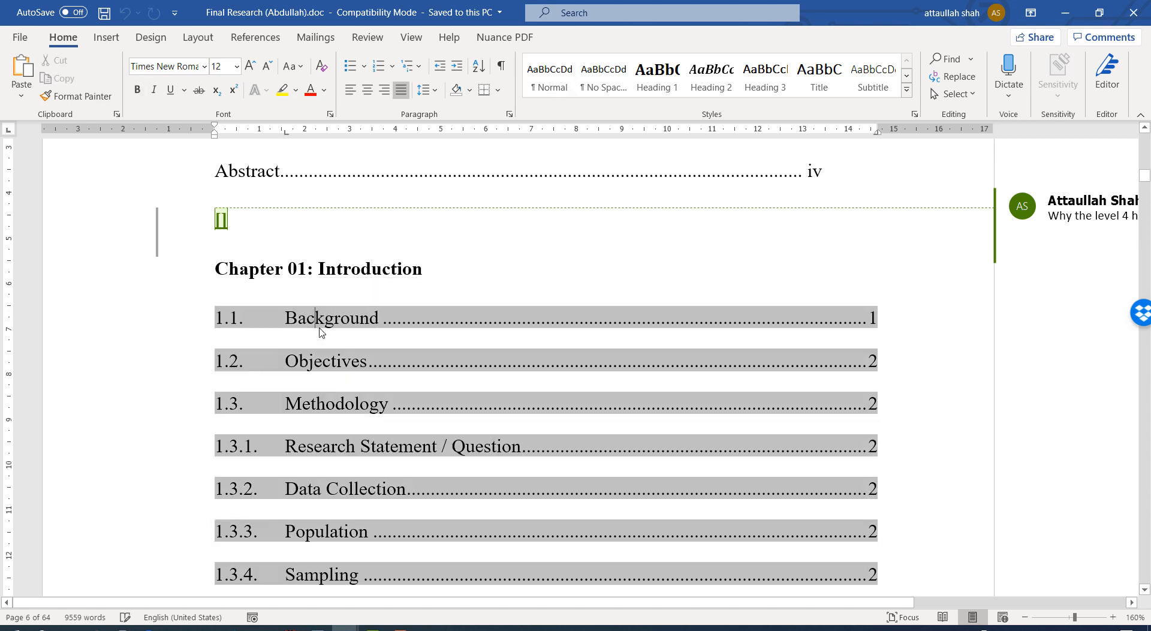
pyautogui.scroll(-2, 318, 327)
pyautogui.scroll(1, 318, 327)
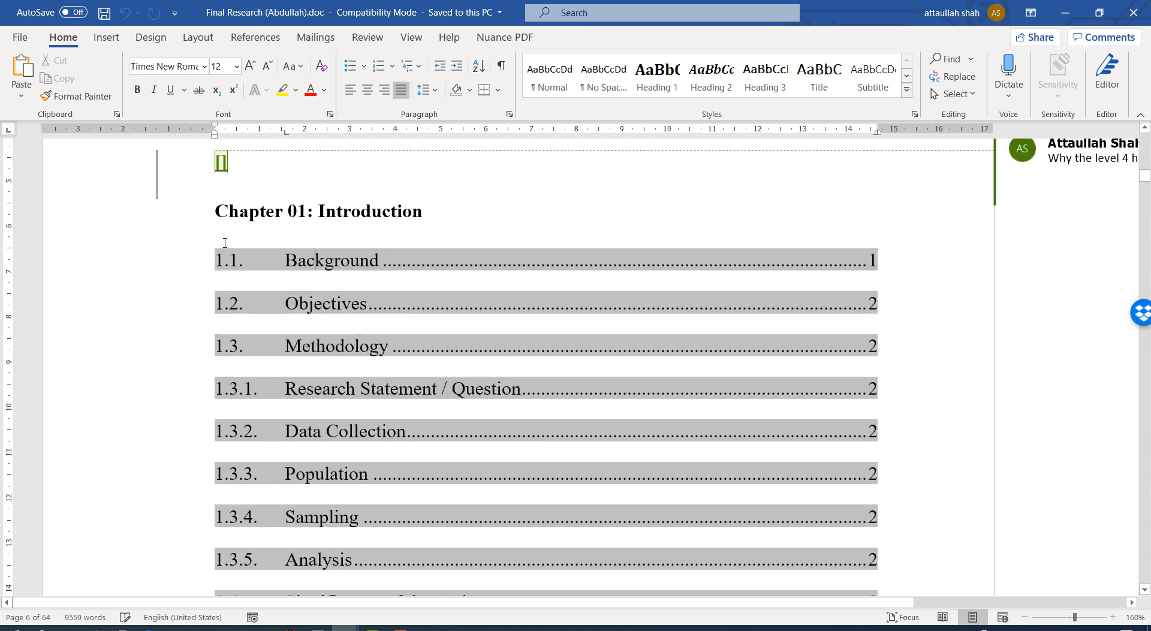
# - Insert "1 " before "Chapter 01: Introduction" in the table of contents, and close the document without saving
pyautogui.click(216, 205)
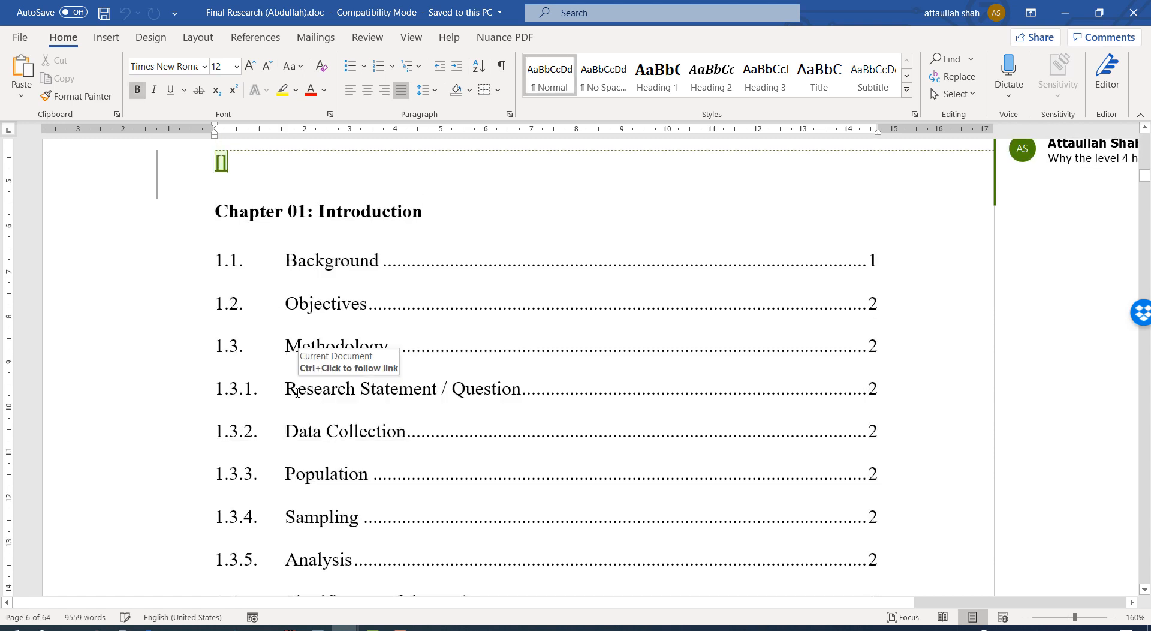
pyautogui.write('1')
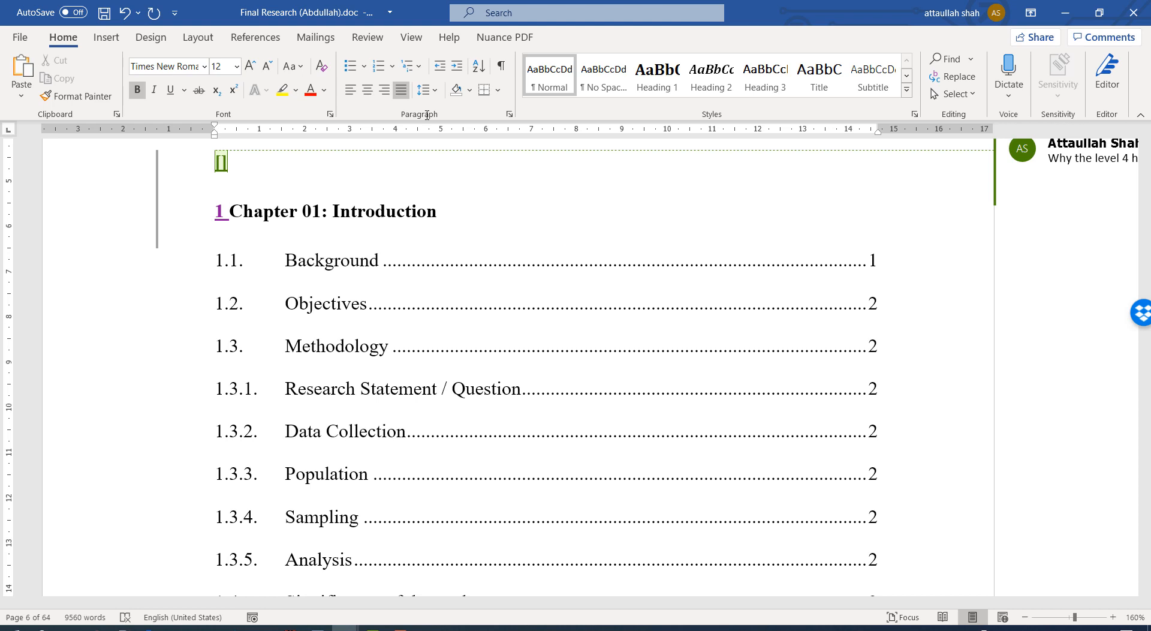
pyautogui.click(1131, 8)
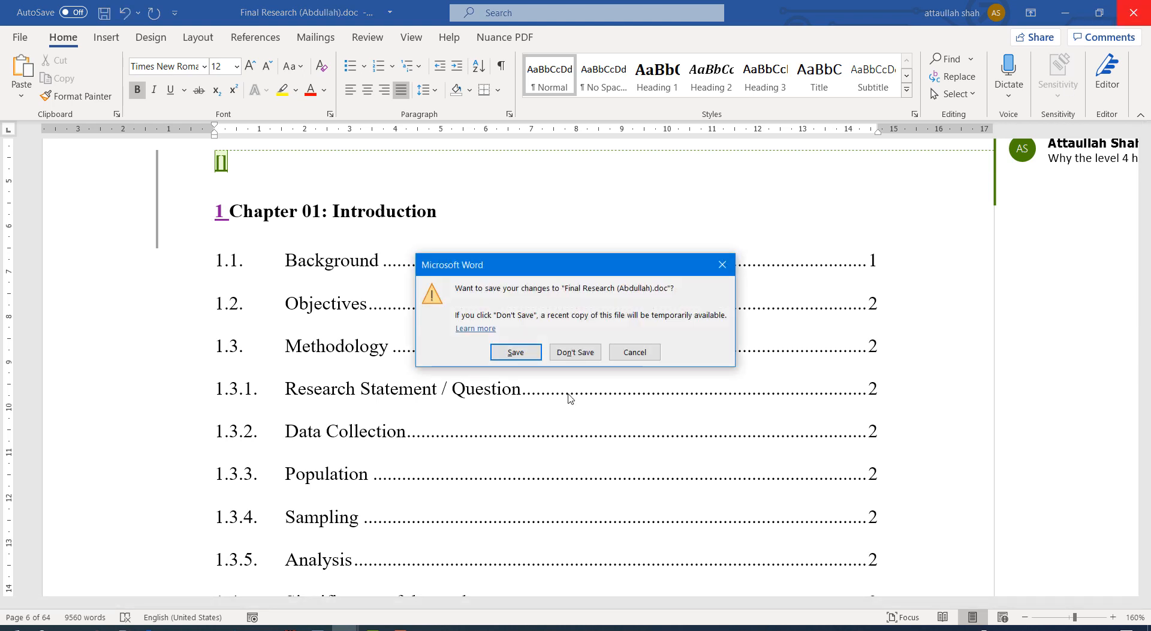
pyautogui.click(575, 356)
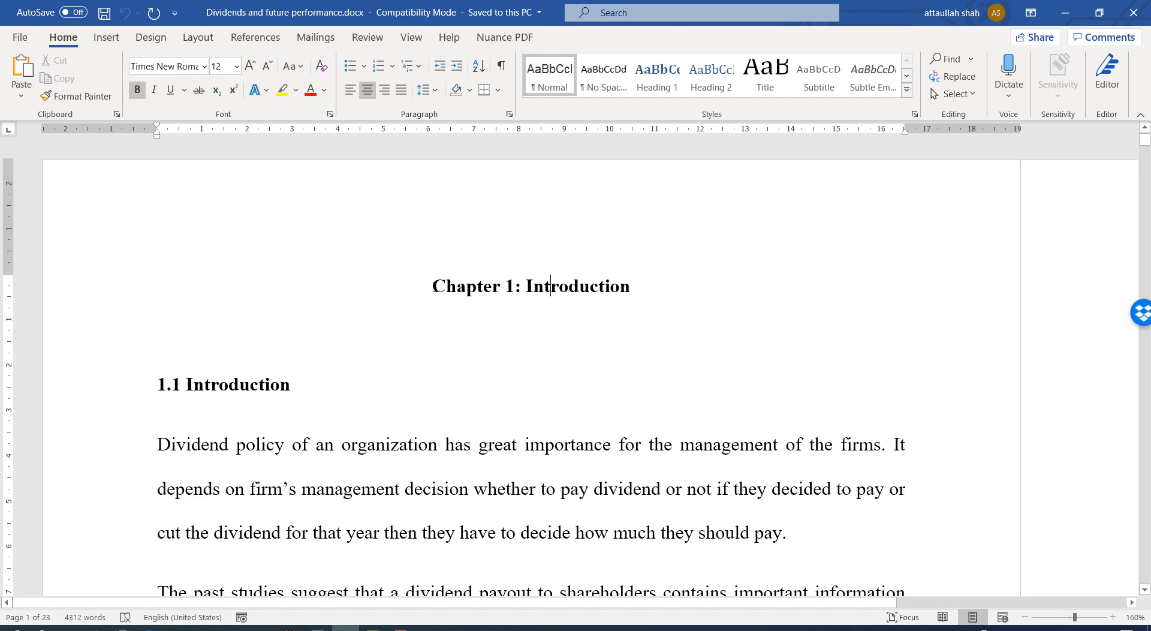
# - Apply the Heading 1 style to the "Chapter 1: Introduction" title and format it in black at 16 pt
pyautogui.moveTo(432, 286); pyautogui.dragTo(635, 288)
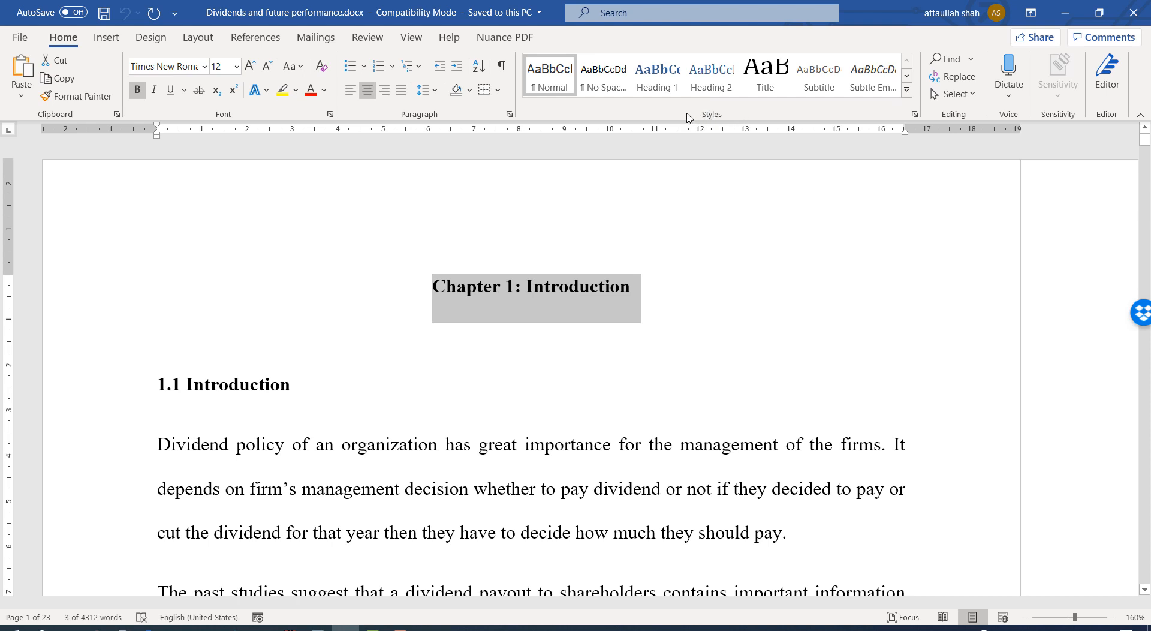
pyautogui.click(664, 77)
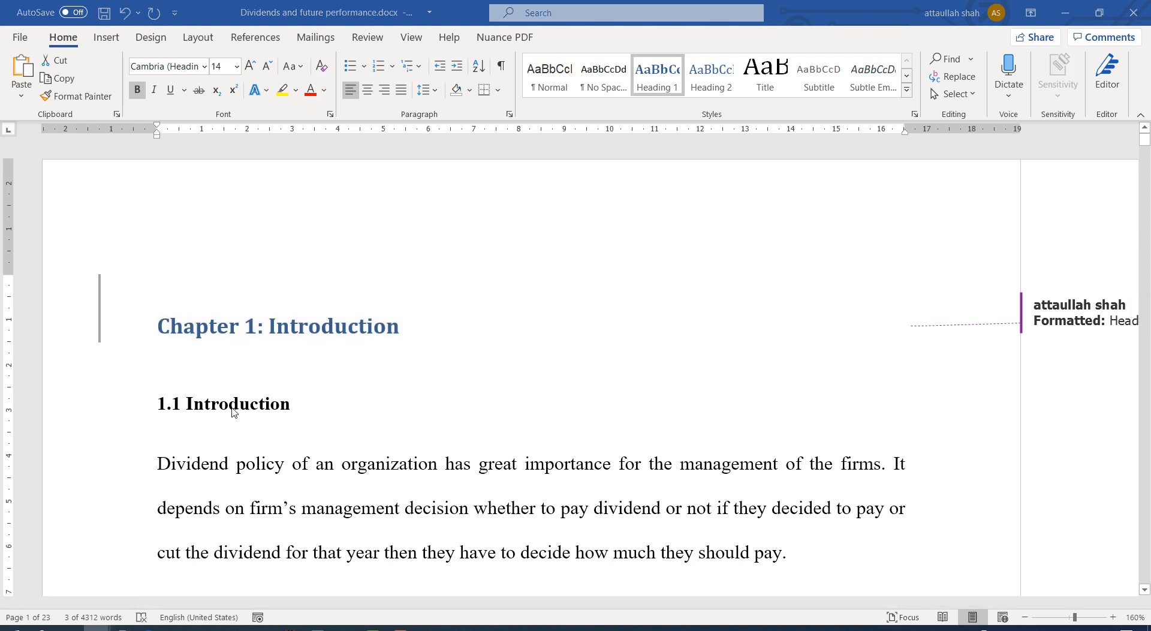
pyautogui.tripleClick(355, 332)
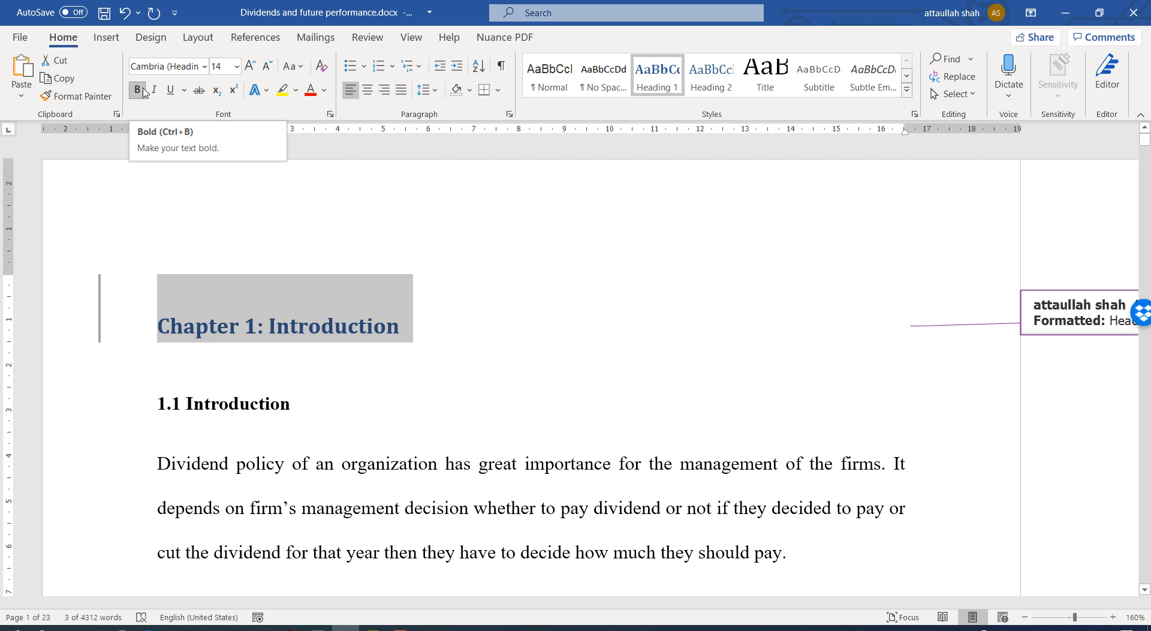
pyautogui.click(326, 93)
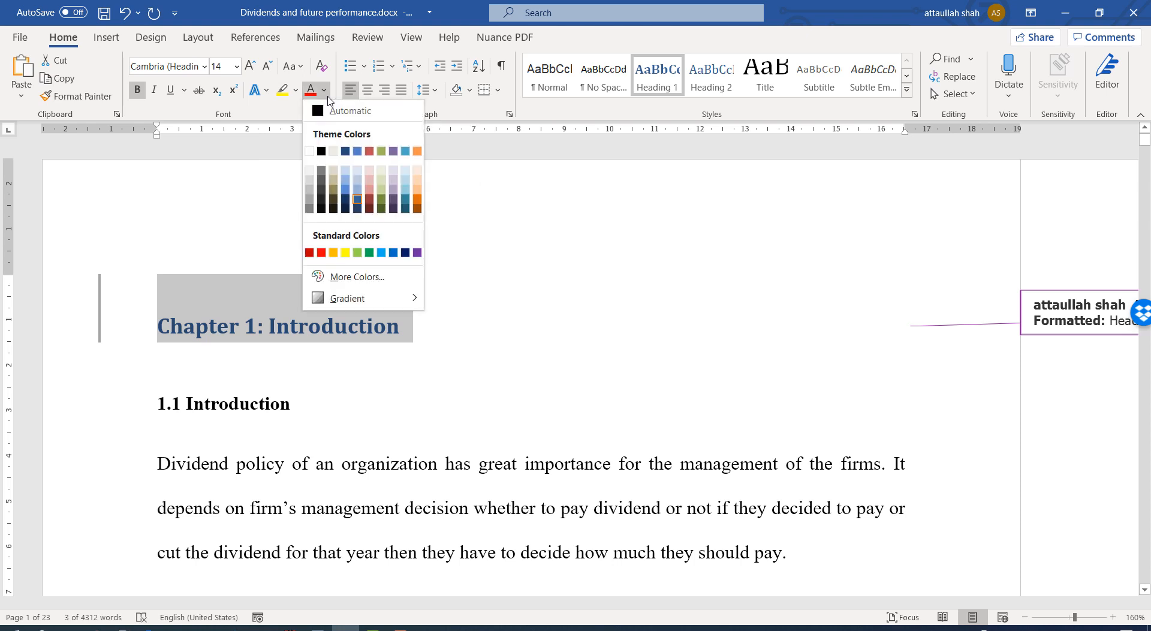
pyautogui.click(322, 151)
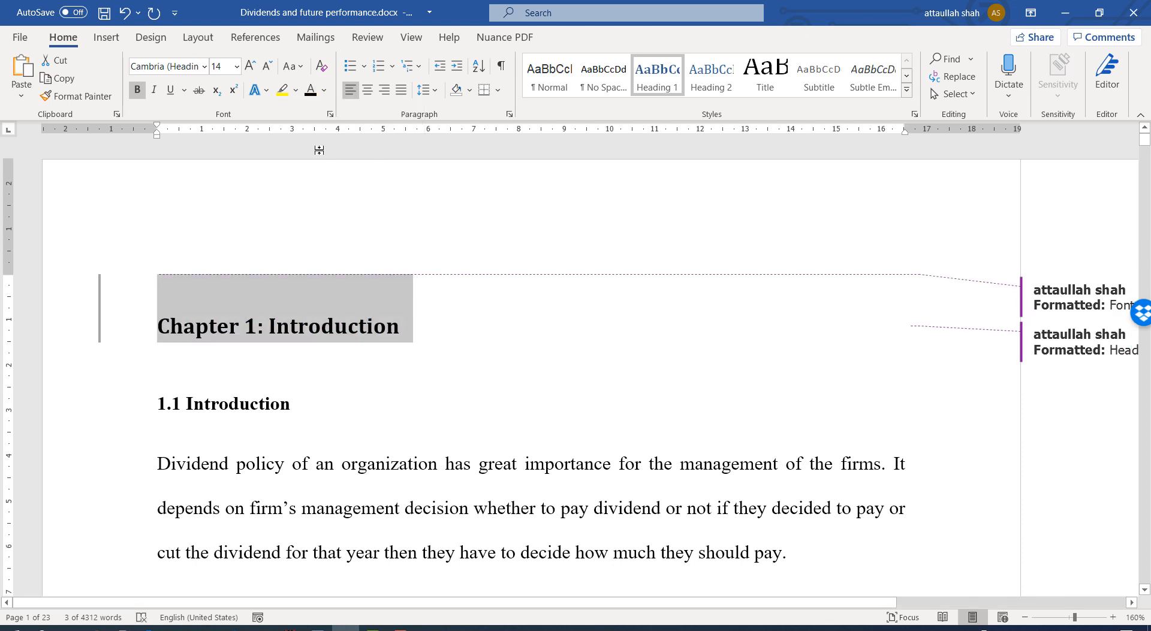
pyautogui.click(238, 67)
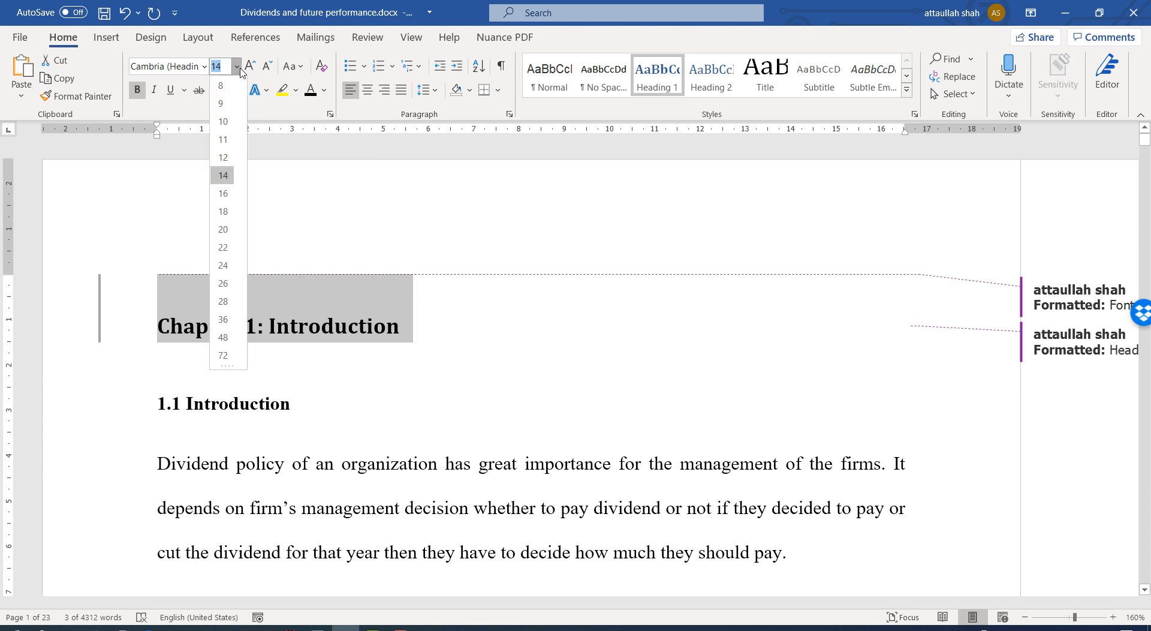
pyautogui.click(225, 193)
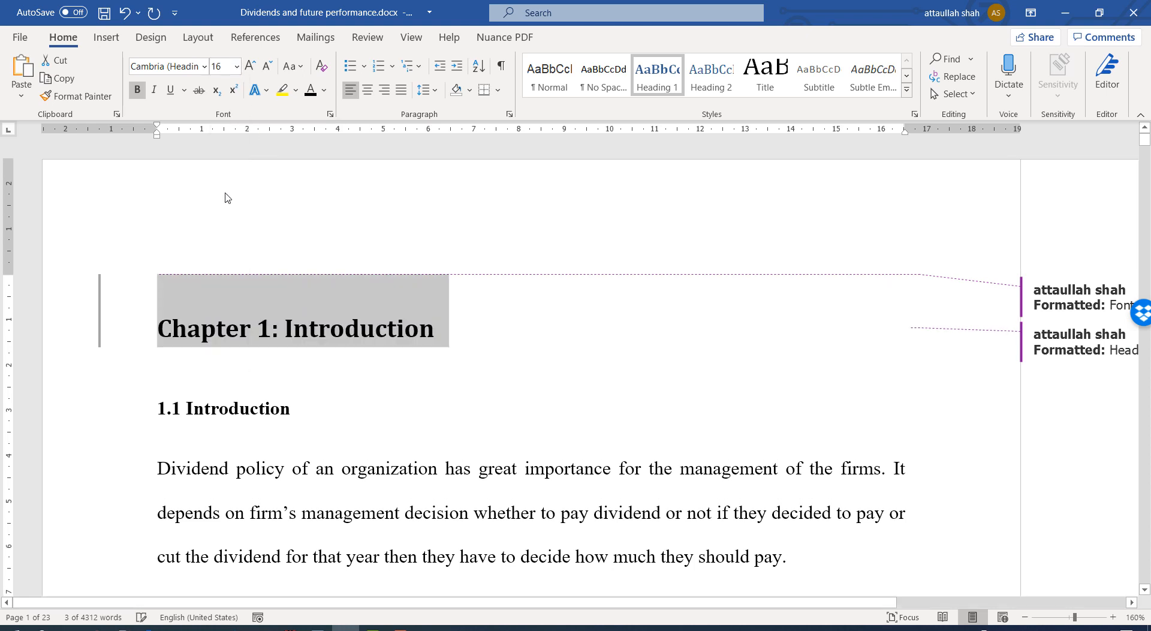
pyautogui.click(389, 323)
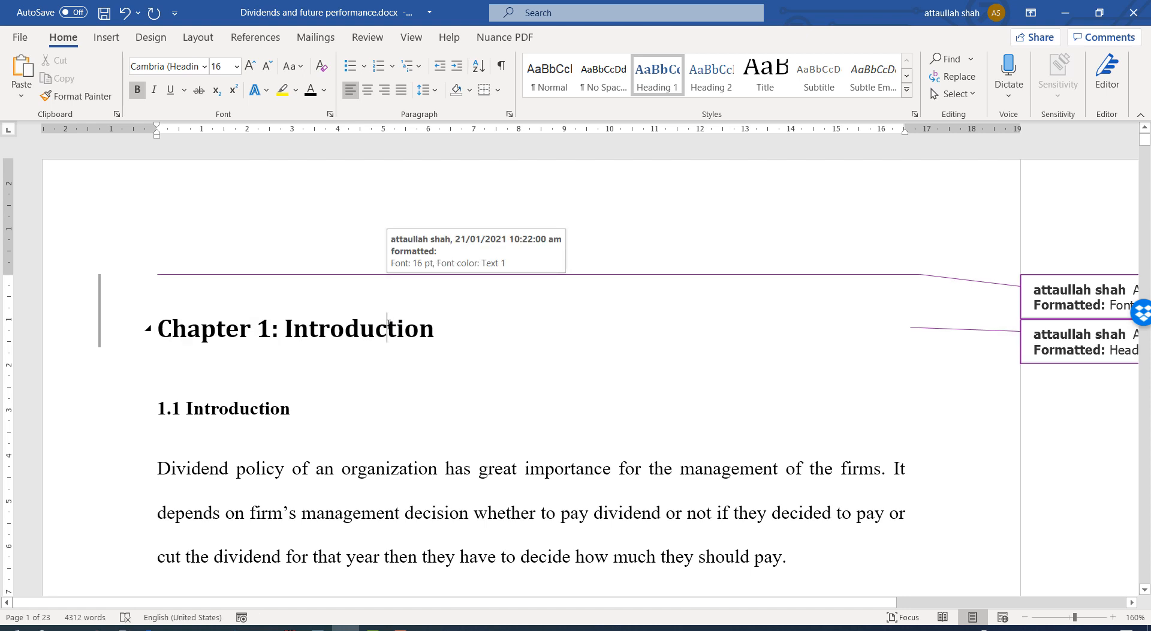
pyautogui.click(318, 333)
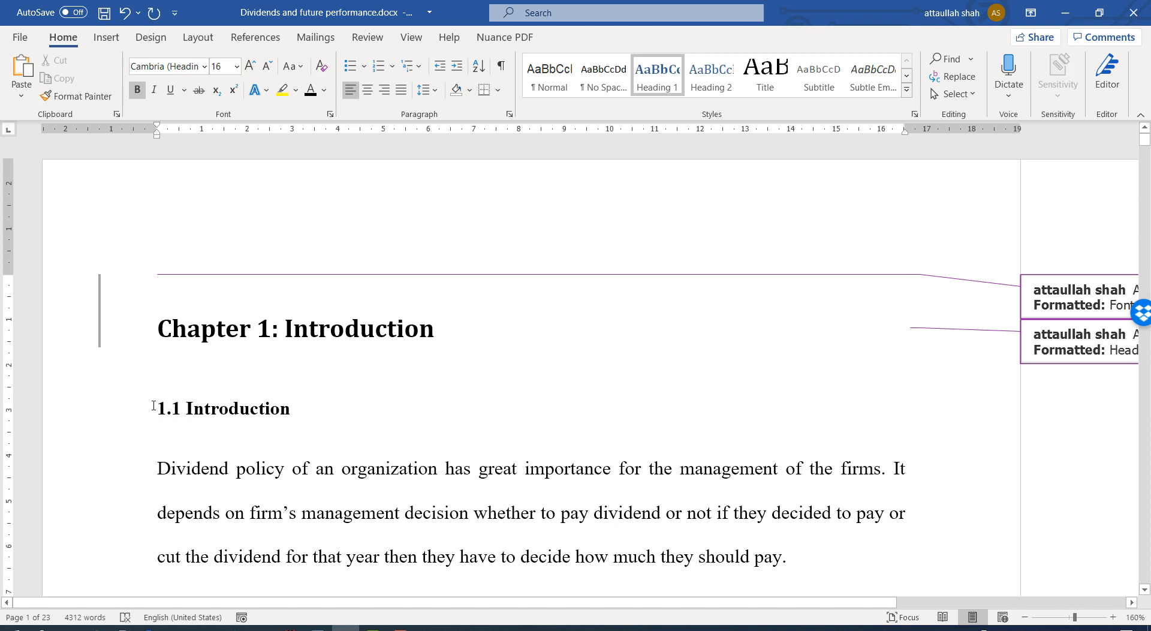
# - Apply the Heading 2 style to the "1.1 Introduction" section title and format it in black at 14 pt
pyautogui.moveTo(158, 405); pyautogui.dragTo(269, 402)
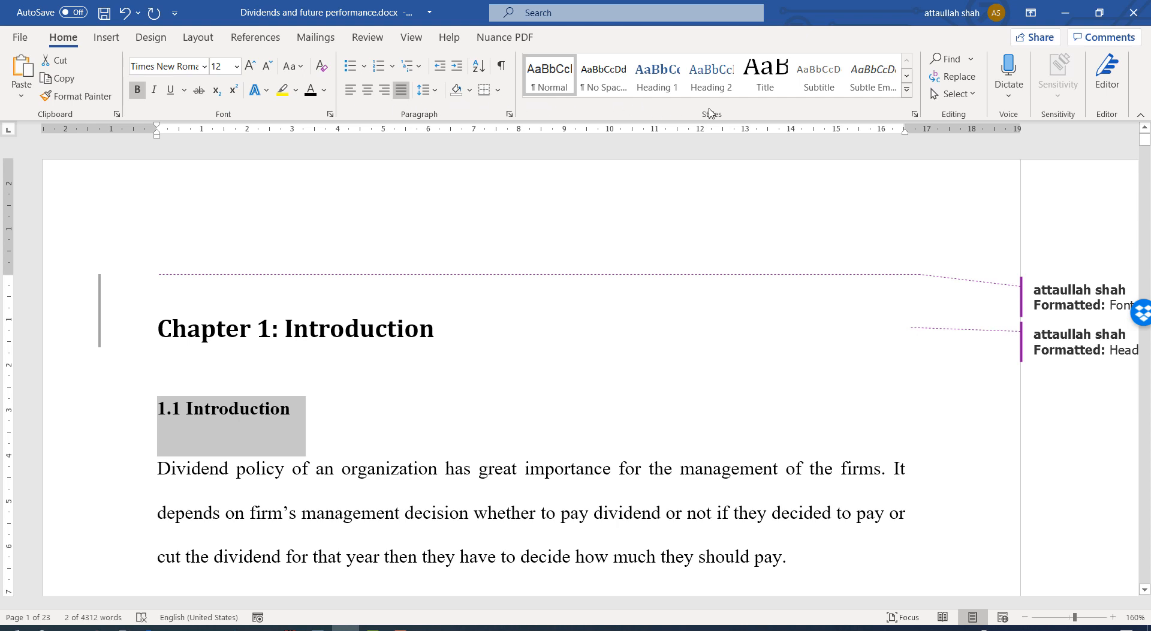
pyautogui.click(708, 82)
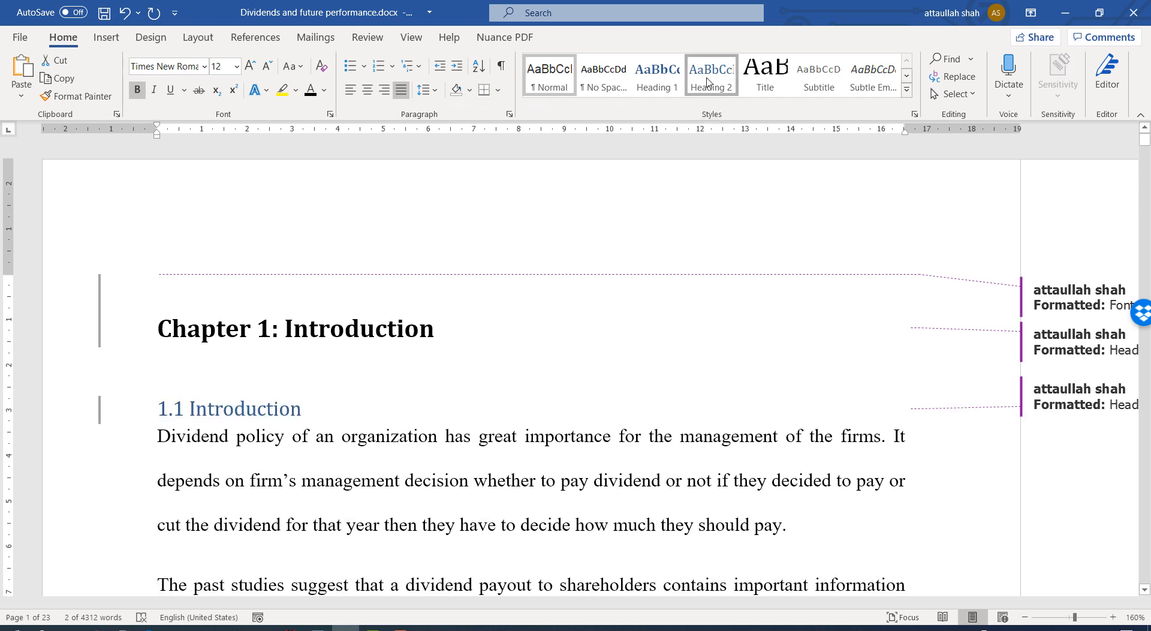
pyautogui.click(708, 83)
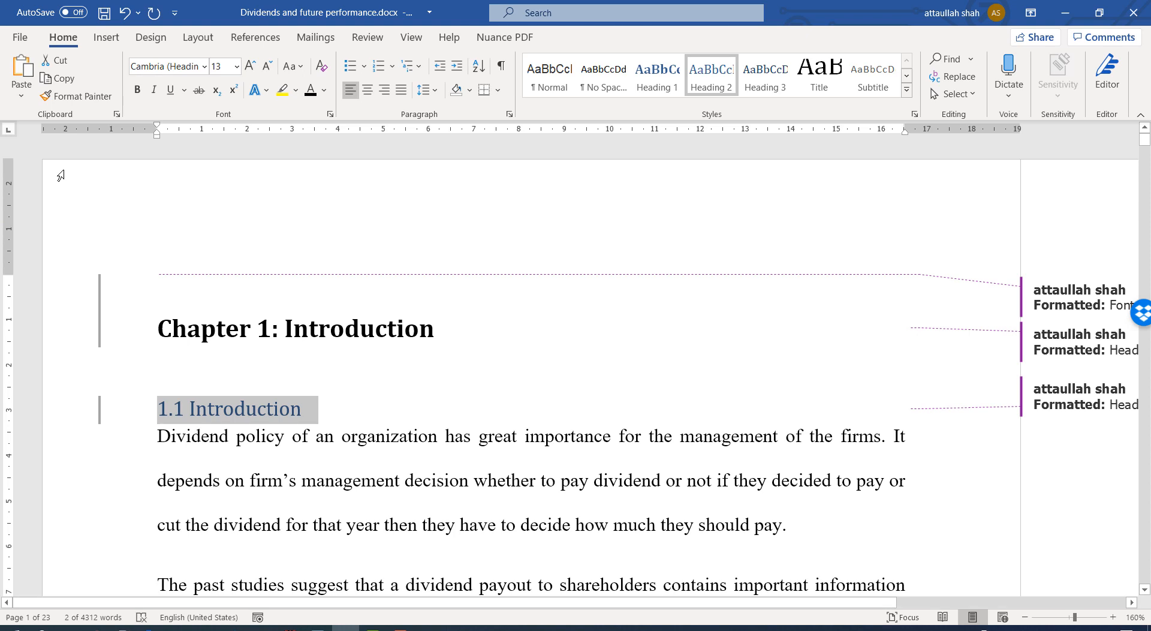
pyautogui.click(312, 97)
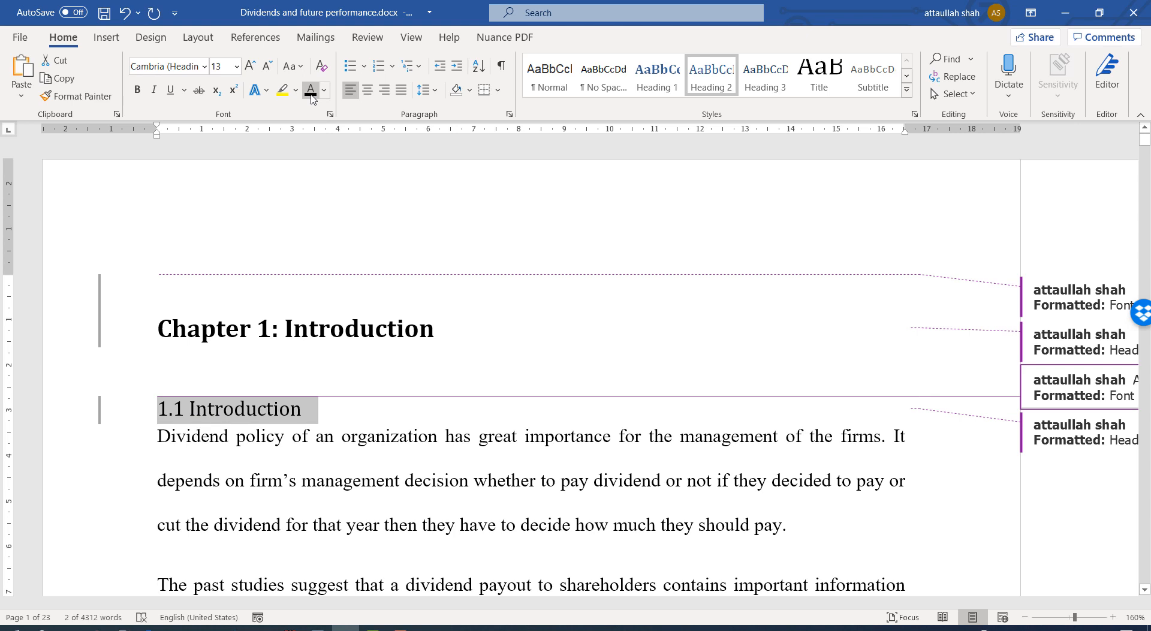
pyautogui.click(236, 68)
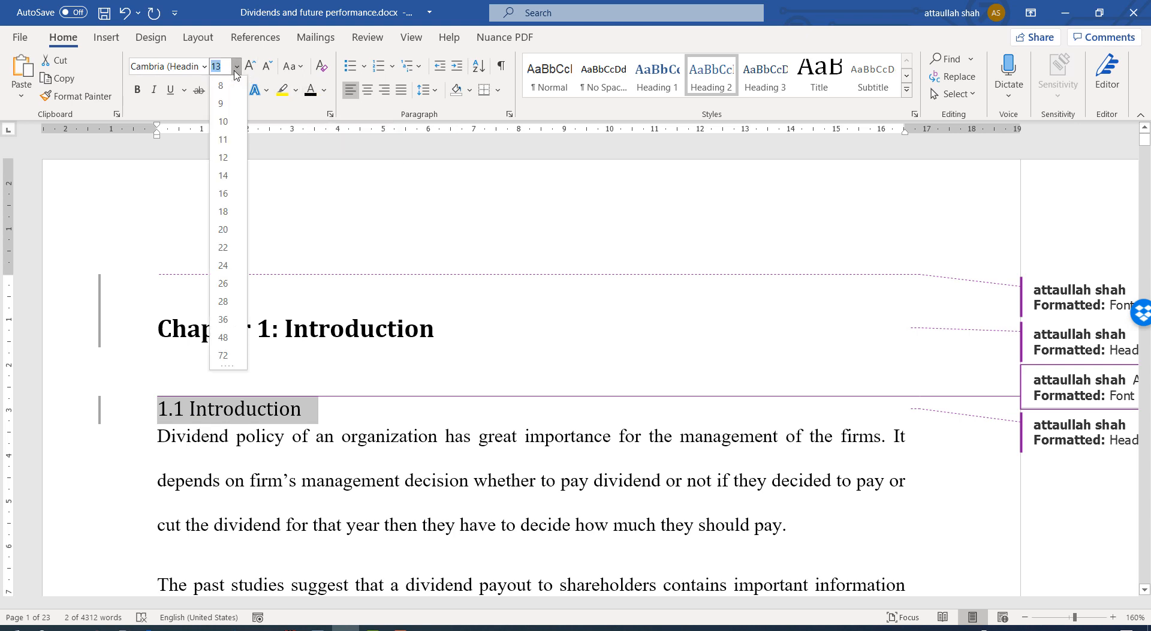
pyautogui.click(223, 175)
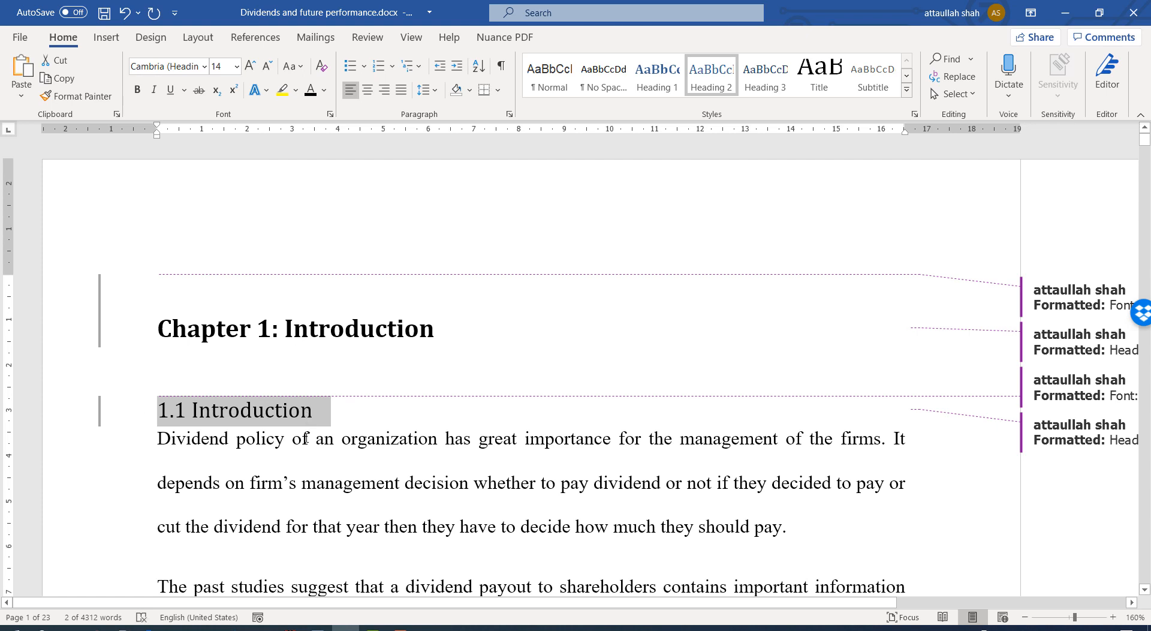
# - Hide the tracked formatting changes by setting the document's review display to No Markup
pyautogui.click(308, 438)
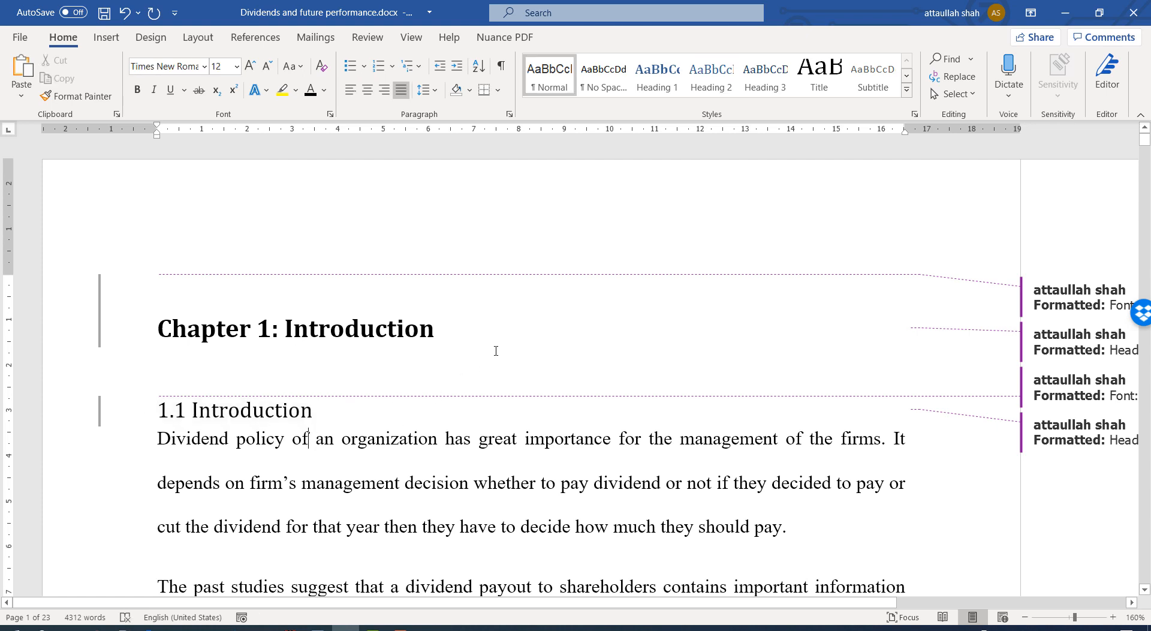
pyautogui.click(372, 38)
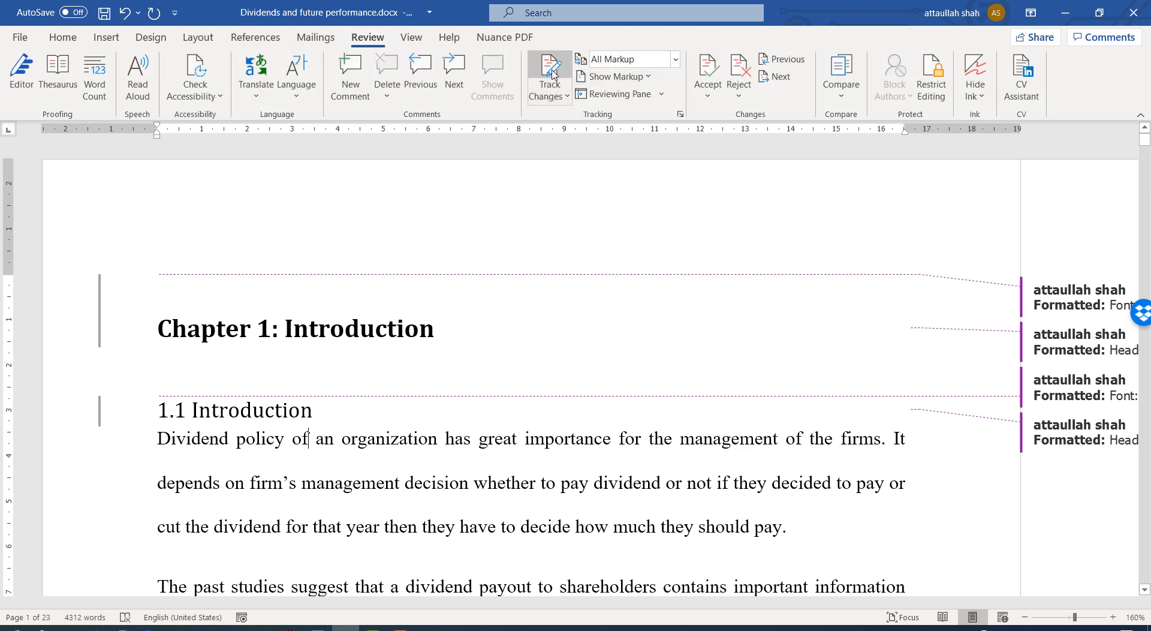
pyautogui.click(68, 38)
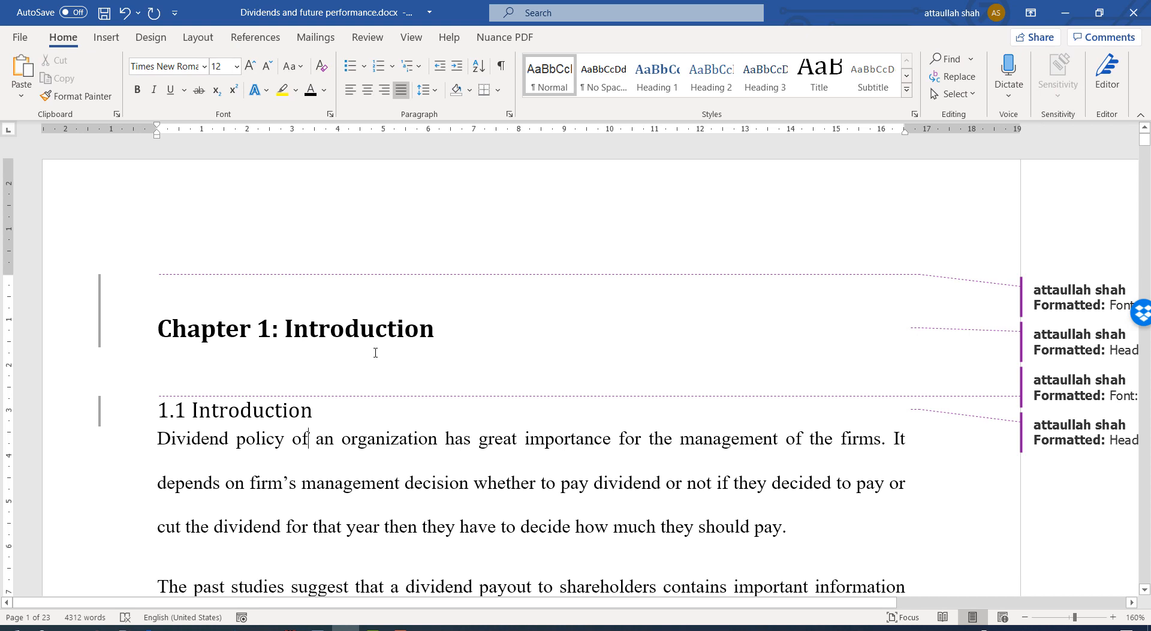
pyautogui.click(379, 39)
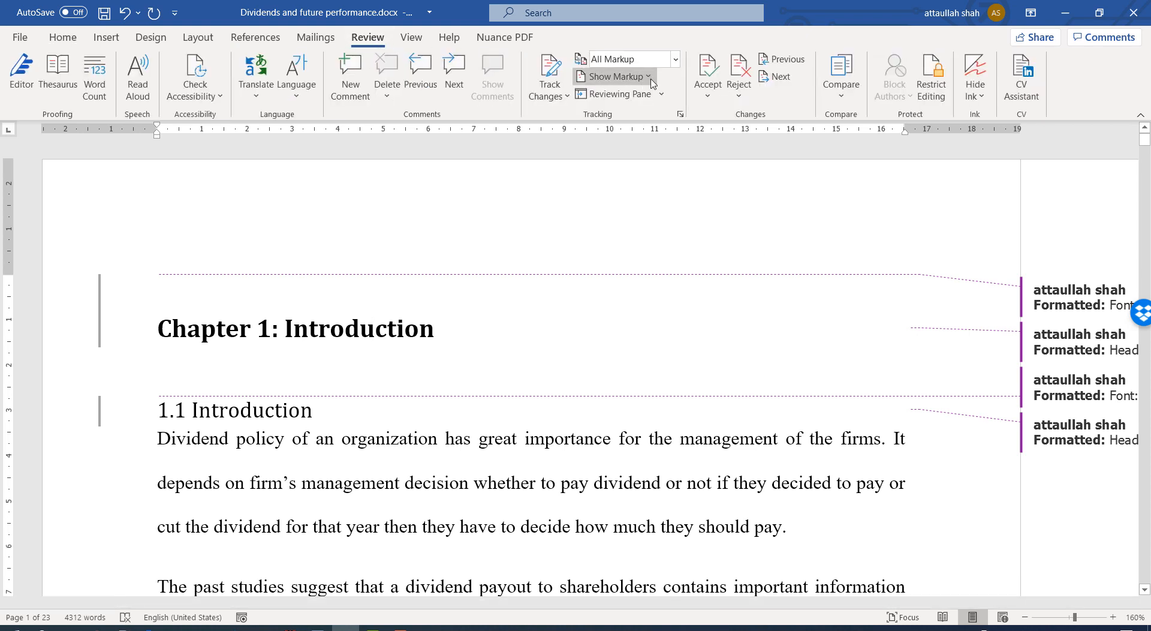
pyautogui.click(675, 59)
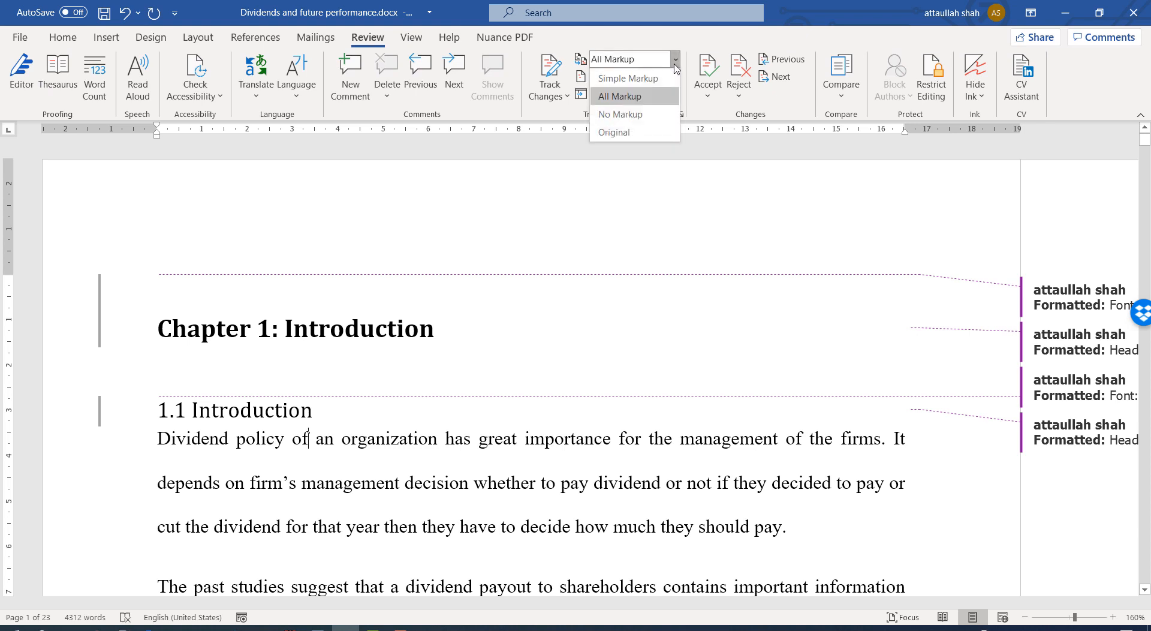
pyautogui.click(620, 114)
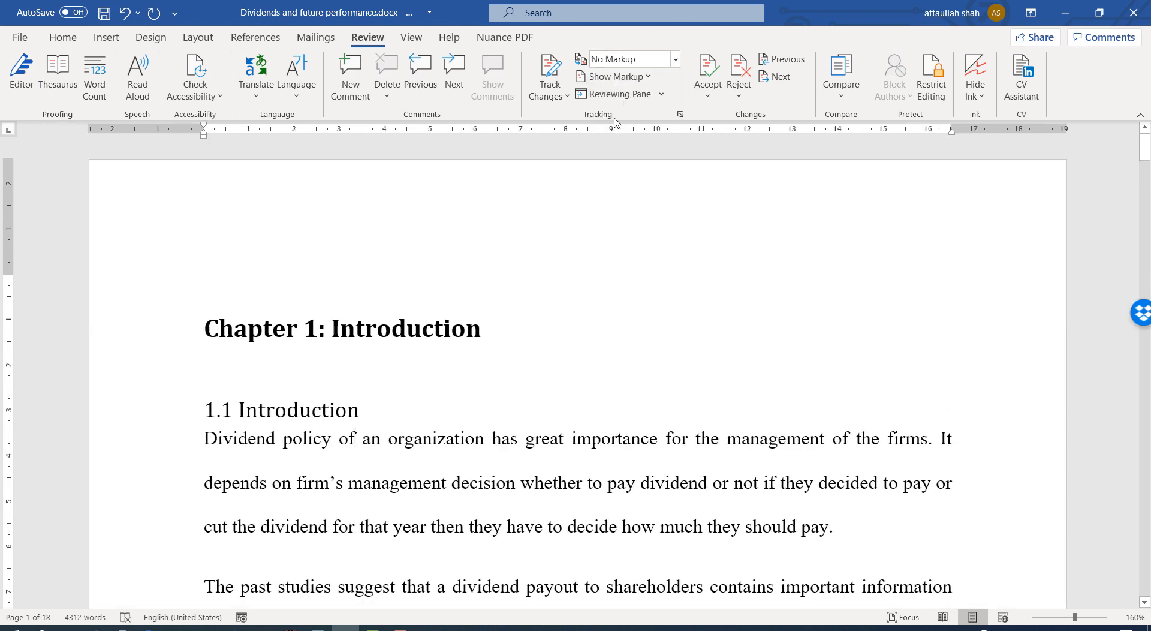
# - Apply the Heading 2 style to the "1.2 Significance of study" section title
pyautogui.scroll(-2, 425, 466)
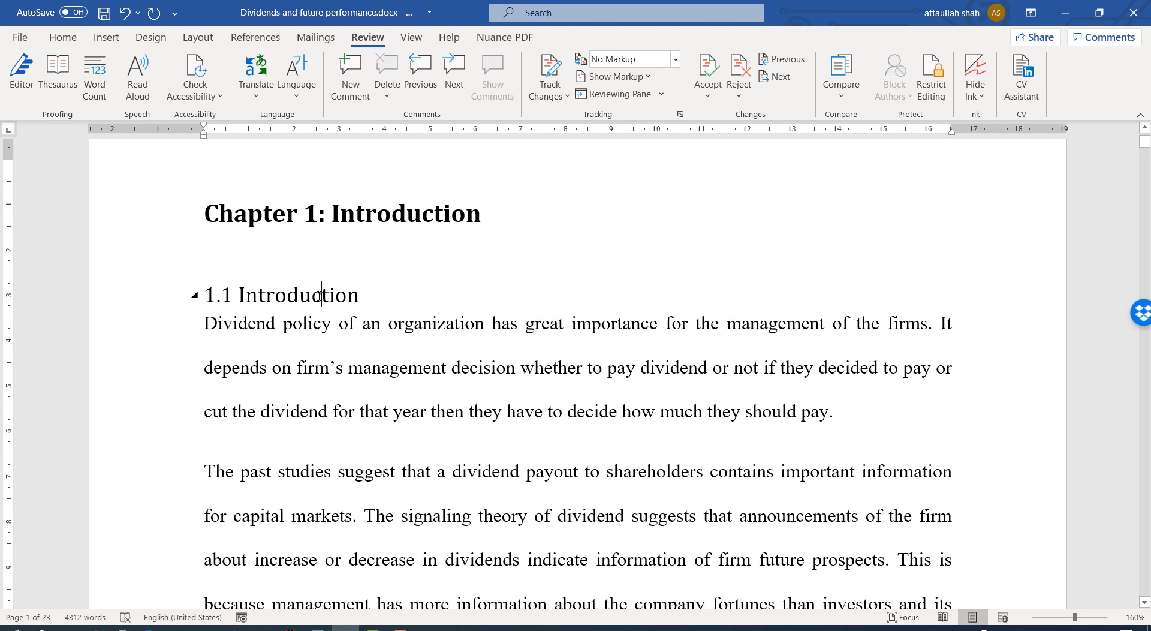
pyautogui.click(63, 38)
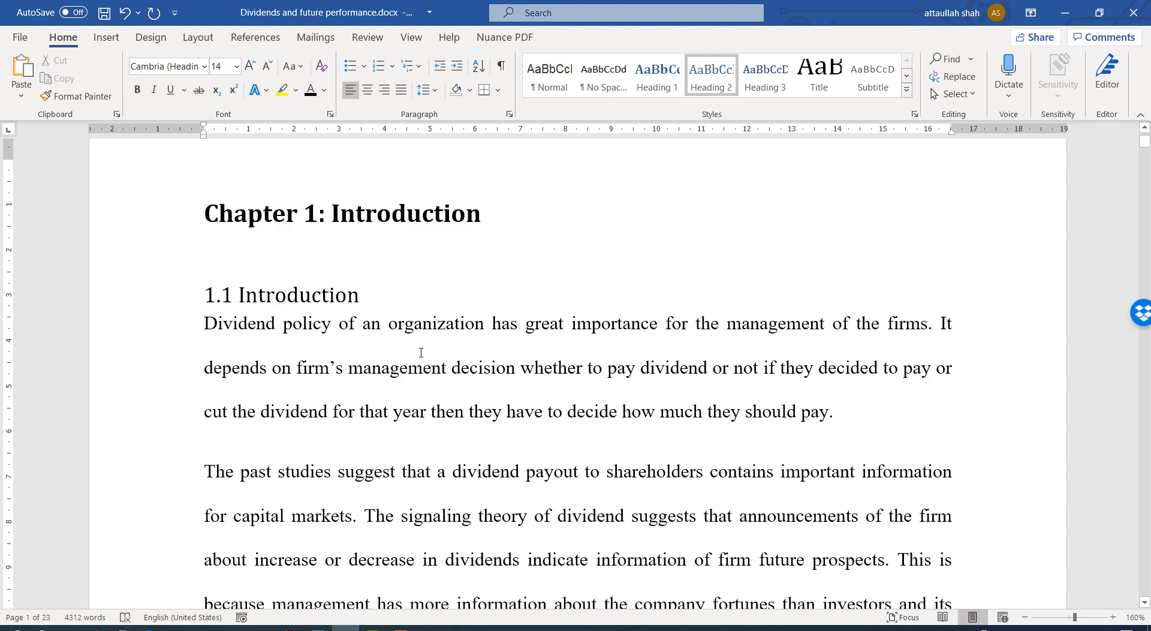
pyautogui.scroll(-14, 421, 351)
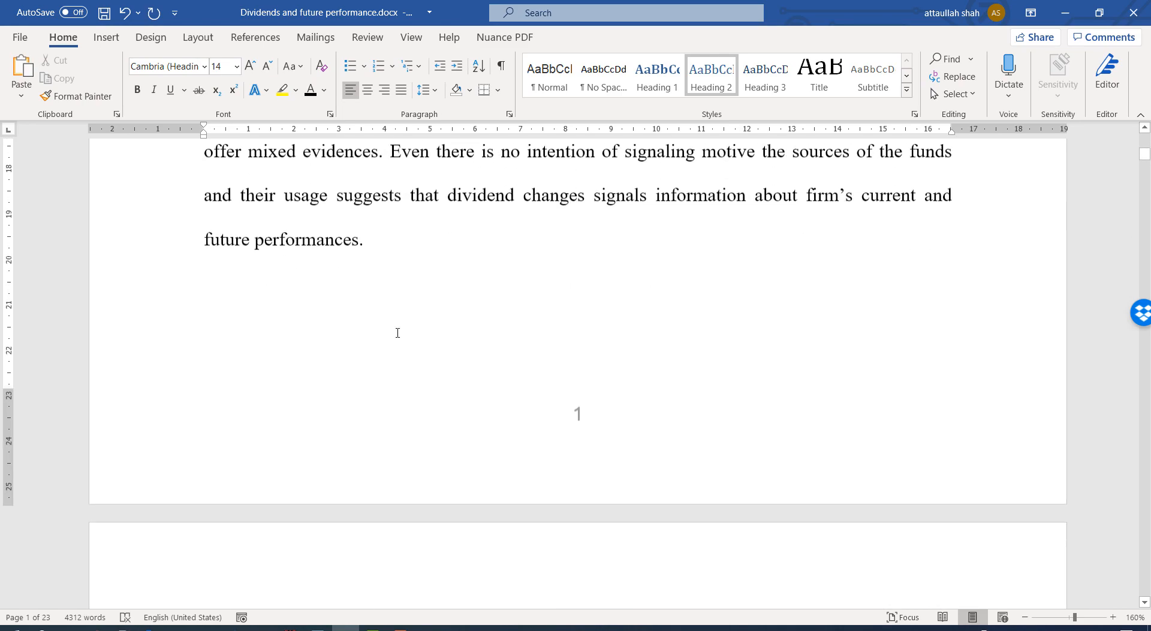
pyautogui.scroll(-7, 398, 332)
pyautogui.scroll(1, 396, 327)
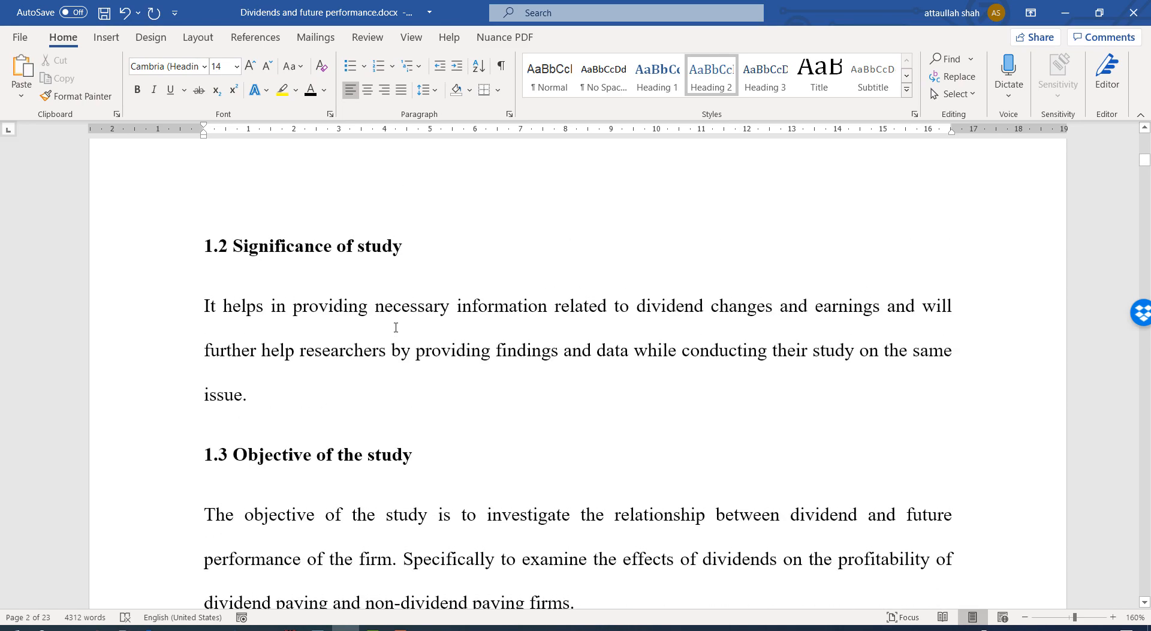
pyautogui.click(305, 249)
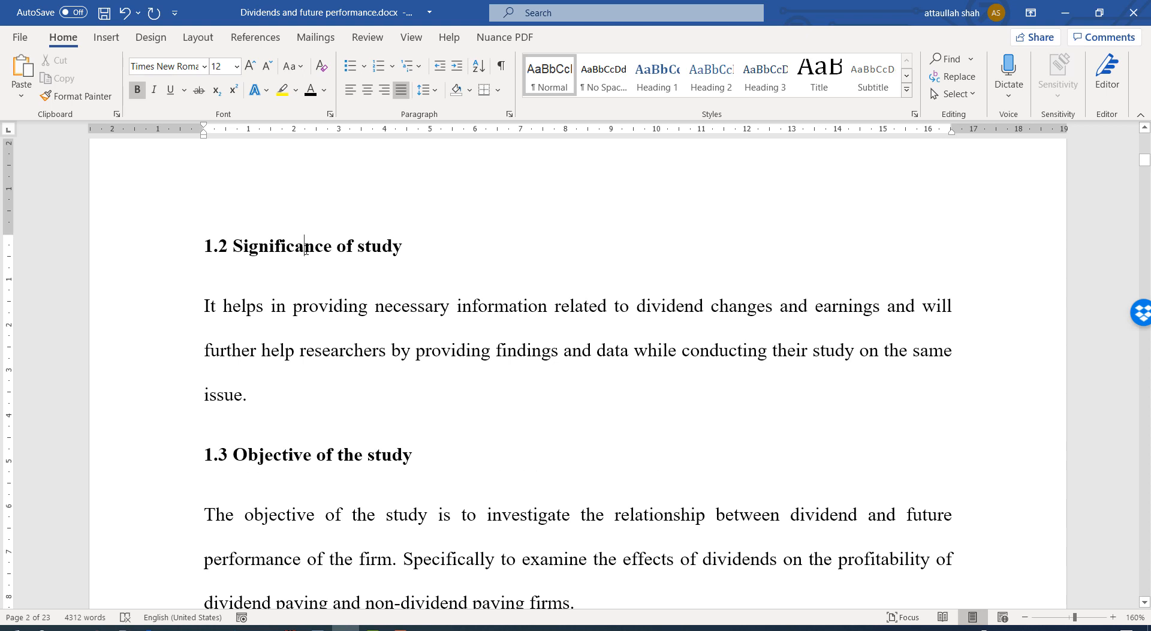
pyautogui.click(149, 258)
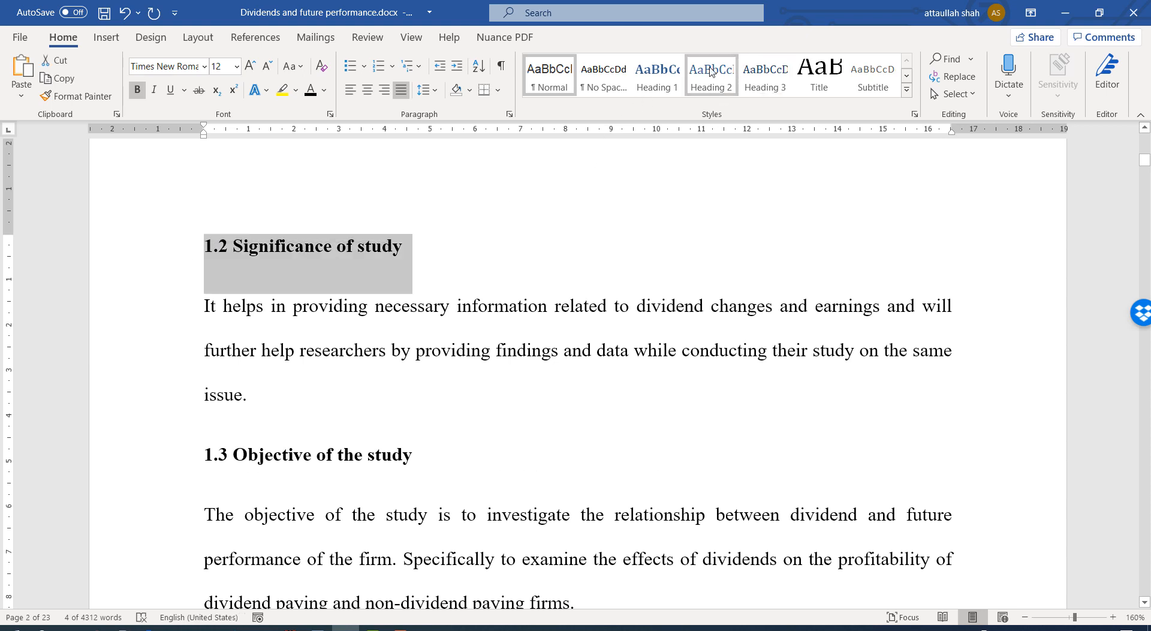
pyautogui.click(709, 71)
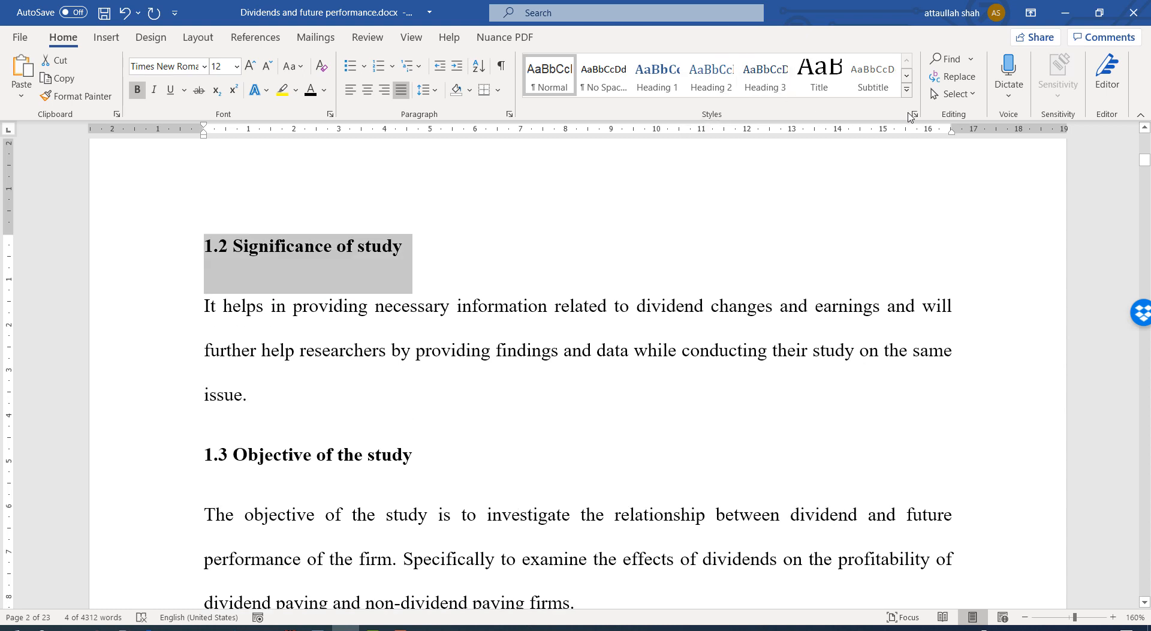
pyautogui.click(906, 91)
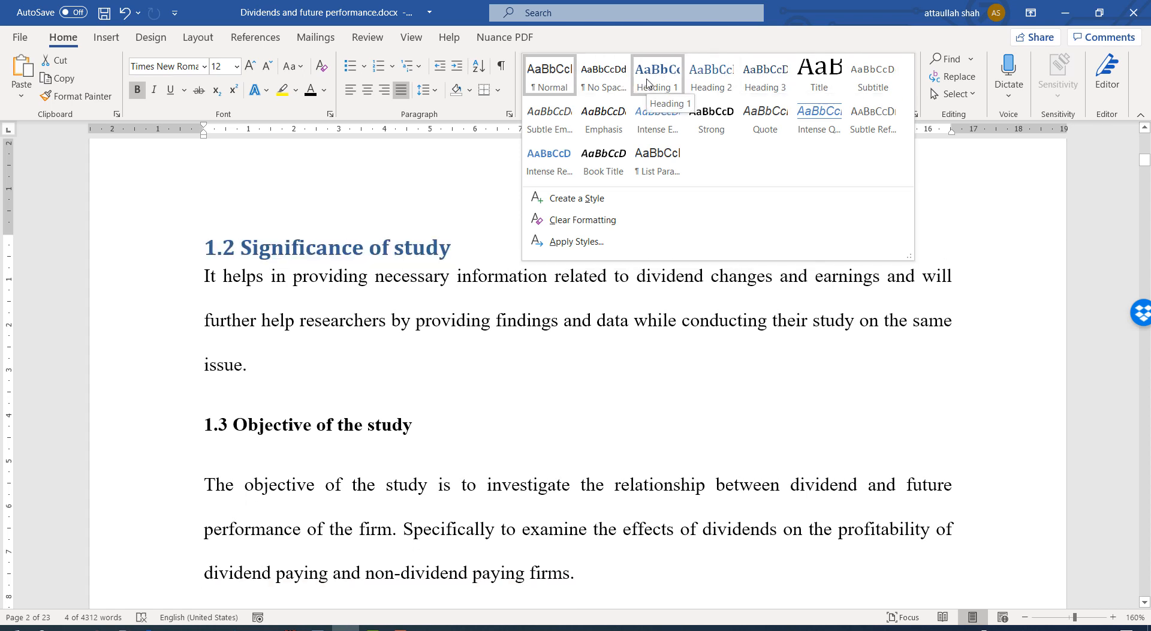
pyautogui.click(706, 84)
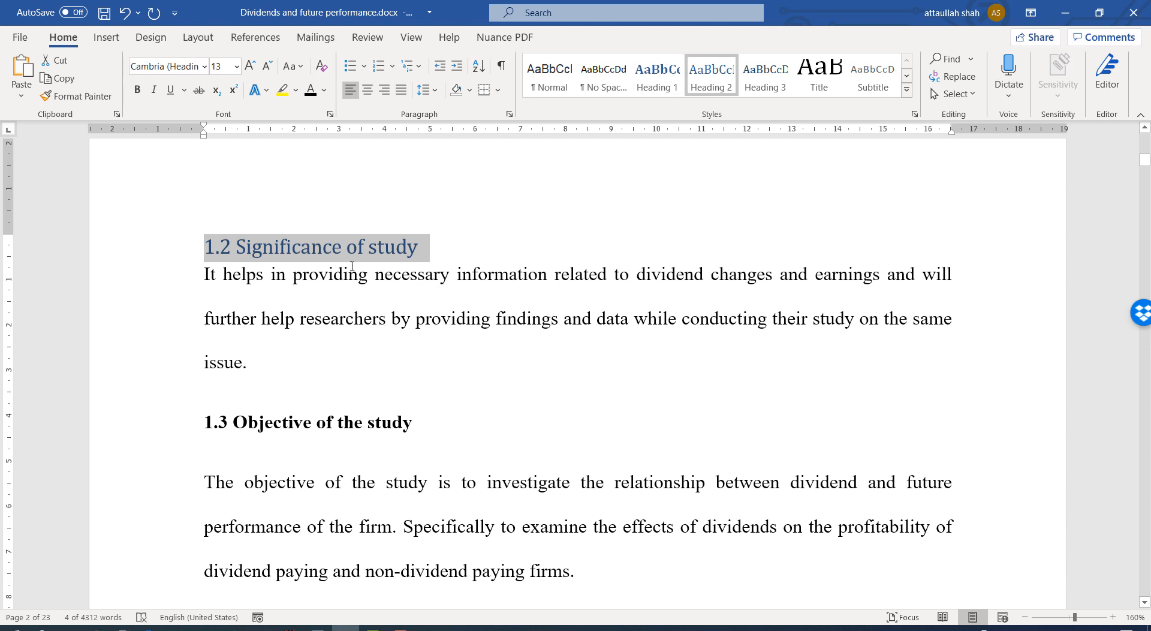
# - Copy the formatting of the "1.1 Introduction" heading onto "1.2 Significance of study" with a locked Format Painter
pyautogui.scroll(15, 307, 277)
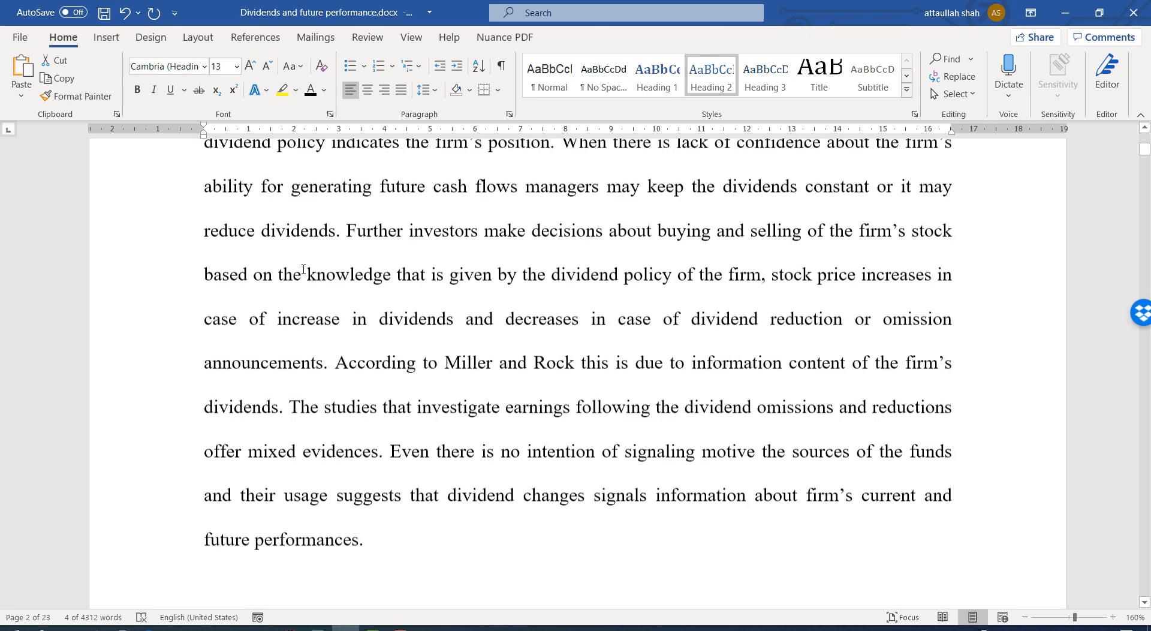
pyautogui.scroll(5, 304, 268)
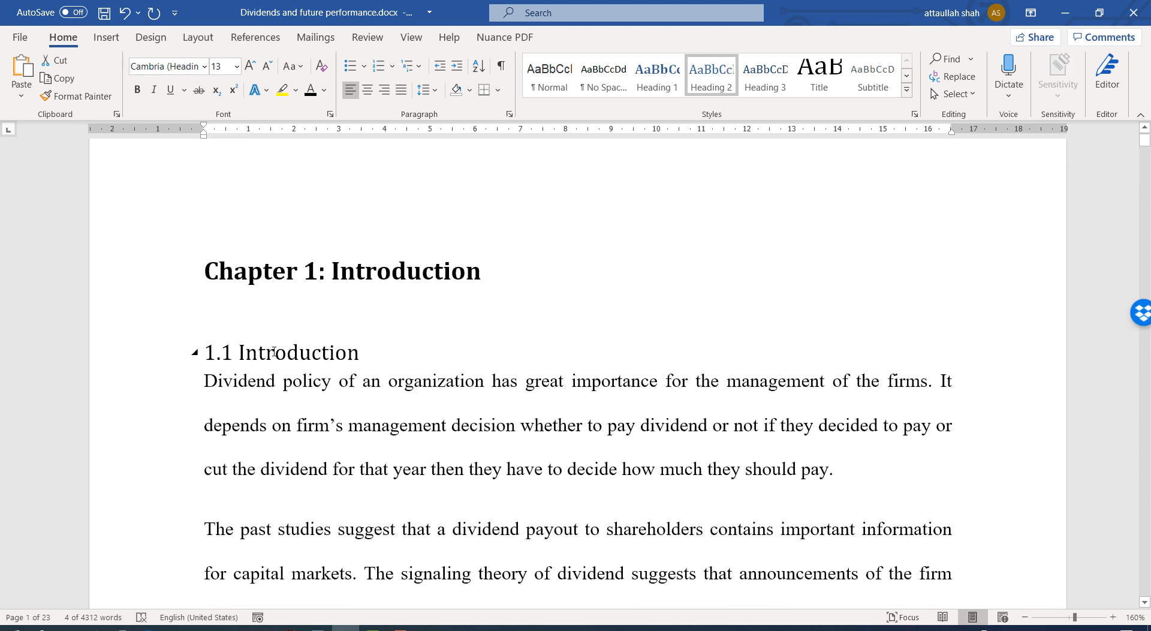
pyautogui.click(274, 352)
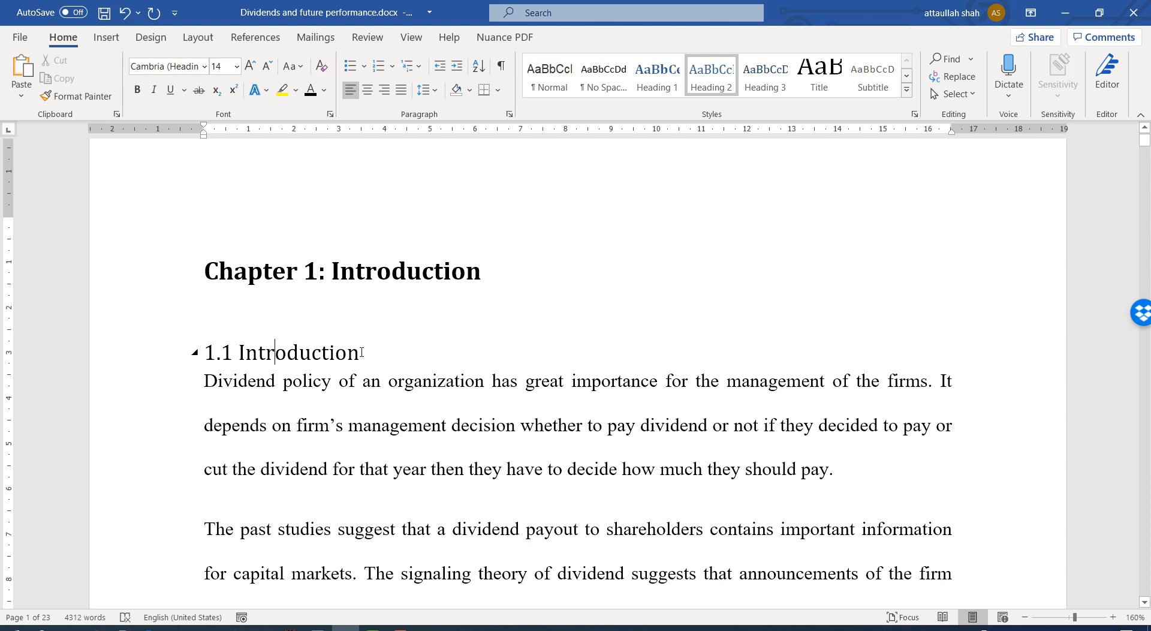
pyautogui.moveTo(336, 354); pyautogui.dragTo(204, 353)
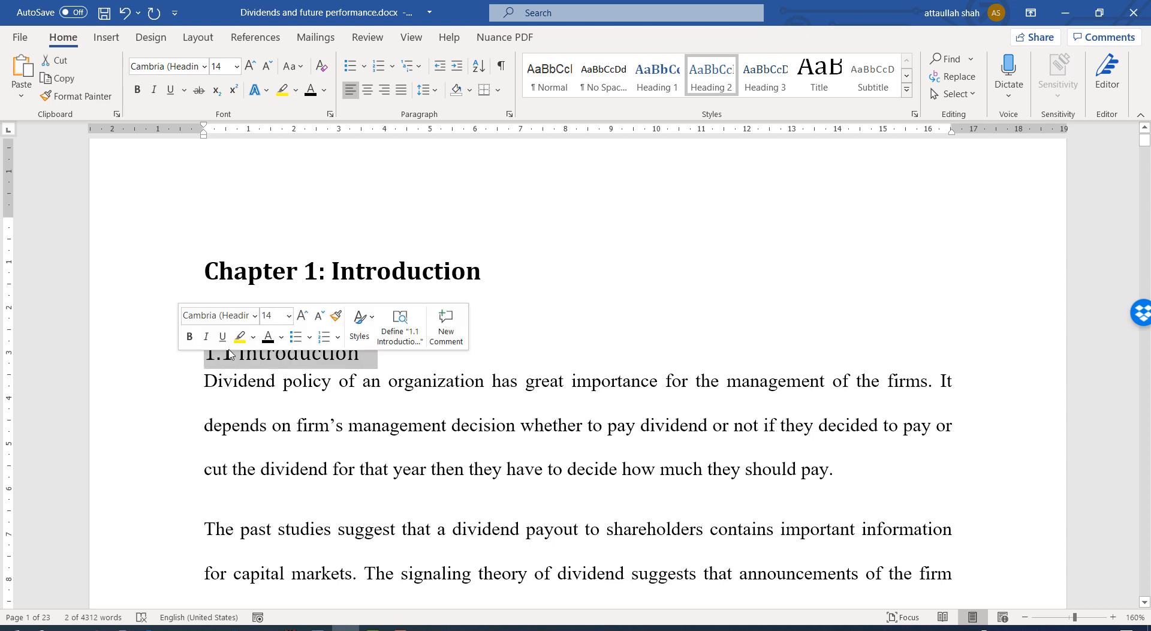
pyautogui.click(252, 356)
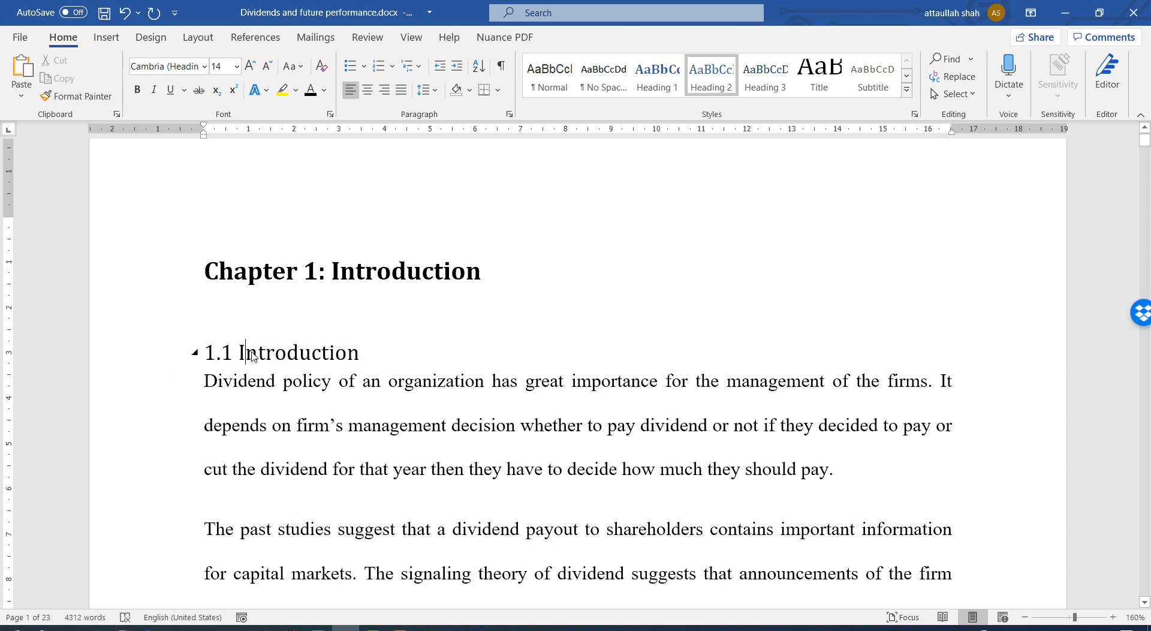
pyautogui.click(90, 97)
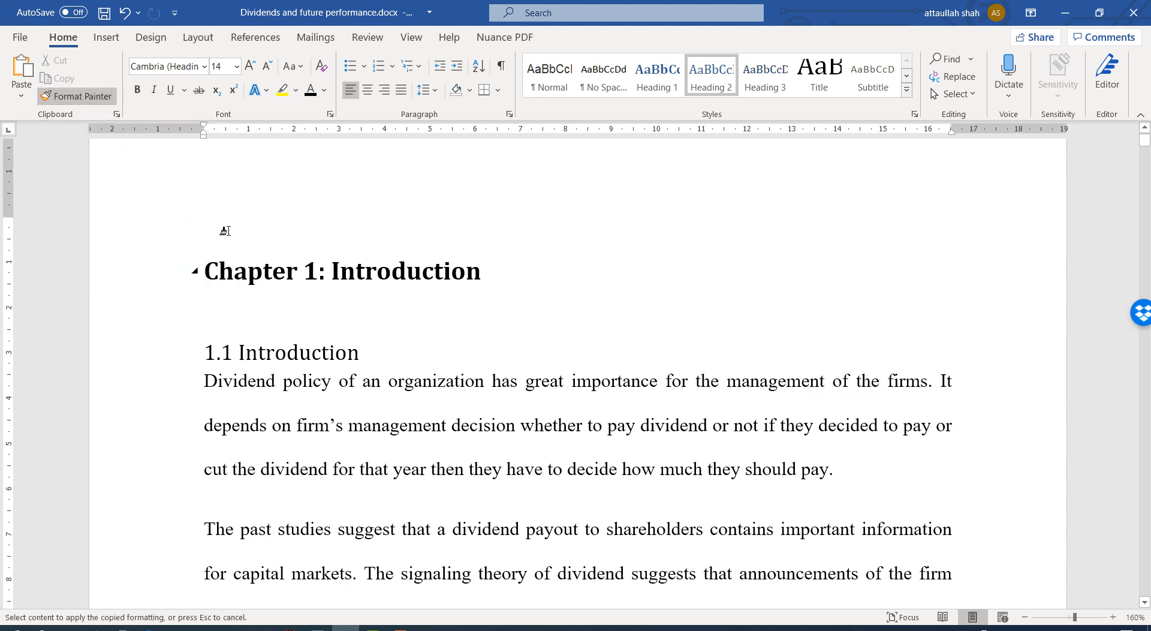
pyautogui.scroll(-15, 258, 336)
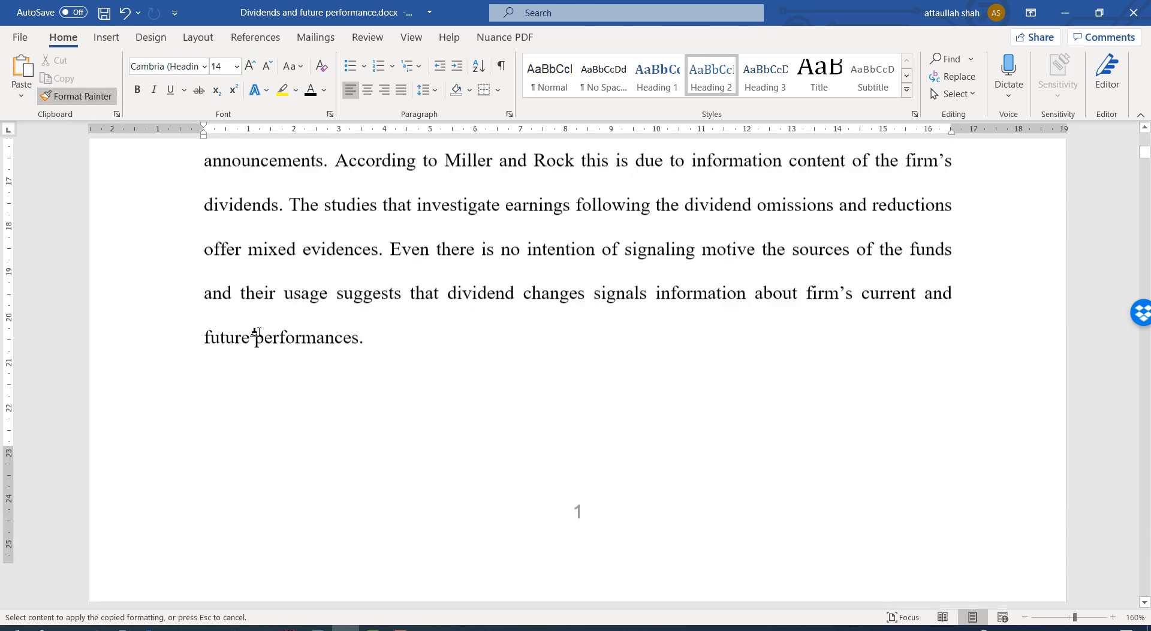
pyautogui.scroll(-5, 262, 337)
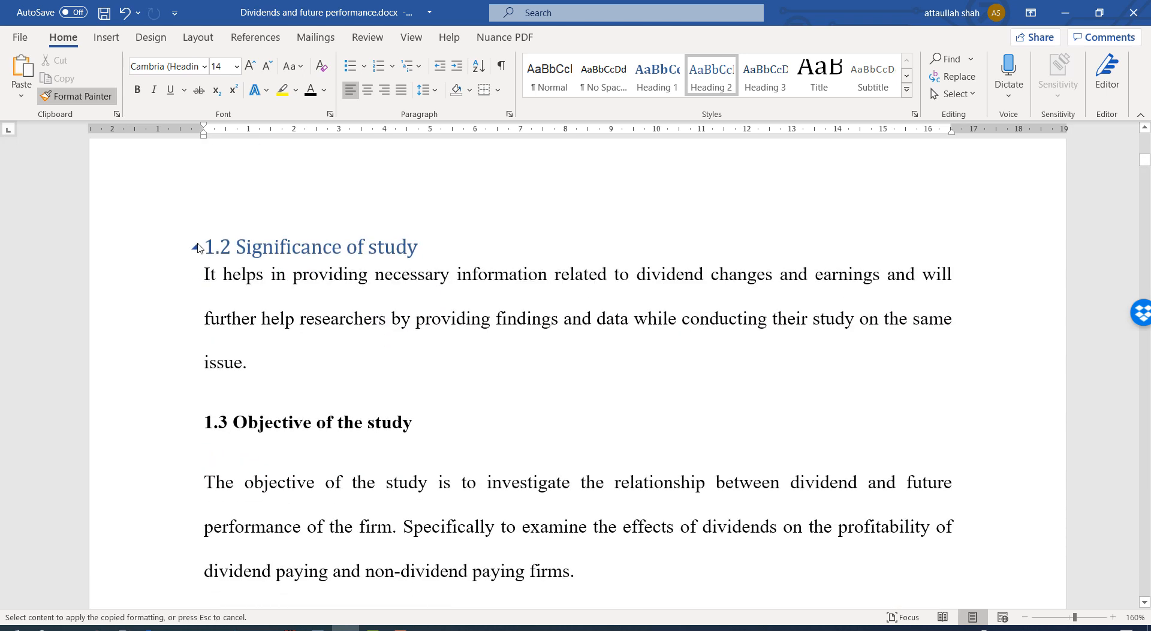
pyautogui.moveTo(199, 243); pyautogui.dragTo(427, 246)
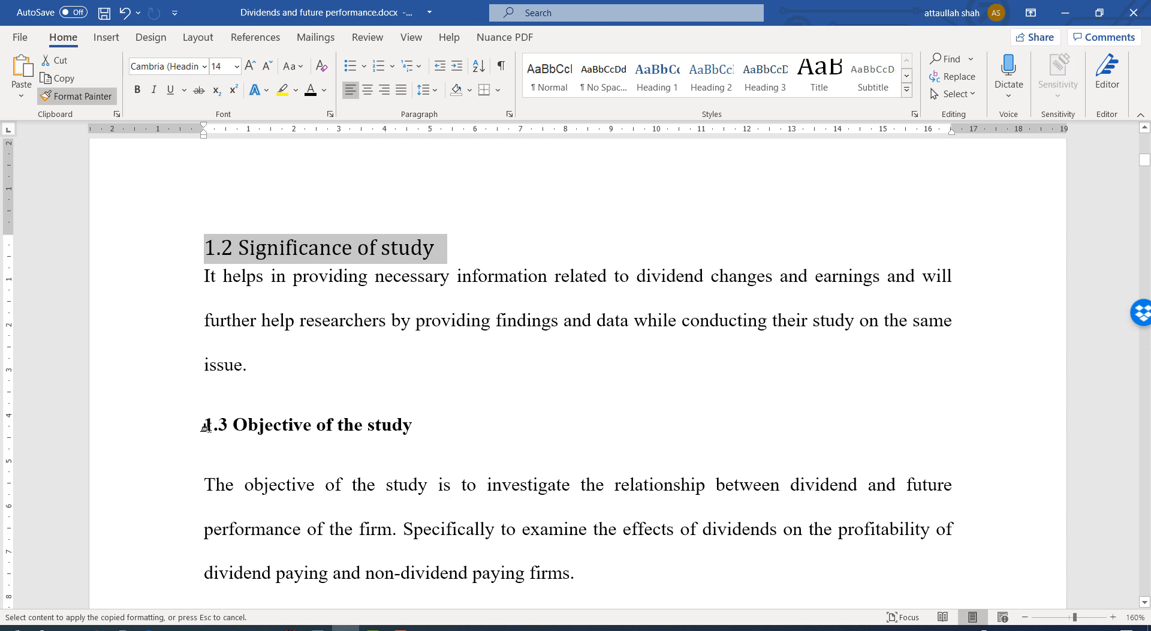
# - Paint the copied heading format onto the full "1.3 Objective of the study" and "1.4 Scope of the study" titles
pyautogui.moveTo(205, 427); pyautogui.dragTo(413, 430)
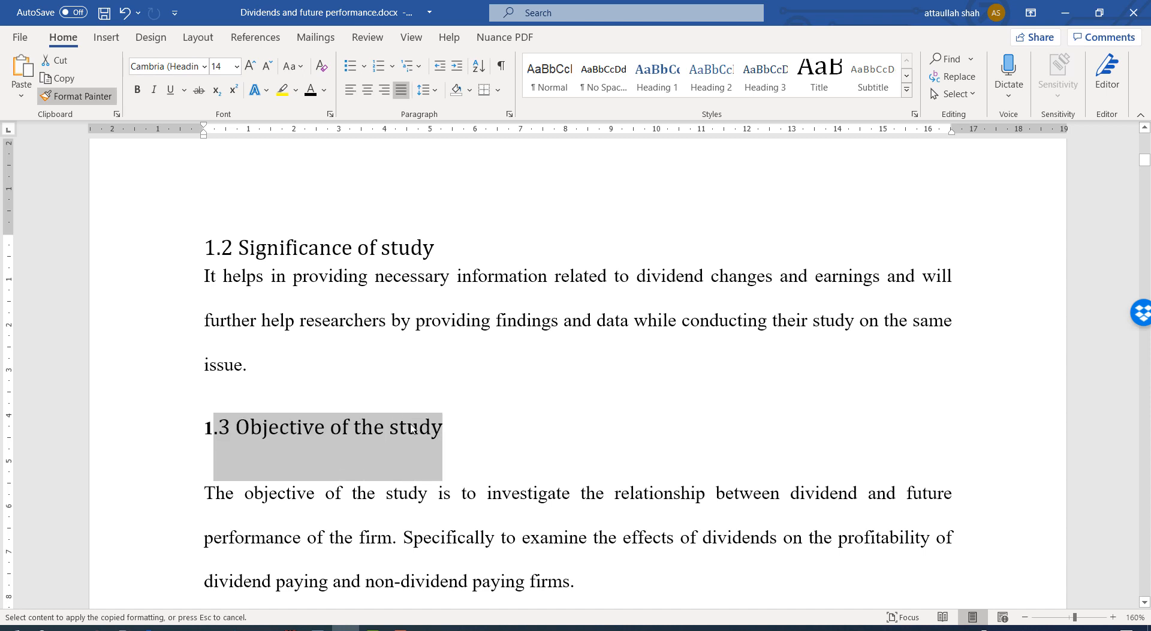
pyautogui.moveTo(195, 421); pyautogui.dragTo(220, 426)
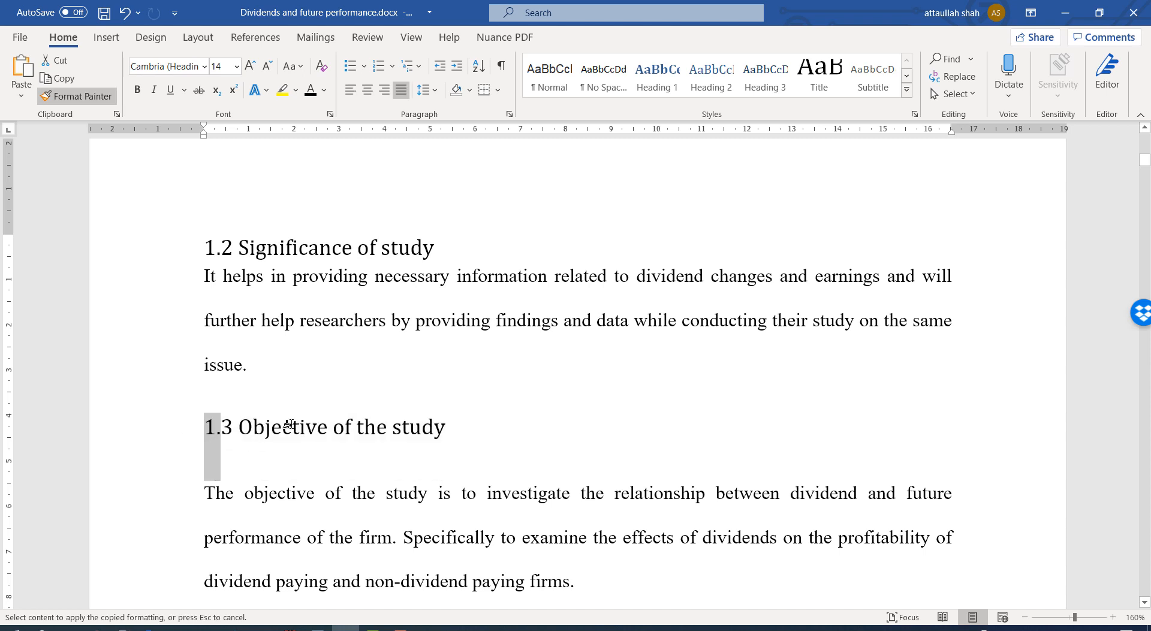
pyautogui.scroll(-3, 298, 420)
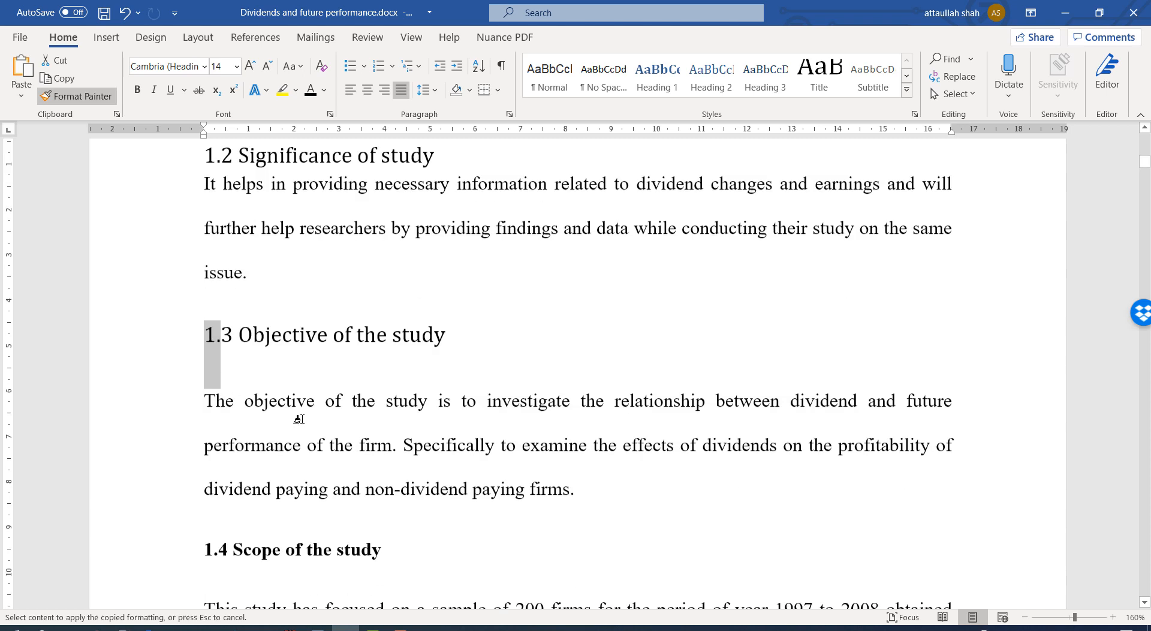
pyautogui.moveTo(196, 414); pyautogui.dragTo(393, 413)
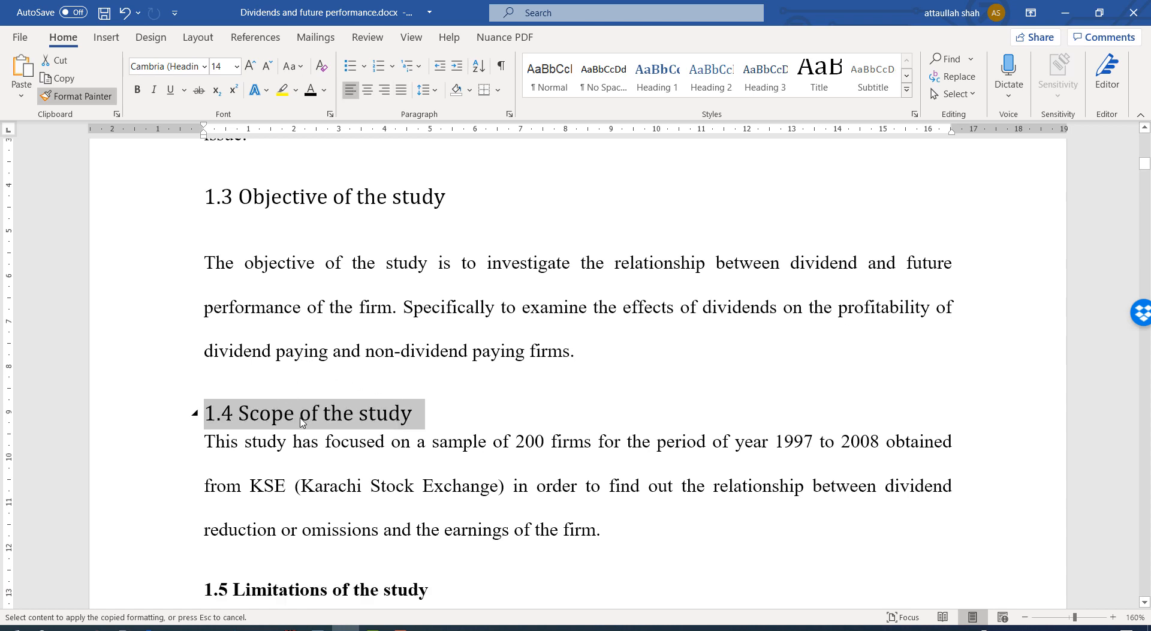
# - Paint the copied heading format onto "1.5 Limitations of the study" and "1.6 Scheme of the Study", and turn off the Format Painter
pyautogui.scroll(-1, 295, 426)
pyautogui.scroll(-1, 295, 425)
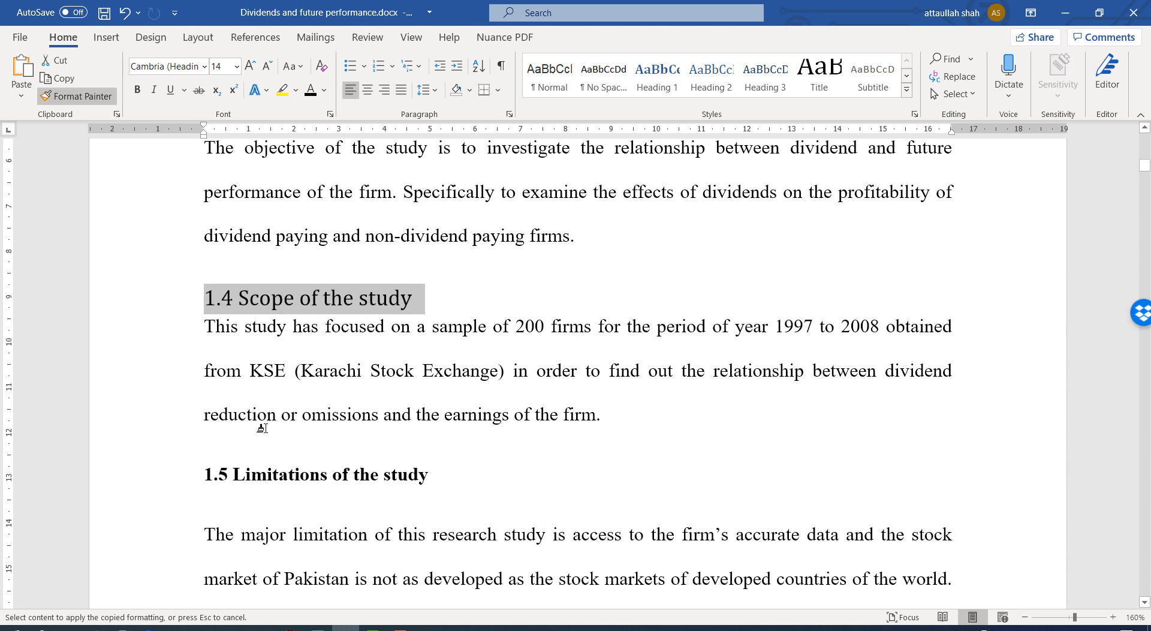
pyautogui.click(195, 477)
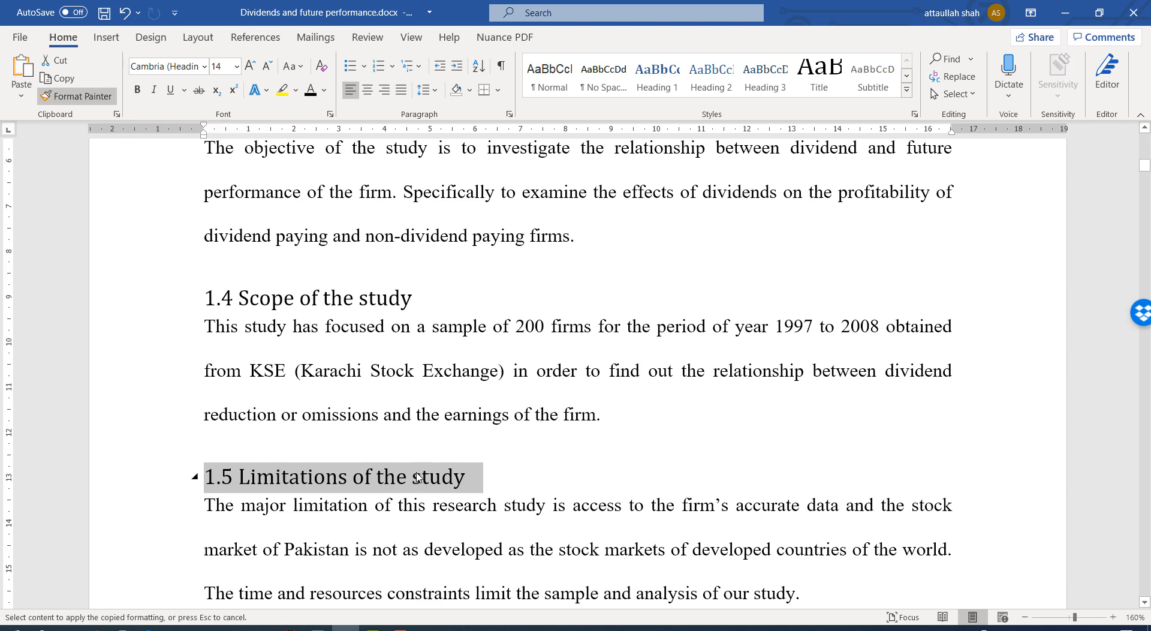
pyautogui.scroll(-5, 414, 470)
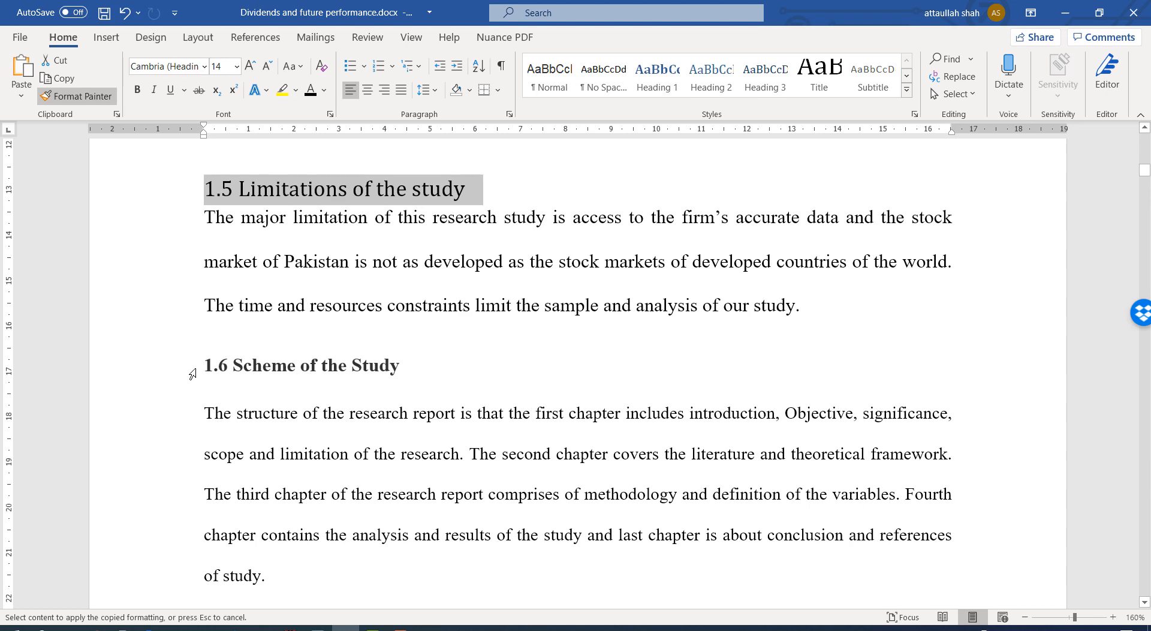
pyautogui.click(193, 363)
pyautogui.scroll(-12, 277, 338)
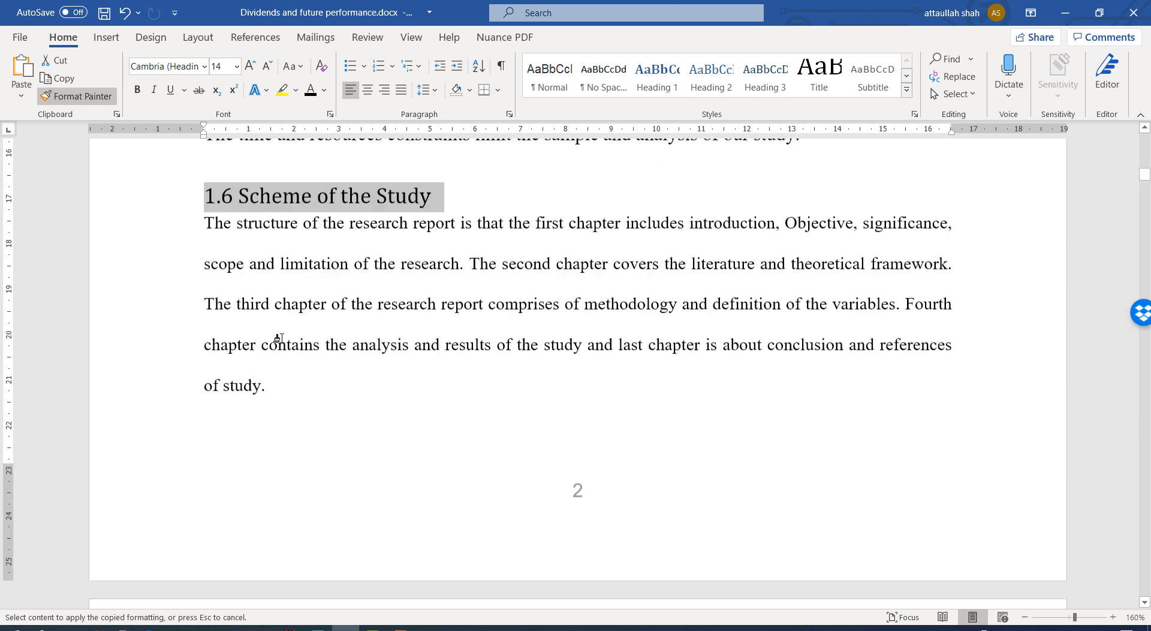
pyautogui.click(95, 98)
# - Check which style is applied to the "1.6 Scheme of the Study" heading
pyautogui.scroll(1, 318, 256)
pyautogui.scroll(9, 318, 256)
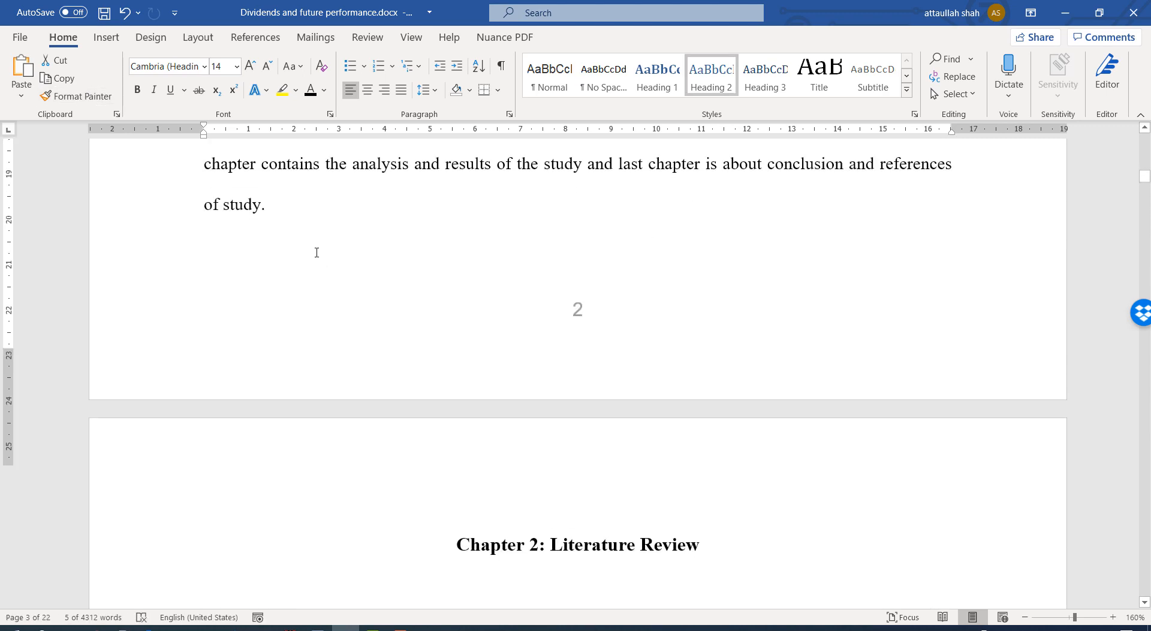
pyautogui.click(303, 252)
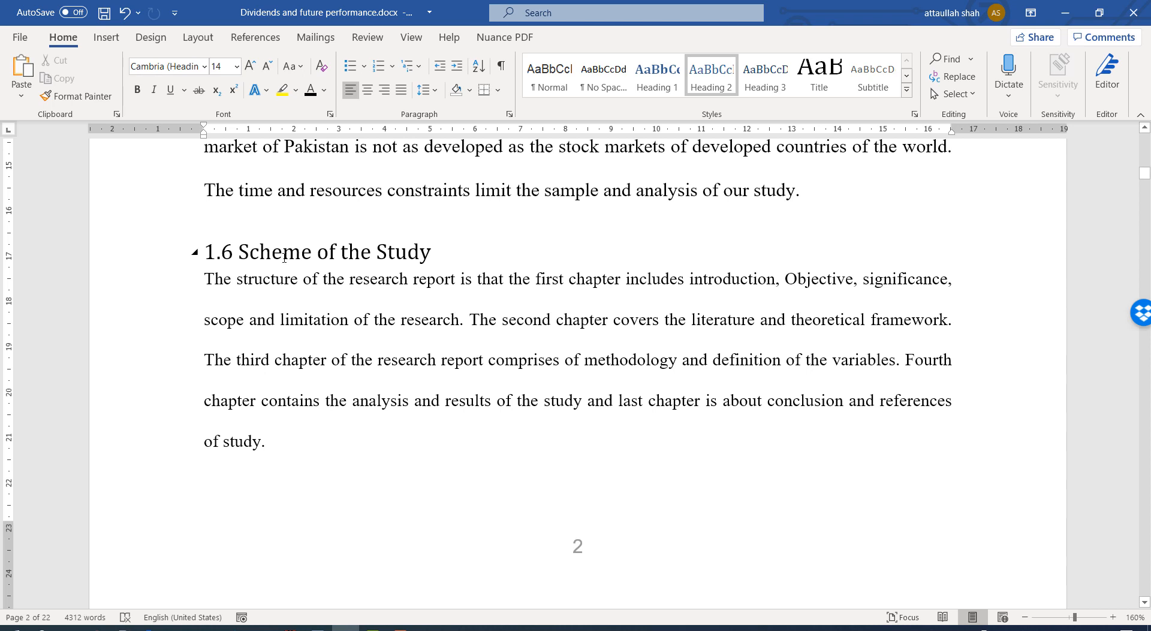
pyautogui.click(277, 253)
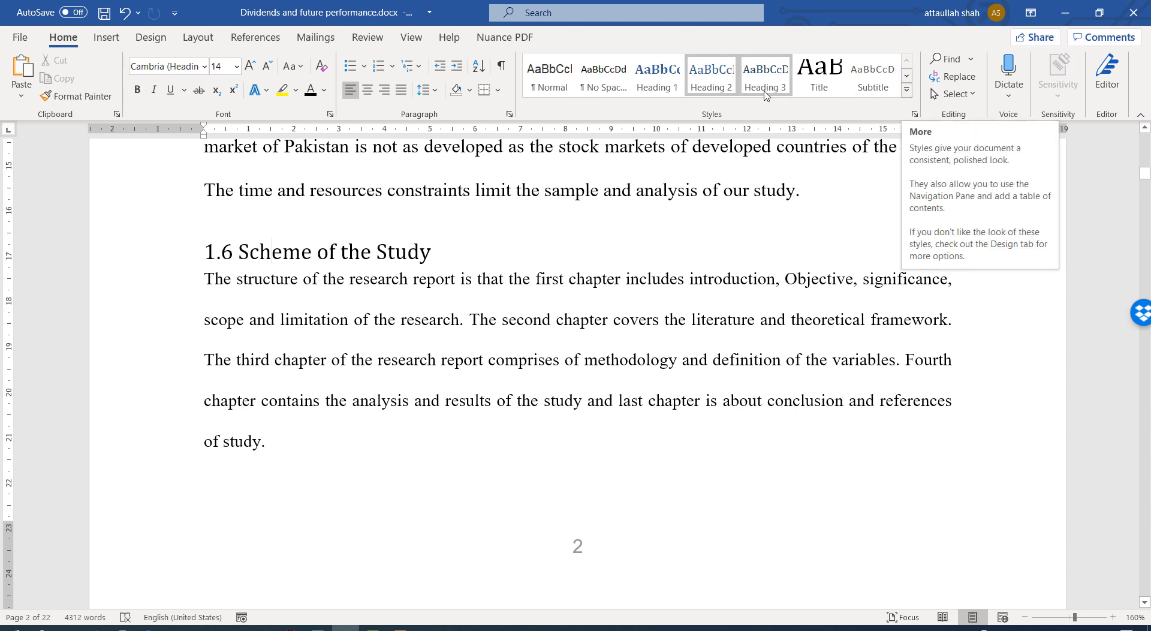
# - Start a new style named H2IMS from the "1.6 Scheme of the Study" heading and open its full settings
pyautogui.click(907, 90)
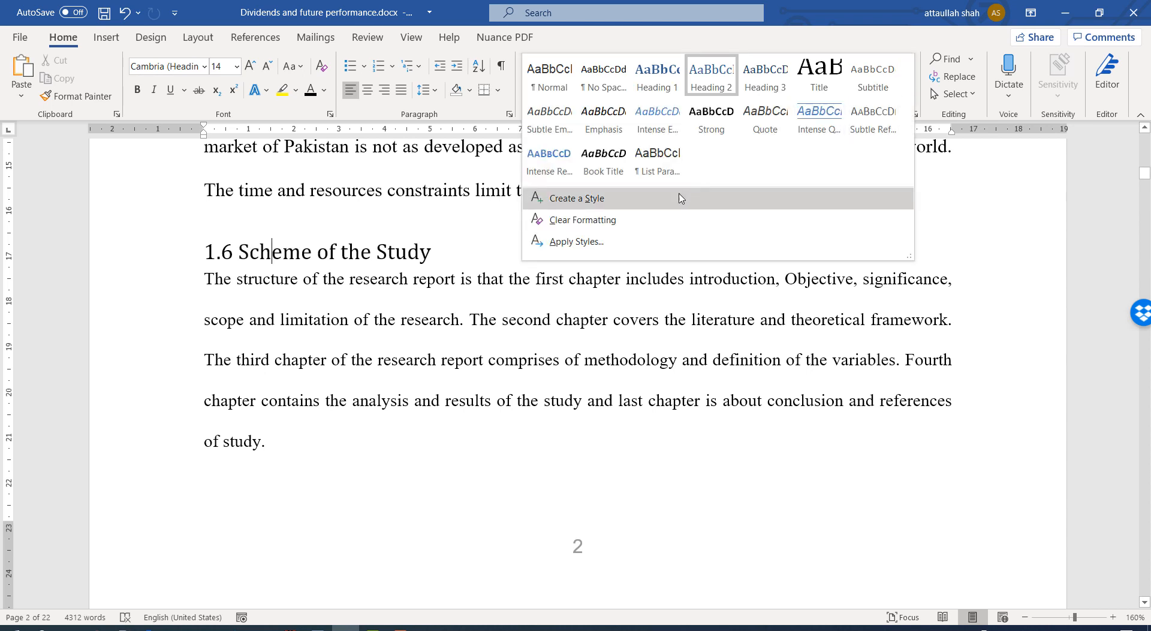
pyautogui.click(633, 203)
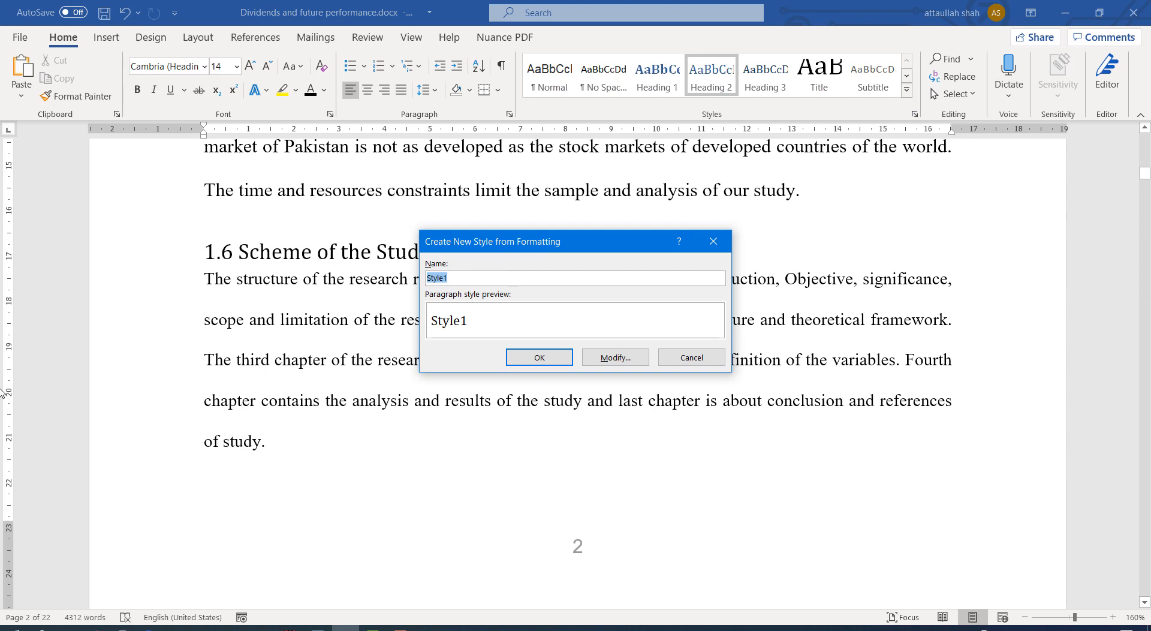
pyautogui.write('H2IMS')
pyautogui.click(596, 360)
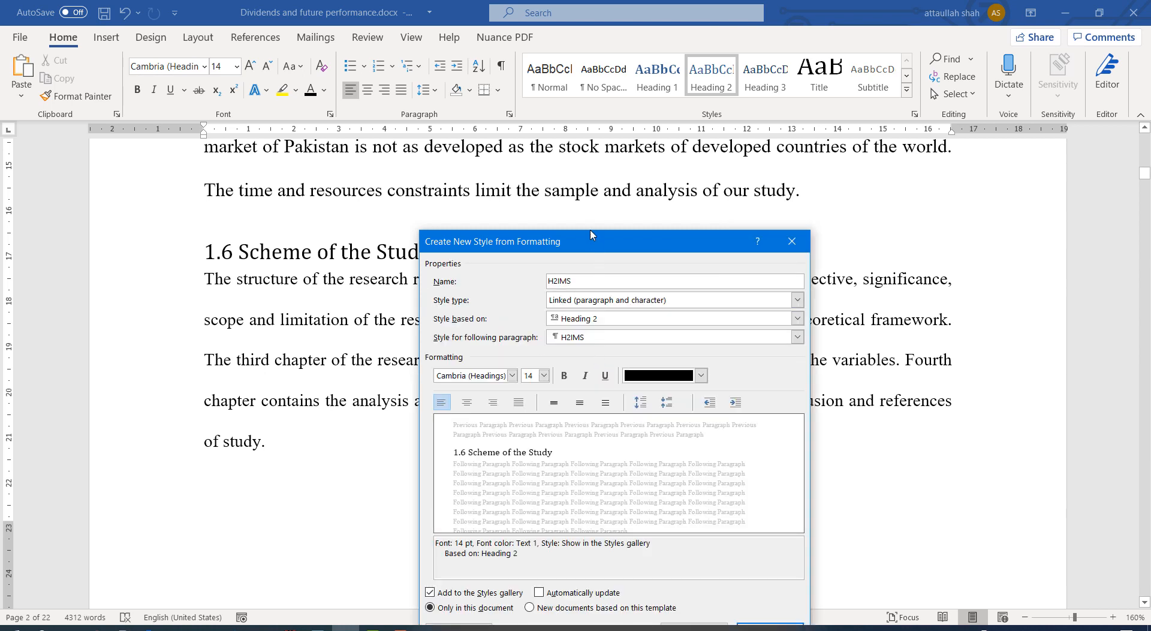
pyautogui.moveTo(580, 243); pyautogui.dragTo(577, 140)
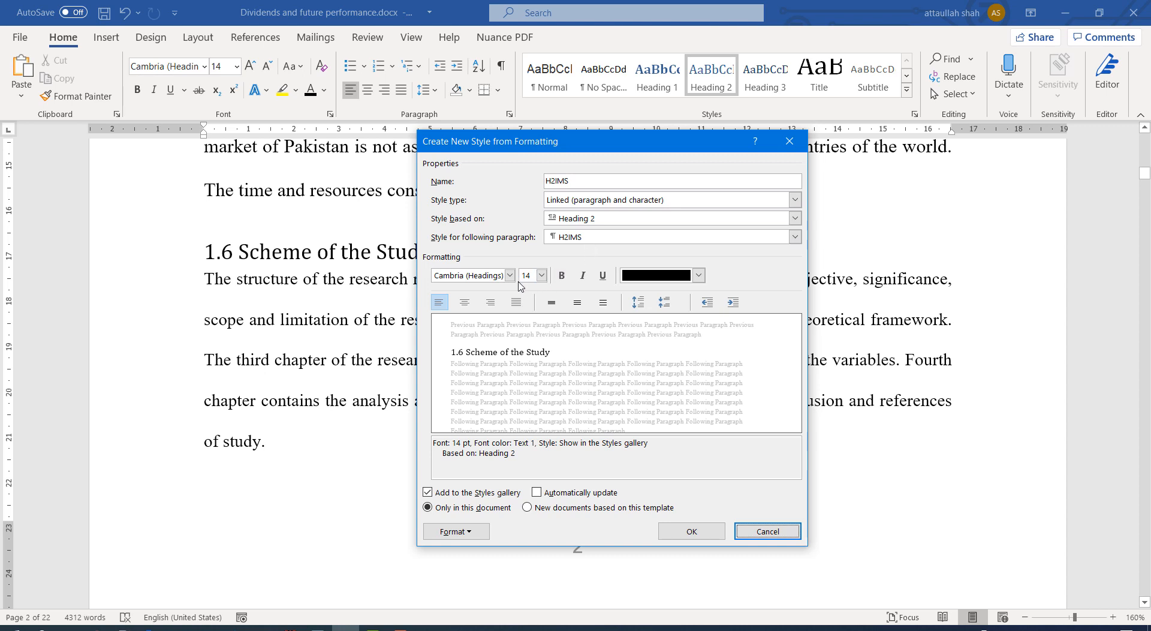
# - Make the H2IMS style bold and set its font to Times New Roman
pyautogui.click(562, 281)
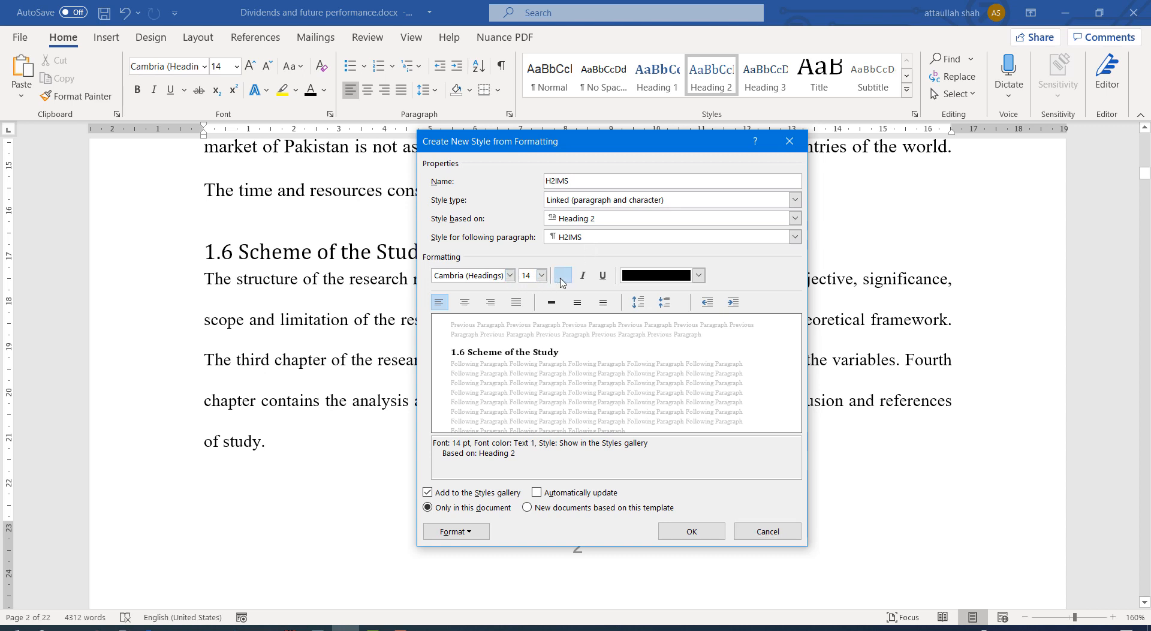
pyautogui.click(509, 275)
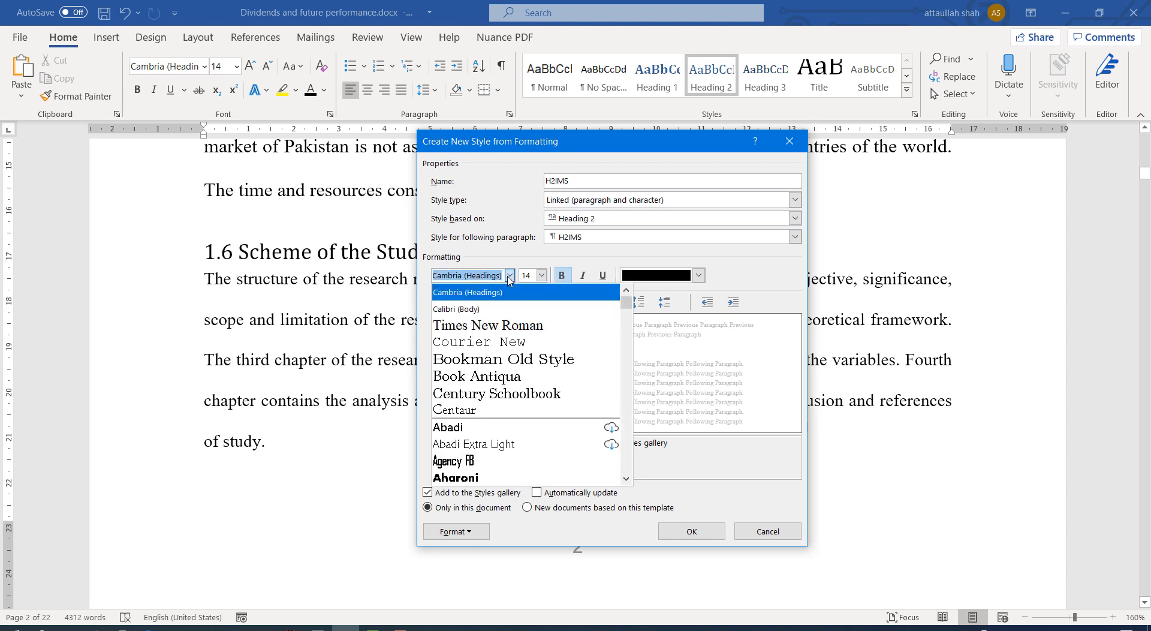
pyautogui.click(503, 326)
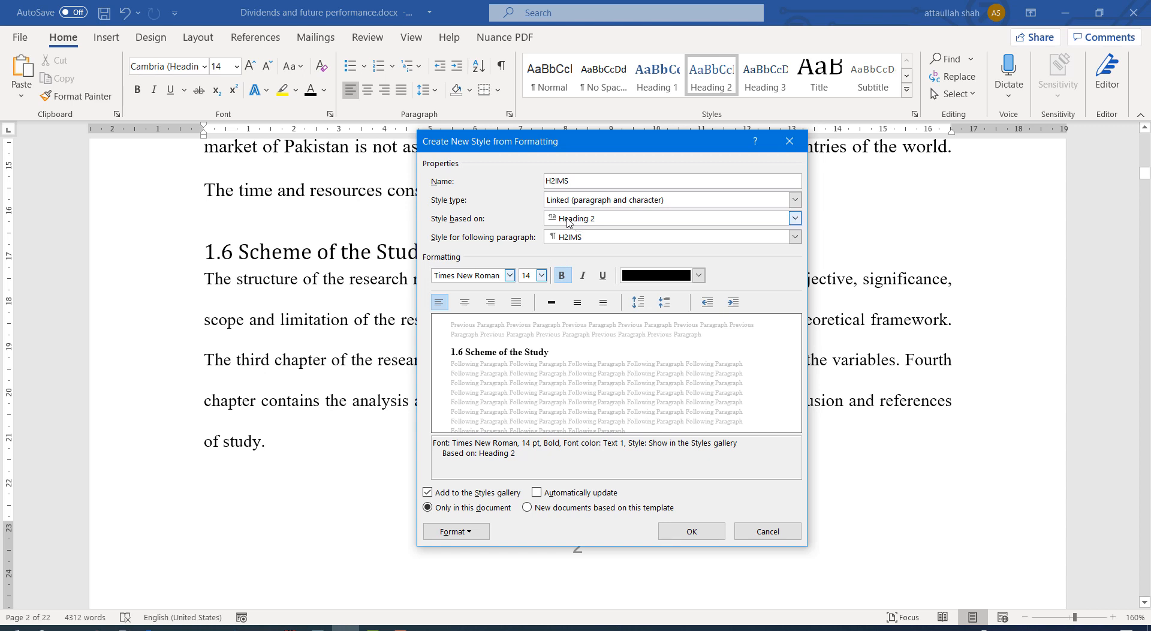
# - Base H2IMS on Heading 2, keep it only in this document, and save the style
pyautogui.click(604, 221)
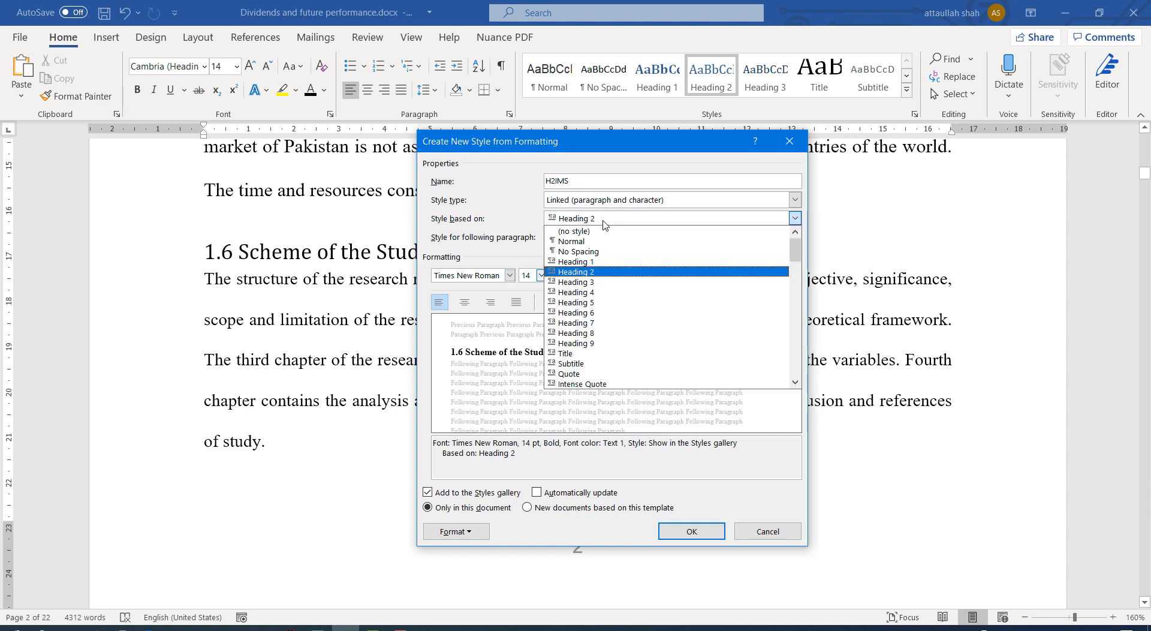
pyautogui.click(590, 275)
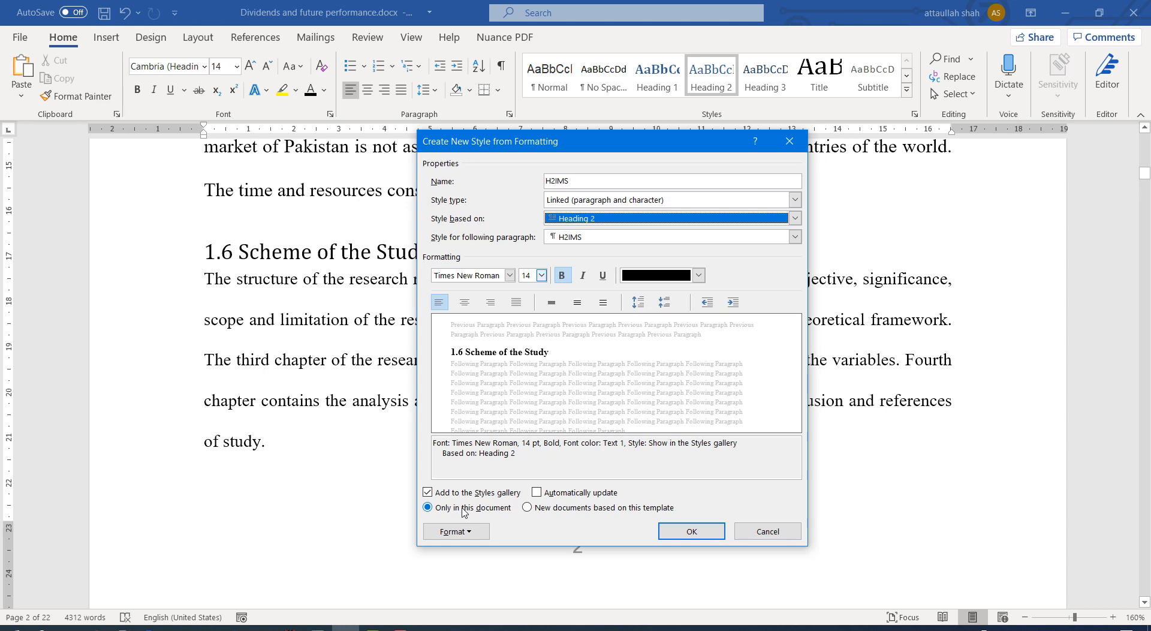
pyautogui.click(548, 509)
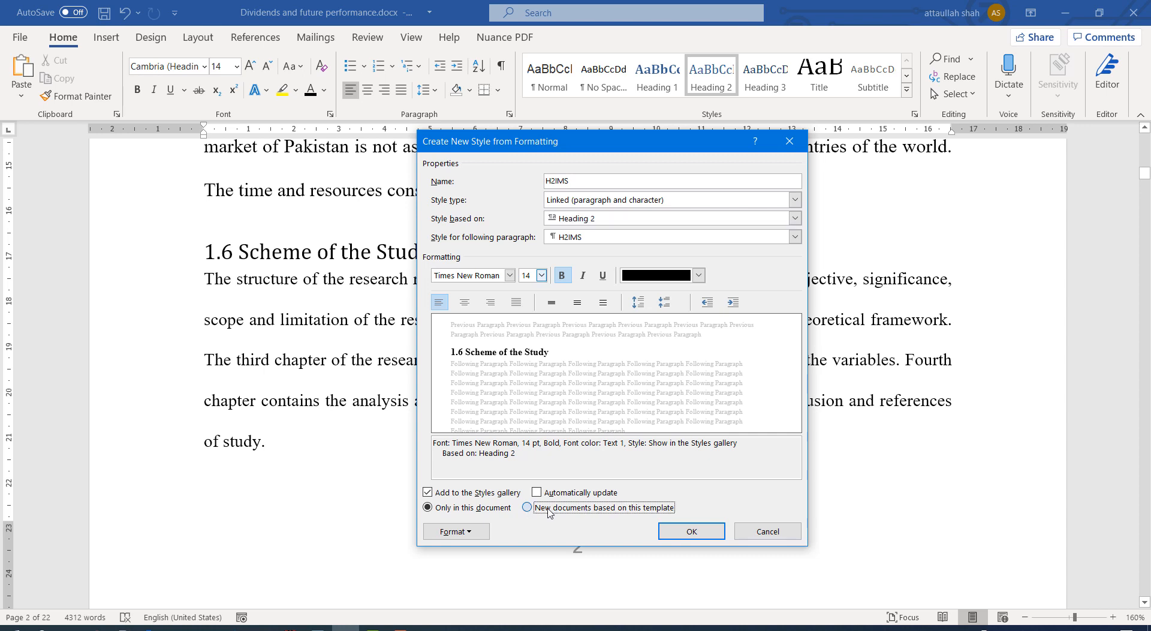
pyautogui.click(457, 510)
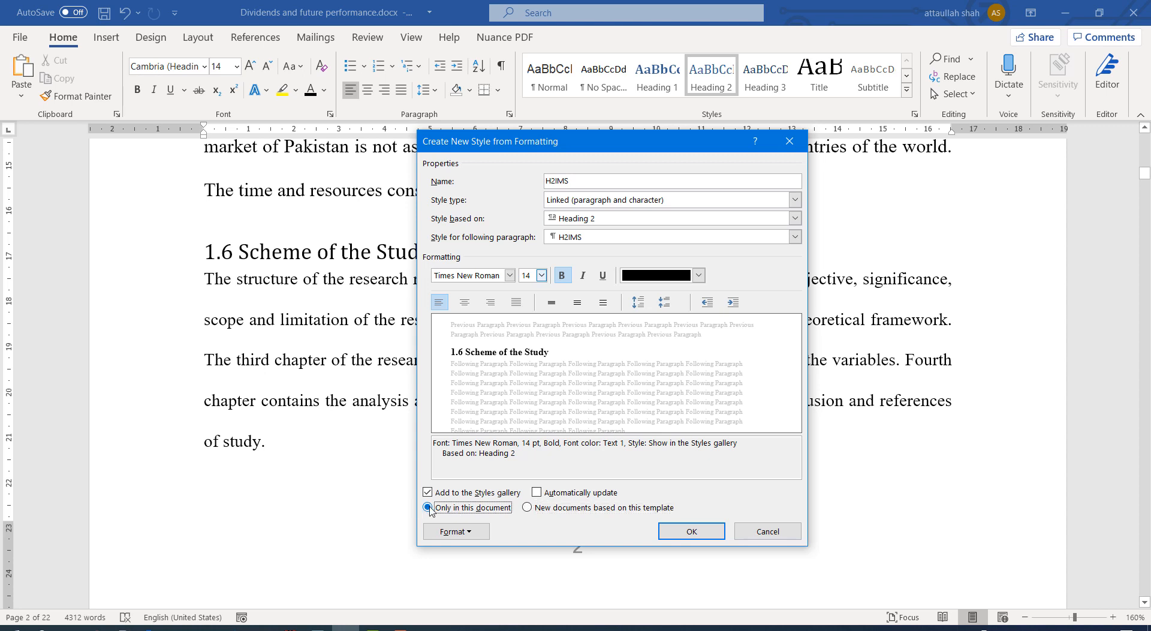
pyautogui.click(693, 531)
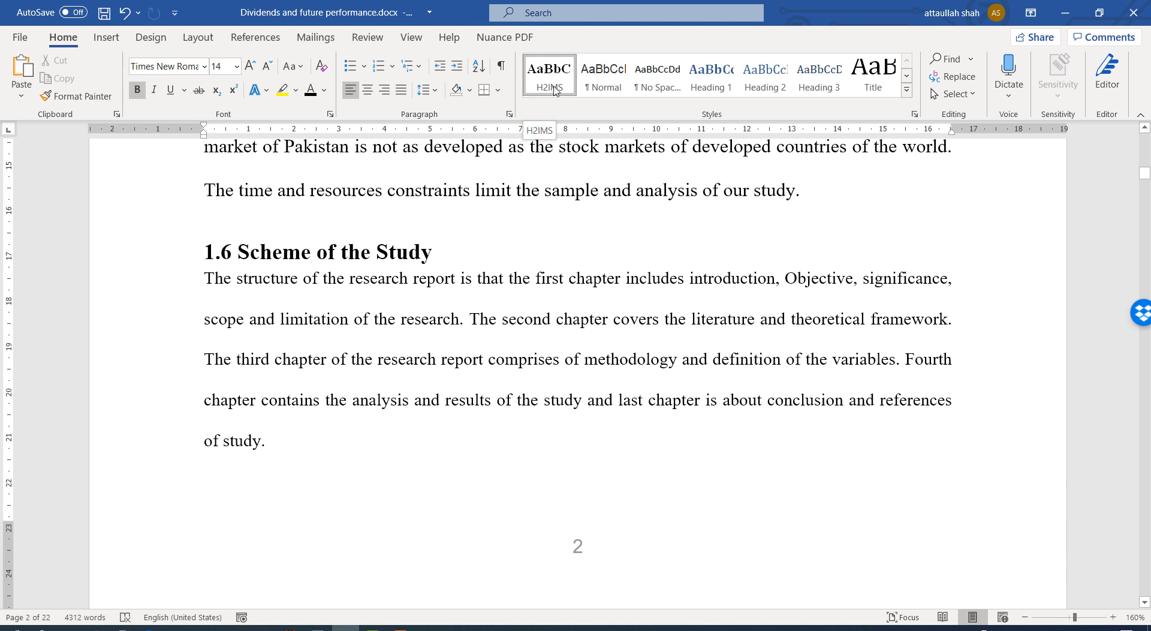
pyautogui.scroll(-5, 445, 307)
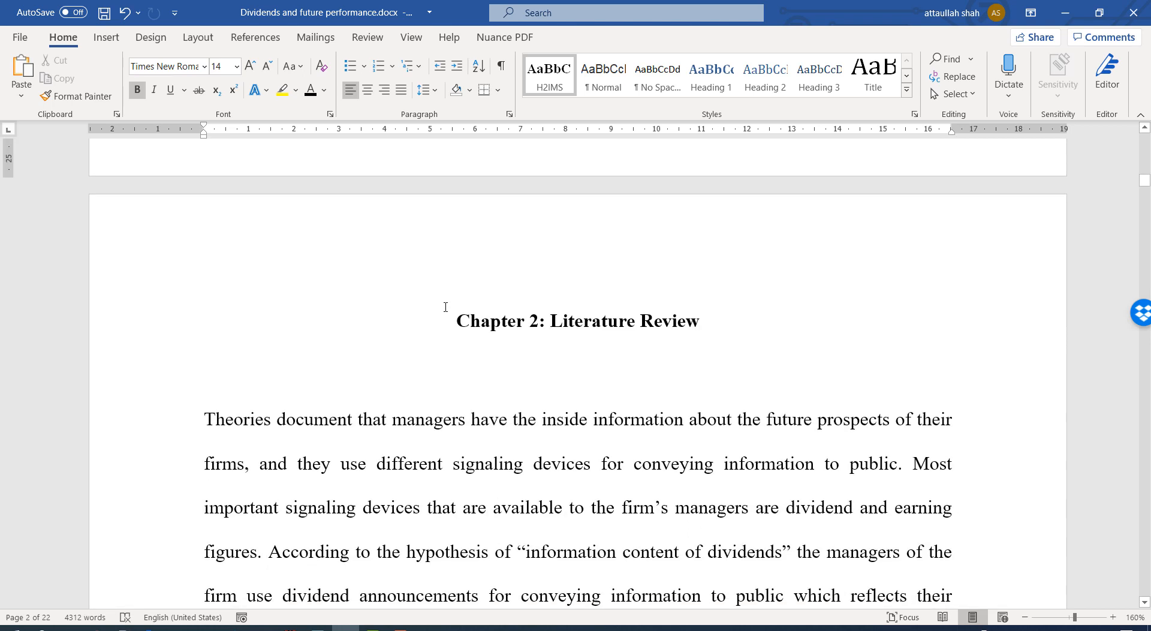
pyautogui.moveTo(453, 323); pyautogui.dragTo(694, 330)
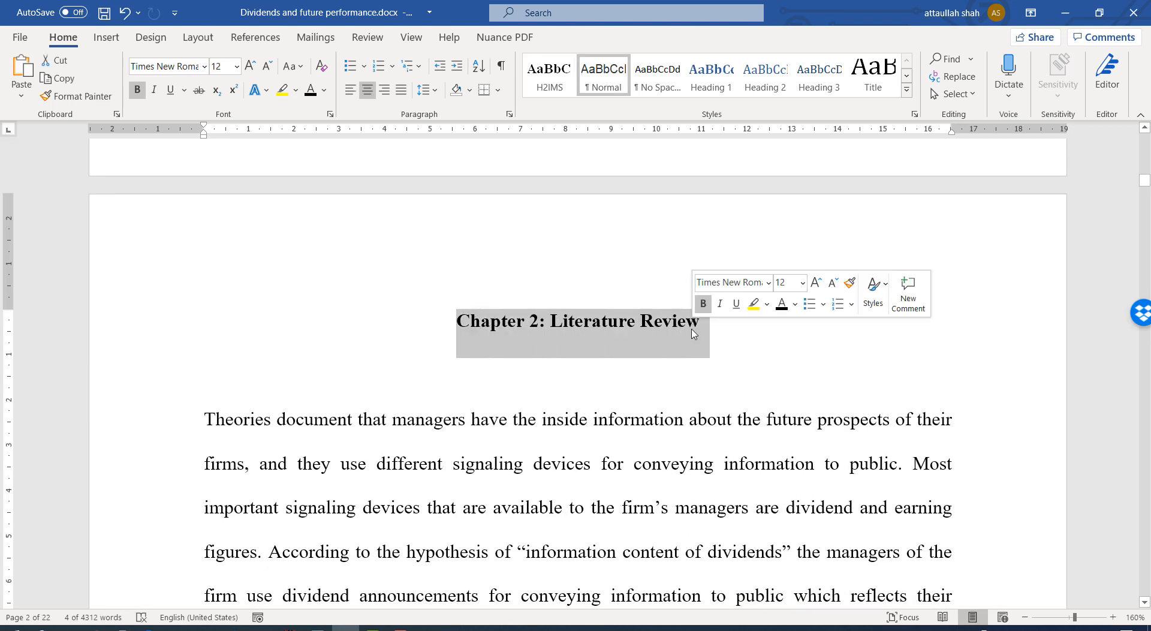
pyautogui.click(577, 338)
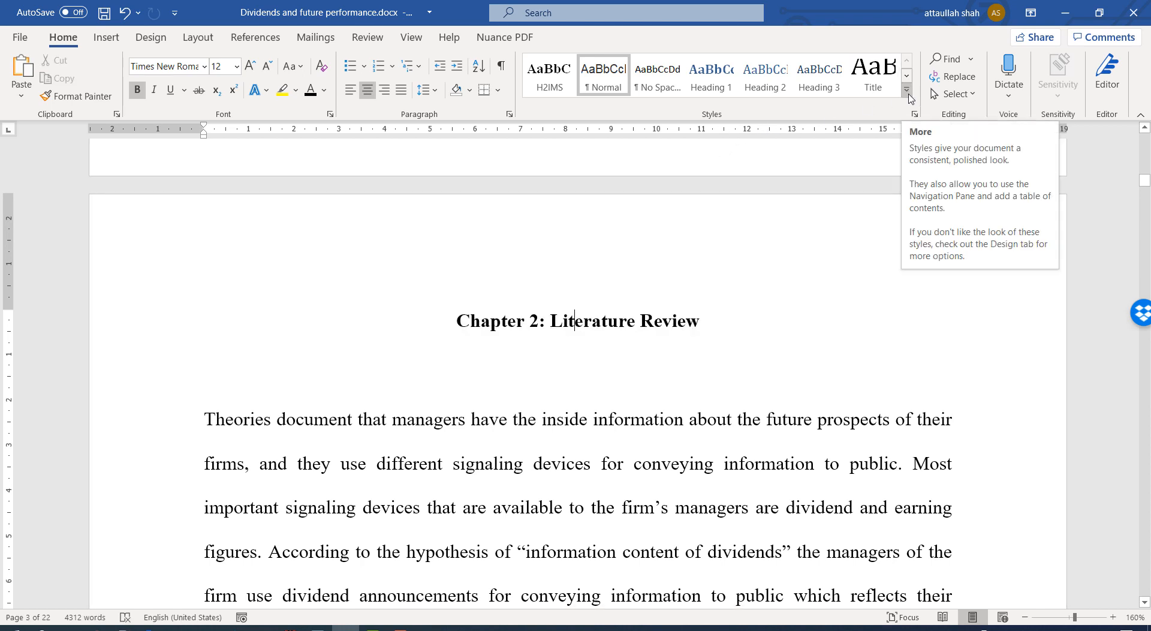
# - Start a new style named H1IMS from the "Chapter 1: Introduction" heading and open its full settings
pyautogui.scroll(15, 395, 242)
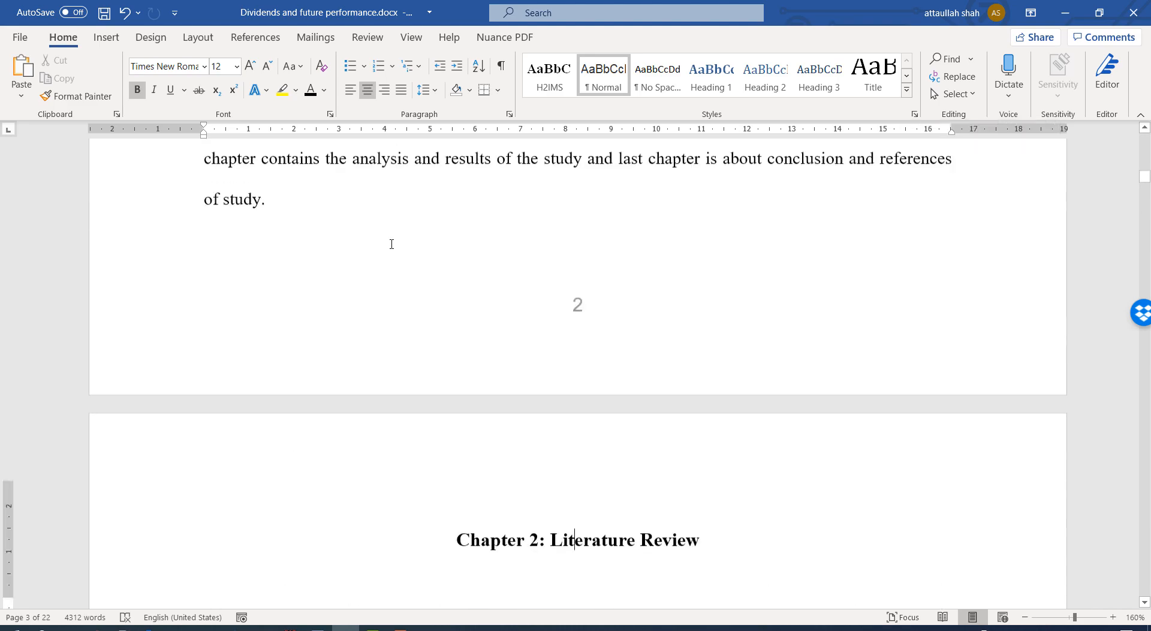
pyautogui.scroll(15, 395, 242)
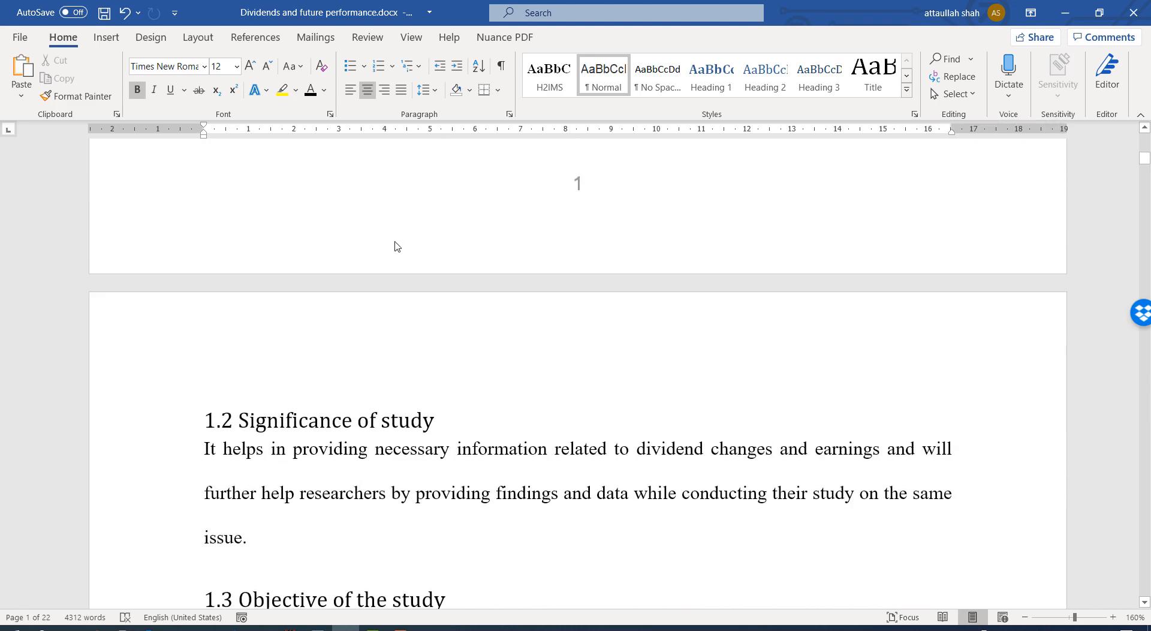
pyautogui.scroll(10, 395, 242)
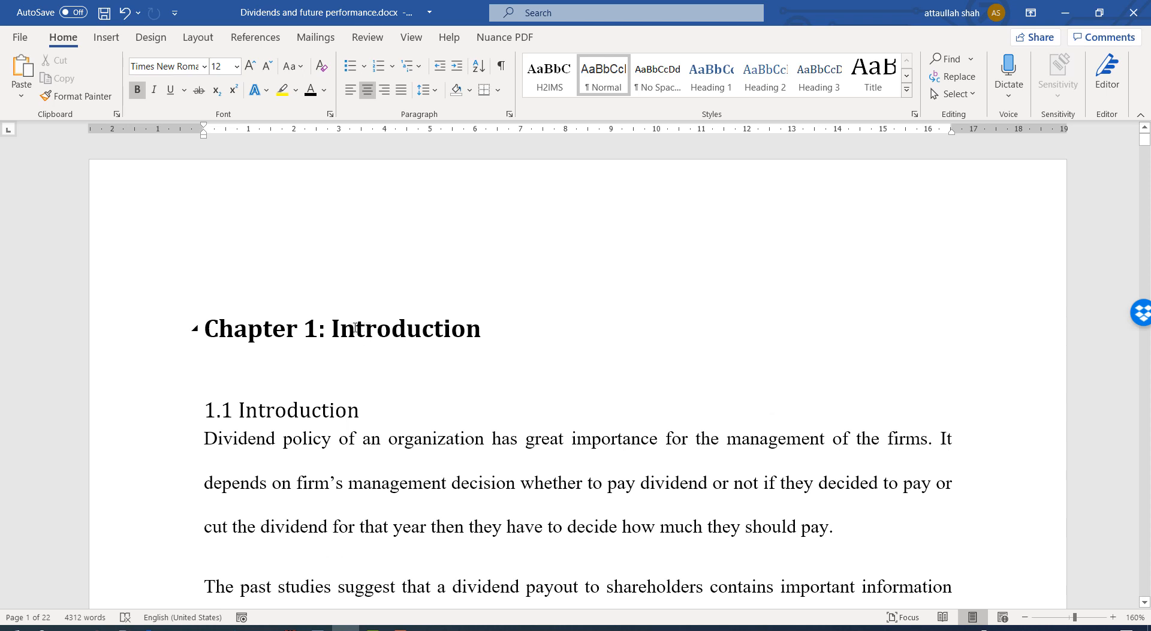
pyautogui.click(355, 327)
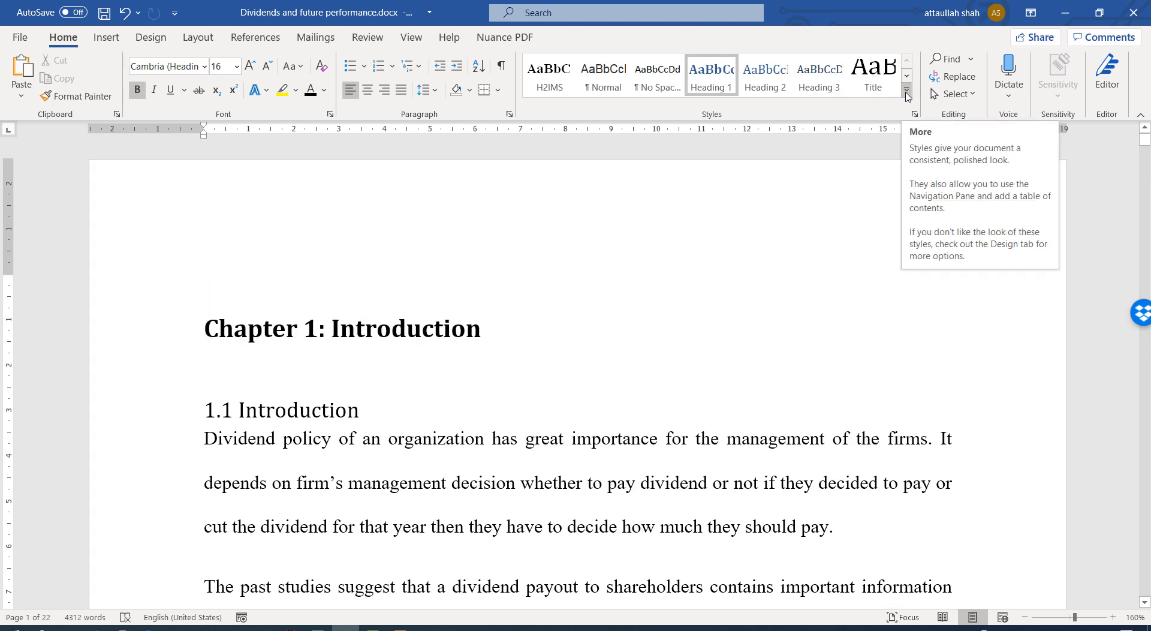
pyautogui.click(907, 95)
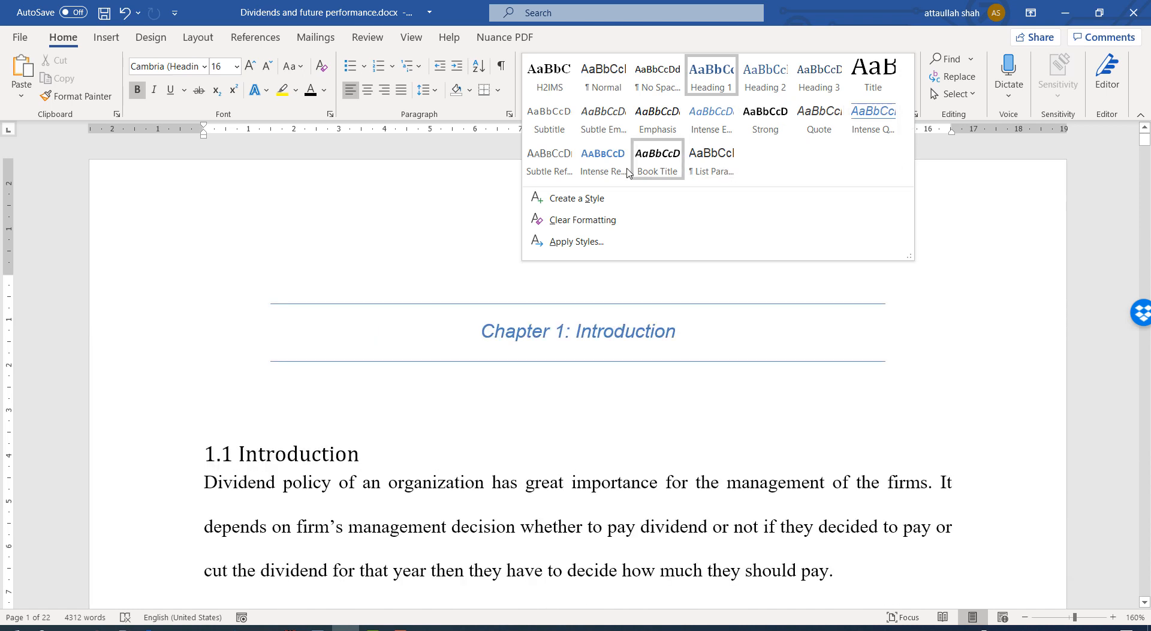
pyautogui.click(560, 199)
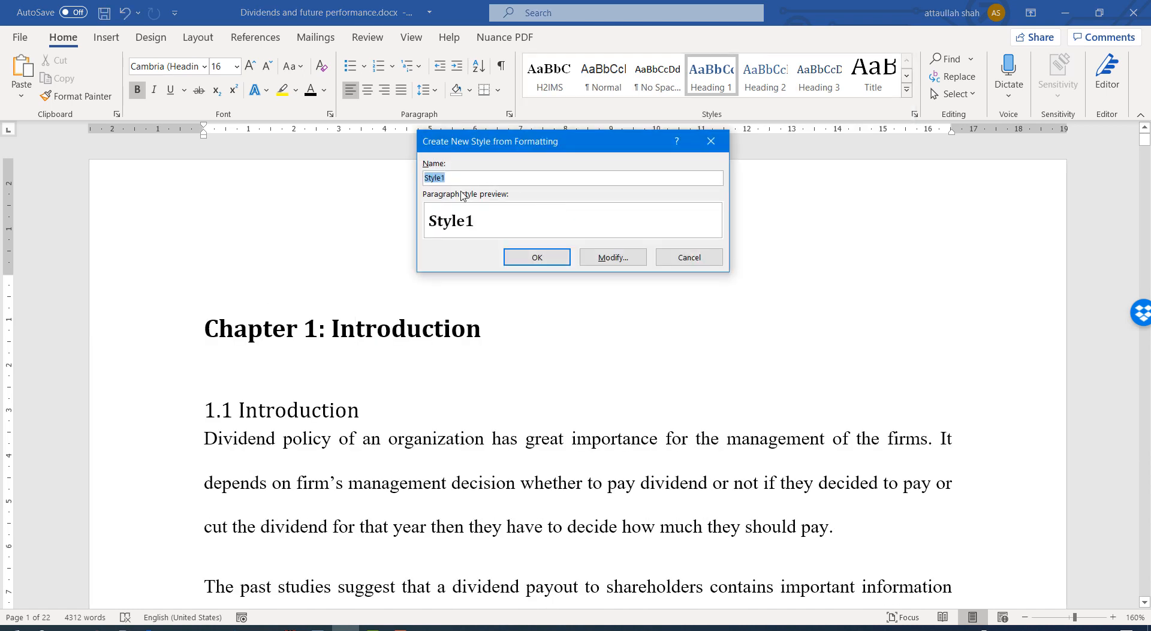
pyautogui.write('H1IMS')
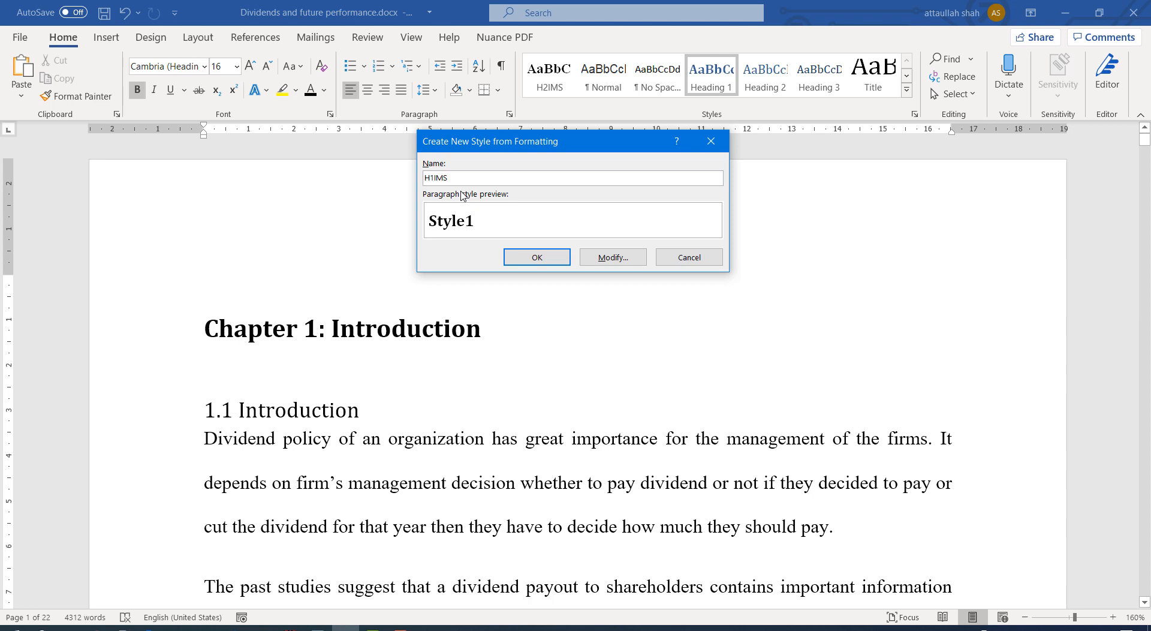
pyautogui.click(615, 259)
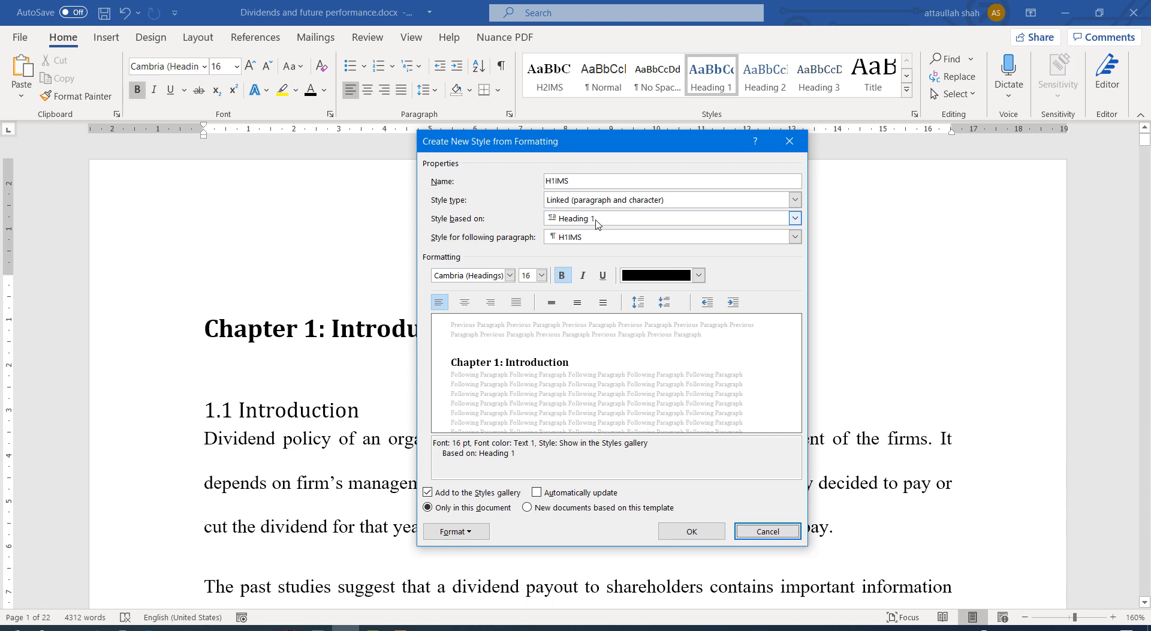
# - Set the H1IMS font to Times New Roman, save the style and apply it to the "Chapter 1: Introduction" heading
pyautogui.click(511, 276)
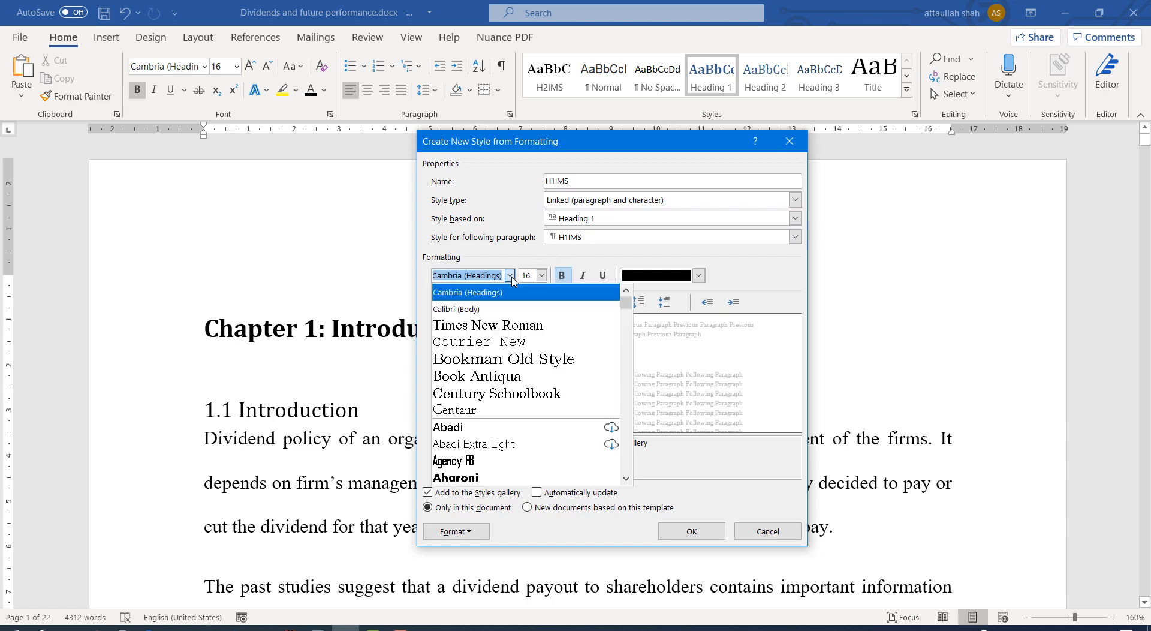
pyautogui.click(508, 326)
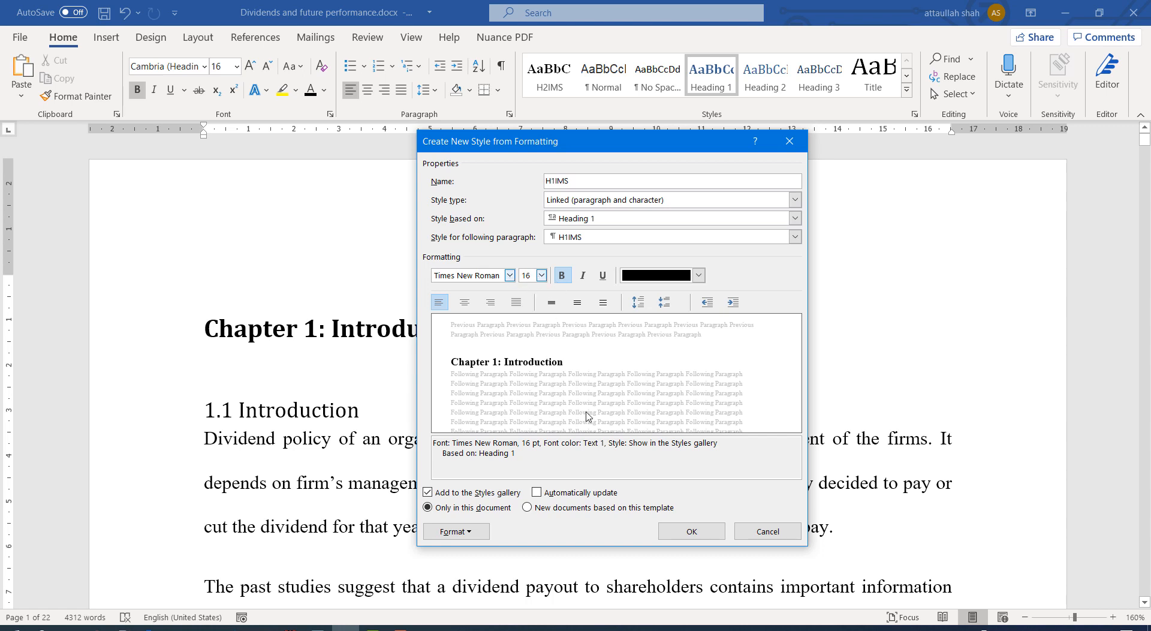
pyautogui.click(687, 532)
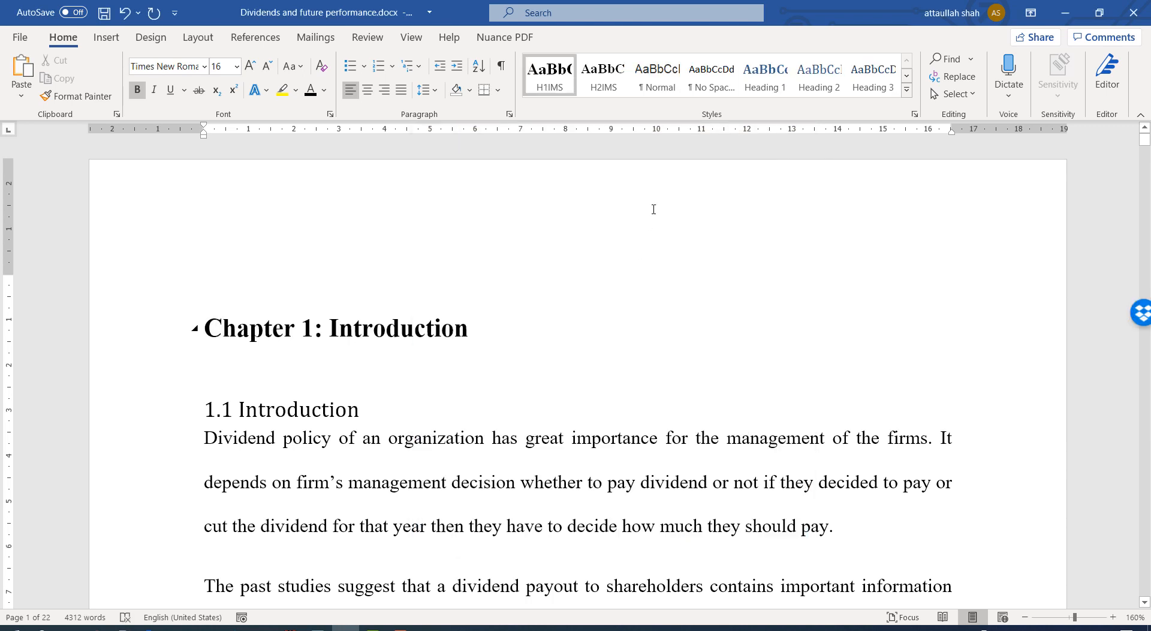
pyautogui.click(554, 90)
# - Apply the H1IMS style to the whole "Chapter 2: Literature Review" title
pyautogui.scroll(-15, 473, 406)
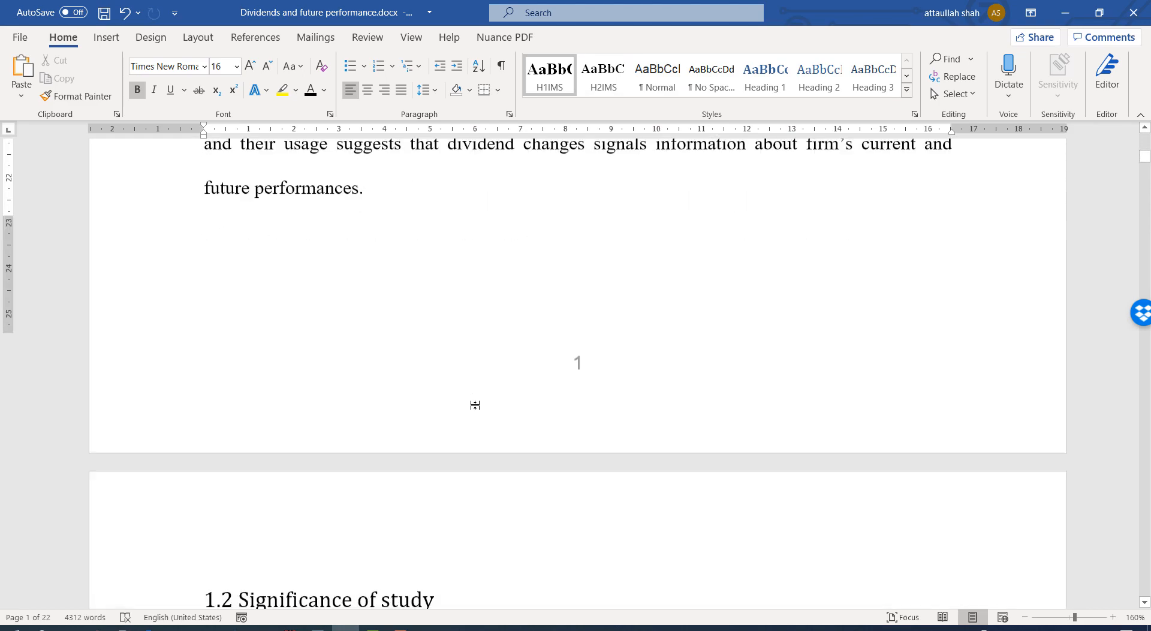
pyautogui.scroll(-15, 476, 405)
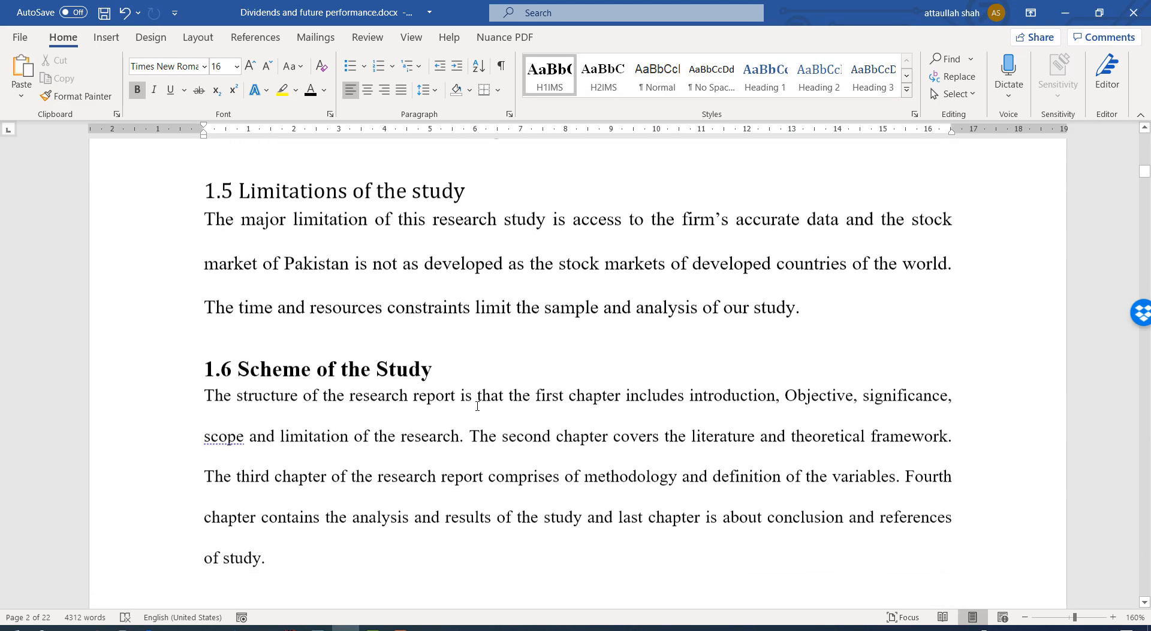
pyautogui.scroll(-5, 478, 406)
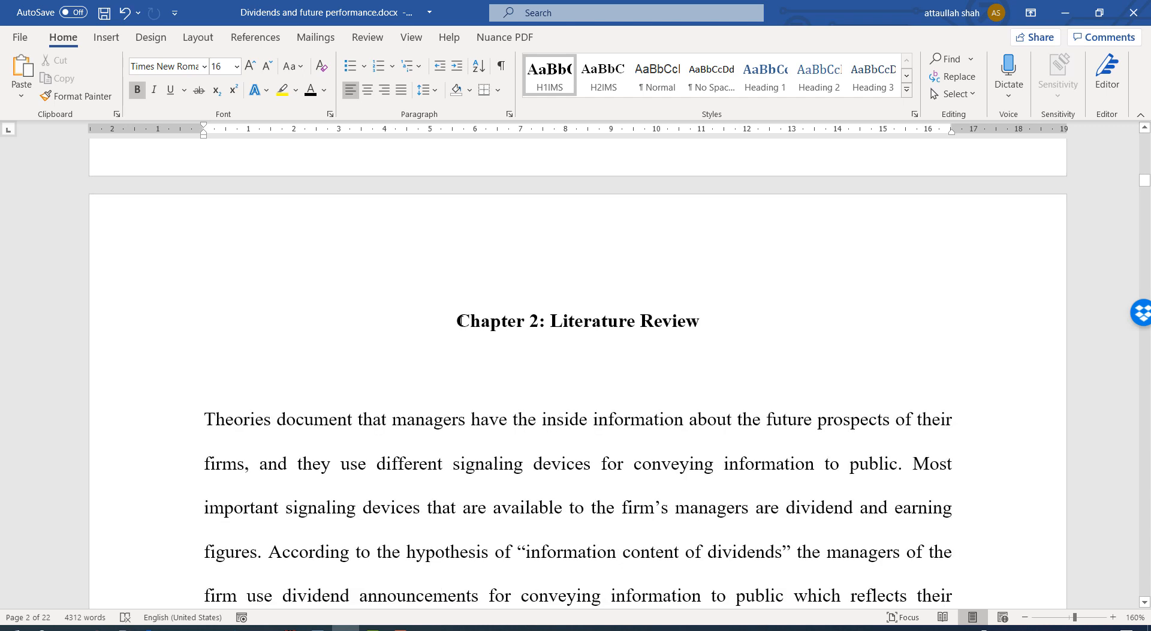
pyautogui.moveTo(458, 320); pyautogui.dragTo(714, 317)
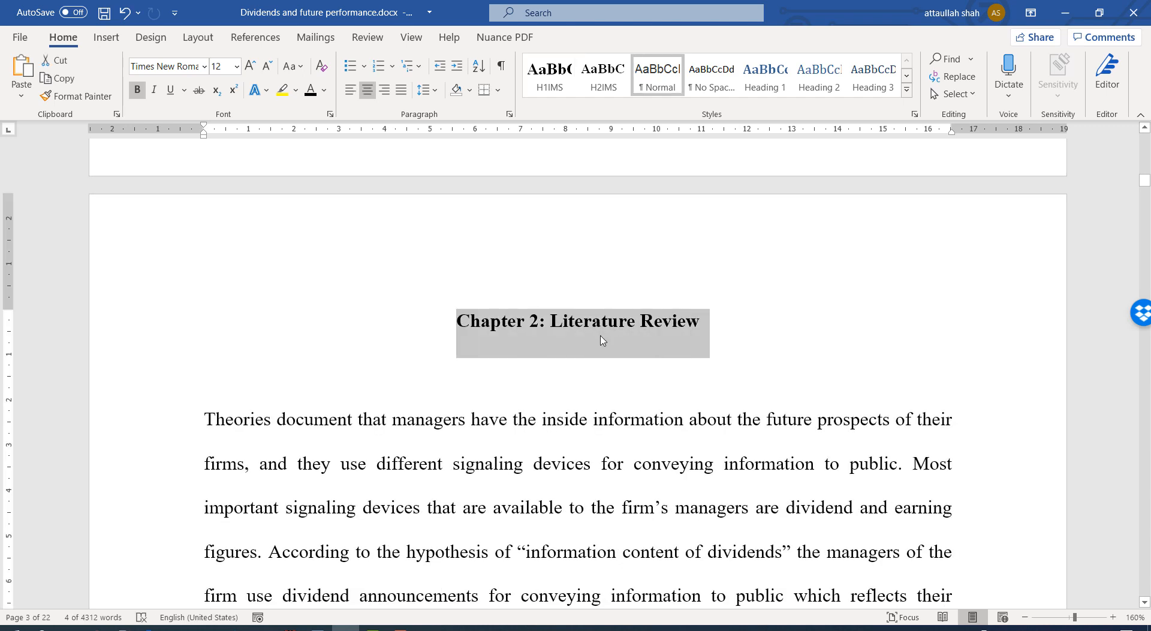
pyautogui.click(550, 79)
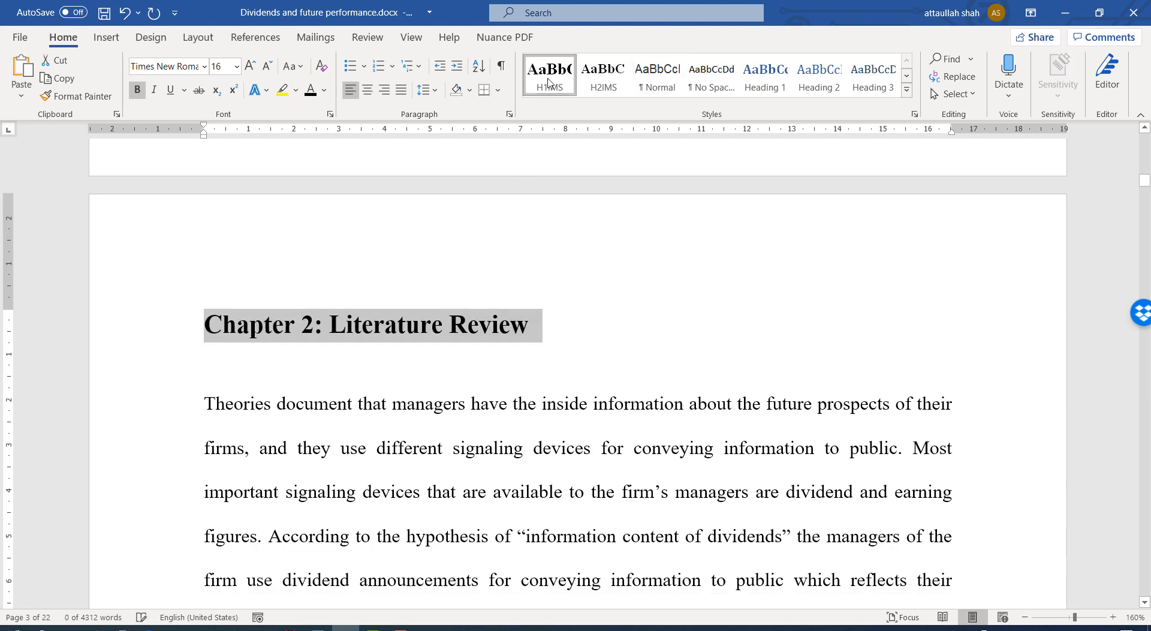
# - Apply the H1IMS style to the "Chapter 3: Methodology" title
pyautogui.scroll(-15, 446, 415)
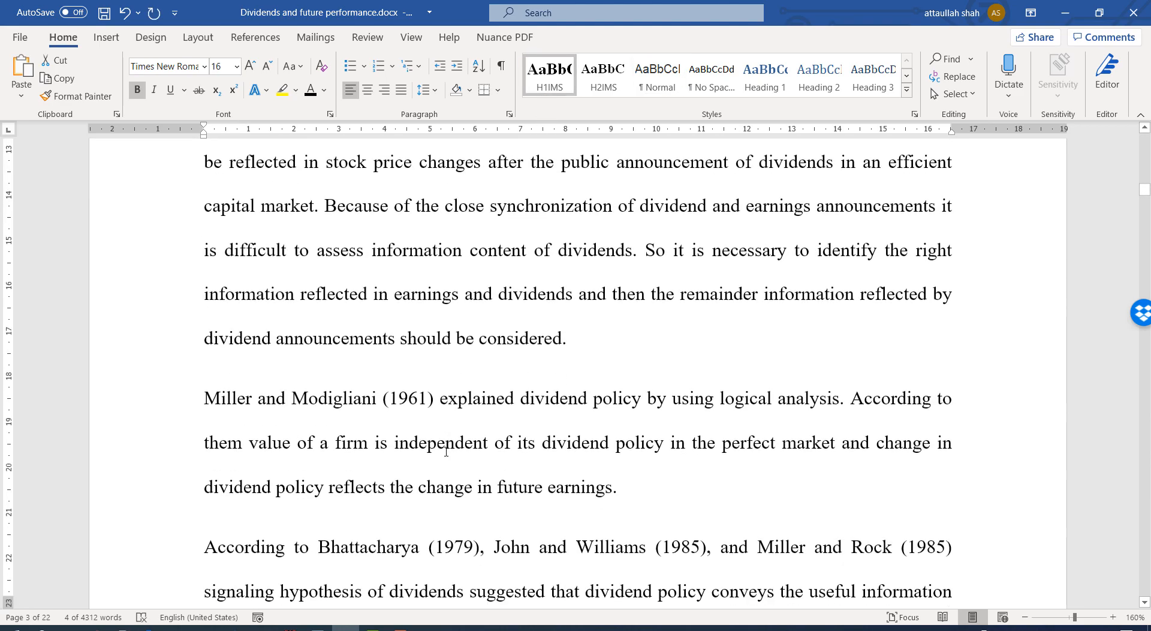
pyautogui.scroll(-15, 446, 450)
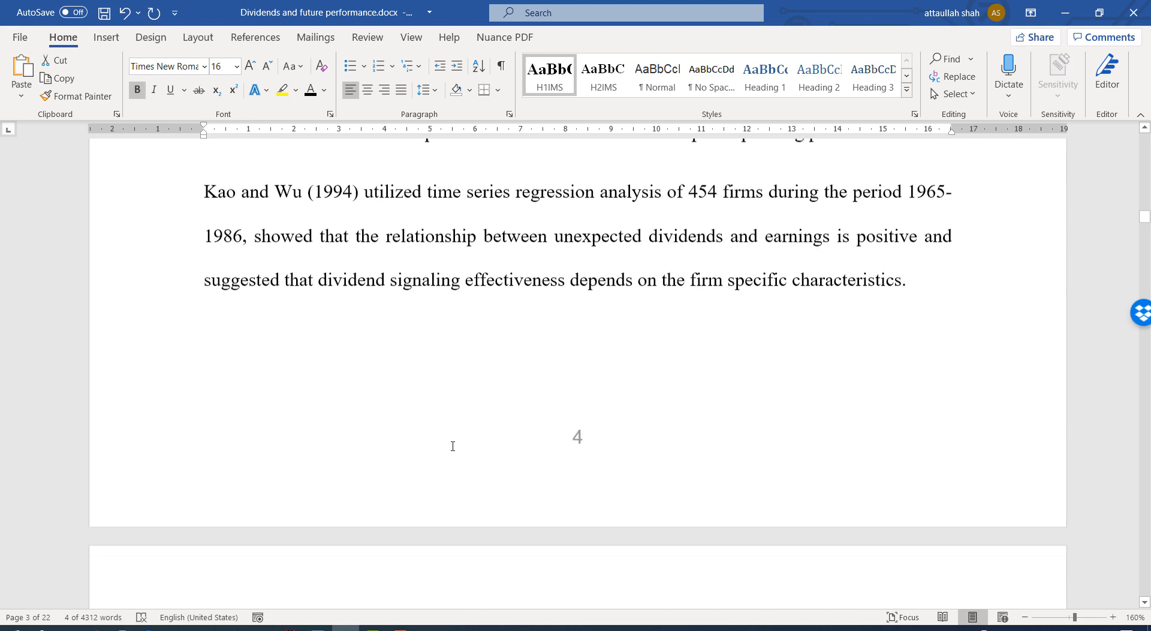
pyautogui.scroll(-15, 452, 446)
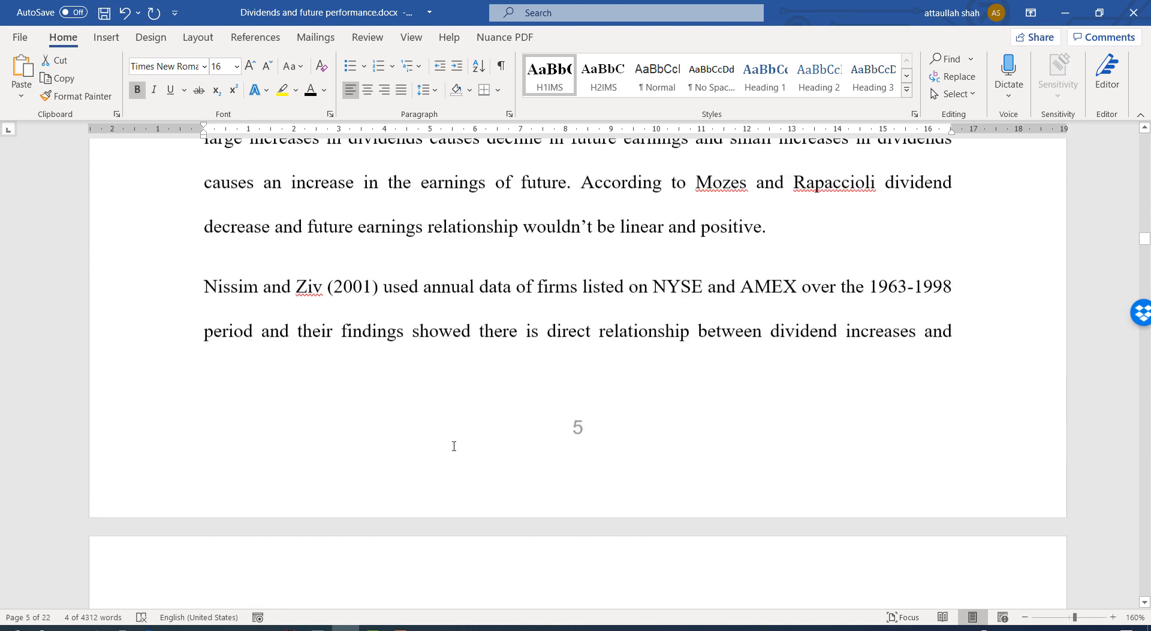
pyautogui.scroll(-15, 454, 446)
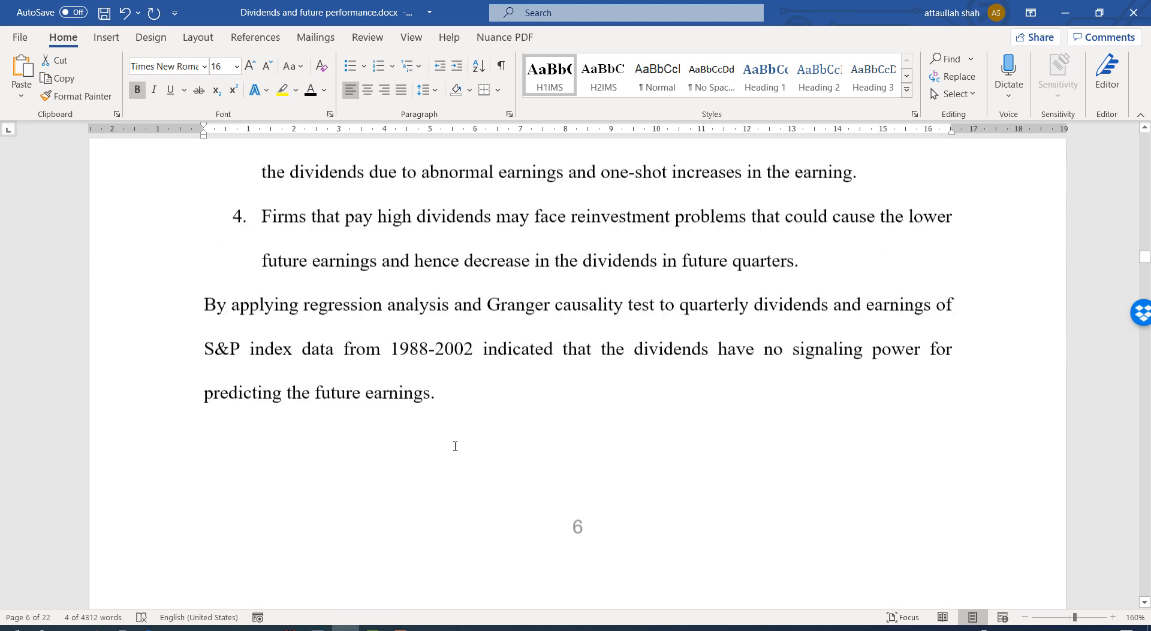
pyautogui.scroll(-15, 455, 446)
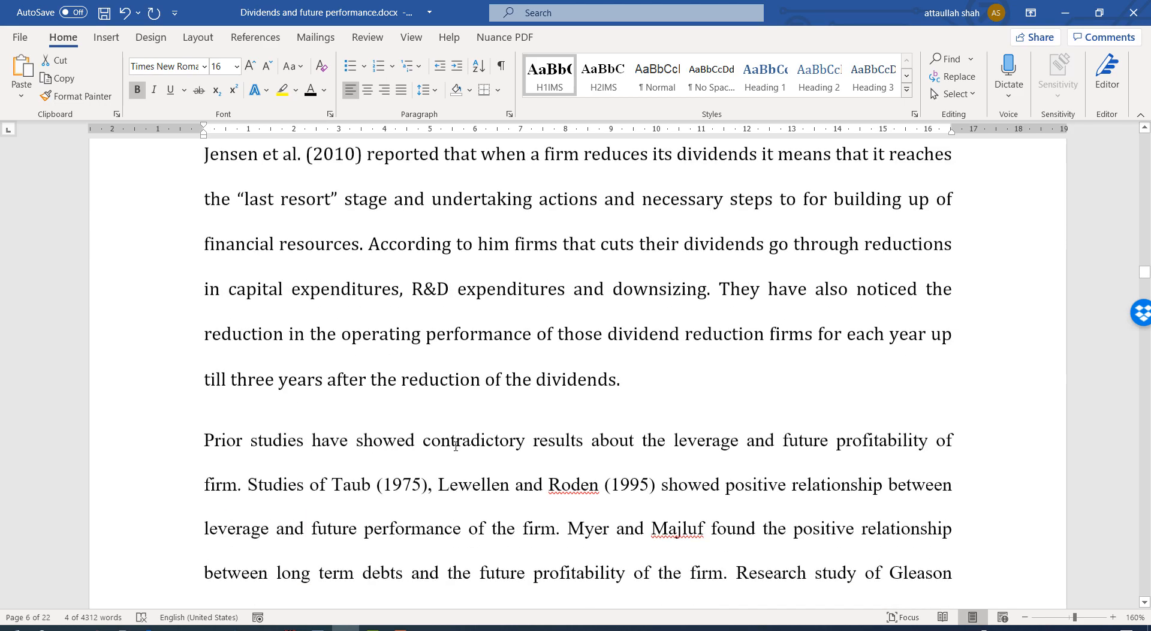
pyautogui.scroll(-15, 458, 446)
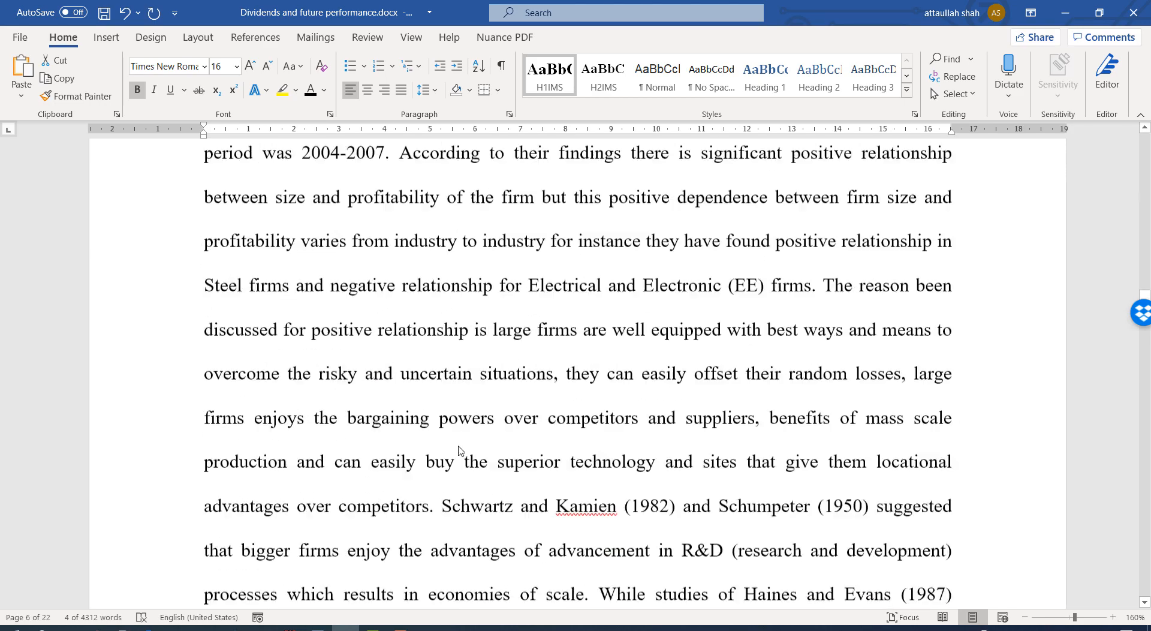
pyautogui.scroll(-8, 459, 446)
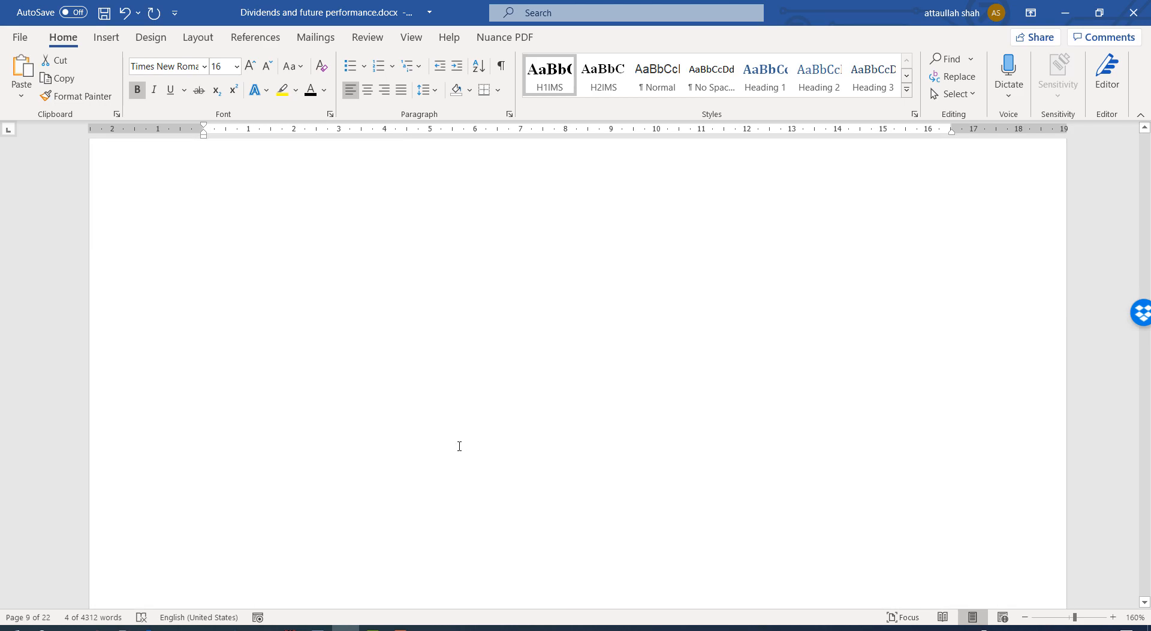
pyautogui.scroll(-6, 460, 446)
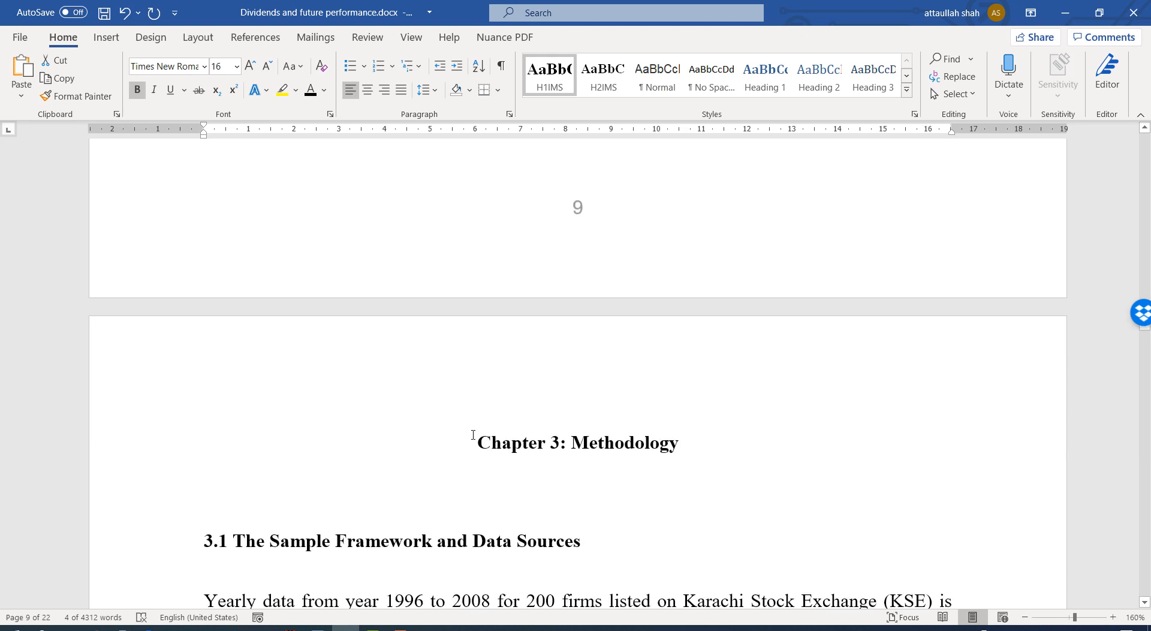
pyautogui.tripleClick(476, 444)
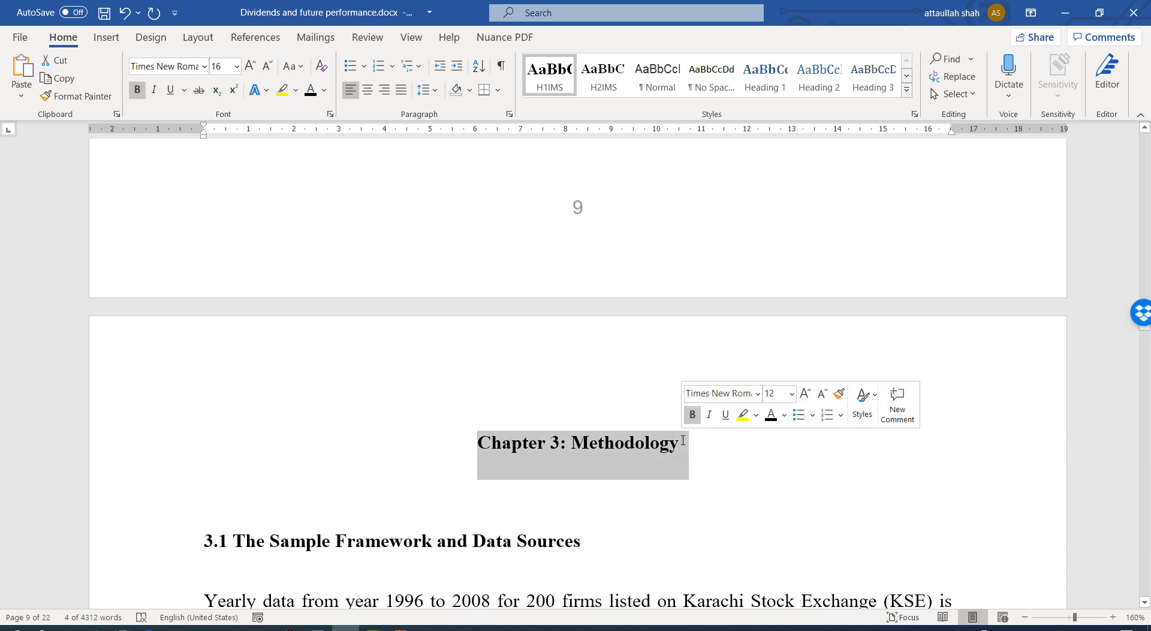
pyautogui.click(544, 73)
# - Apply the H2IMS style to the headings "3.1 The Sample Framework and Data Sources" and "3.2 Hypothesis Testing"
pyautogui.scroll(-2, 449, 420)
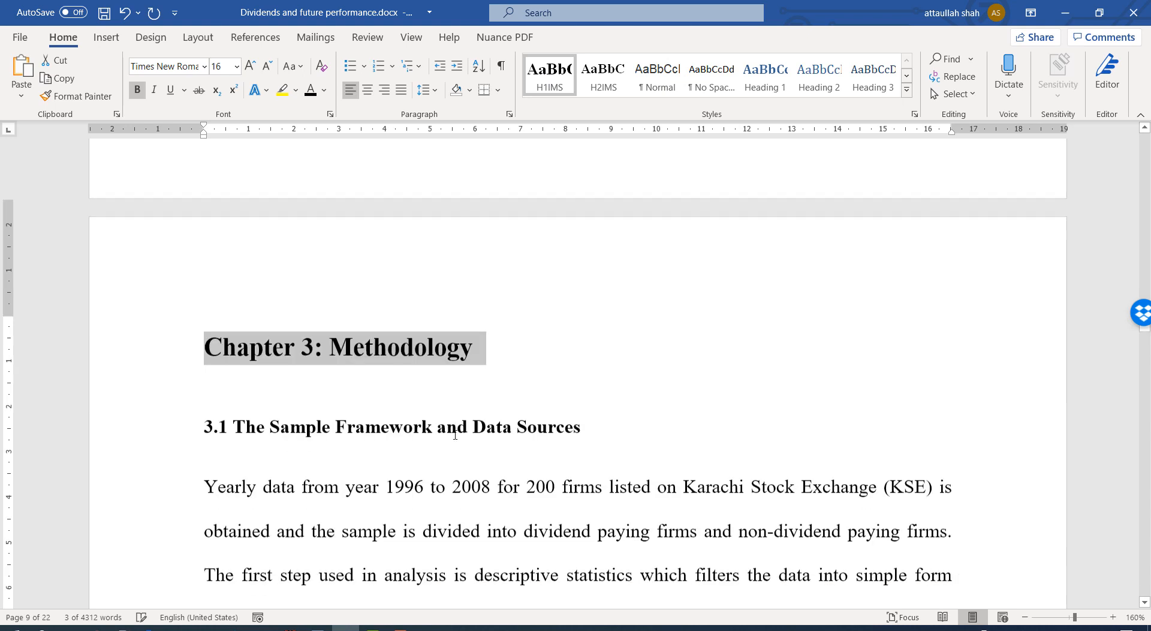
pyautogui.click(160, 415)
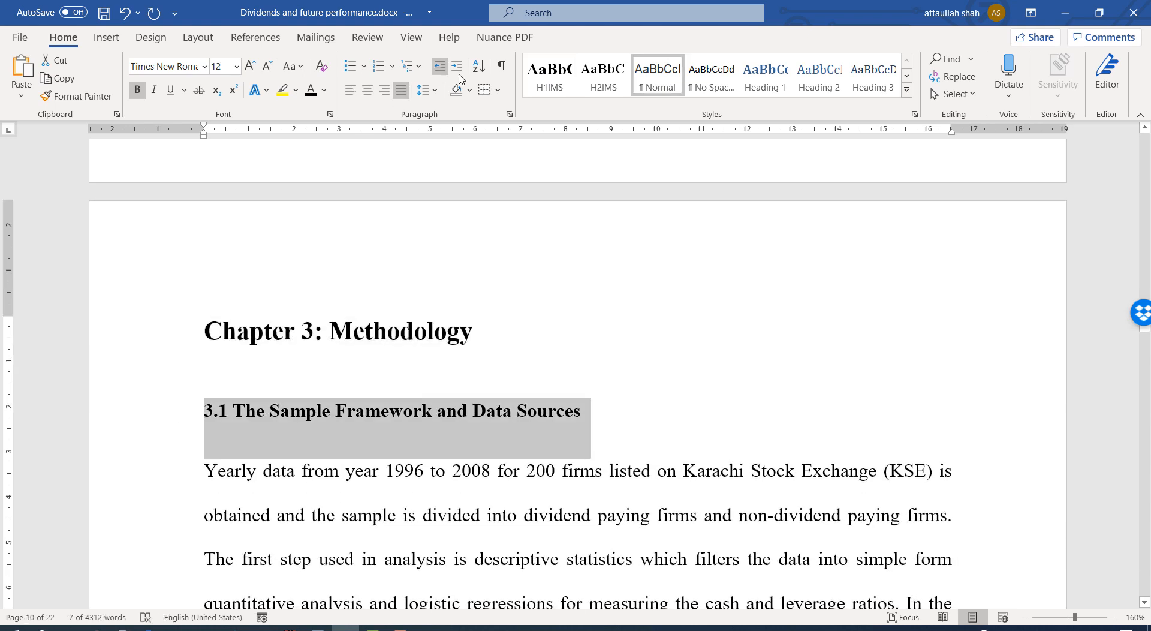
pyautogui.click(607, 71)
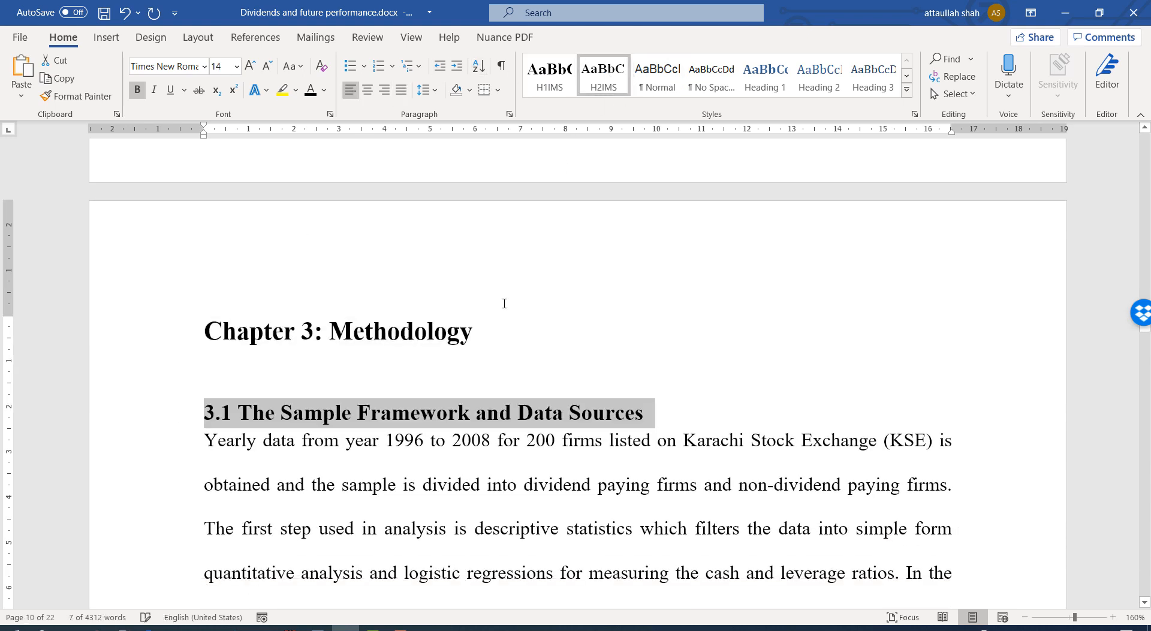
pyautogui.scroll(-3, 471, 408)
pyautogui.scroll(-5, 469, 409)
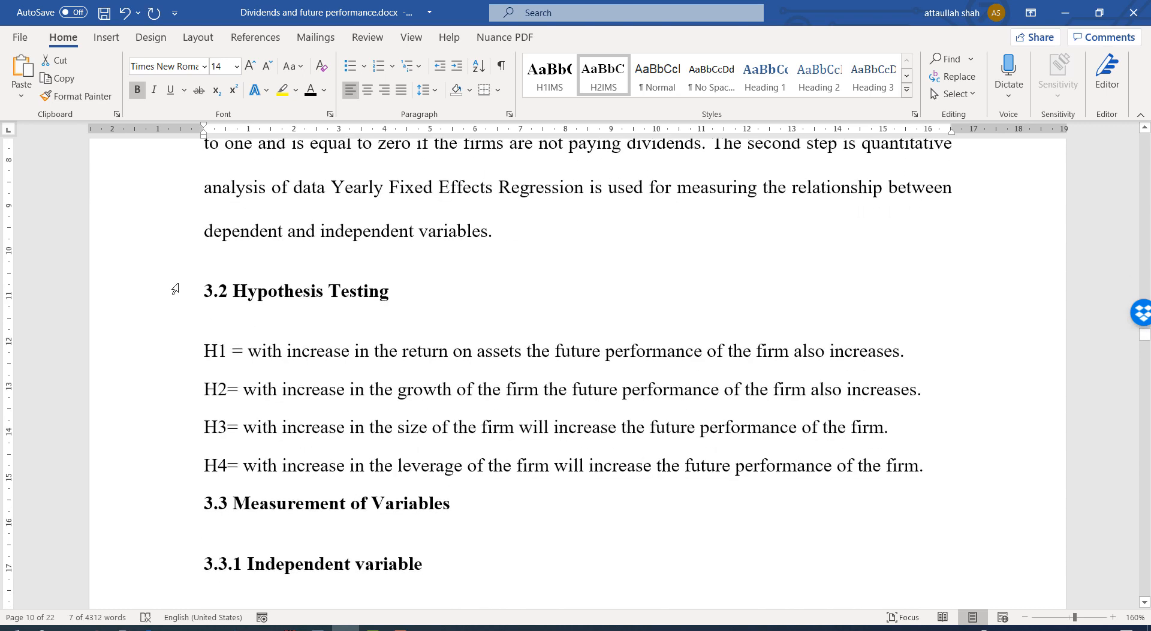
pyautogui.click(173, 290)
pyautogui.click(597, 80)
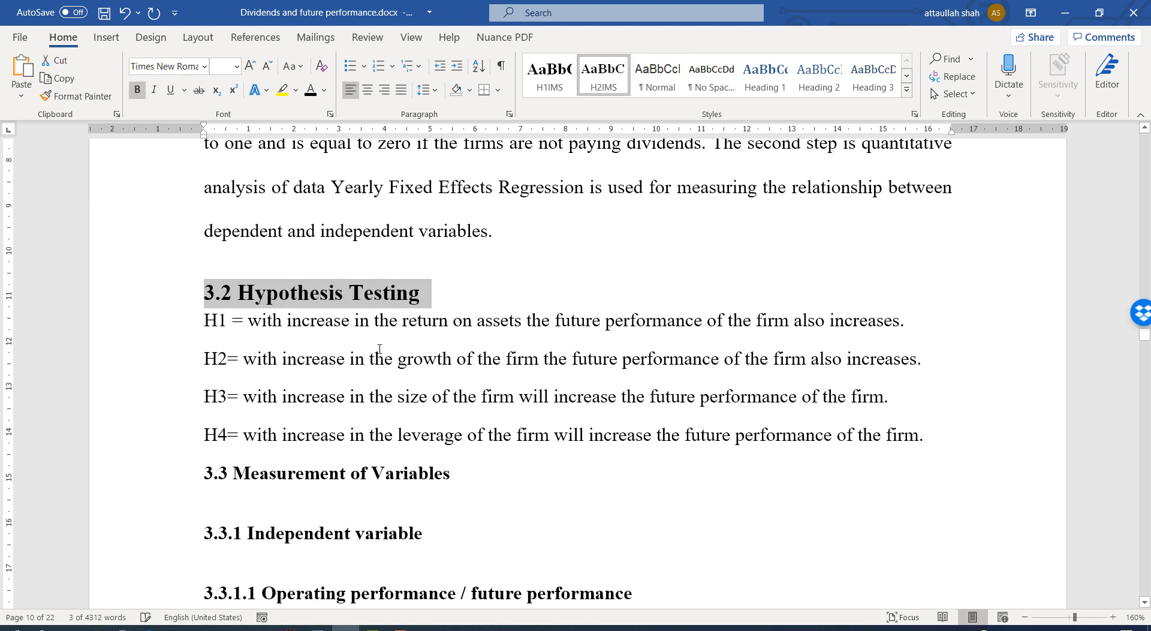
# - Apply the H2IMS style to headings 3.3, 3.3.1 and 3.3.1.1 together, from "Measurement of Variables" through "Operating performance / future performance"
pyautogui.scroll(-3, 230, 337)
pyautogui.moveTo(204, 353); pyautogui.dragTo(450, 448)
pyautogui.moveTo(651, 471); pyautogui.dragTo(659, 471)
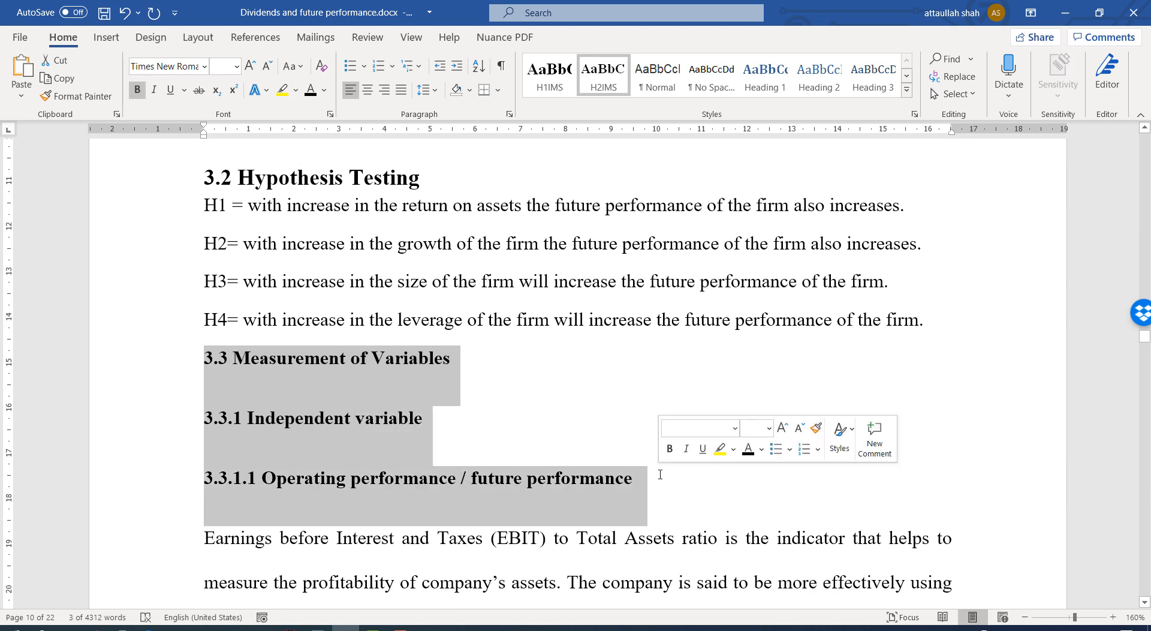
pyautogui.click(602, 78)
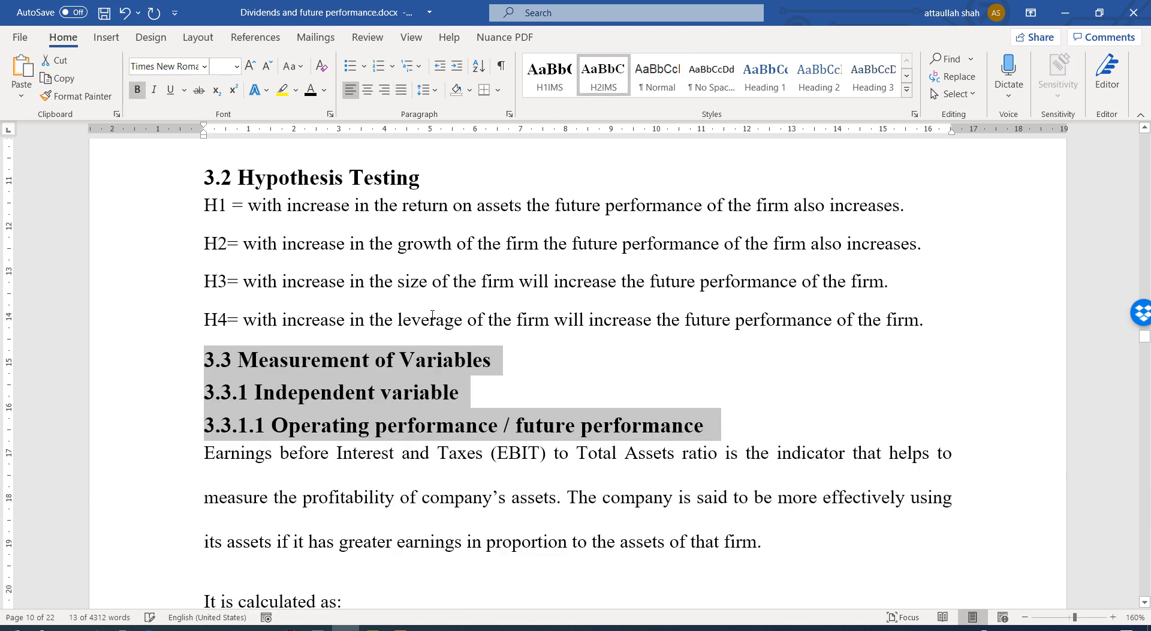
# - Apply the built-in Heading 3 style to the headings "3.3.2 Dependent variables" and "3.3.2.1 Cash Ratio"
pyautogui.scroll(-10, 362, 411)
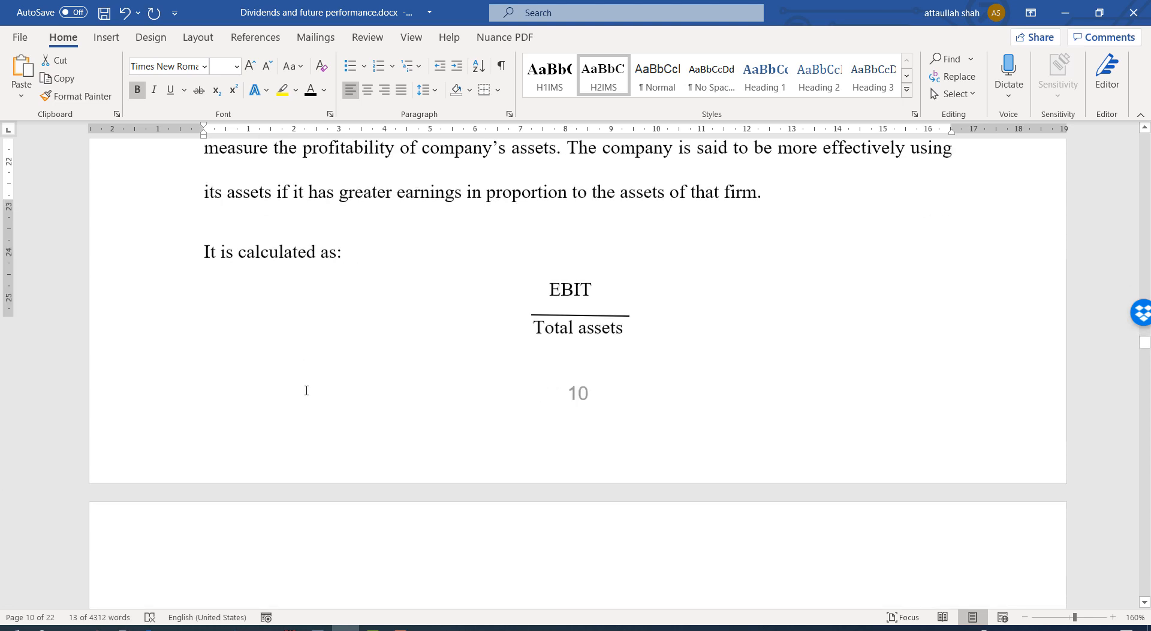
pyautogui.scroll(-1, 310, 389)
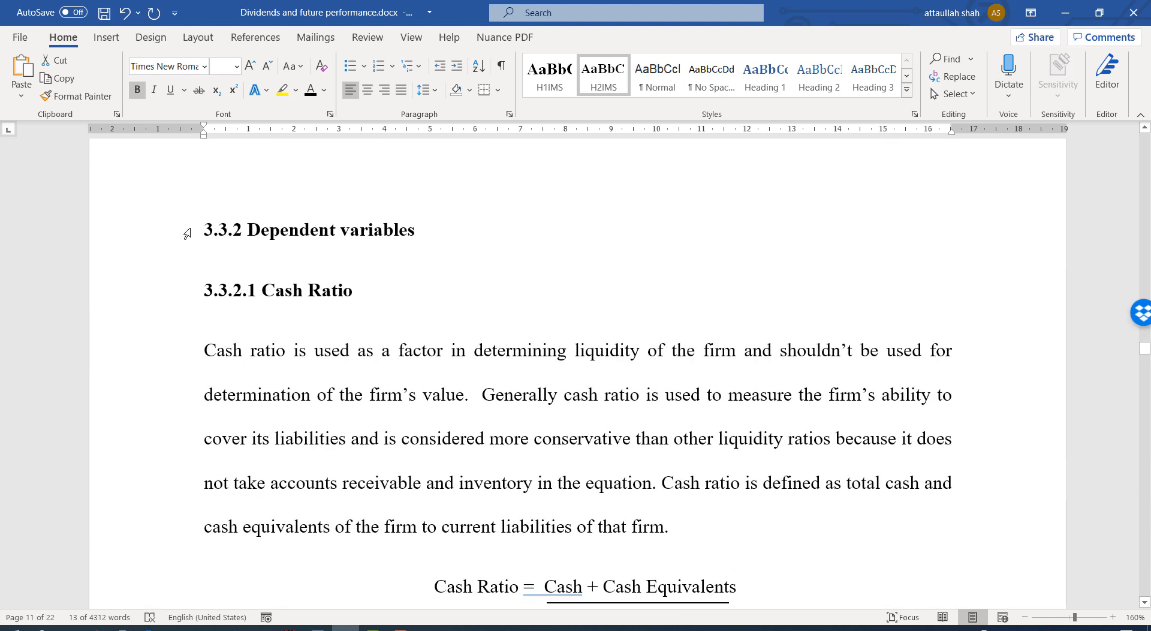
pyautogui.scroll(6, 204, 236)
pyautogui.scroll(-6, 236, 271)
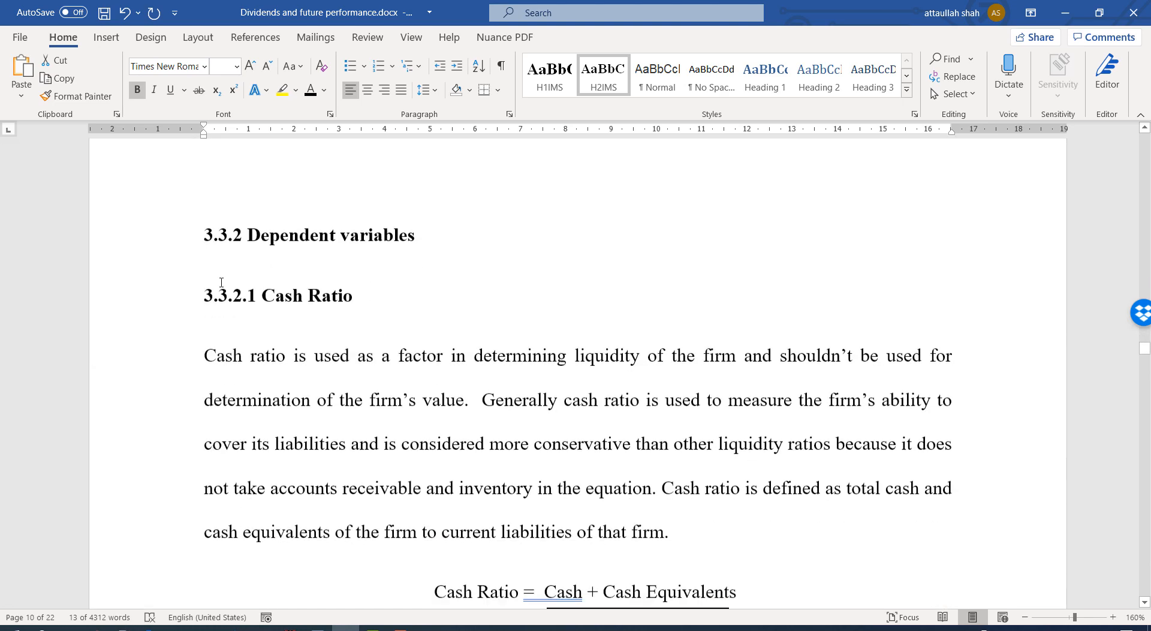
pyautogui.moveTo(199, 223); pyautogui.dragTo(378, 287)
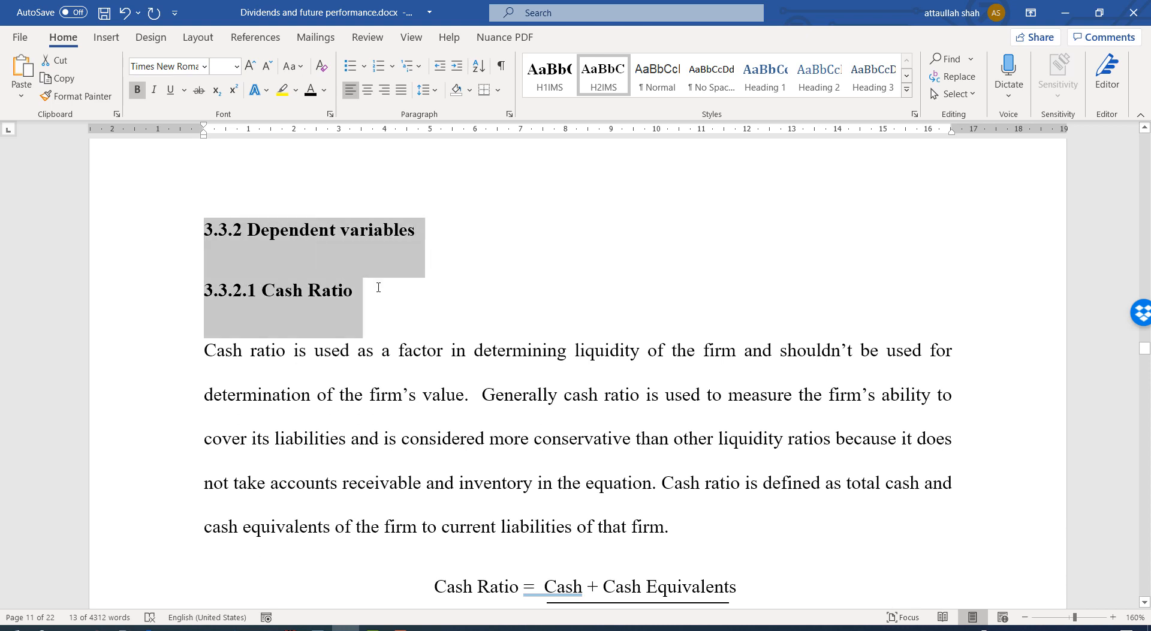
pyautogui.click(867, 88)
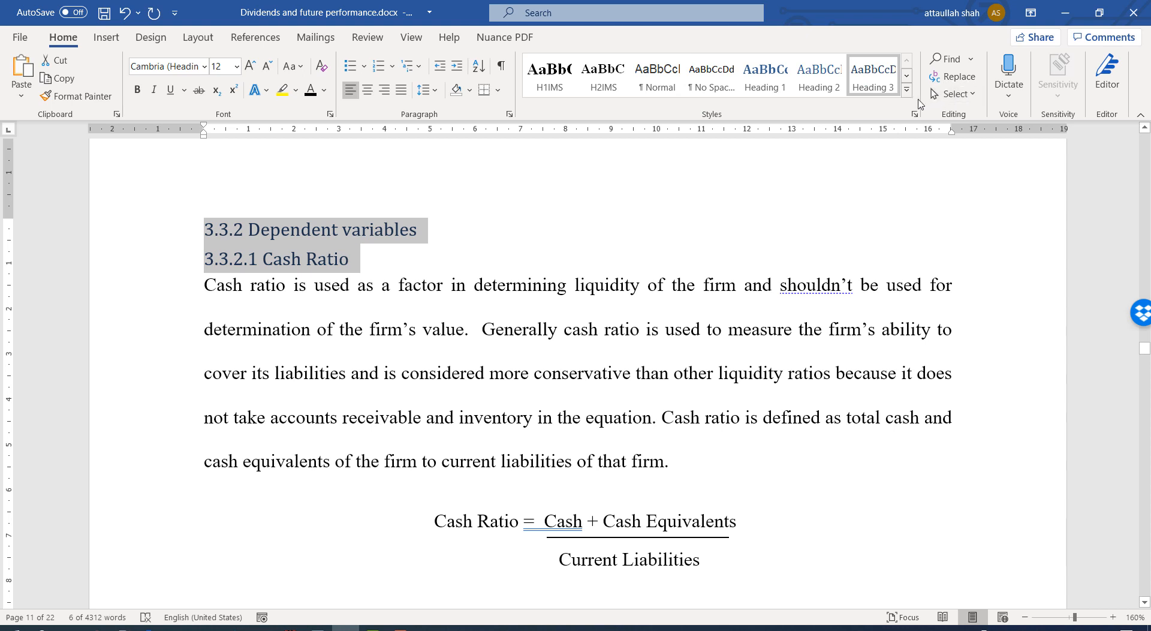
# - Start a new style named H3IMS from the selected 3.3.2 and 3.3.2.1 headings and open its full settings
pyautogui.click(906, 91)
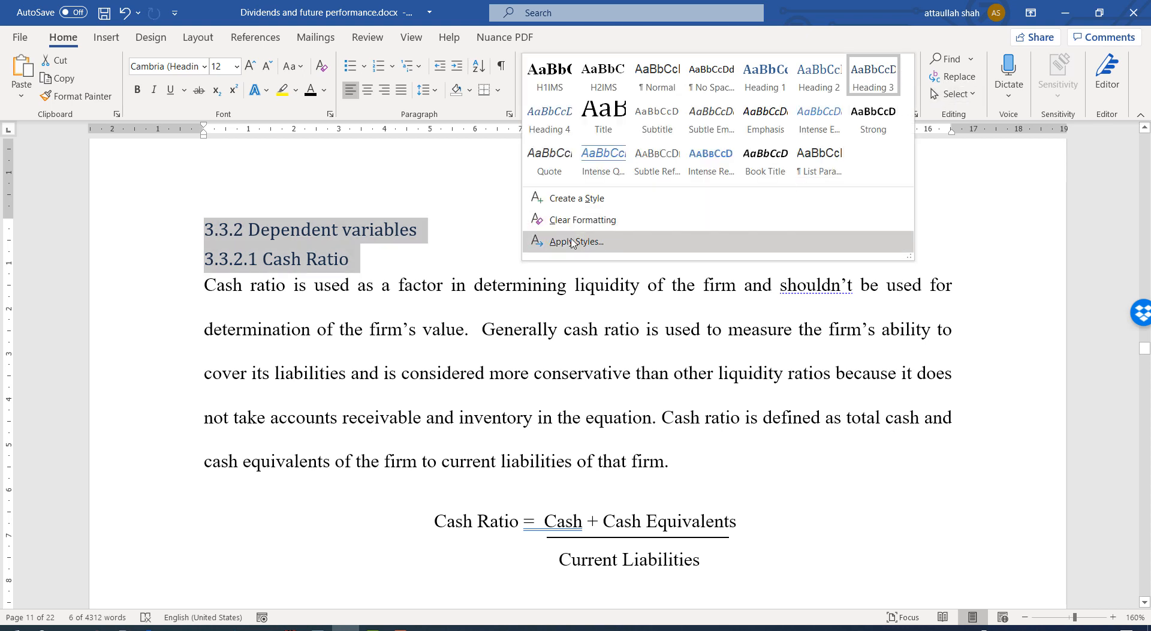
pyautogui.click(570, 204)
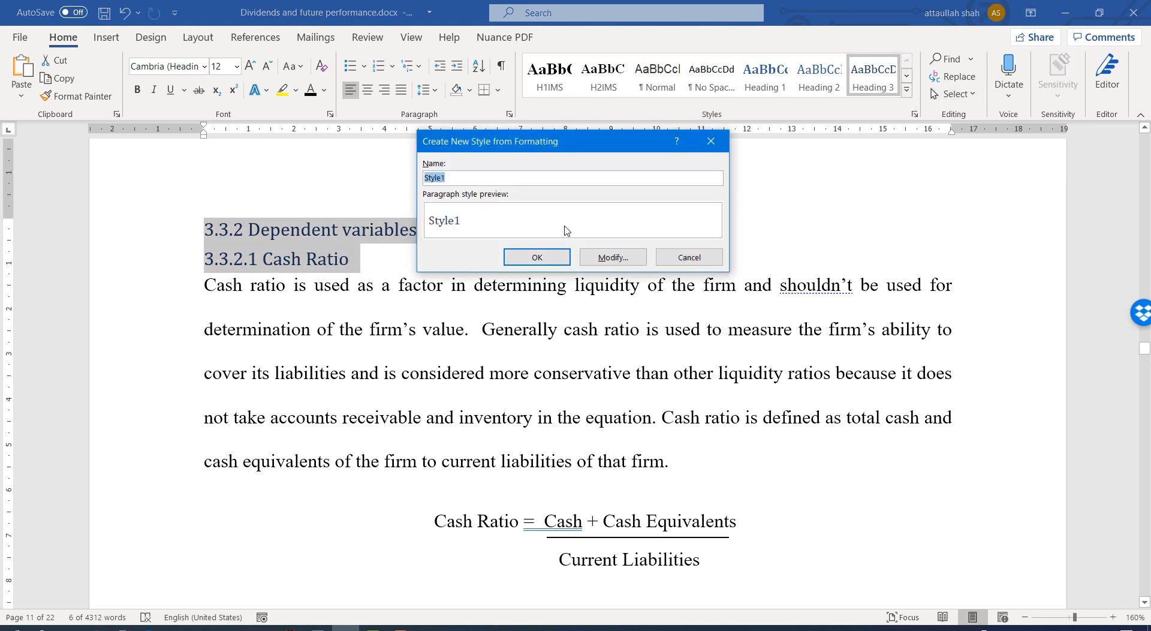
pyautogui.write('H3IMS')
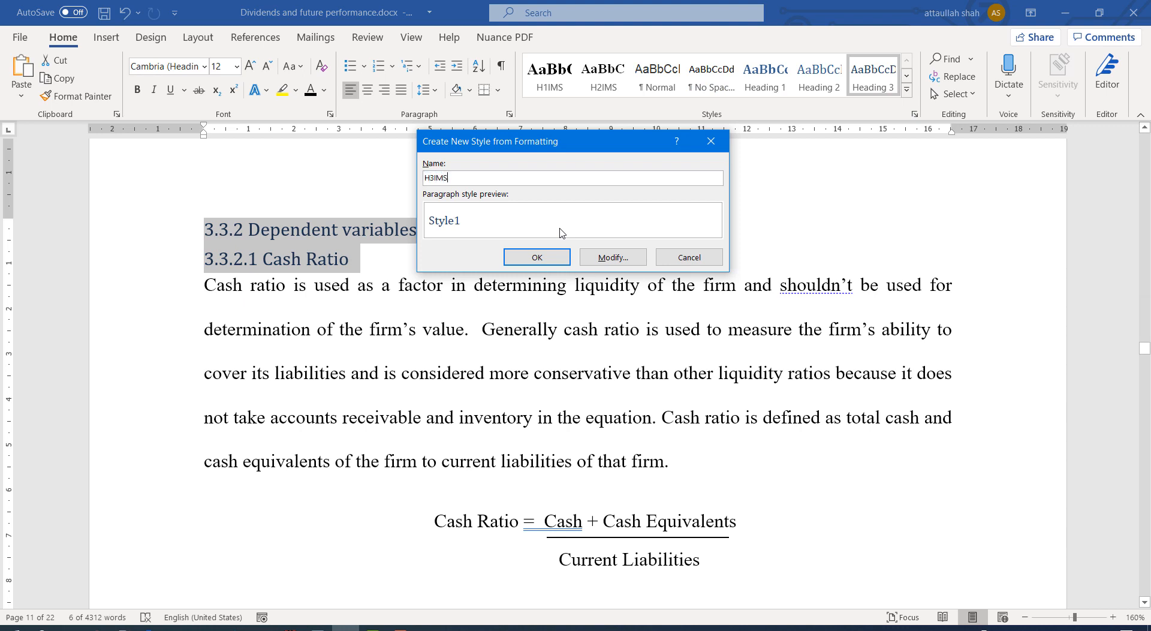
pyautogui.click(613, 258)
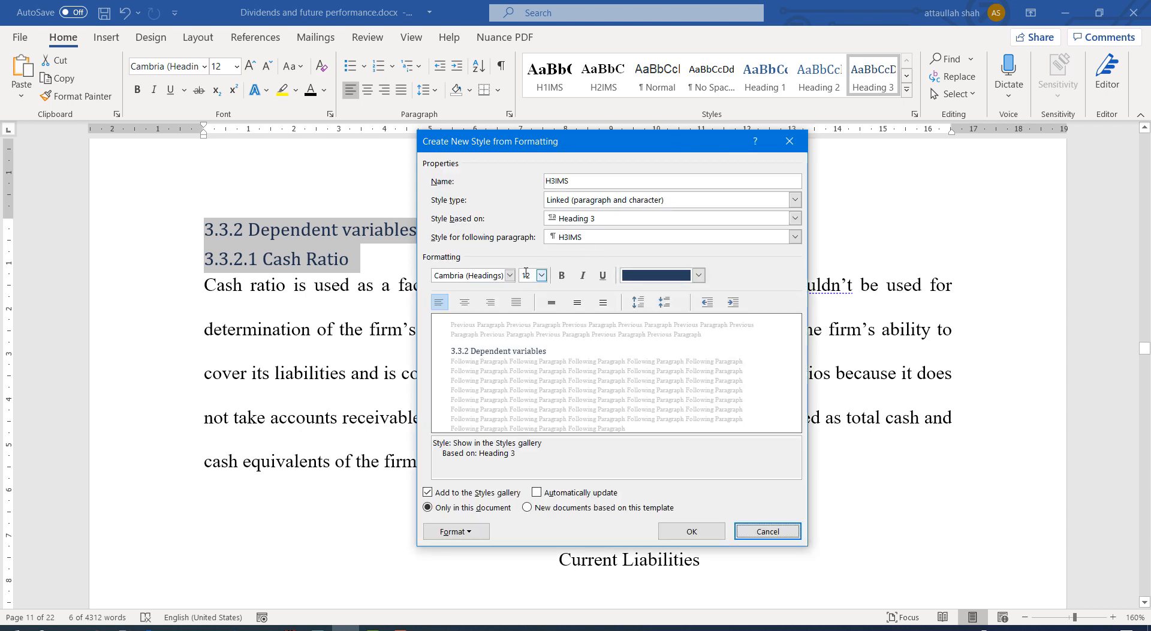
# - Format the H3IMS style as black, bold Times New Roman text and save it
pyautogui.click(636, 278)
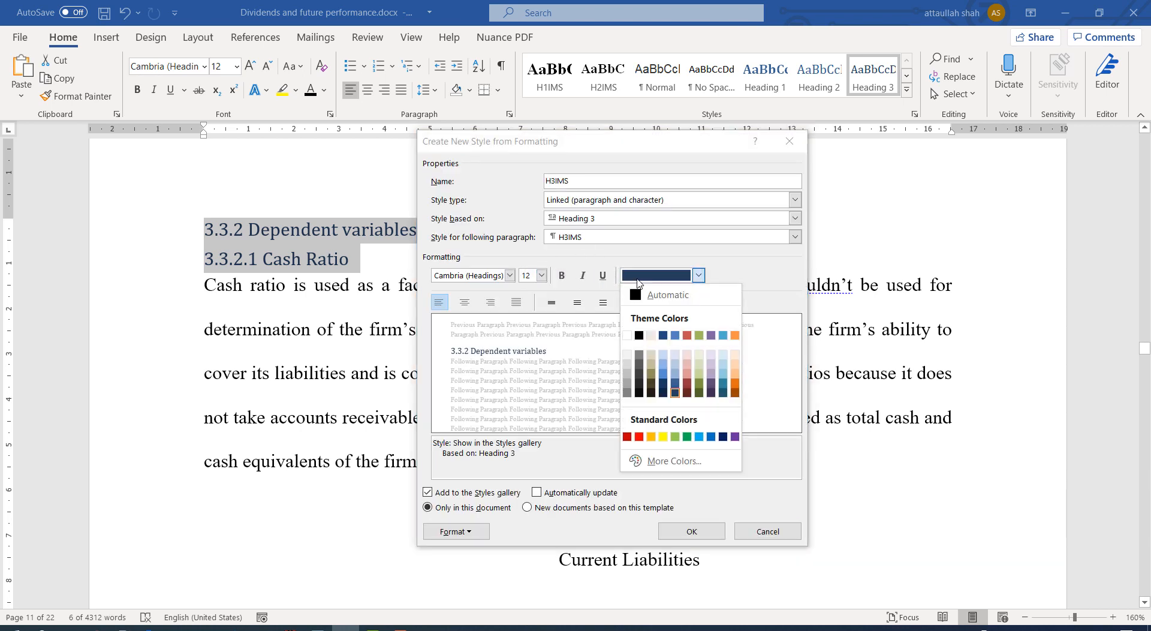
pyautogui.click(639, 336)
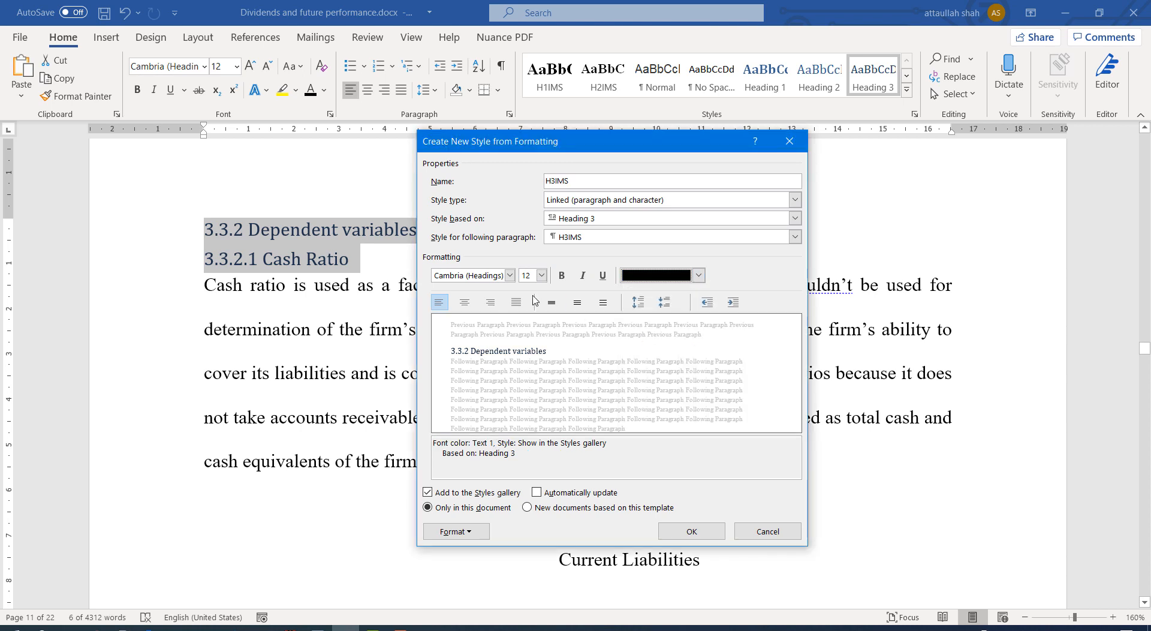
pyautogui.click(562, 275)
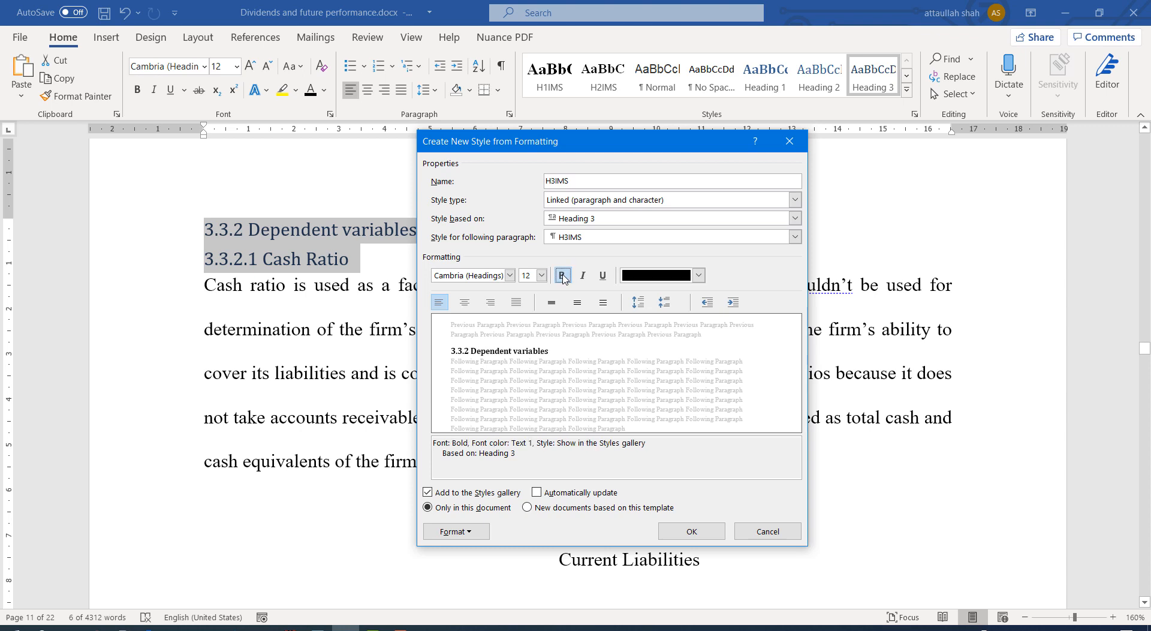
pyautogui.click(511, 276)
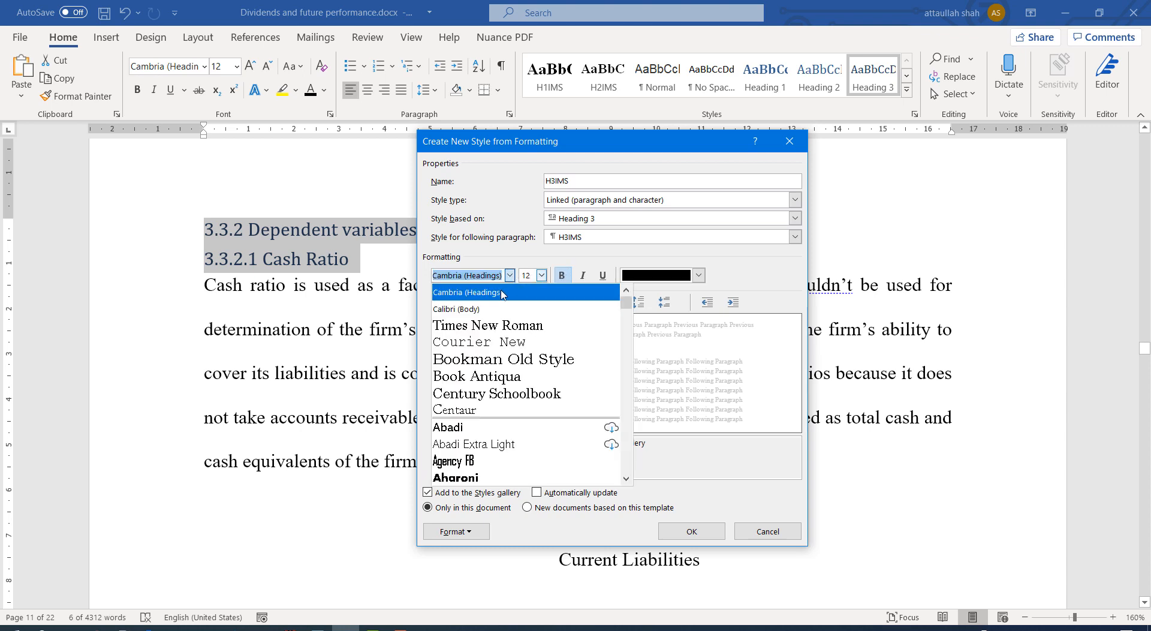
pyautogui.click(500, 324)
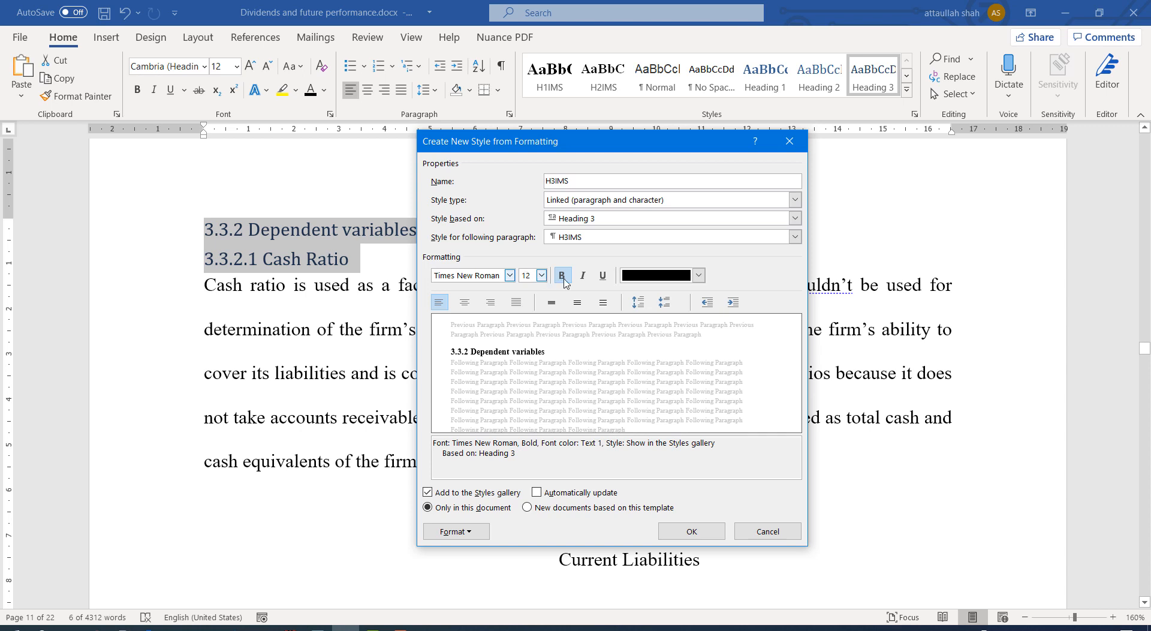
pyautogui.click(670, 536)
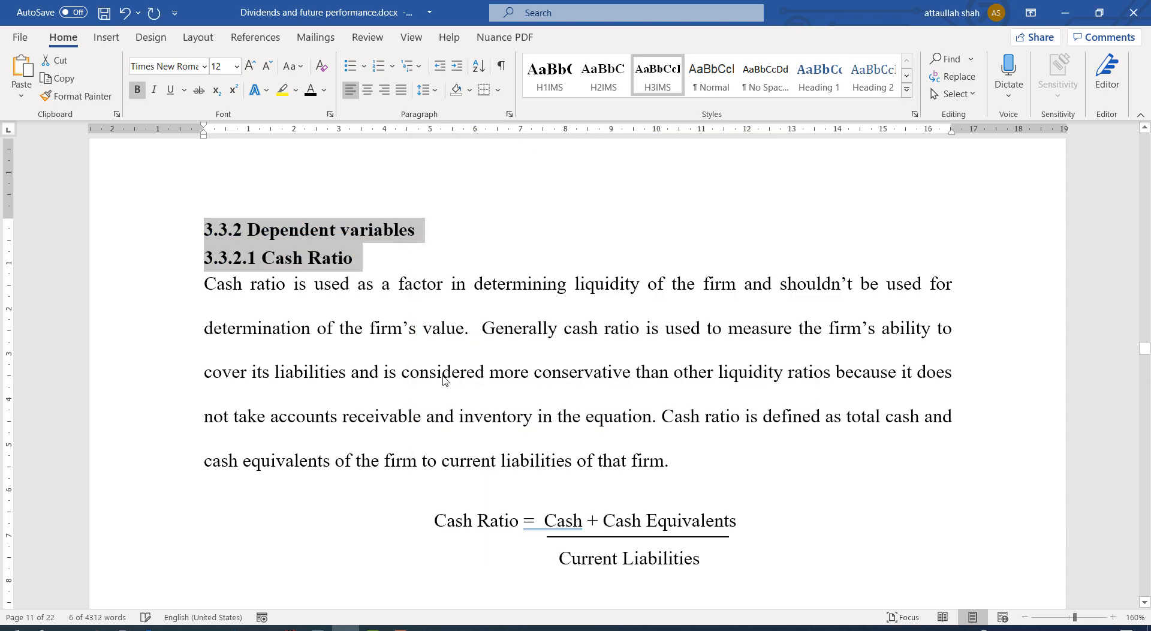
# - Apply the H3IMS style to the heading "3.3.2.2 Debt or Leverage Ratio"
pyautogui.click(376, 328)
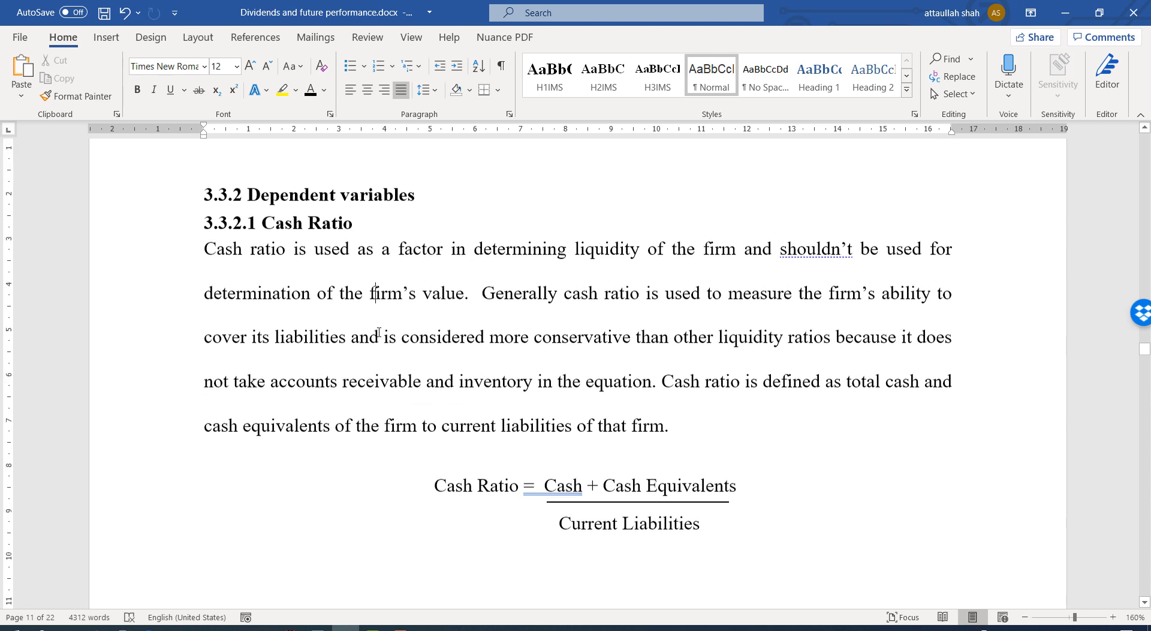
pyautogui.scroll(-5, 378, 328)
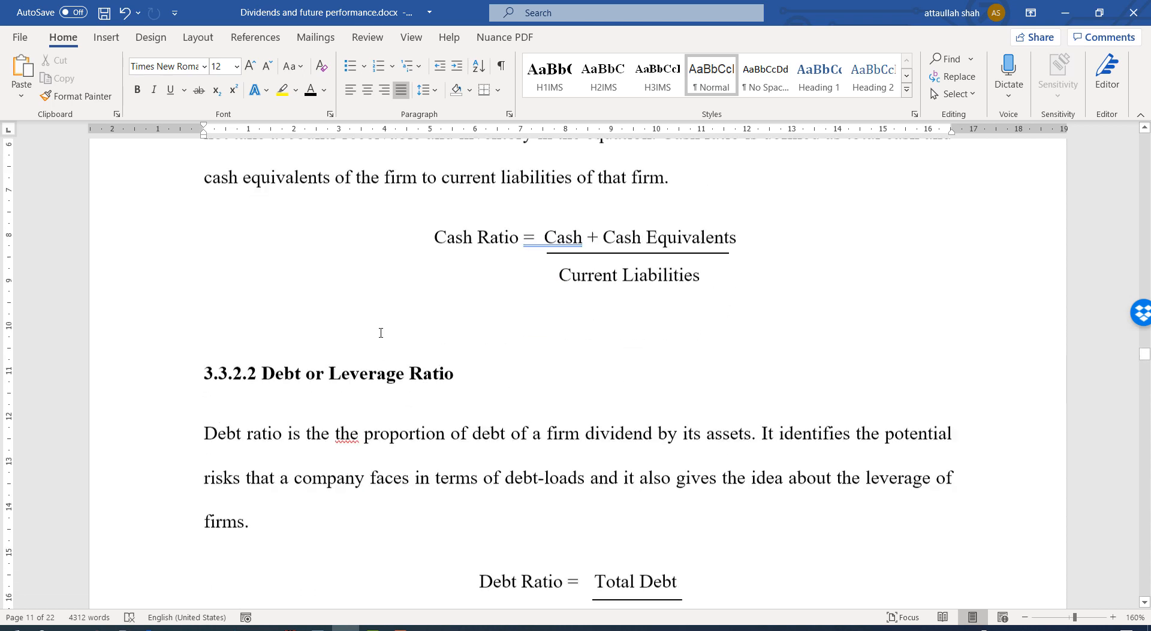
pyautogui.click(170, 314)
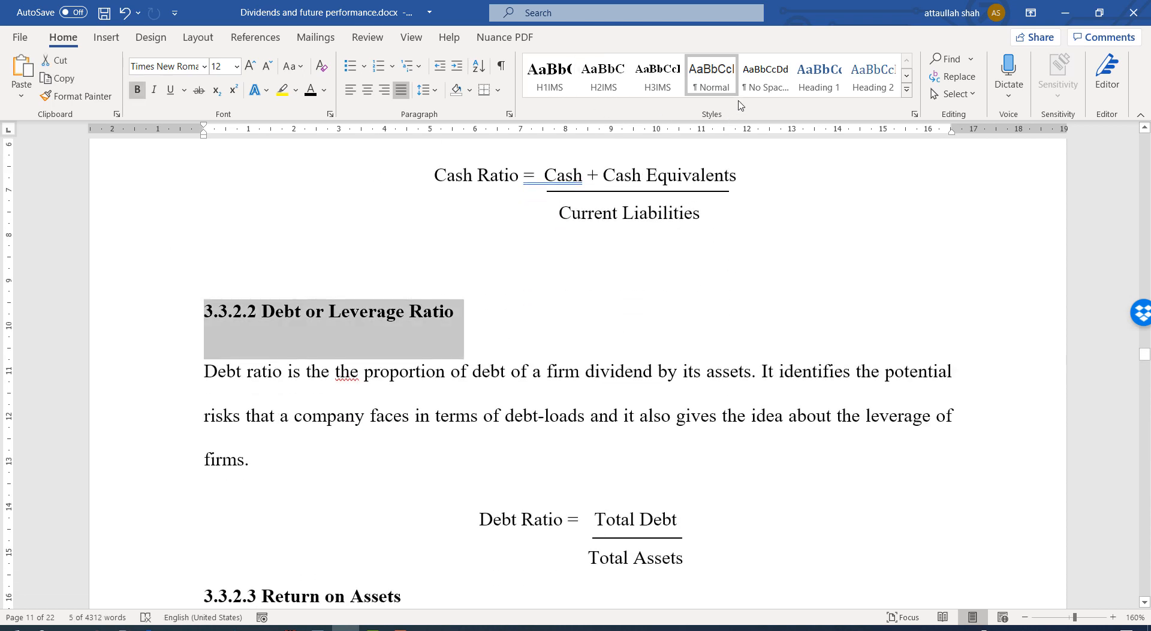
pyautogui.click(658, 75)
pyautogui.scroll(18, 263, 358)
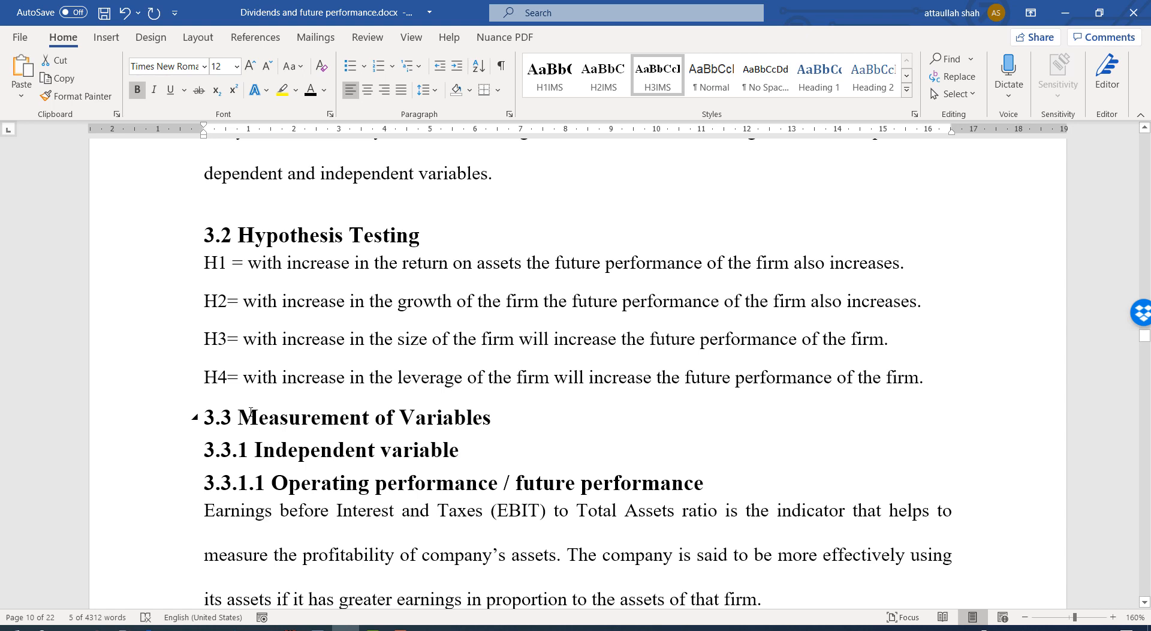
# - Apply the built-in Heading 4 style to the heading "3.3.1.1 Operating performance / future performance"
pyautogui.click(255, 449)
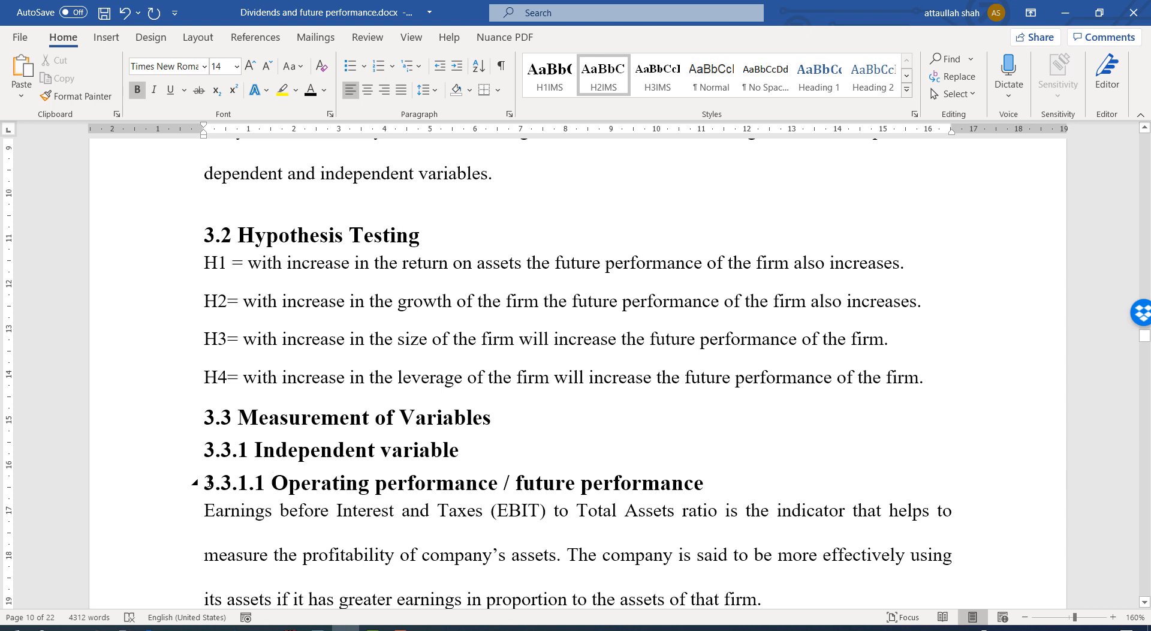
pyautogui.moveTo(206, 481); pyautogui.dragTo(673, 480)
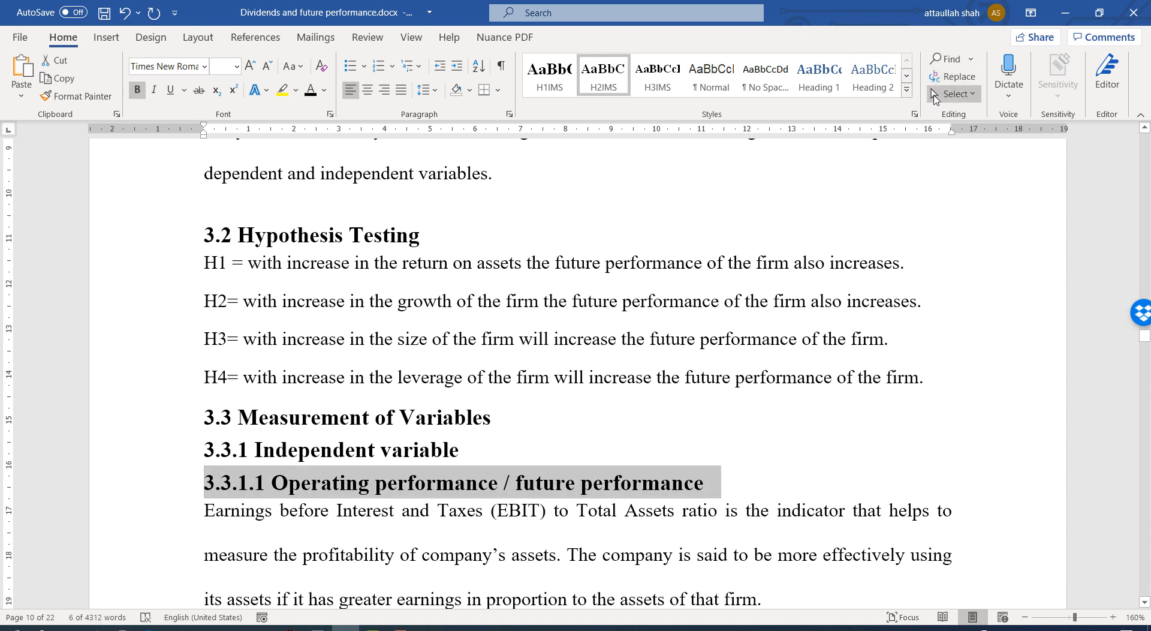
pyautogui.click(908, 91)
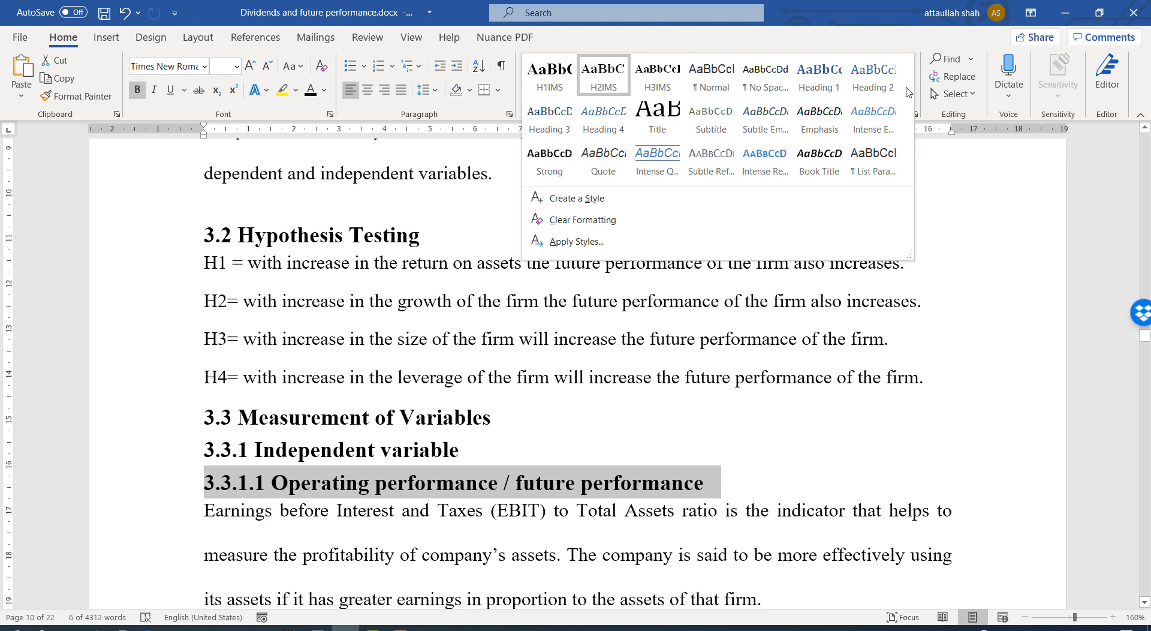
pyautogui.click(602, 113)
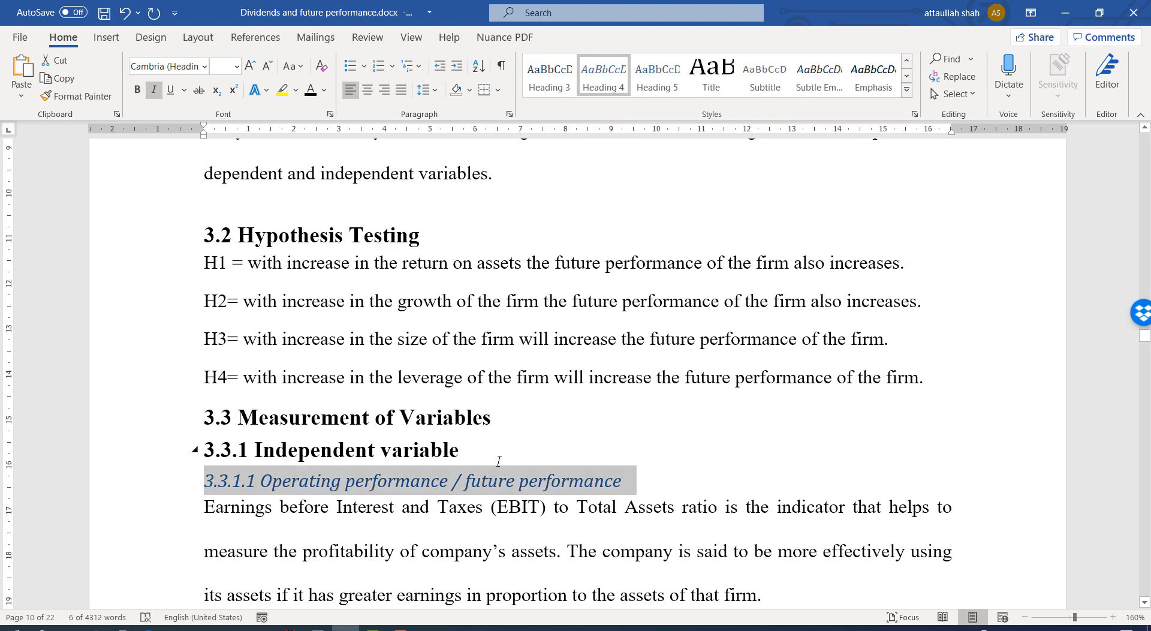
# - Apply the Heading 4 style to the headings "3.3.2.1 Cash Ratio" and "3.3.2.2 Debt or Leverage Ratio"
pyautogui.scroll(-10, 513, 423)
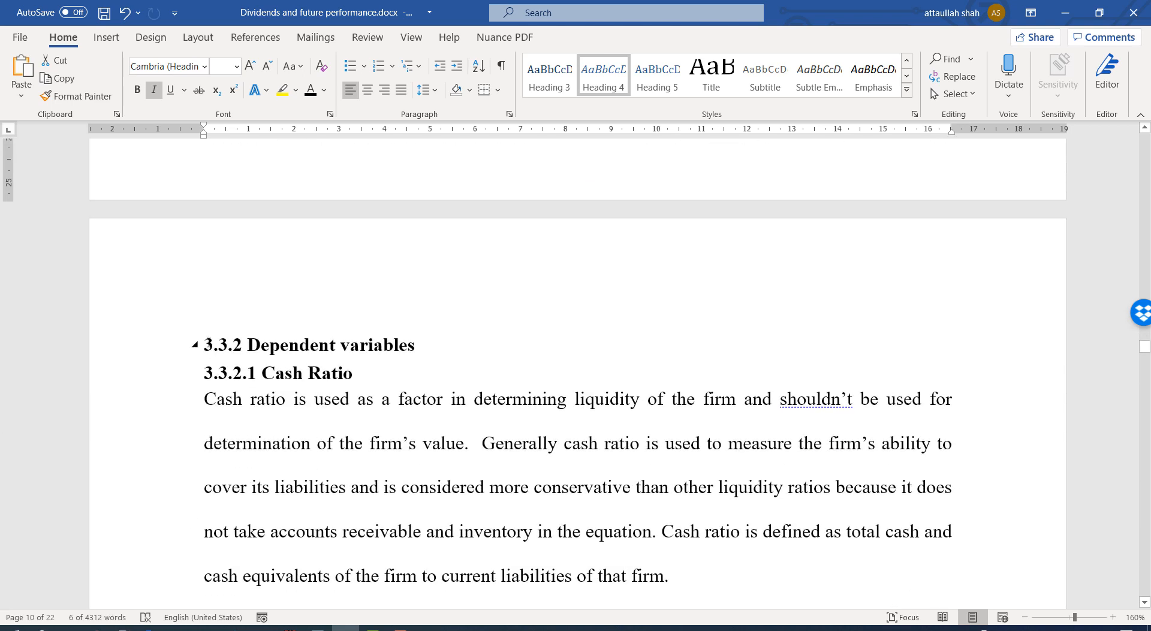
pyautogui.moveTo(210, 346); pyautogui.dragTo(389, 352)
pyautogui.moveTo(493, 352); pyautogui.dragTo(492, 352)
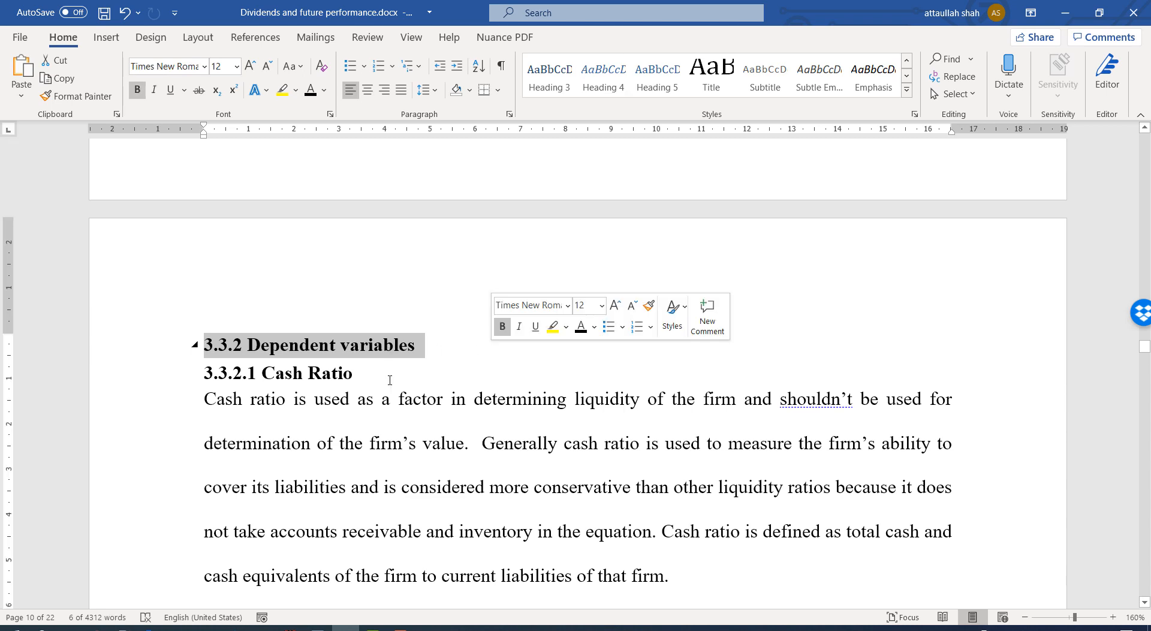
pyautogui.tripleClick(229, 375)
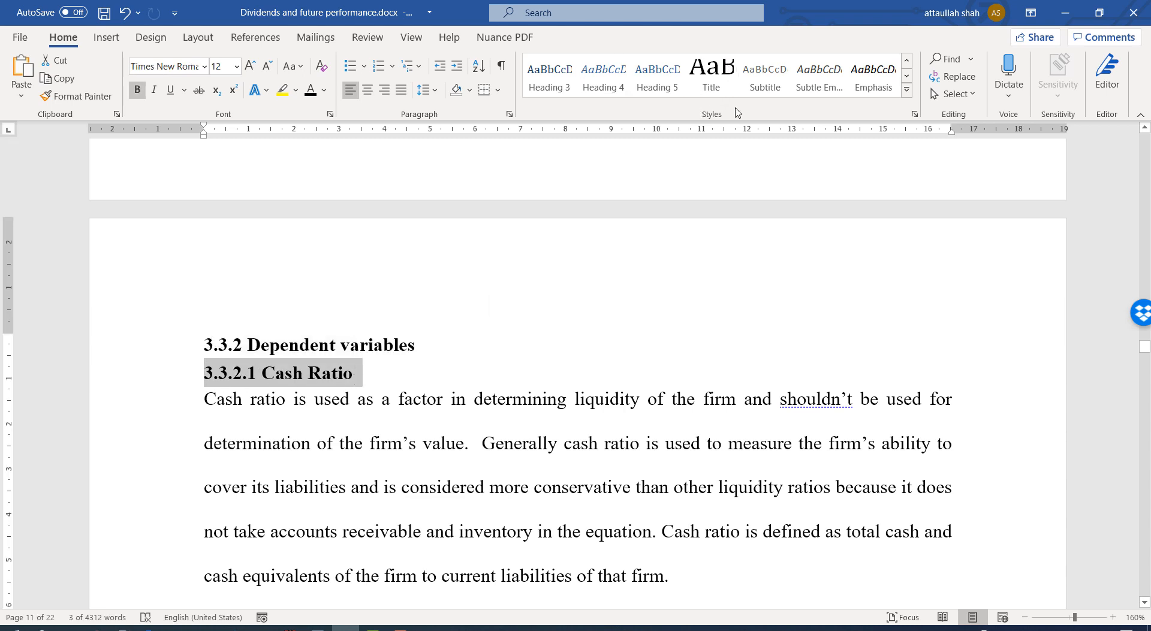
pyautogui.click(588, 84)
pyautogui.scroll(-6, 218, 418)
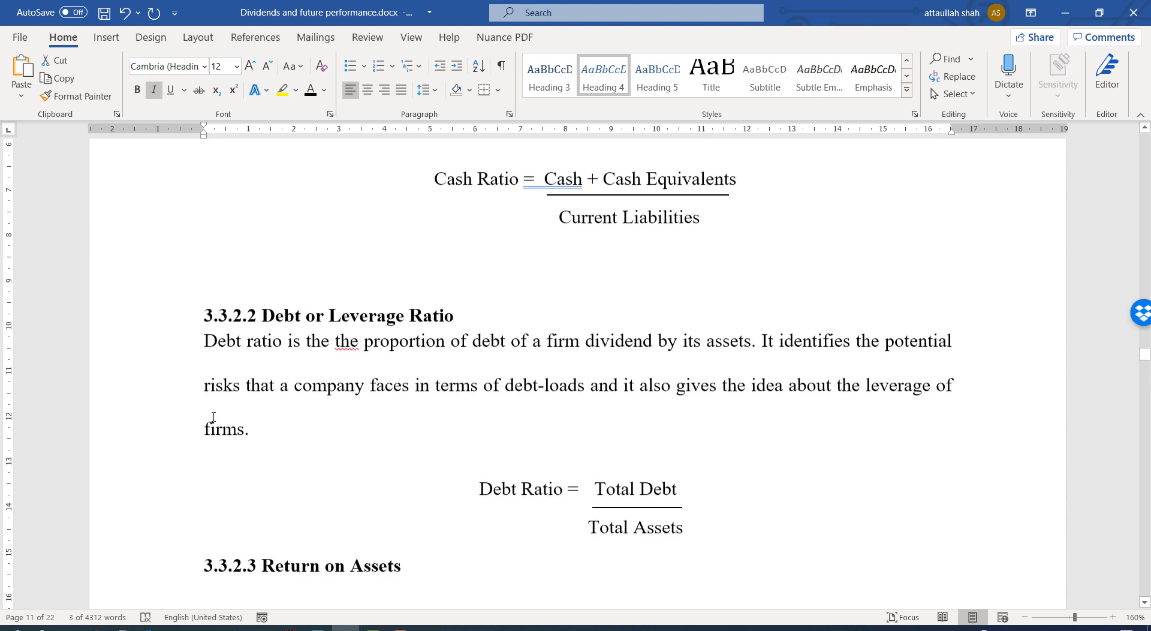
pyautogui.click(161, 314)
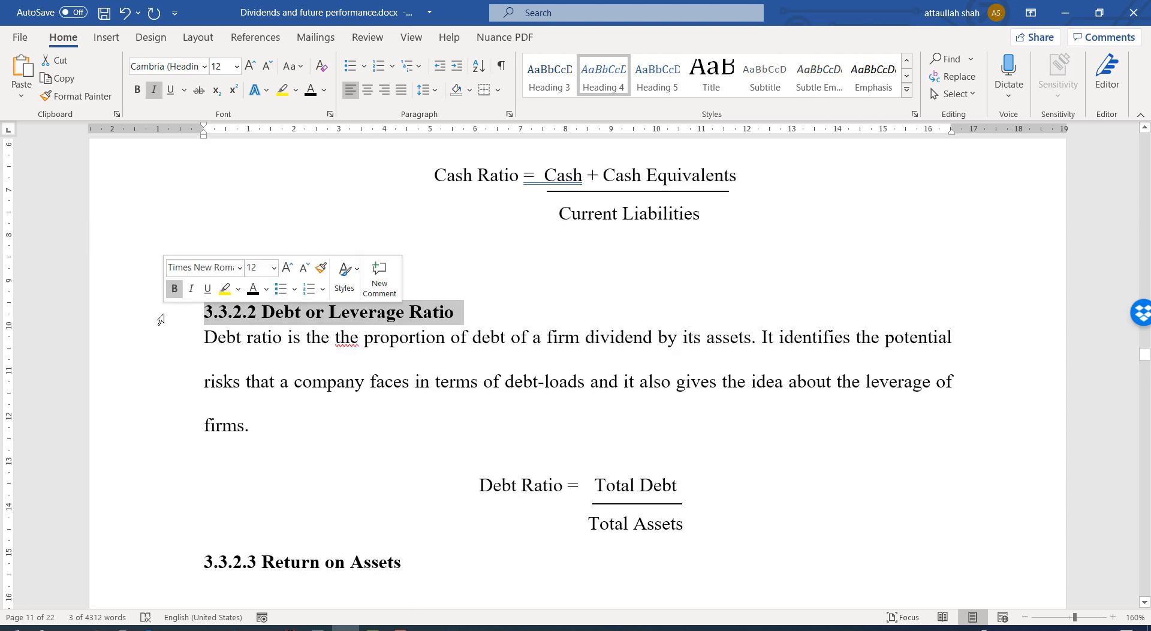
pyautogui.click(622, 83)
# - Apply the Heading 4 style to the headings "3.3.2.3 Return on Assets" and "3.3.2.4 Size of the Firm"
pyautogui.scroll(-5, 171, 357)
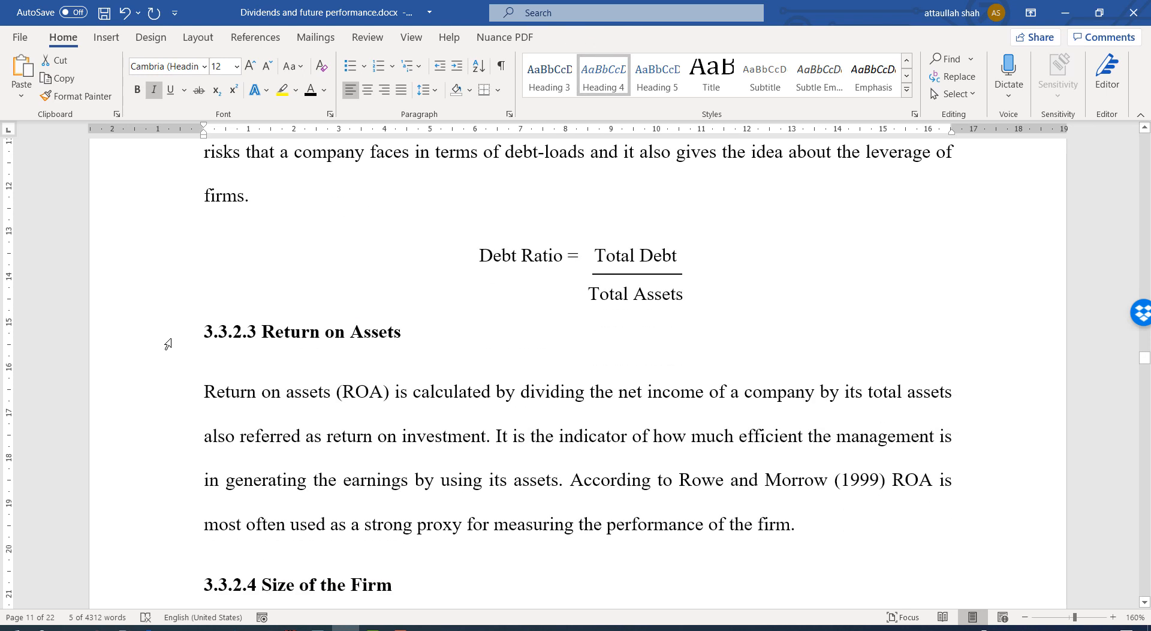
pyautogui.click(168, 344)
pyautogui.click(607, 85)
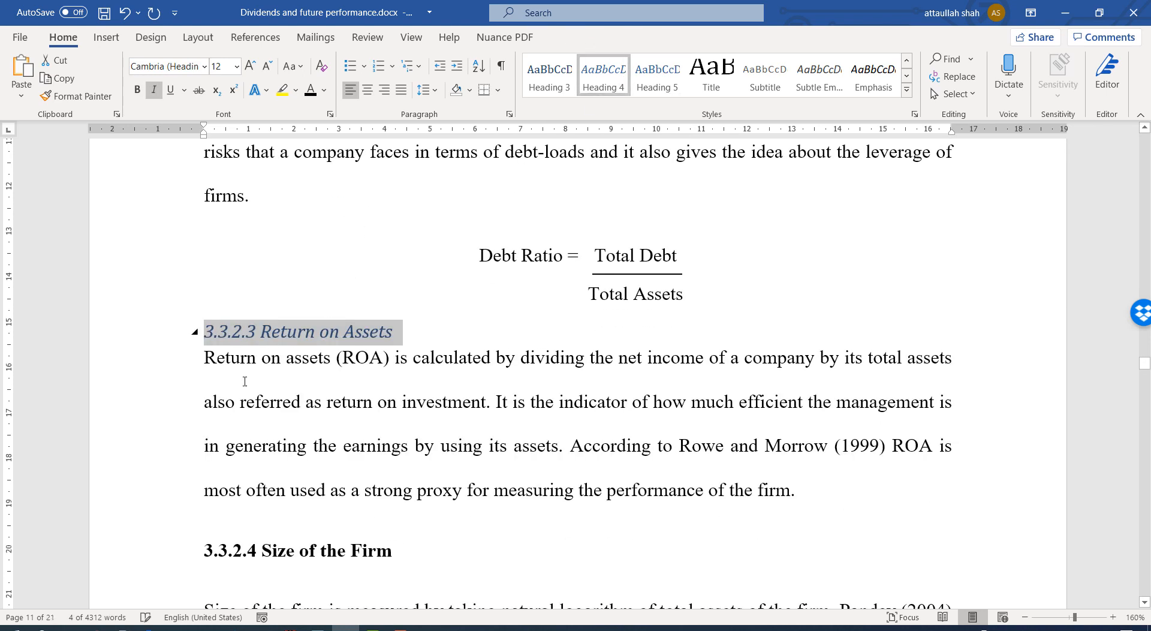
pyautogui.scroll(-3, 226, 396)
pyautogui.click(181, 433)
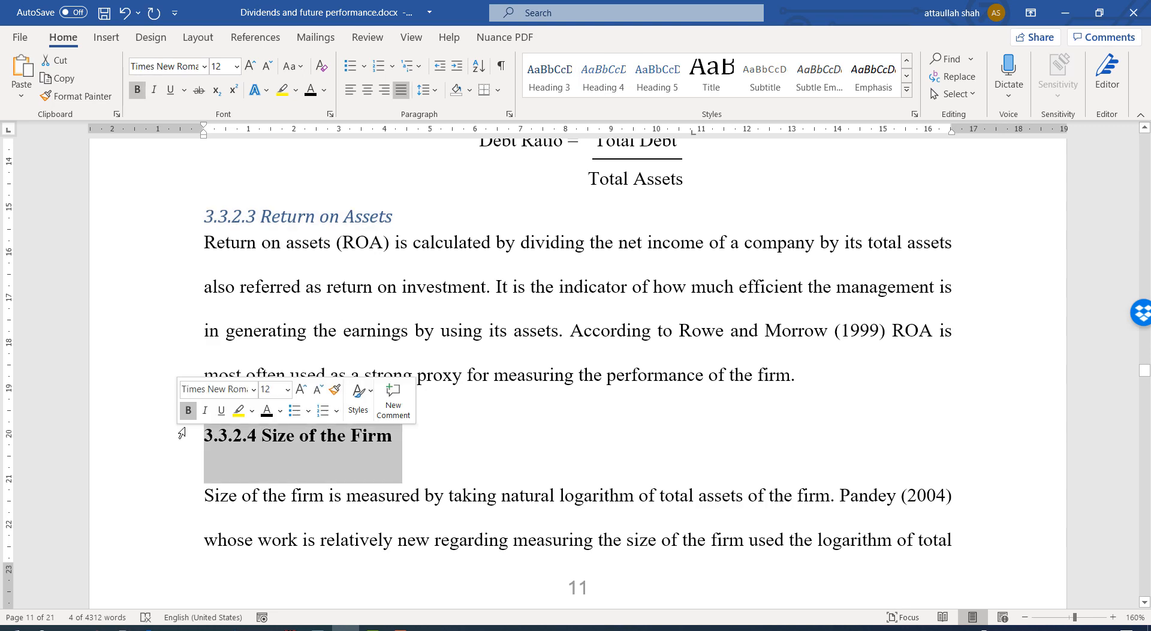
pyautogui.click(604, 78)
# - Apply the Heading 4 style to the heading "3.3.2.5 Growth of the Firm"
pyautogui.scroll(-1, 321, 384)
pyautogui.scroll(-5, 320, 384)
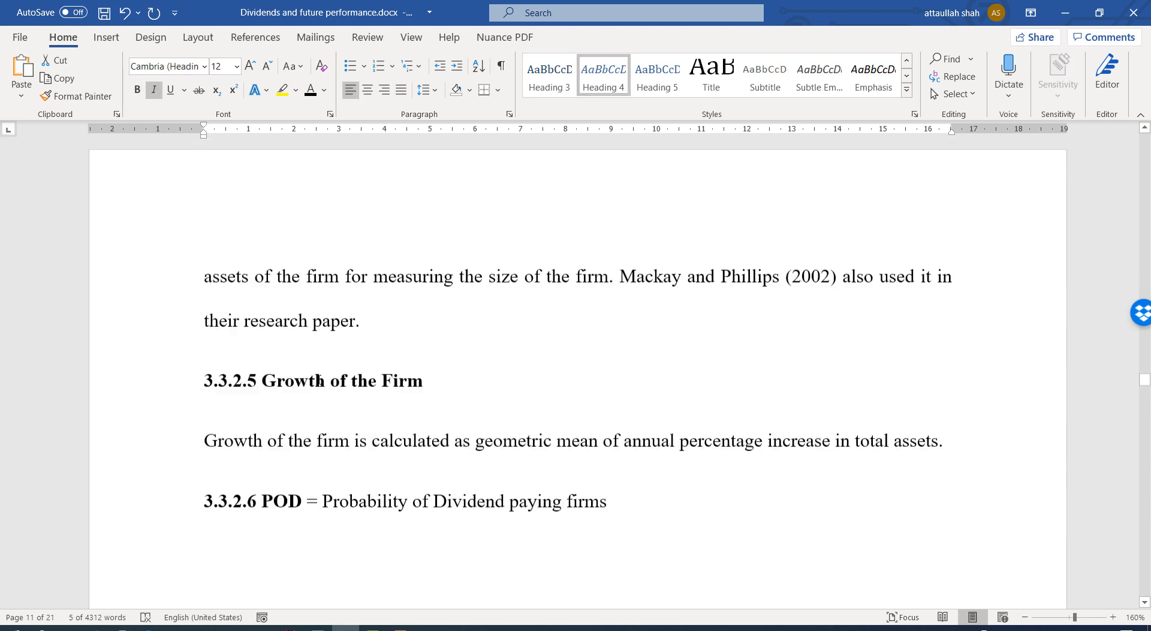
pyautogui.scroll(-2, 308, 438)
pyautogui.scroll(2, 311, 353)
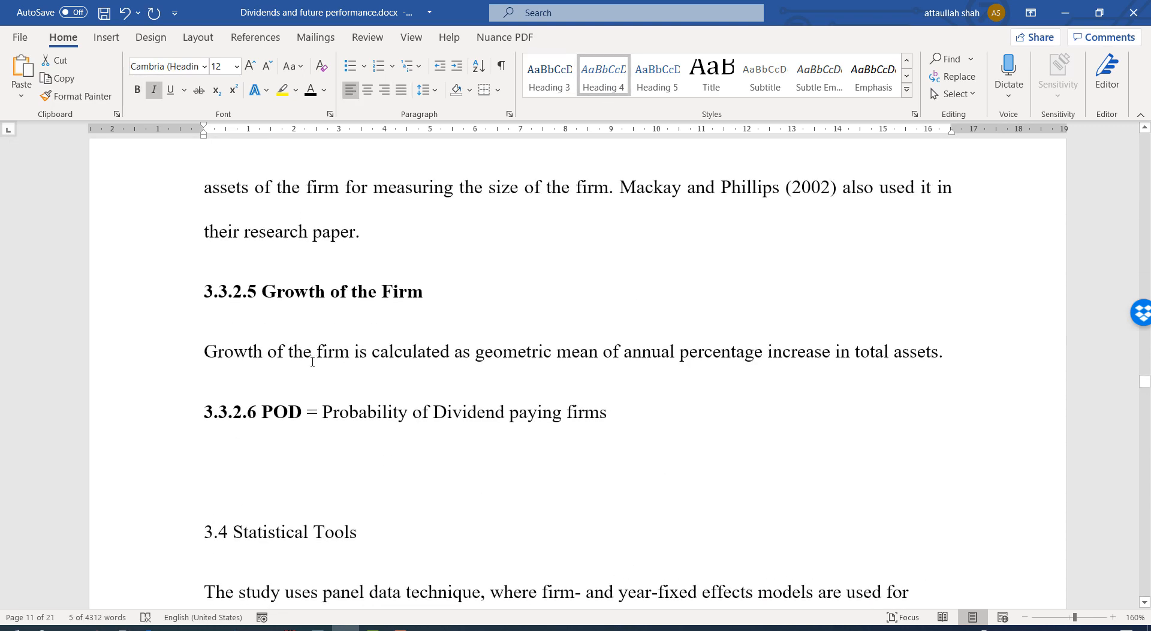
pyautogui.click(168, 298)
pyautogui.click(599, 84)
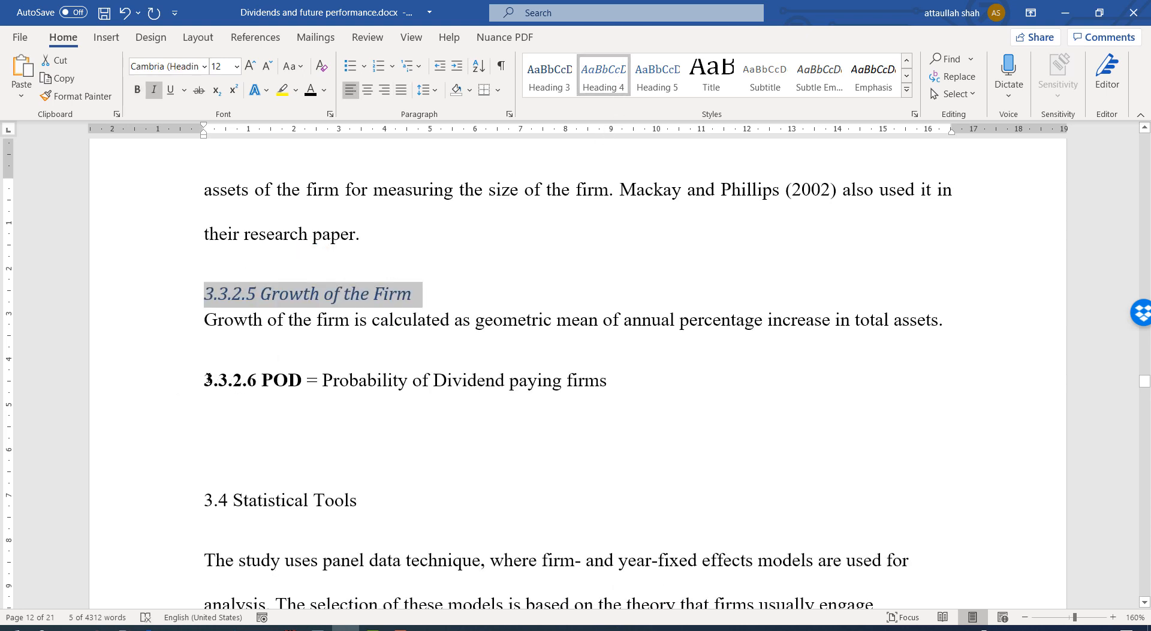
# - Move the text from the equals sign after "3.3.2.6 POD" onto its own line and apply Heading 4 to "3.3.2.6 POD"
pyautogui.click(308, 381)
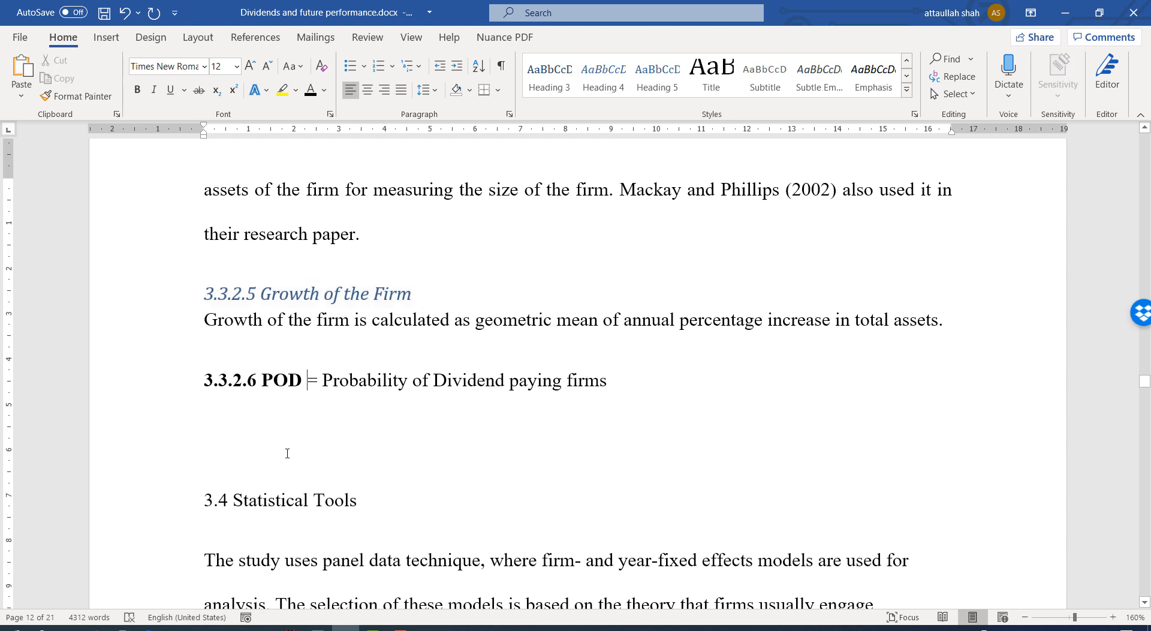
pyautogui.press('Return')
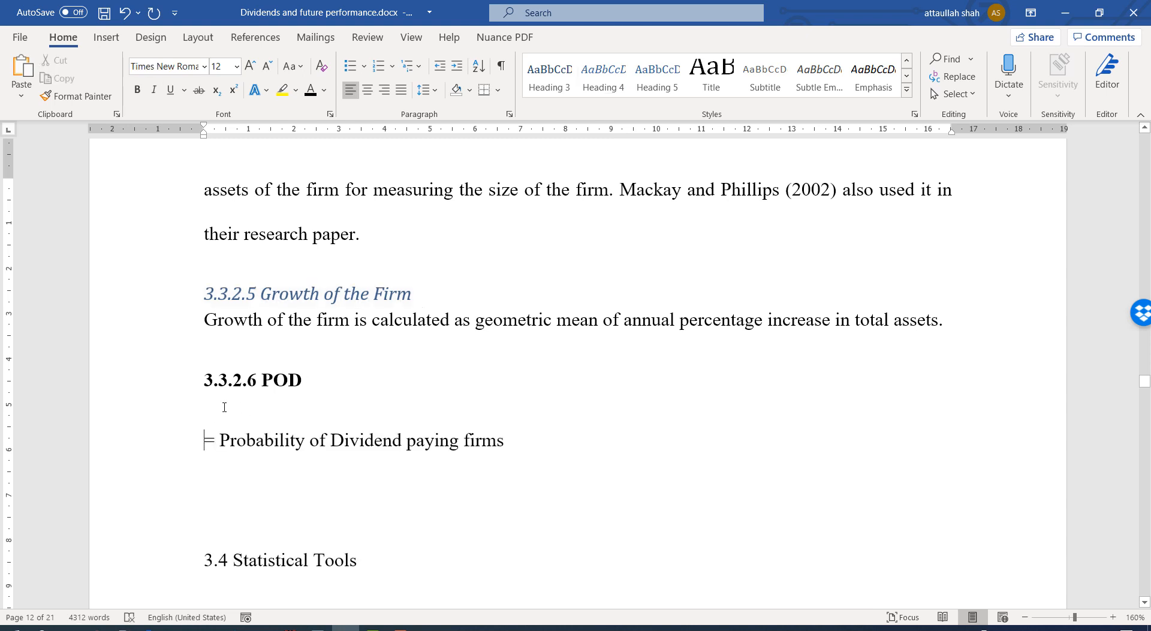
pyautogui.click(188, 390)
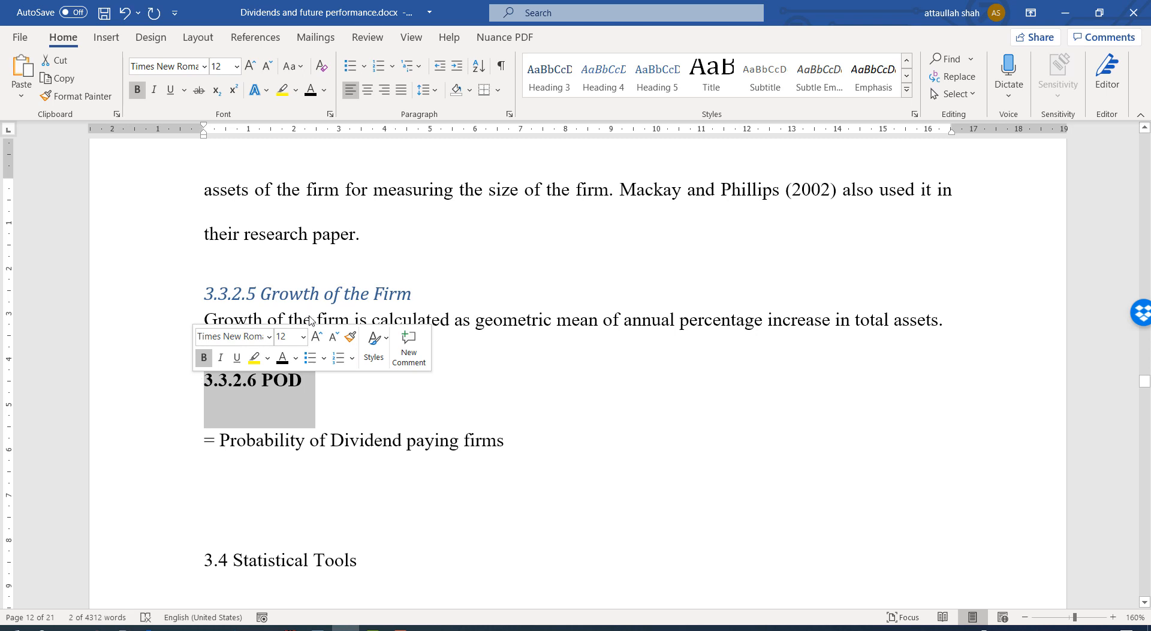
pyautogui.click(603, 77)
# - Apply the custom H2IMS style to the section title "3.4 Statistical Tools"
pyautogui.scroll(-2, 308, 491)
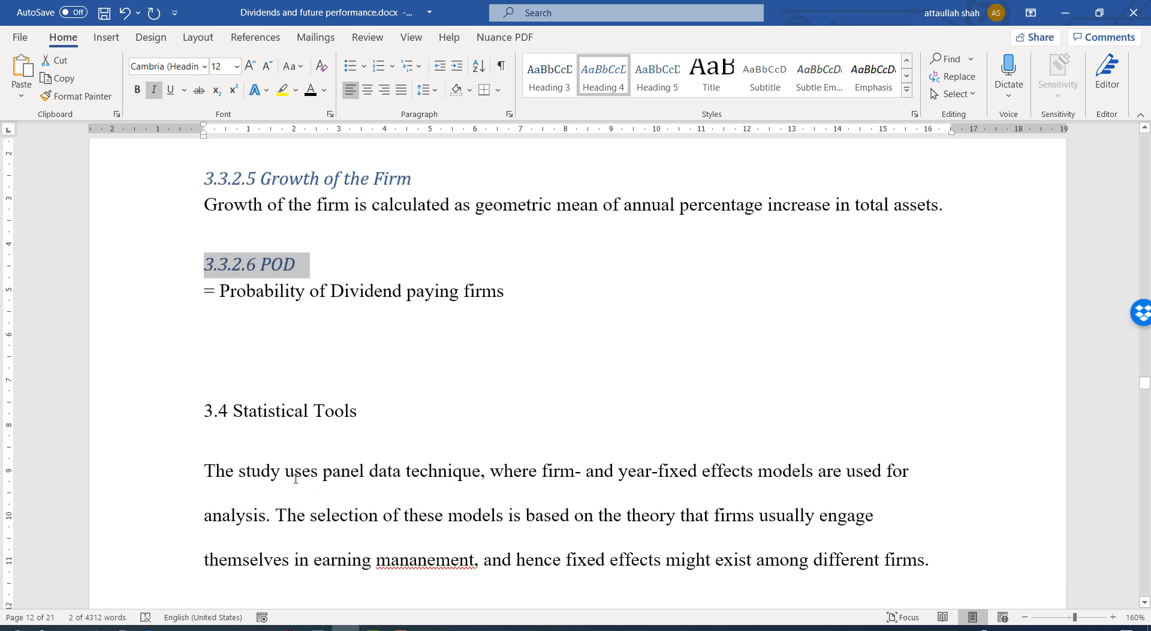
pyautogui.click(160, 412)
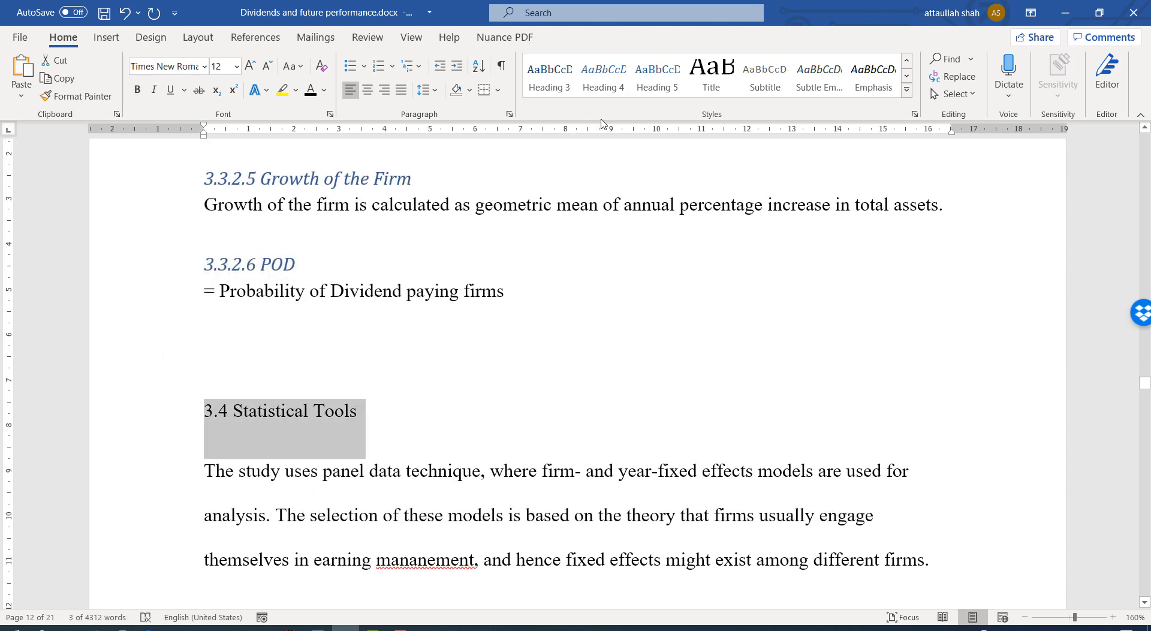
pyautogui.click(907, 61)
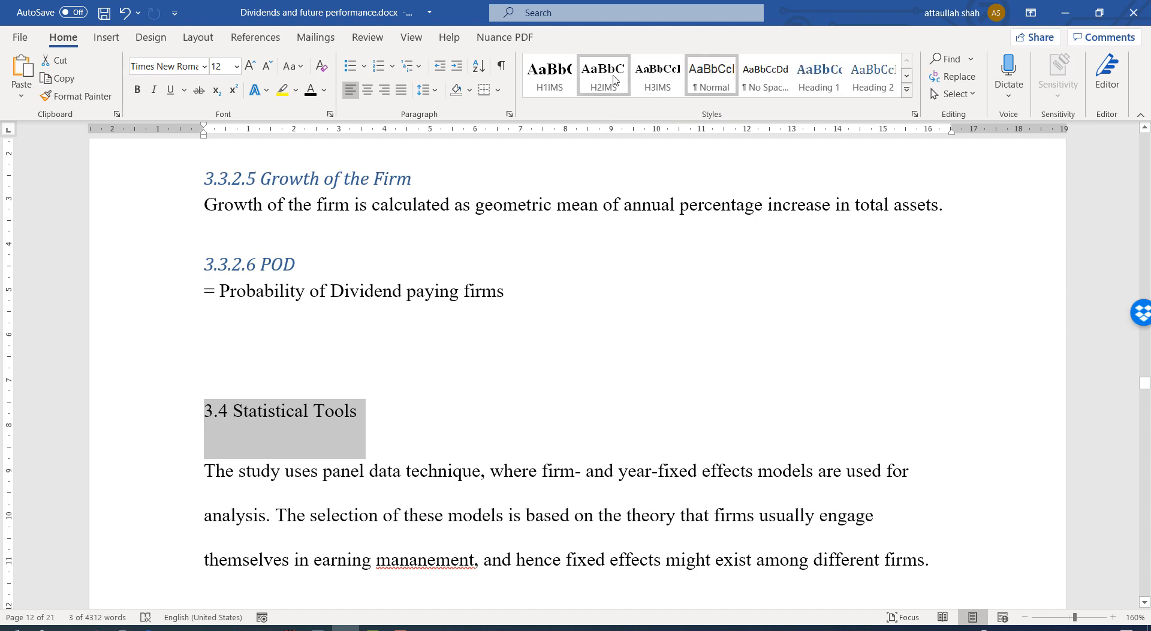
# - Apply the H1IMS style to the chapter title "Chapter 4: Analysis and Results"
pyautogui.scroll(-10, 254, 404)
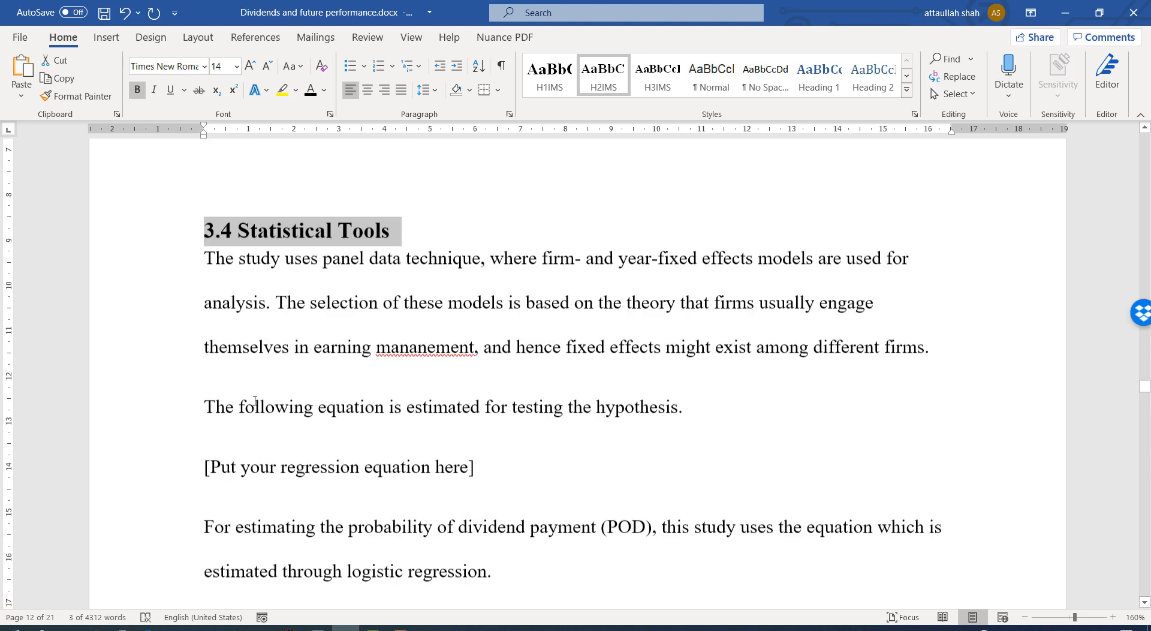
pyautogui.scroll(-10, 254, 405)
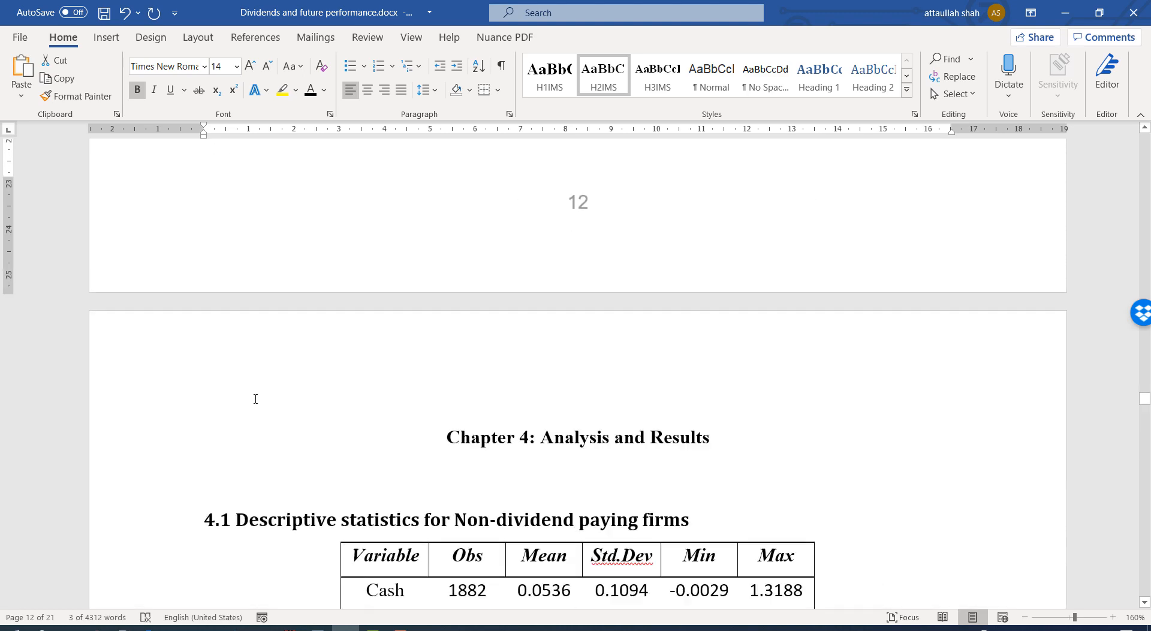
pyautogui.moveTo(446, 208); pyautogui.dragTo(721, 215)
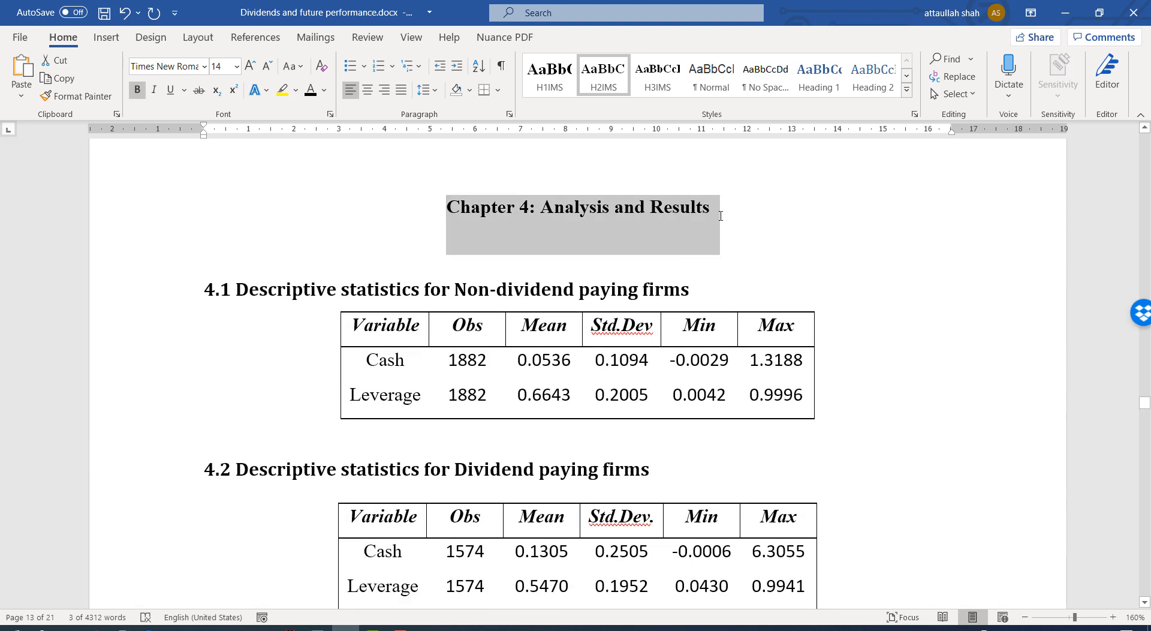
pyautogui.click(549, 75)
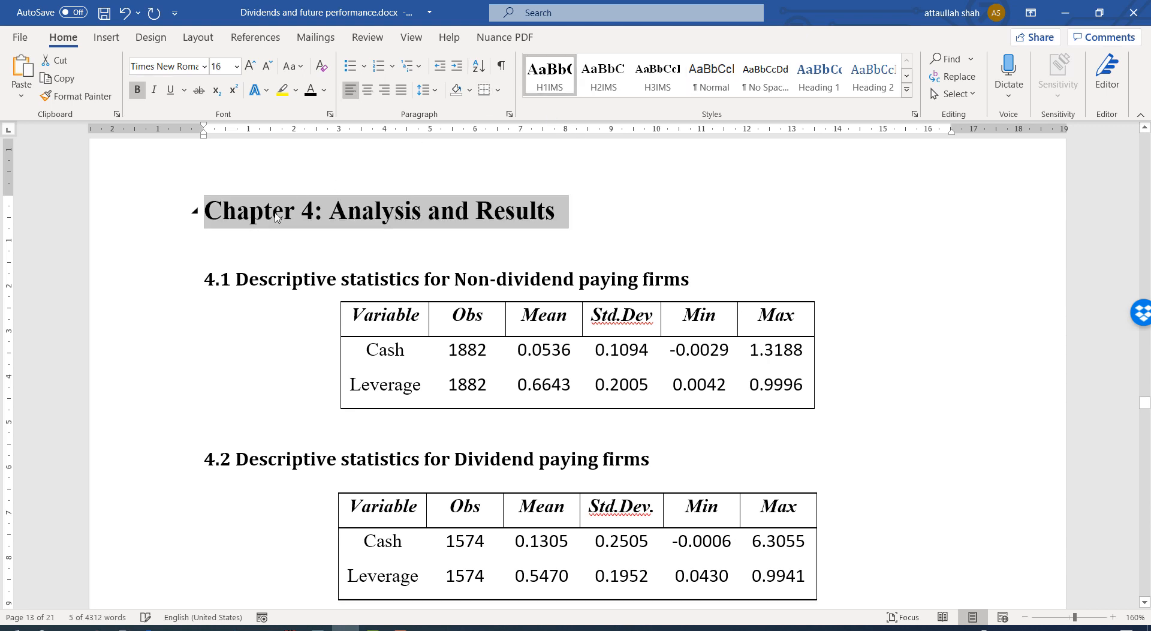
# - Apply the H2IMS style to the 4.1 and 4.2 descriptive statistics headings for non-dividend and dividend paying firms
pyautogui.click(152, 285)
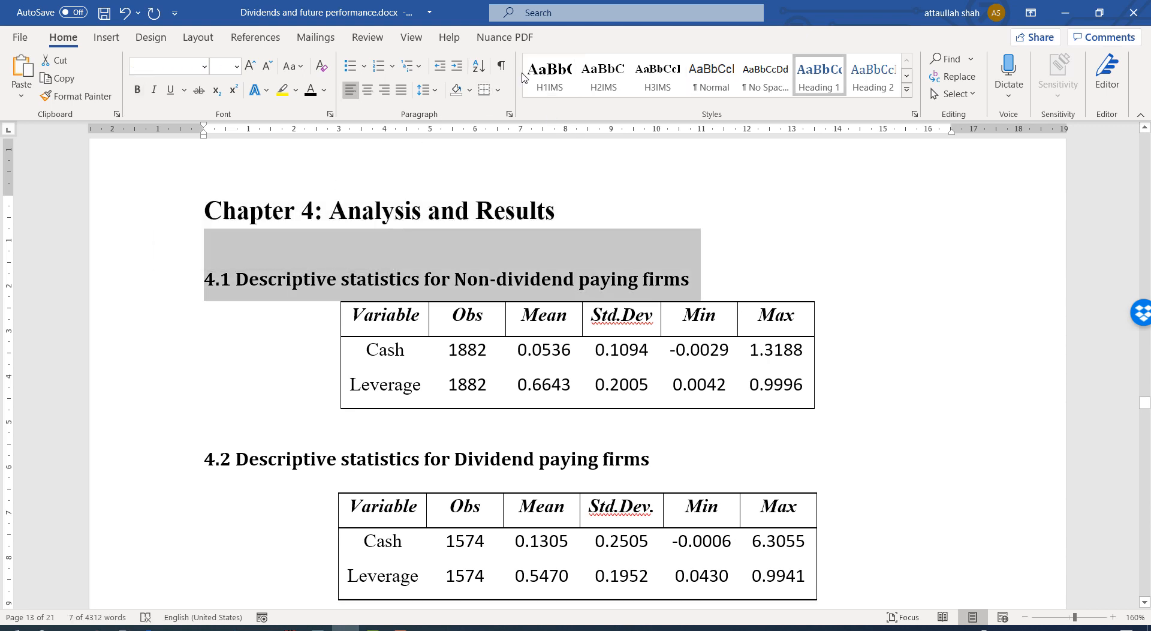
pyautogui.click(603, 75)
pyautogui.click(131, 438)
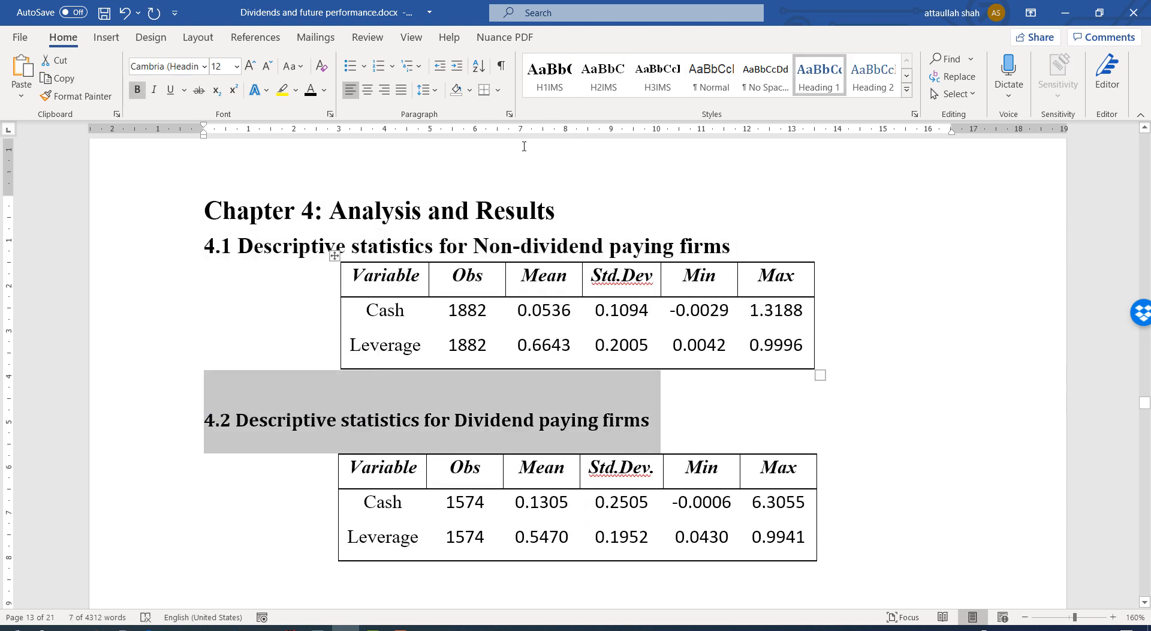
pyautogui.click(603, 75)
# - Apply the H2IMS style to the heading "4.3 Regression results for all firms"
pyautogui.scroll(-10, 368, 349)
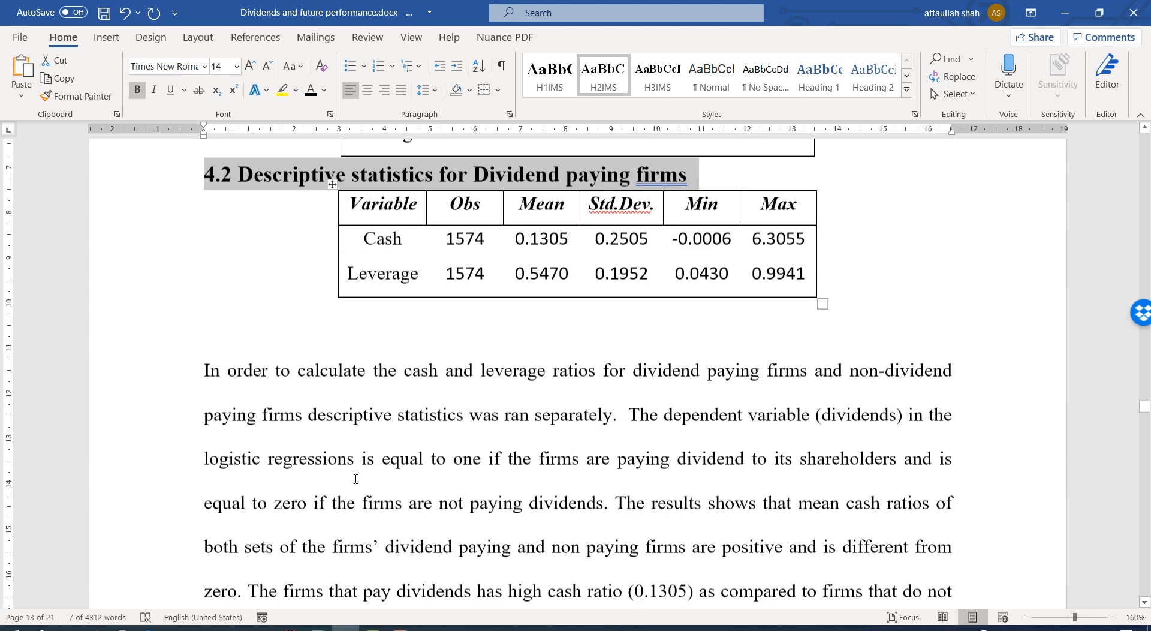
pyautogui.scroll(-3, 356, 486)
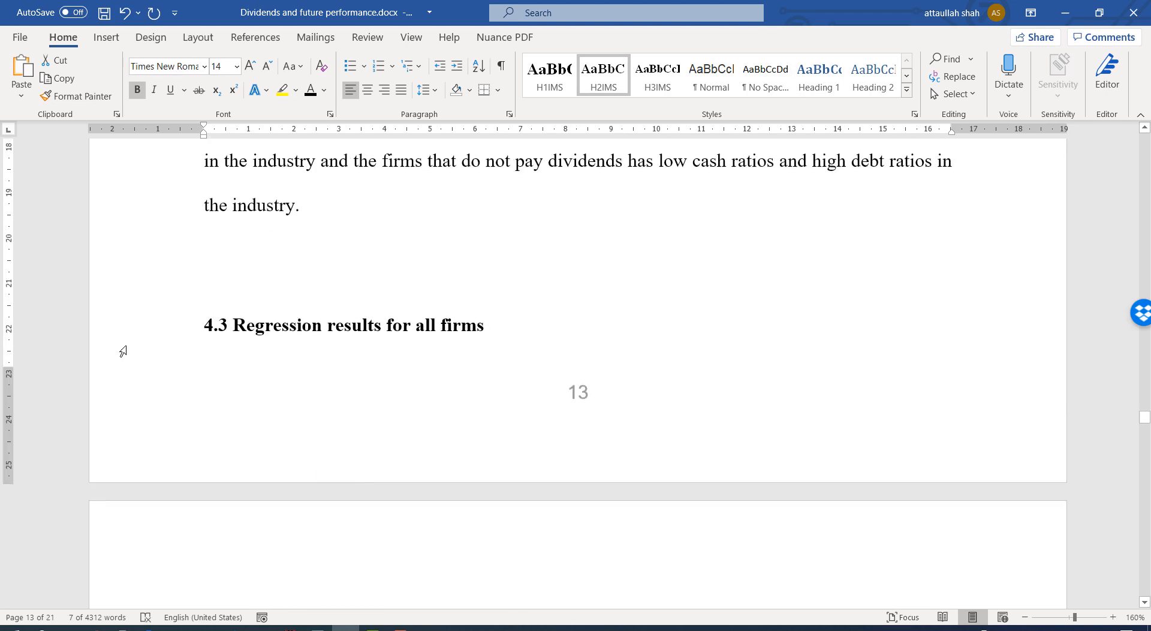
pyautogui.click(150, 334)
pyautogui.click(603, 75)
# - Apply the H2IMS style to the heading "4.4 Regression results for firms with no dividends"
pyautogui.scroll(-10, 247, 480)
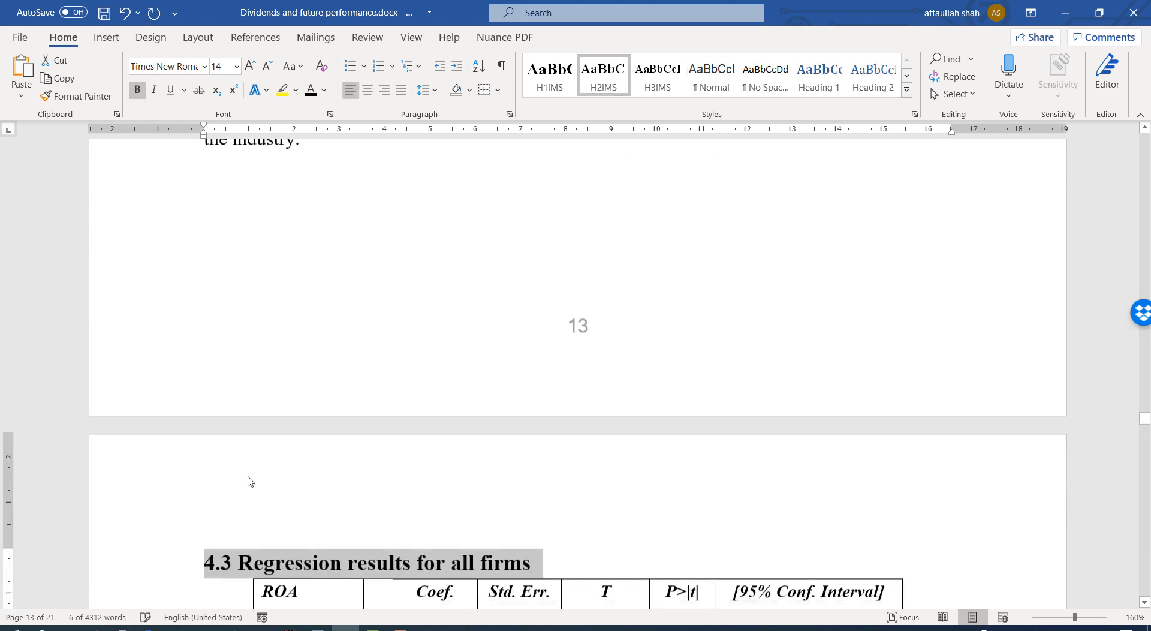
pyautogui.scroll(-15, 247, 493)
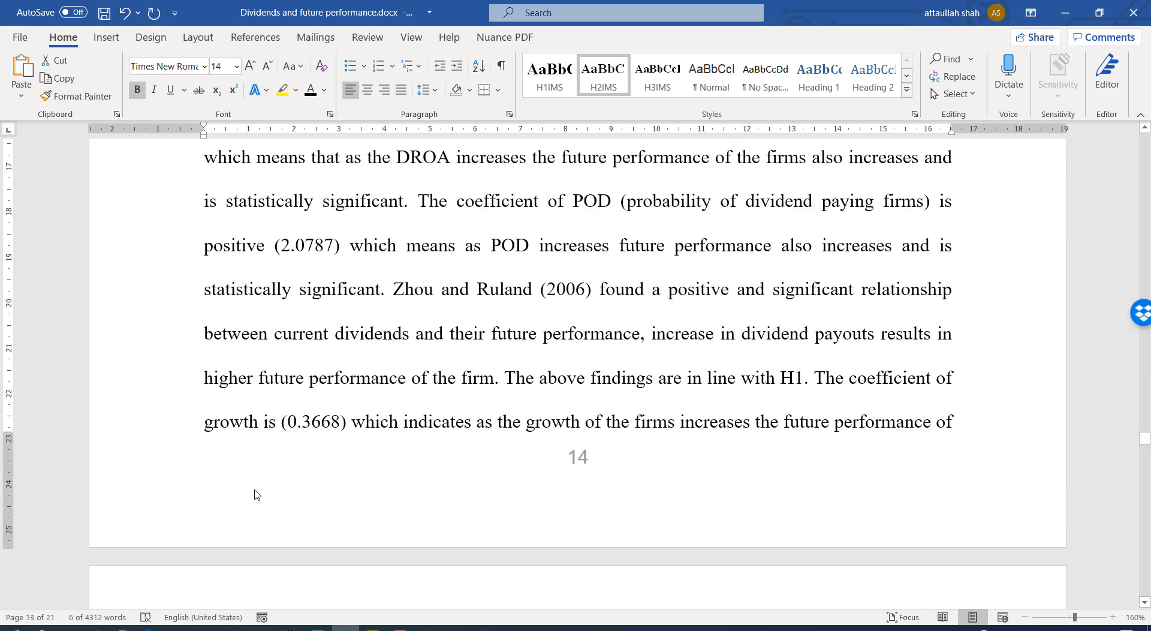
pyautogui.scroll(-20, 256, 489)
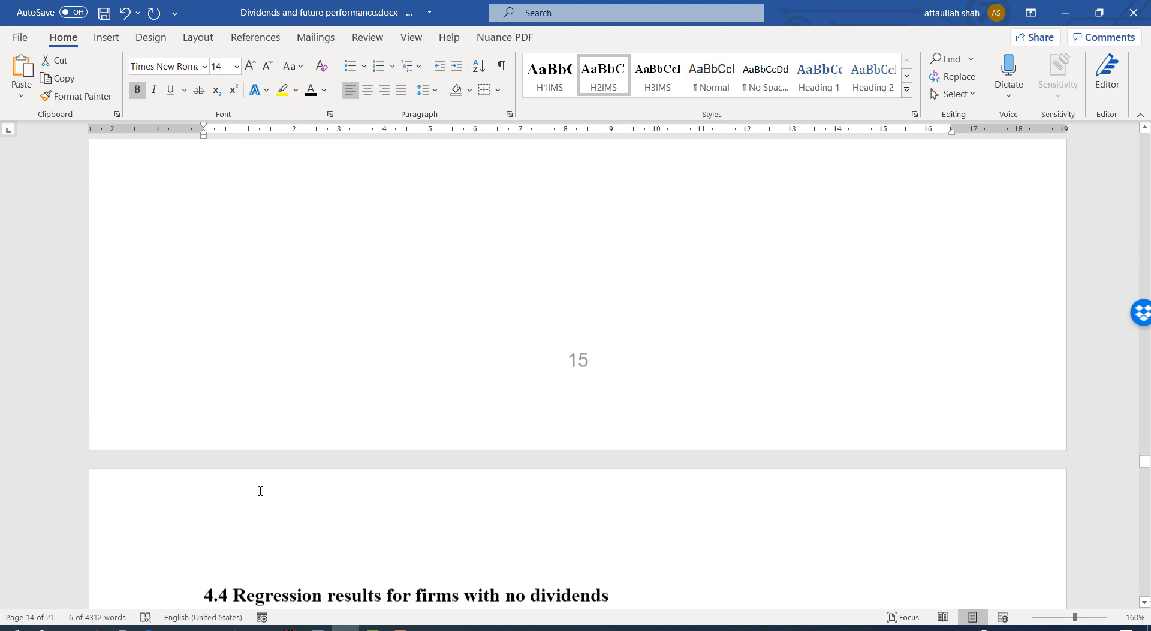
pyautogui.click(170, 196)
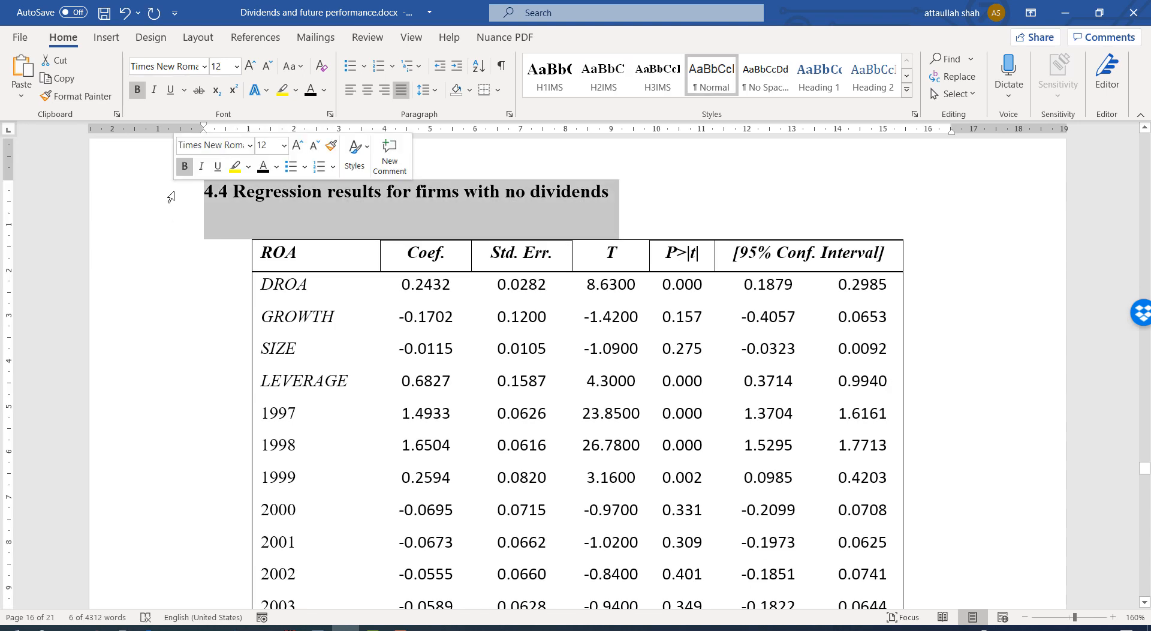
pyautogui.click(603, 75)
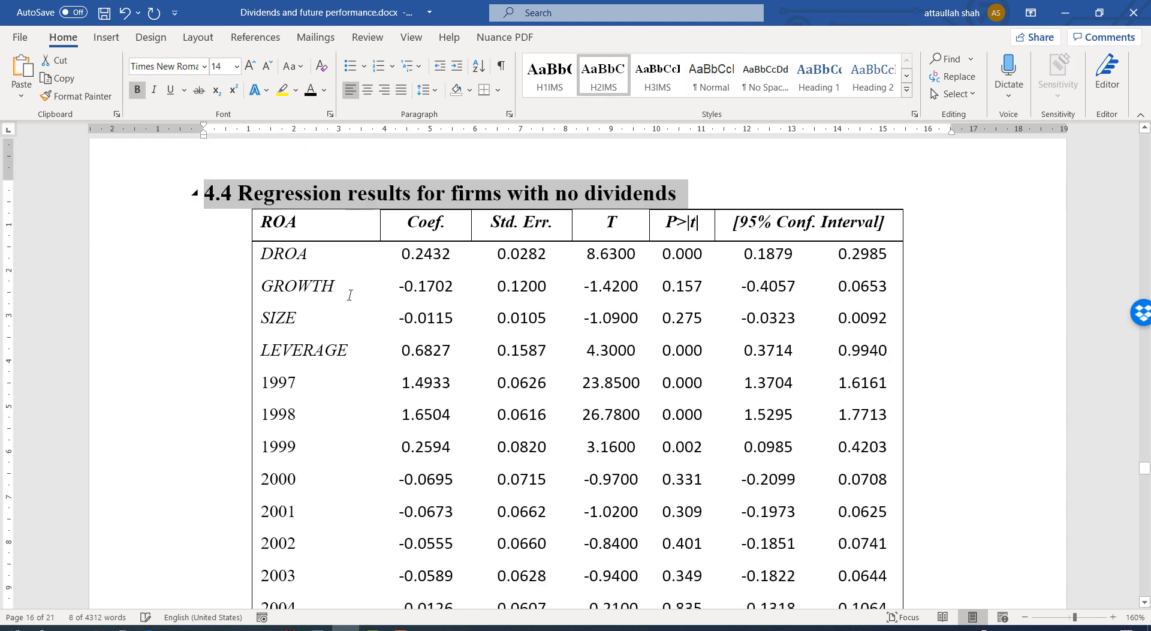
pyautogui.scroll(-10, 311, 480)
pyautogui.scroll(-5, 314, 497)
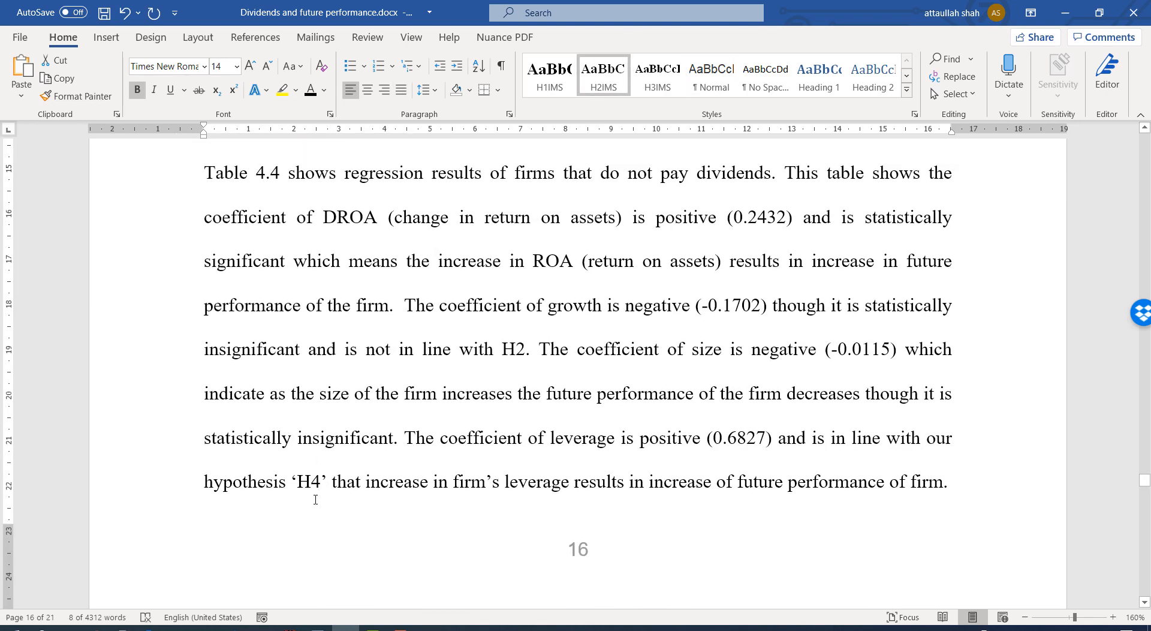
# - Apply the H2IMS style to the heading "4.5 Regression results for firms with dividends"
pyautogui.scroll(-8, 315, 509)
pyautogui.click(131, 443)
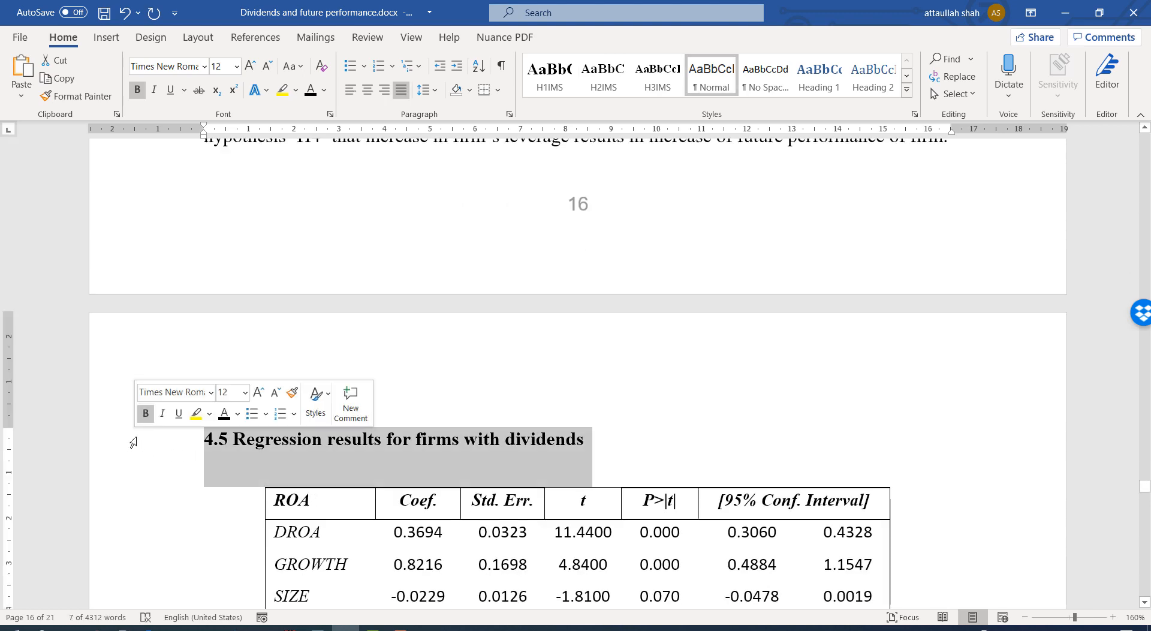
pyautogui.click(622, 91)
# - Apply the H1IMS style to the chapter title "Chapter 5 : Conclusion and Suggestions"
pyautogui.scroll(-15, 250, 522)
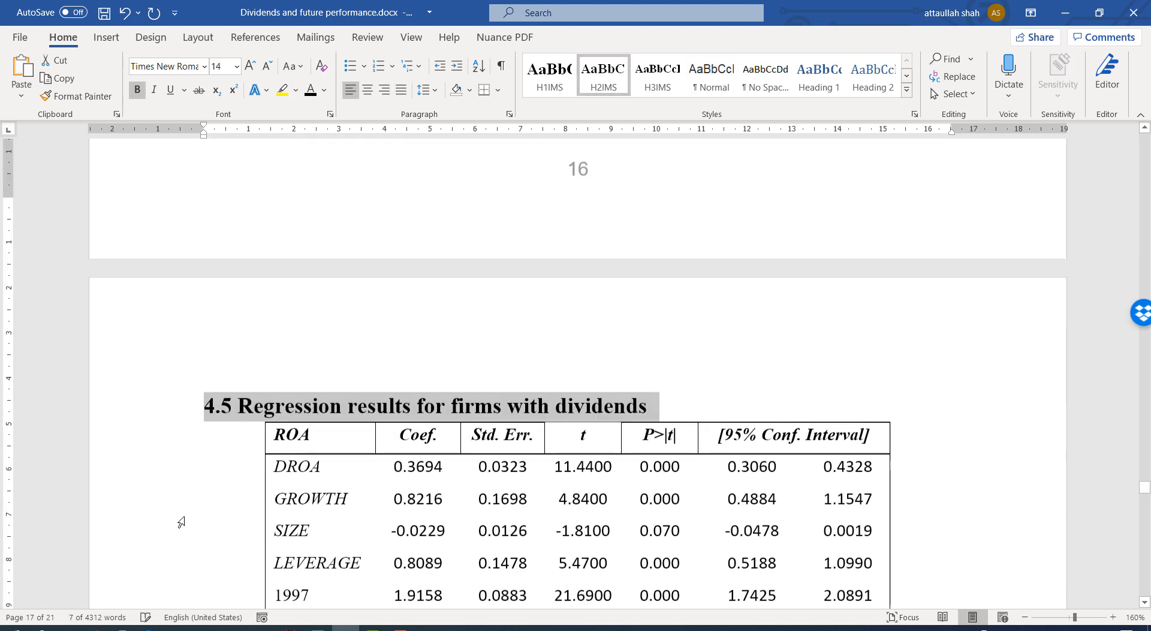
pyautogui.scroll(-20, 190, 529)
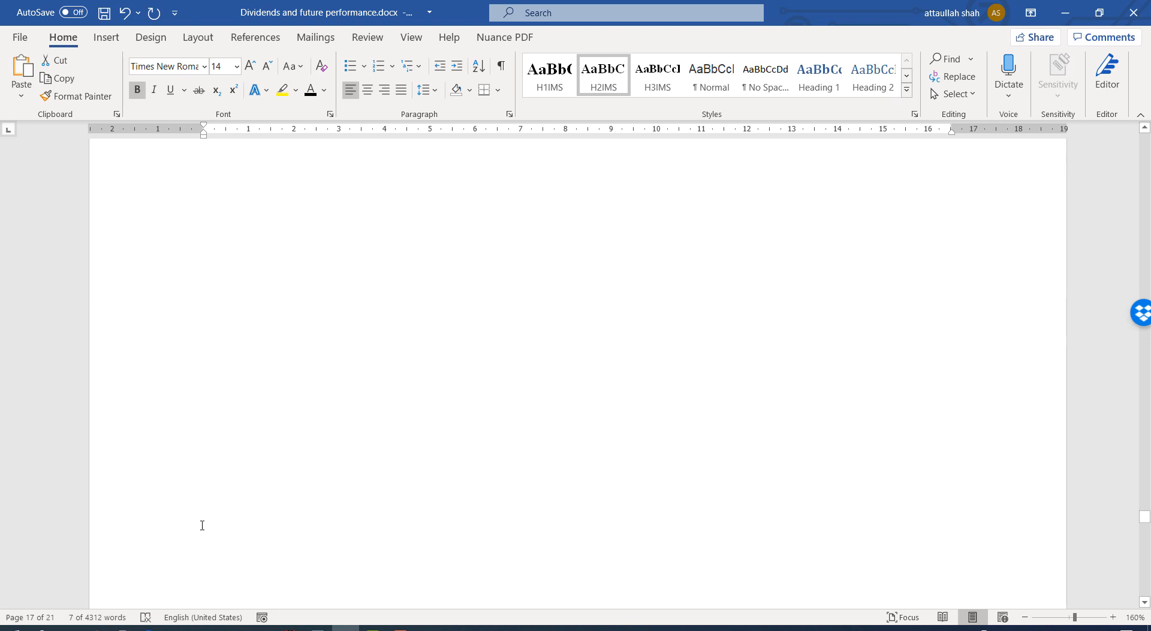
pyautogui.scroll(-8, 204, 520)
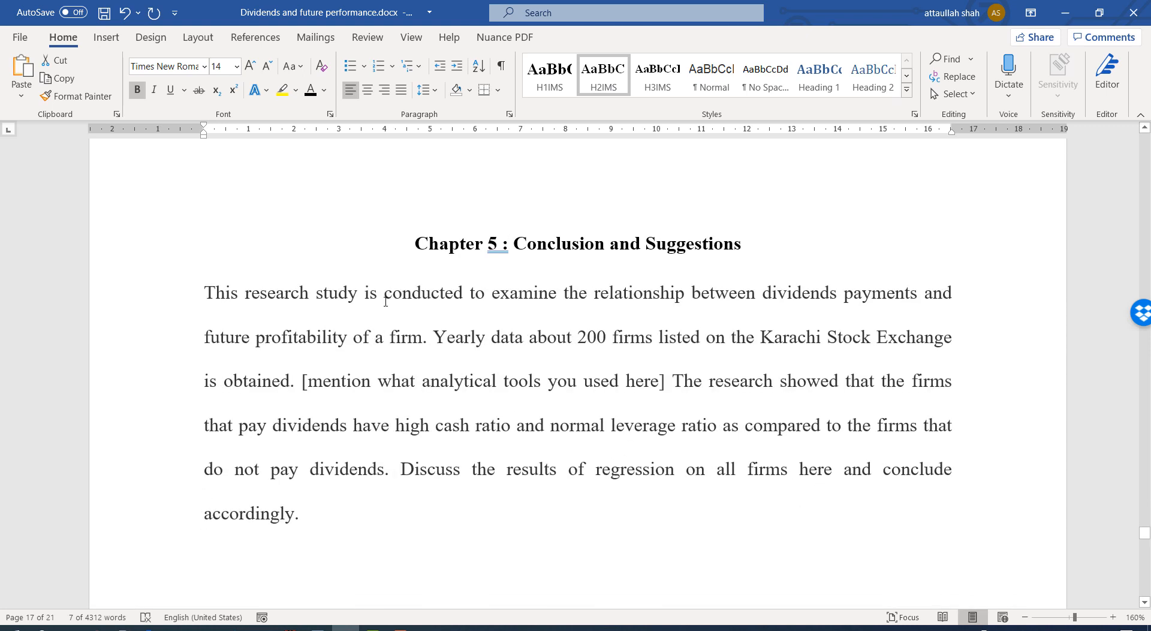
pyautogui.click(304, 220)
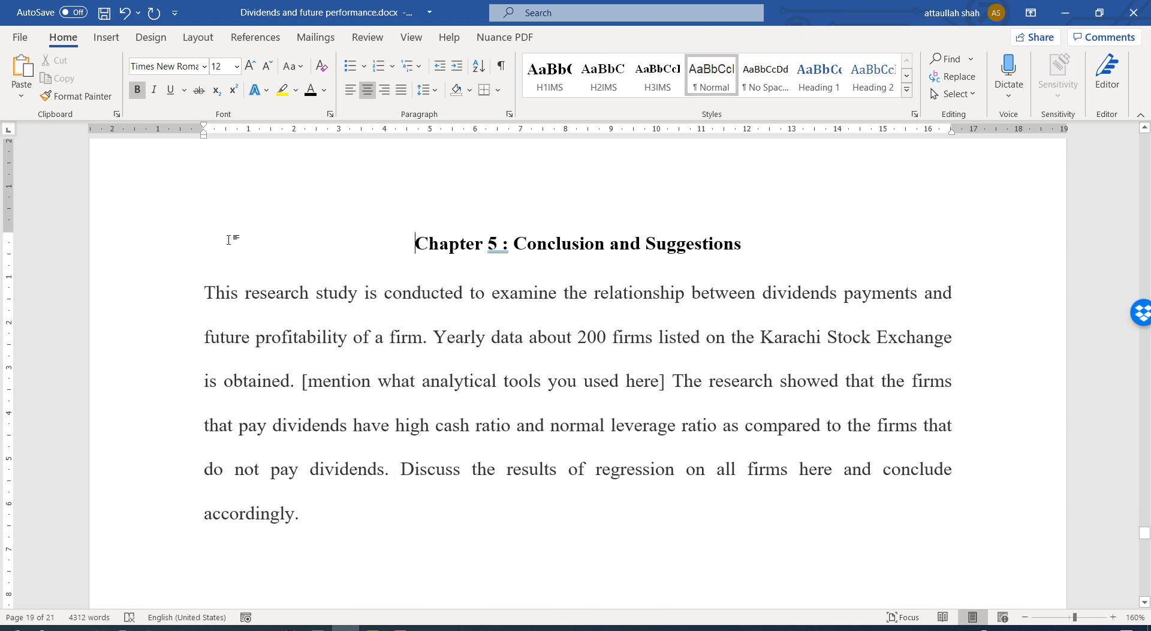
pyautogui.moveTo(323, 243); pyautogui.dragTo(815, 238)
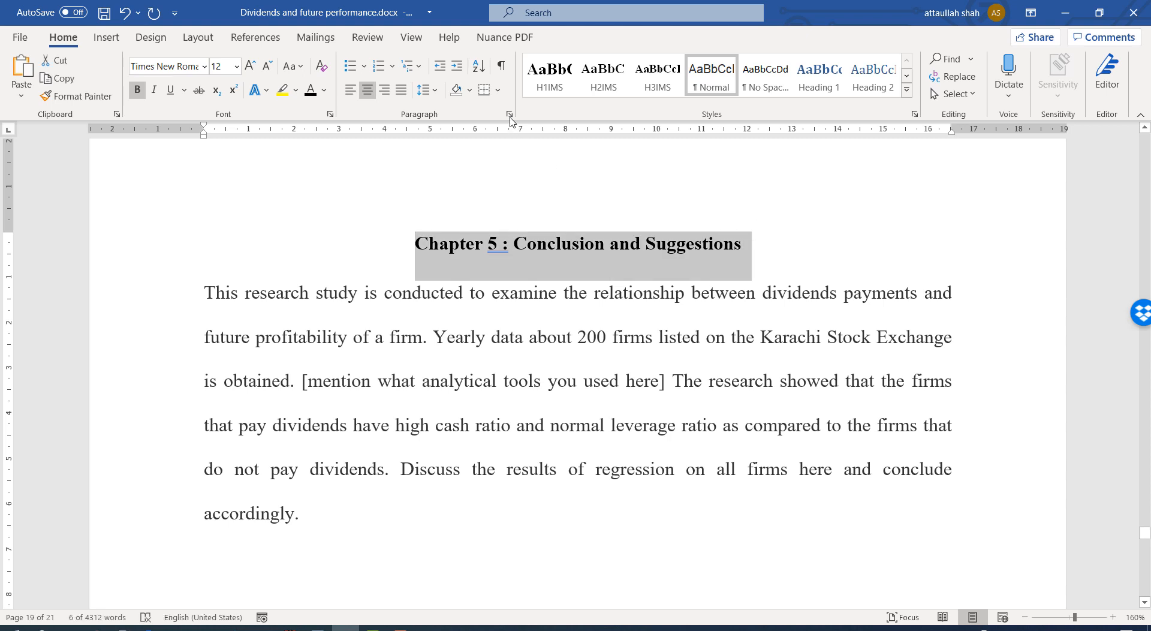
pyautogui.click(534, 81)
# - Apply the H1IMS style to the "REFERENCES" title above the bibliography
pyautogui.scroll(-10, 247, 515)
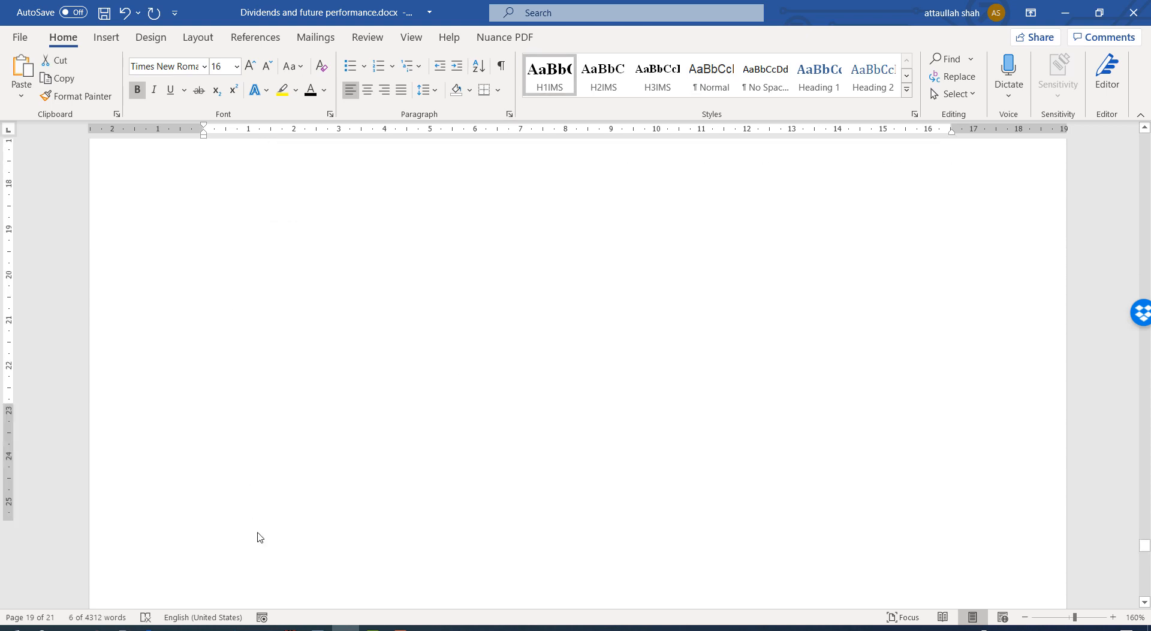
pyautogui.scroll(-20, 262, 533)
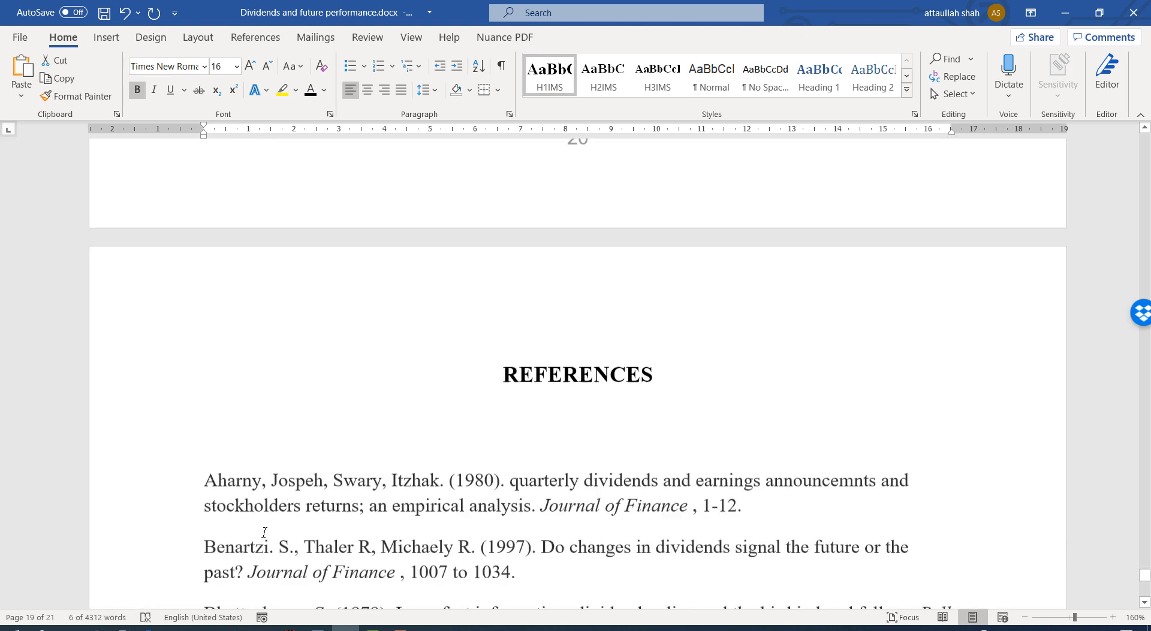
pyautogui.scroll(1, 267, 532)
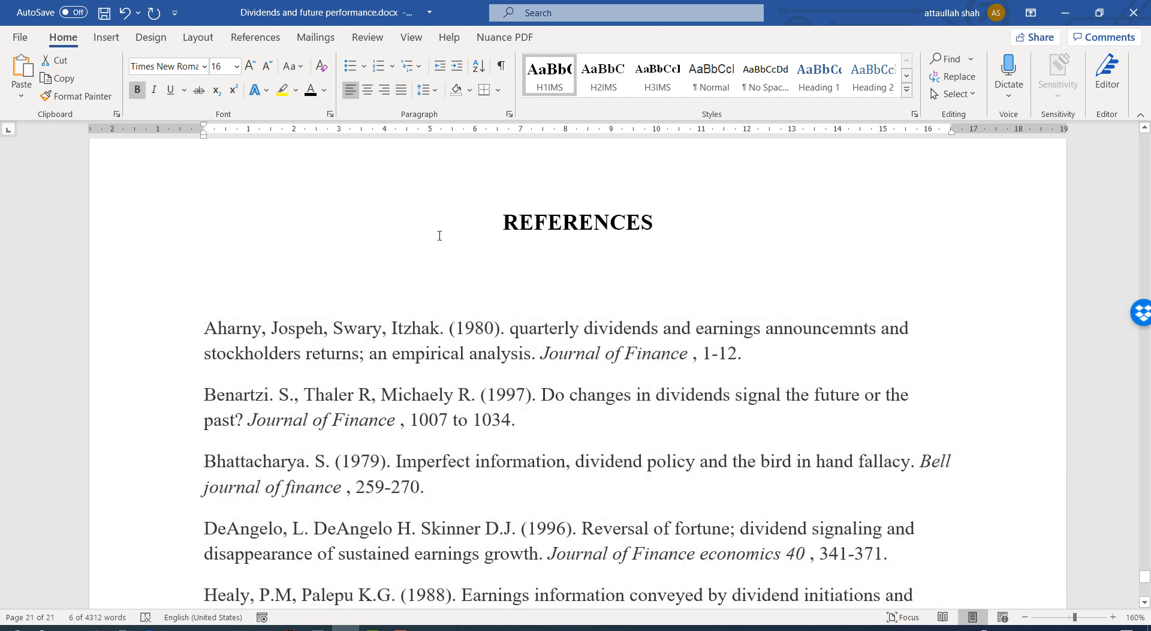
pyautogui.click(449, 234)
pyautogui.moveTo(483, 222); pyautogui.dragTo(673, 221)
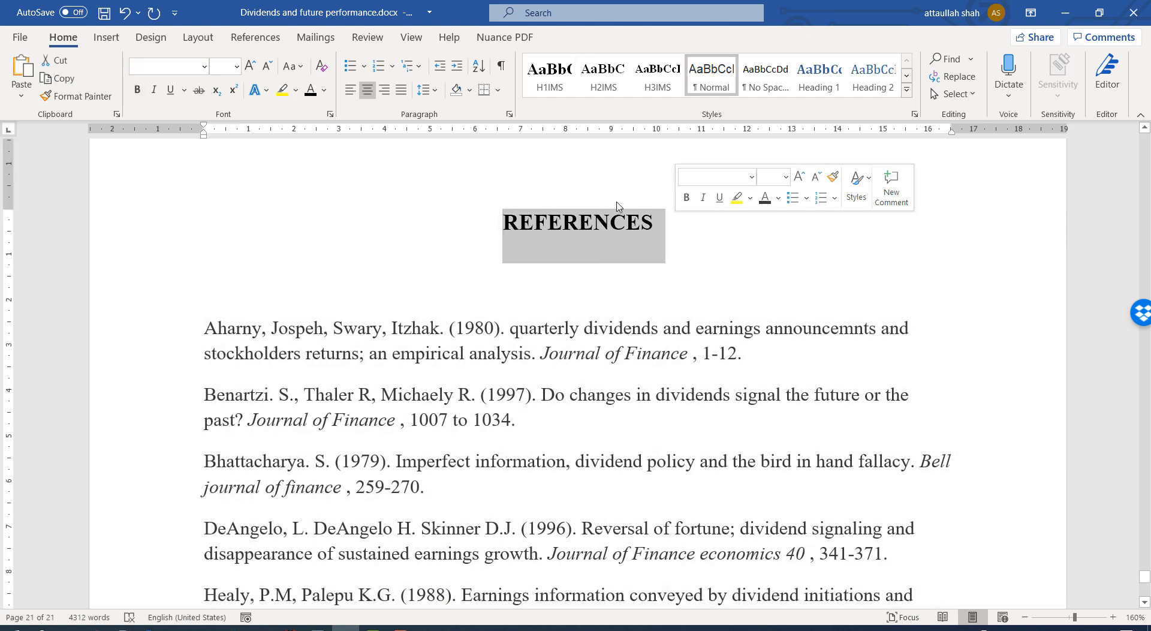
pyautogui.click(550, 75)
# - Insert a page break before the title "Chapter 1: Introduction" to create a blank first page
pyautogui.scroll(-2, 329, 541)
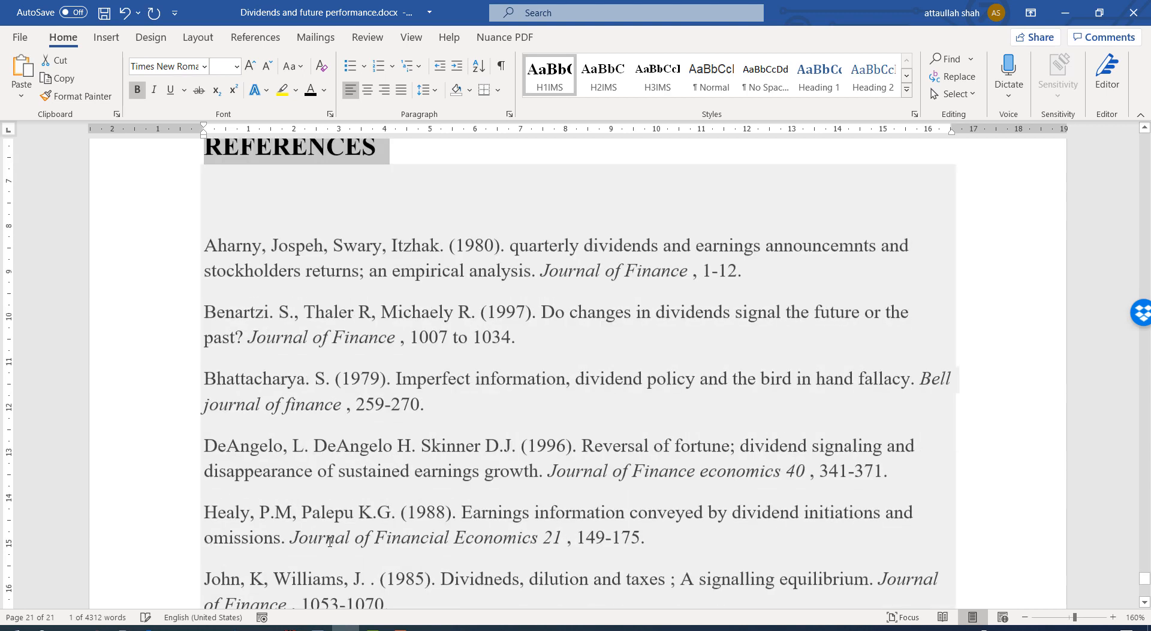
pyautogui.scroll(-10, 367, 591)
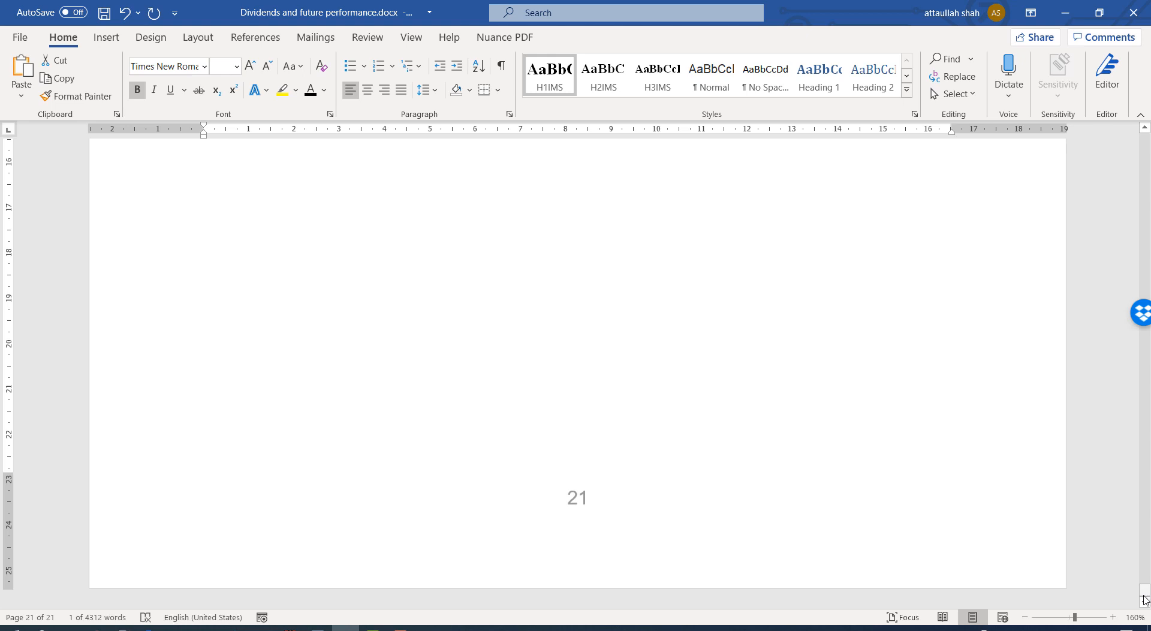
pyautogui.moveTo(1145, 594); pyautogui.dragTo(1145, 139)
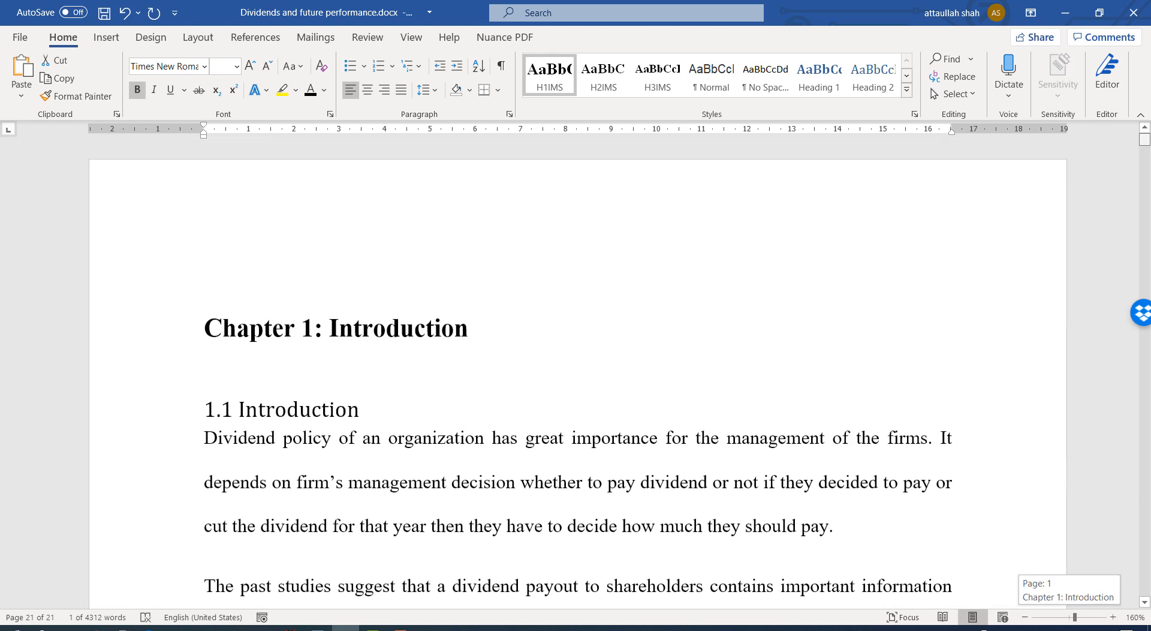
pyautogui.click(202, 328)
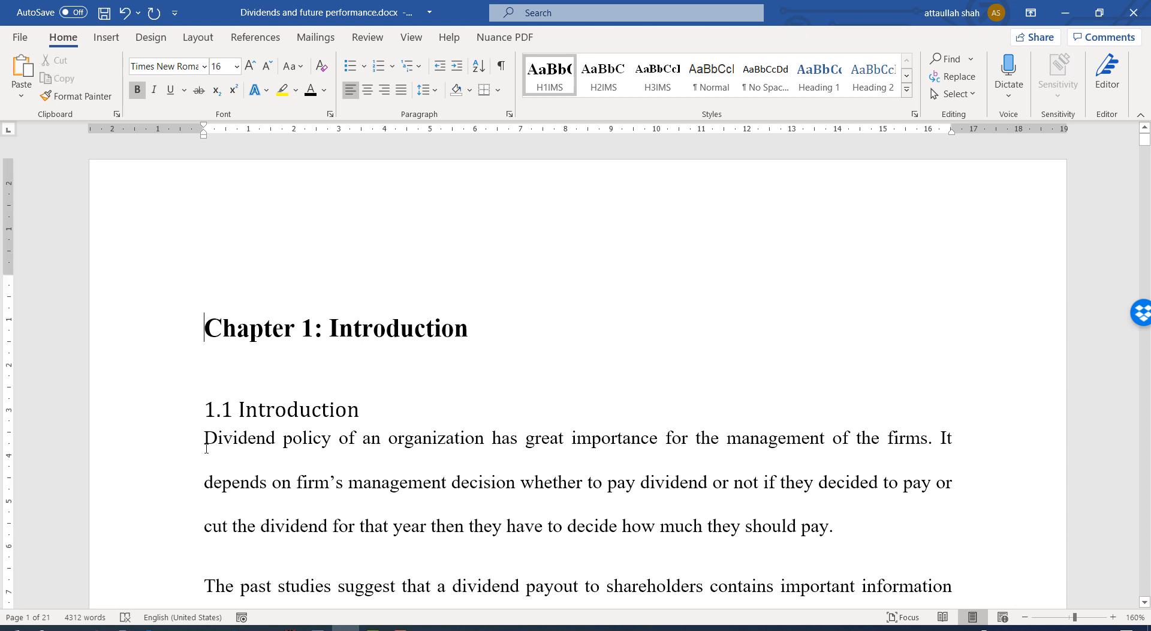
pyautogui.hotkey('ctrl', 'Return')
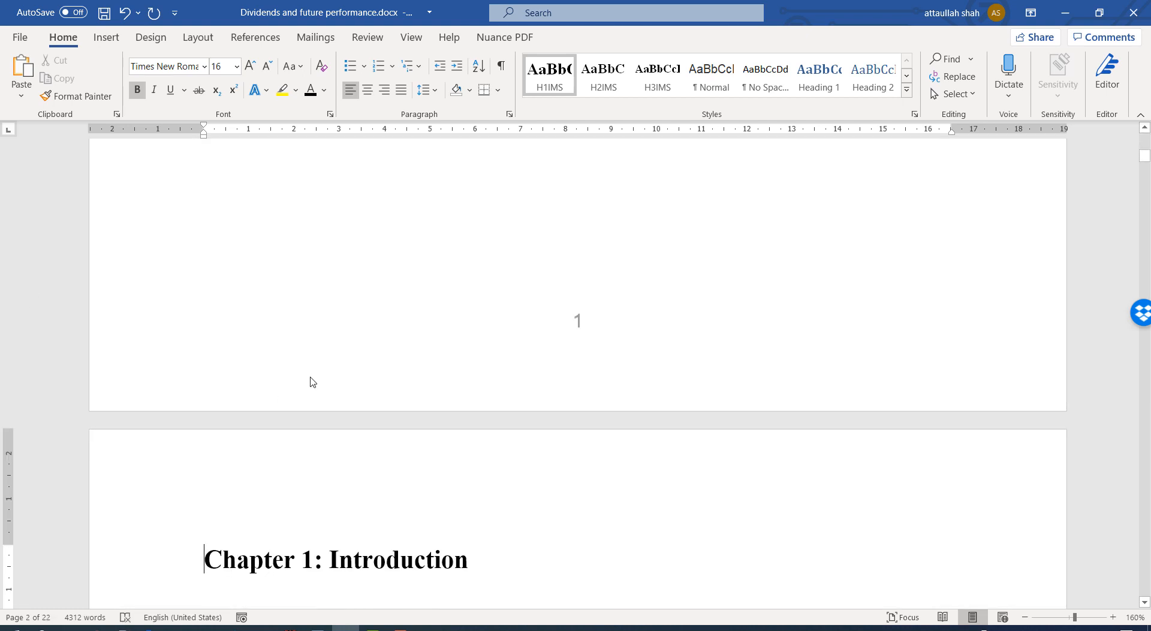
# - Insert the built-in Automatic Table 1 table of contents on the blank first page
pyautogui.scroll(5, 474, 329)
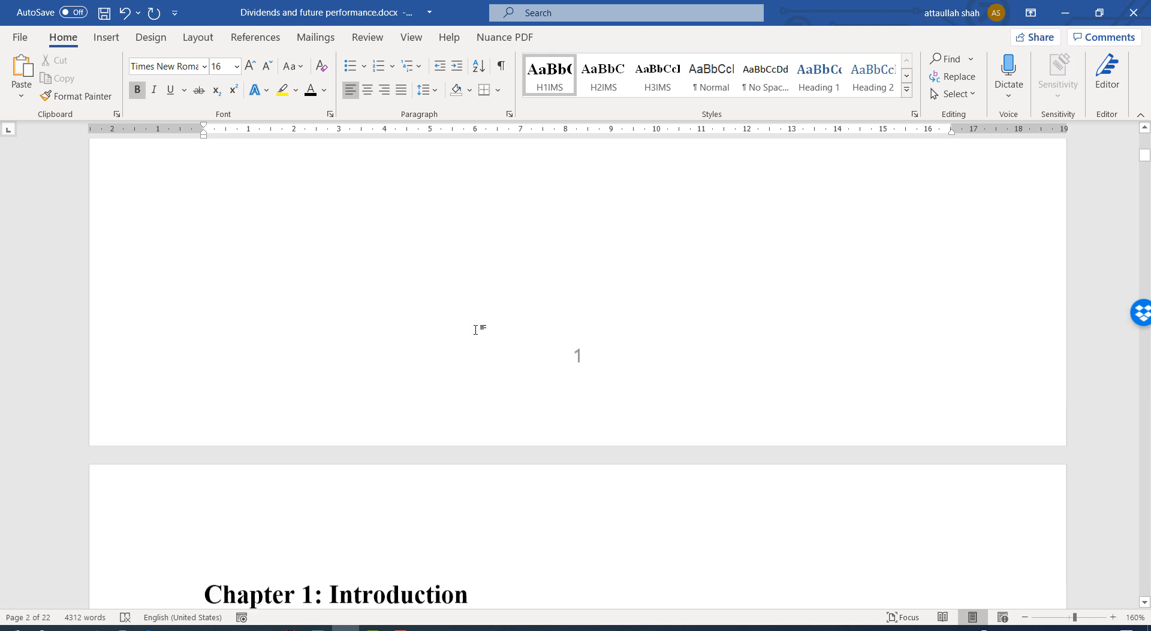
pyautogui.click(174, 226)
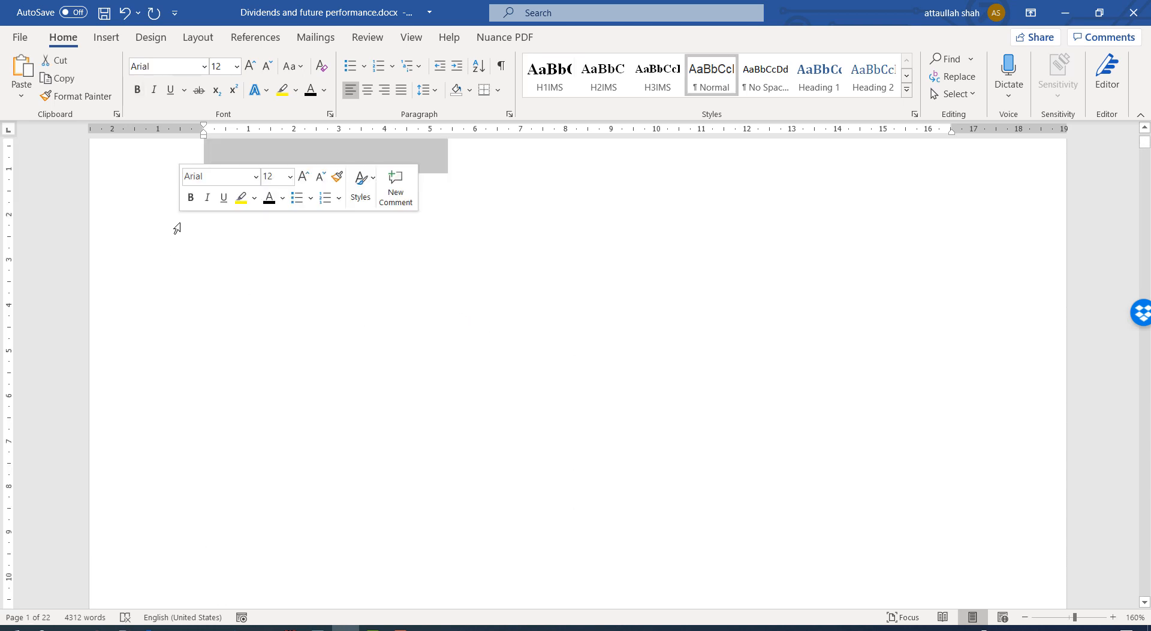
pyautogui.scroll(1, 219, 254)
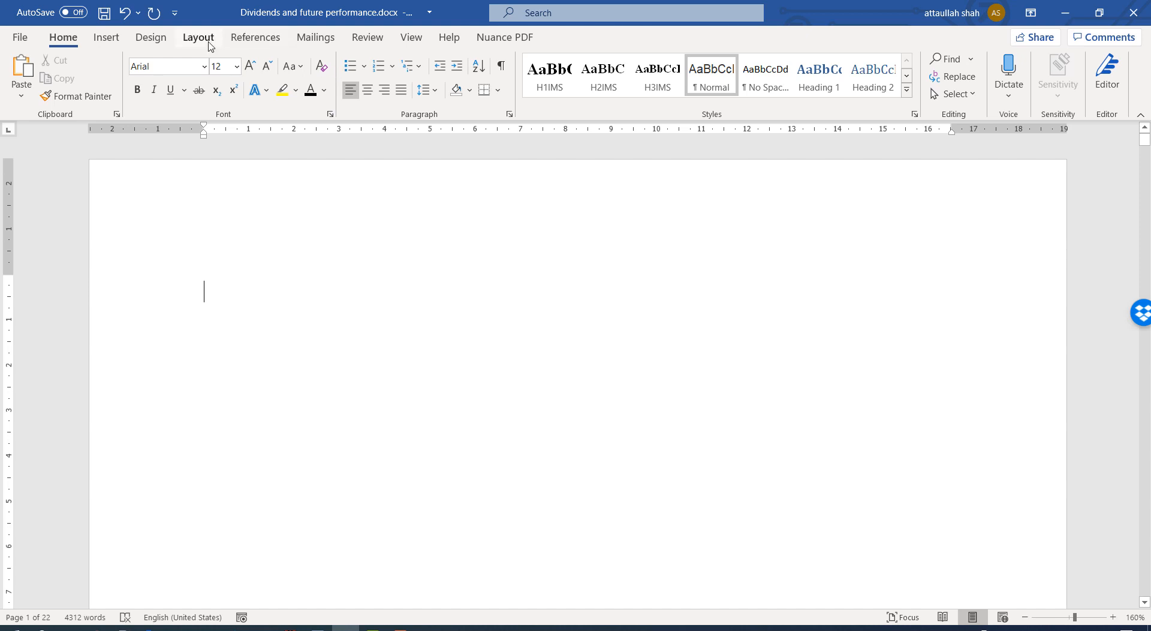
pyautogui.click(240, 42)
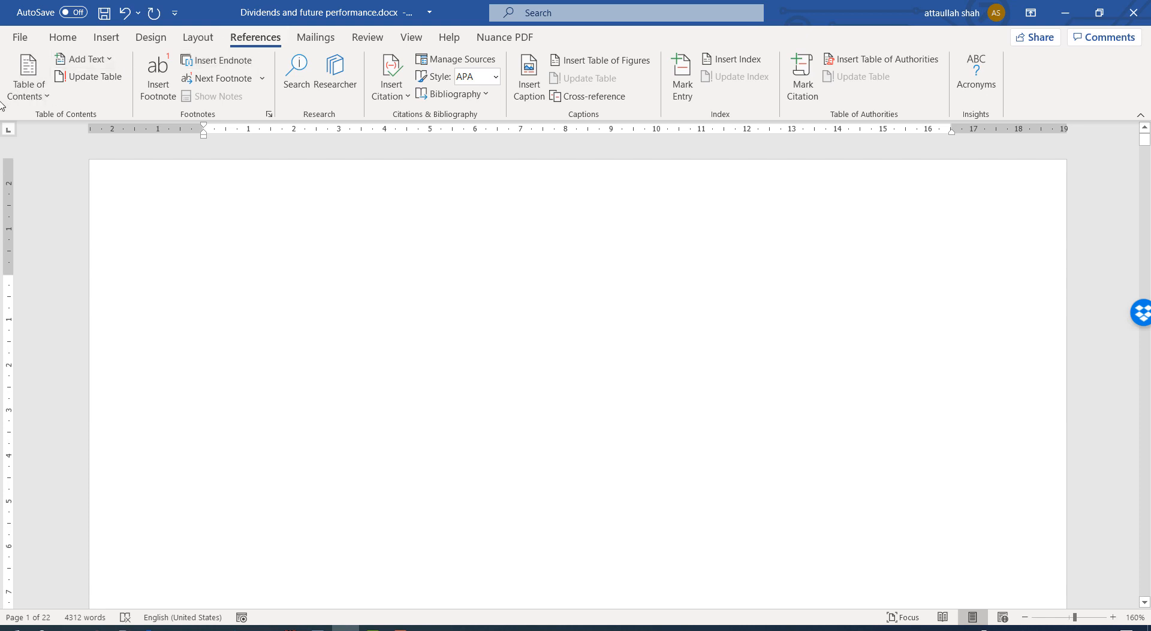
pyautogui.click(34, 97)
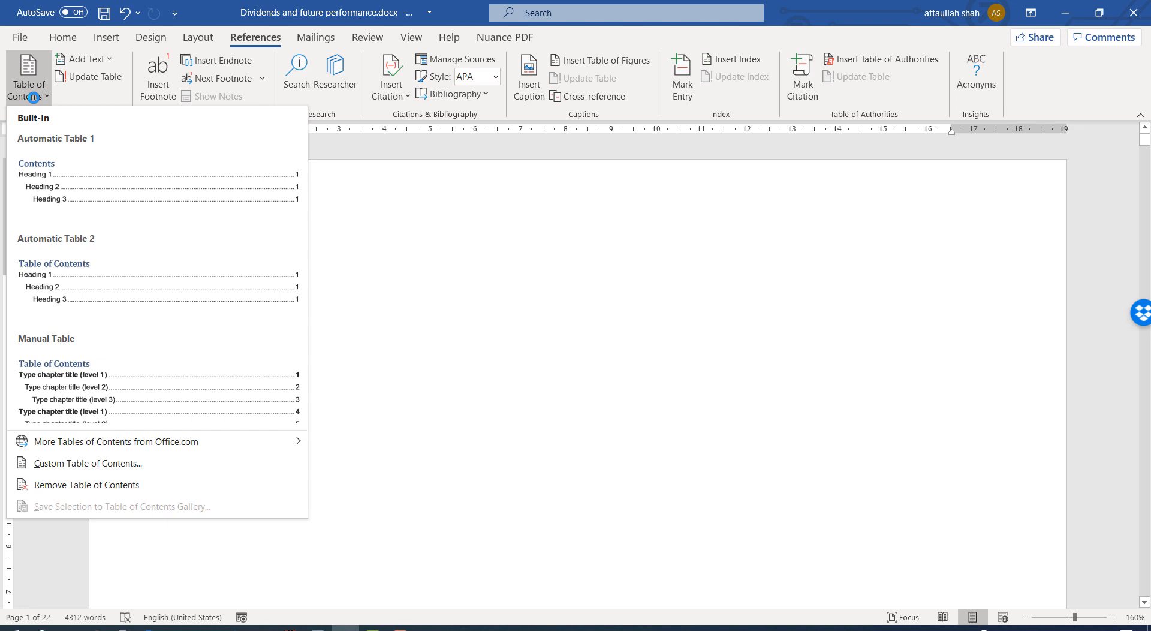
pyautogui.click(81, 189)
# - Review the generated contents list for its chapter and section entries, indent levels and page numbers
pyautogui.scroll(-2, 439, 337)
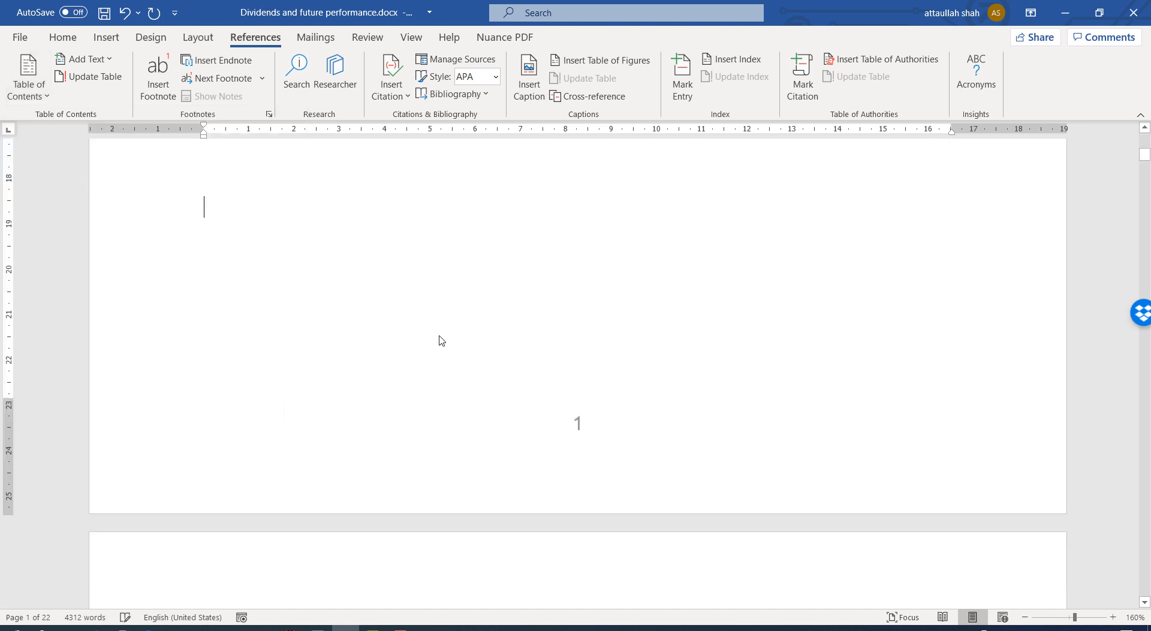
pyautogui.scroll(10, 460, 308)
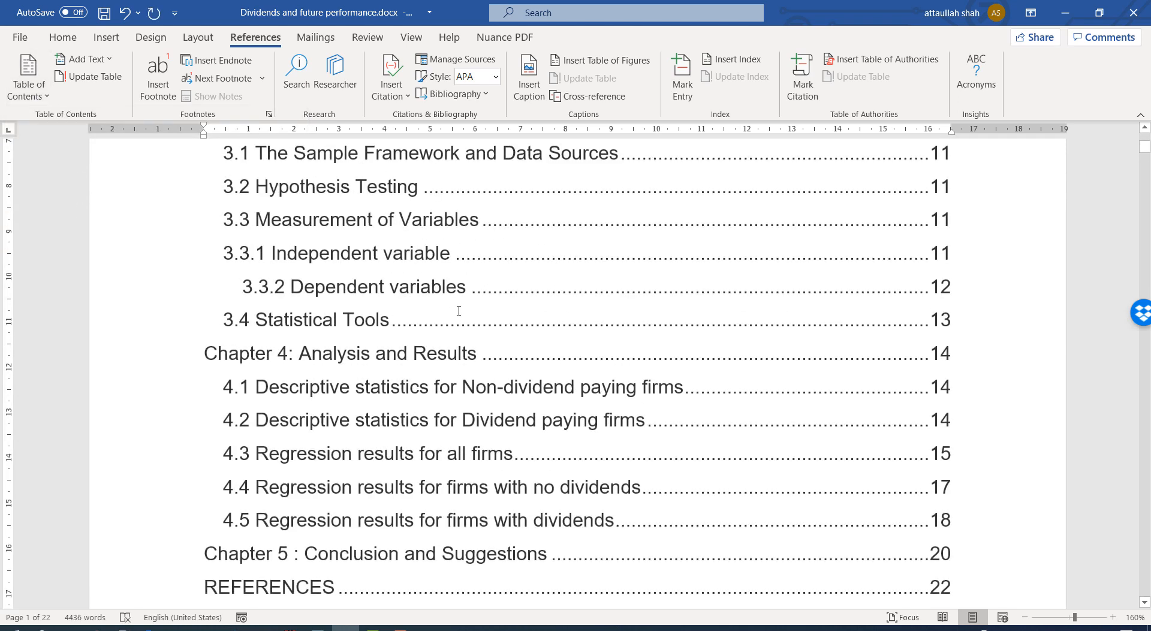
pyautogui.scroll(6, 459, 310)
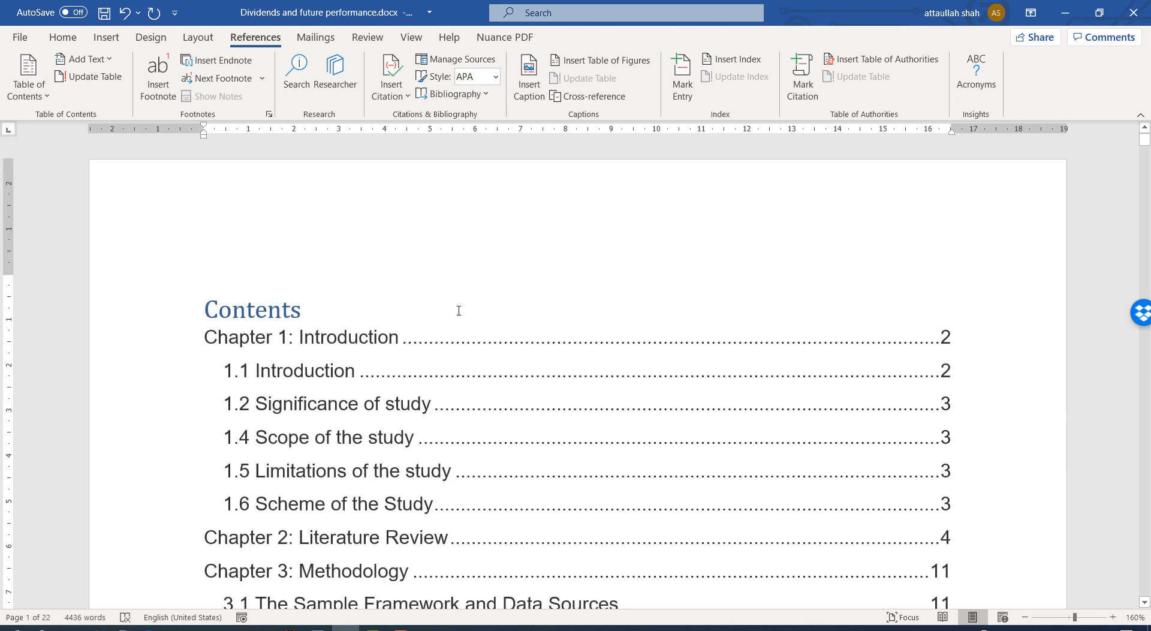
pyautogui.click(290, 359)
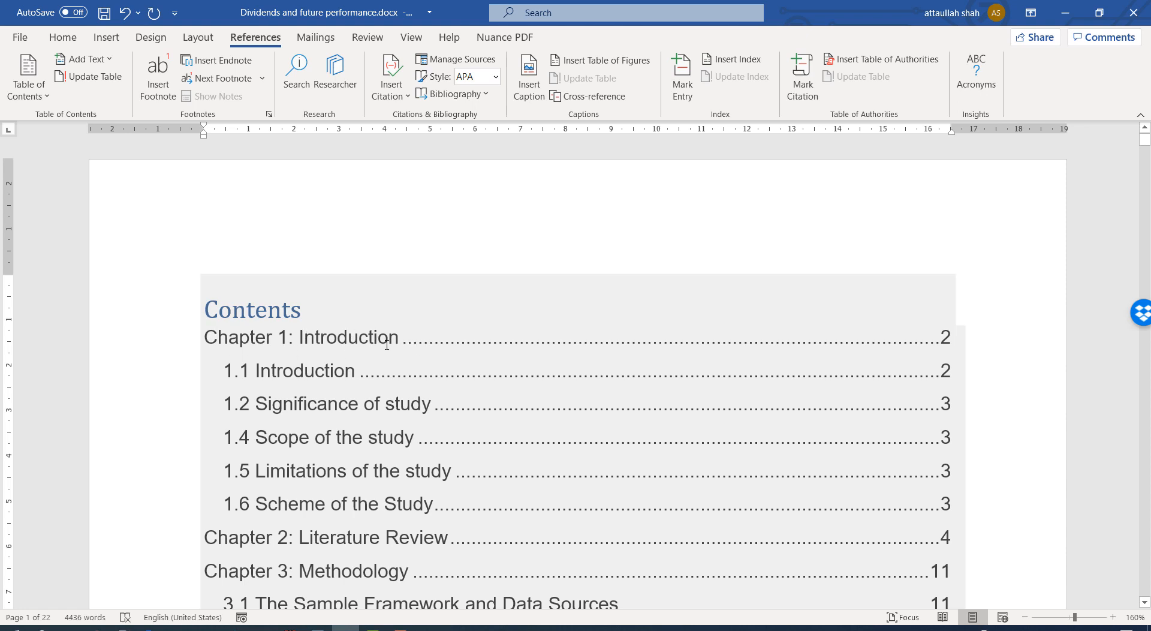
pyautogui.scroll(-5, 307, 404)
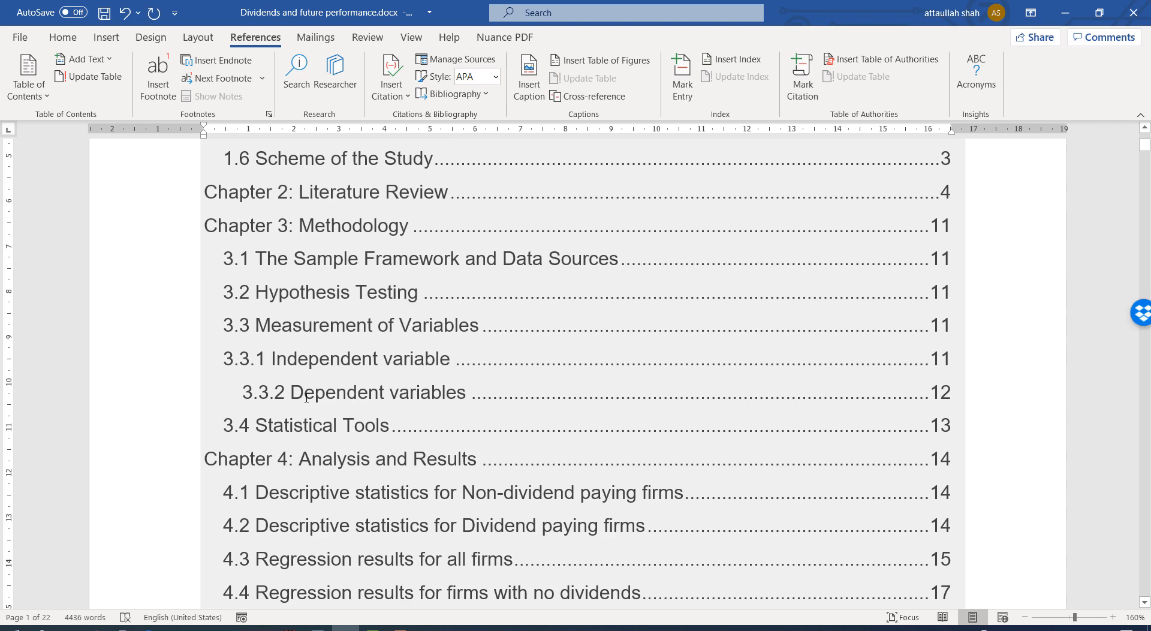
pyautogui.scroll(-3, 302, 396)
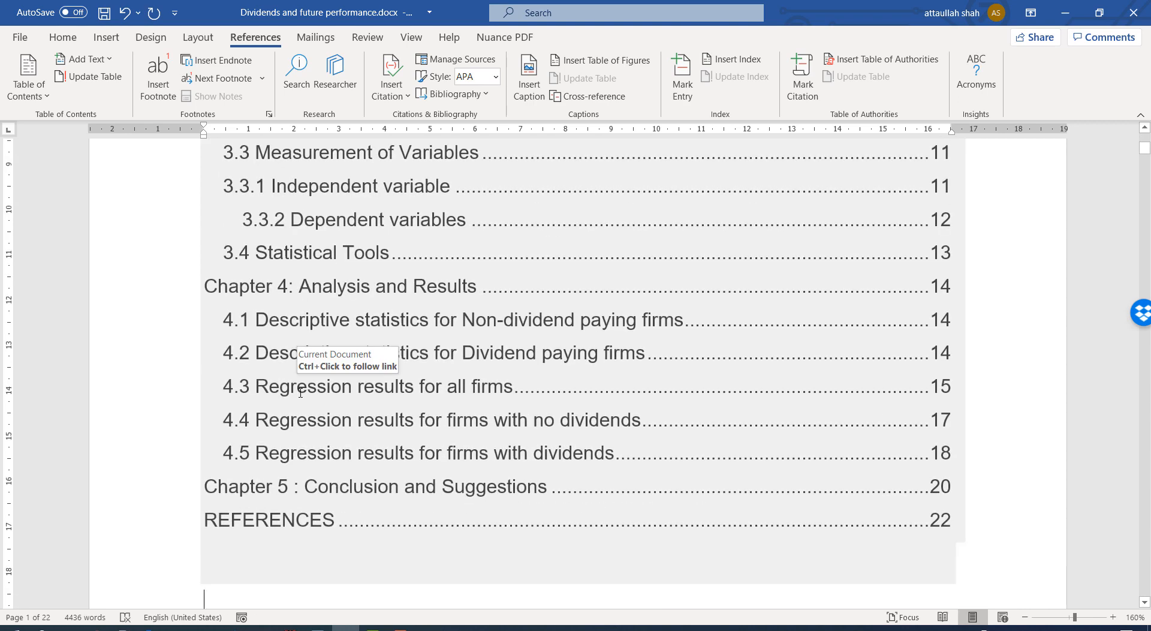
pyautogui.scroll(3, 317, 346)
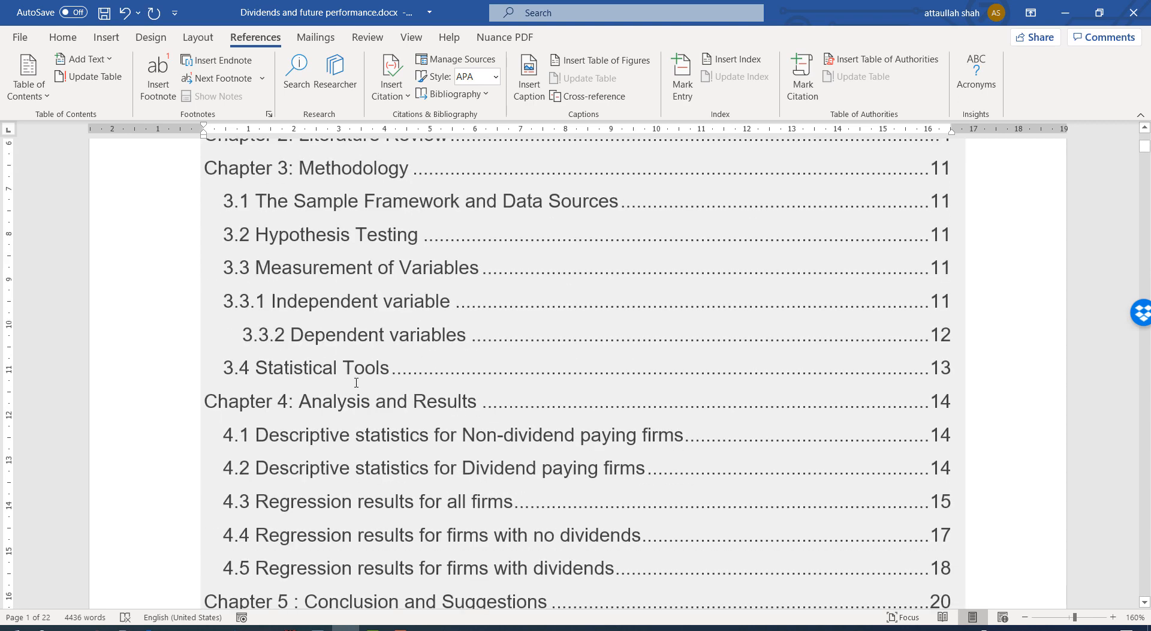
pyautogui.scroll(-10, 333, 359)
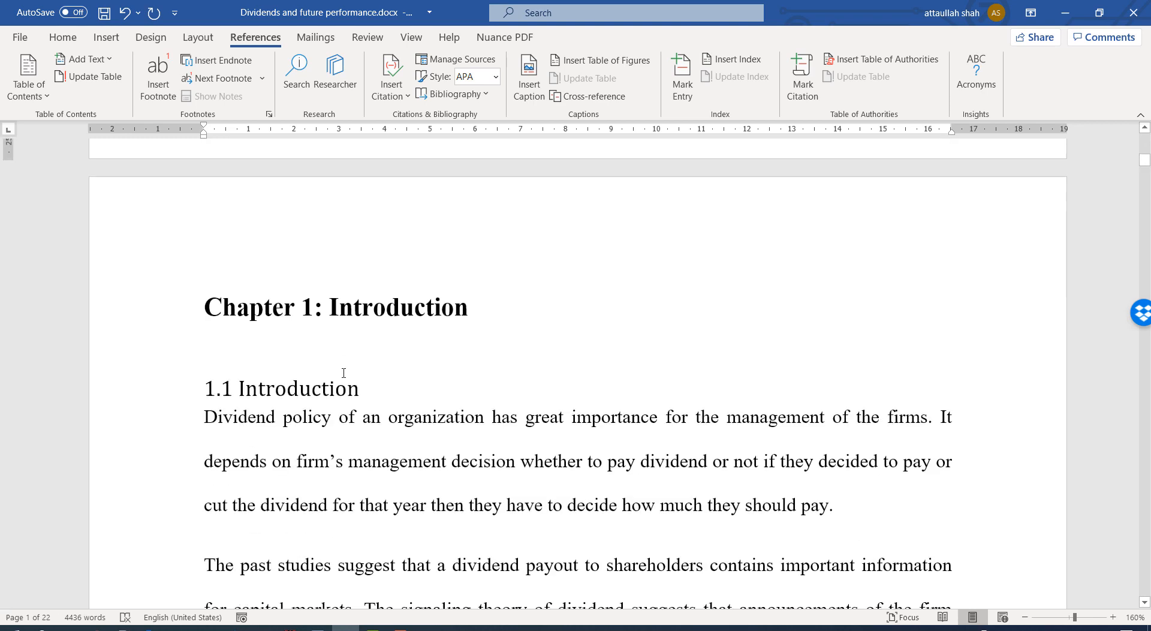
pyautogui.scroll(4, 342, 368)
pyautogui.scroll(8, 342, 368)
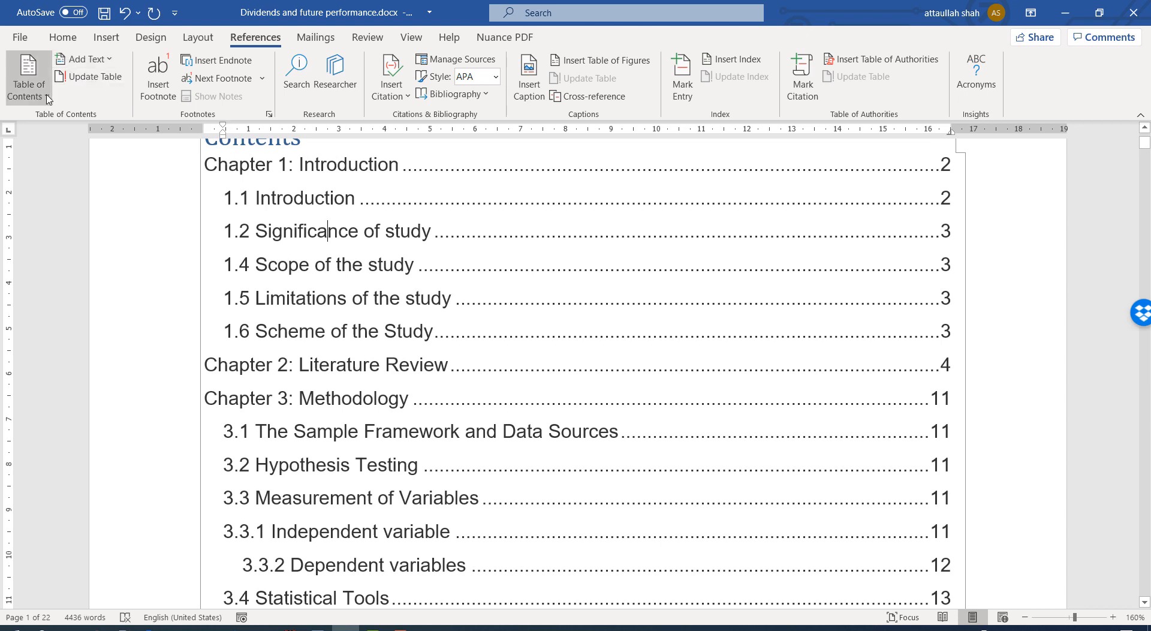
# - Replace the automatic contents list with the built-in Manual Table
pyautogui.click(47, 96)
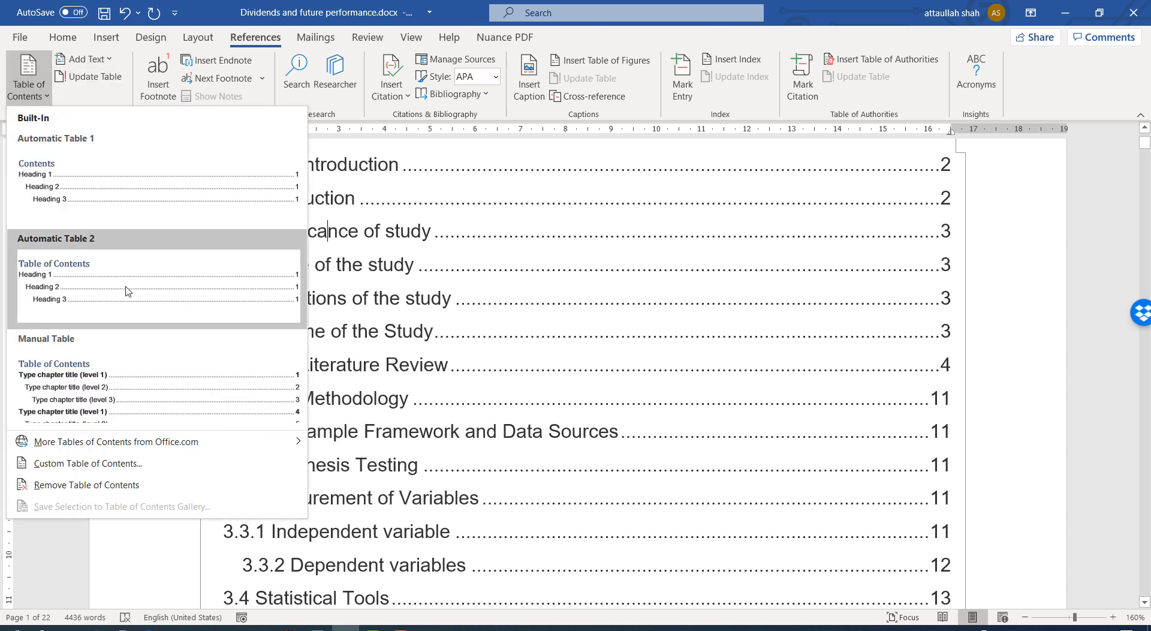
pyautogui.click(93, 398)
pyautogui.scroll(3, 206, 354)
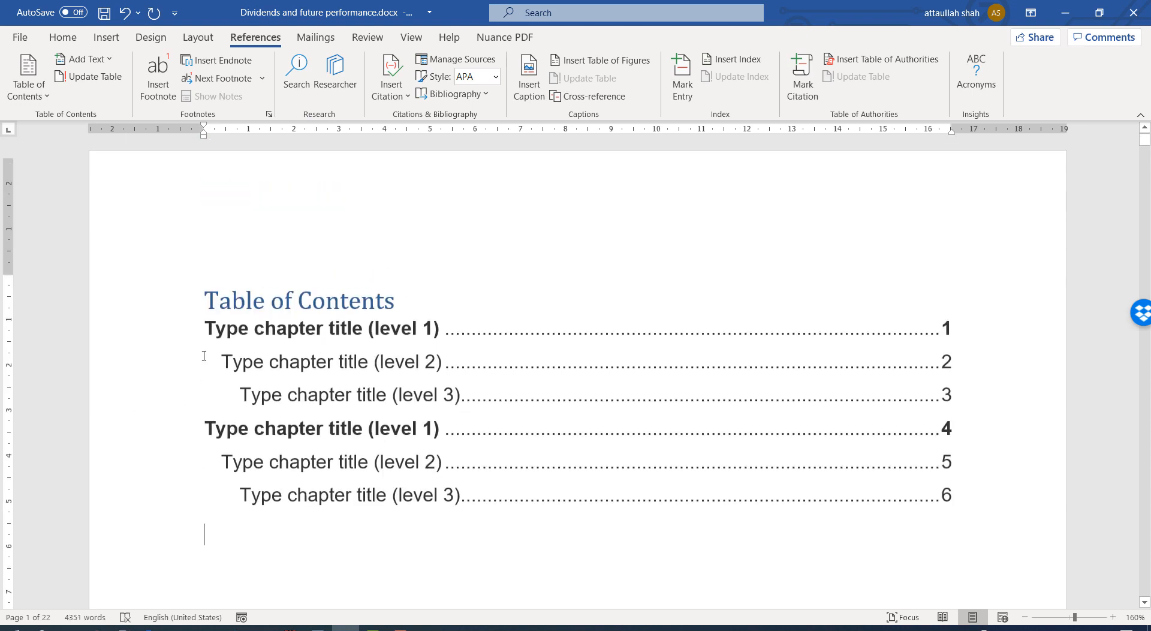
pyautogui.scroll(-4, 251, 386)
pyautogui.scroll(3, 250, 382)
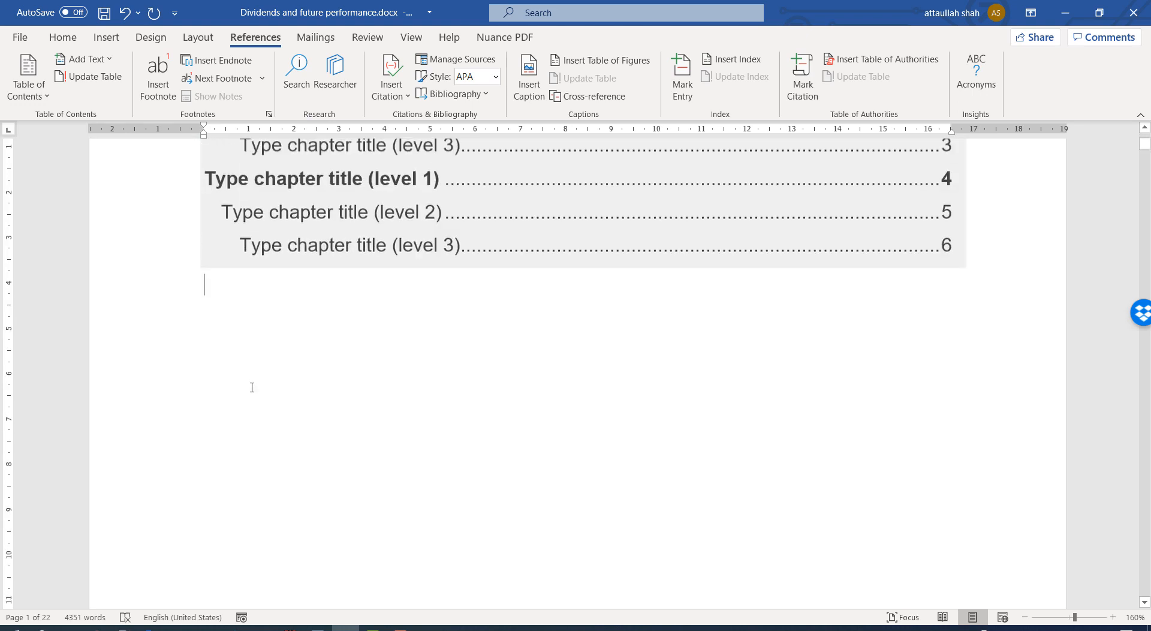
# - Replace the manual contents list with the built-in Automatic Table 2 and look through its entries
pyautogui.click(40, 99)
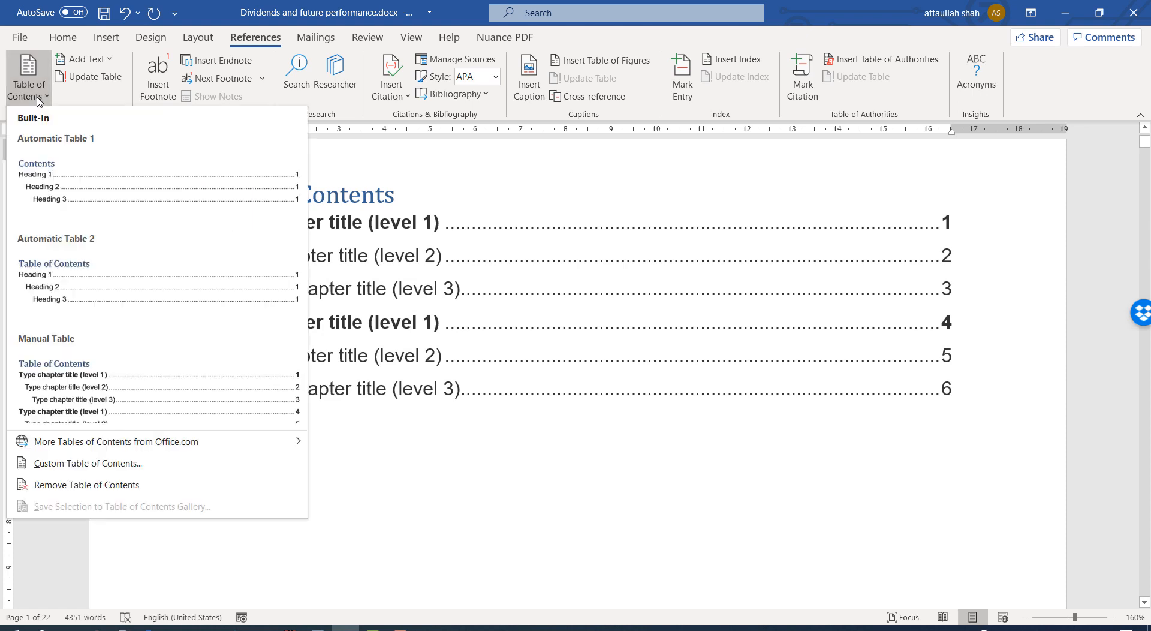
pyautogui.click(89, 276)
pyautogui.scroll(10, 429, 336)
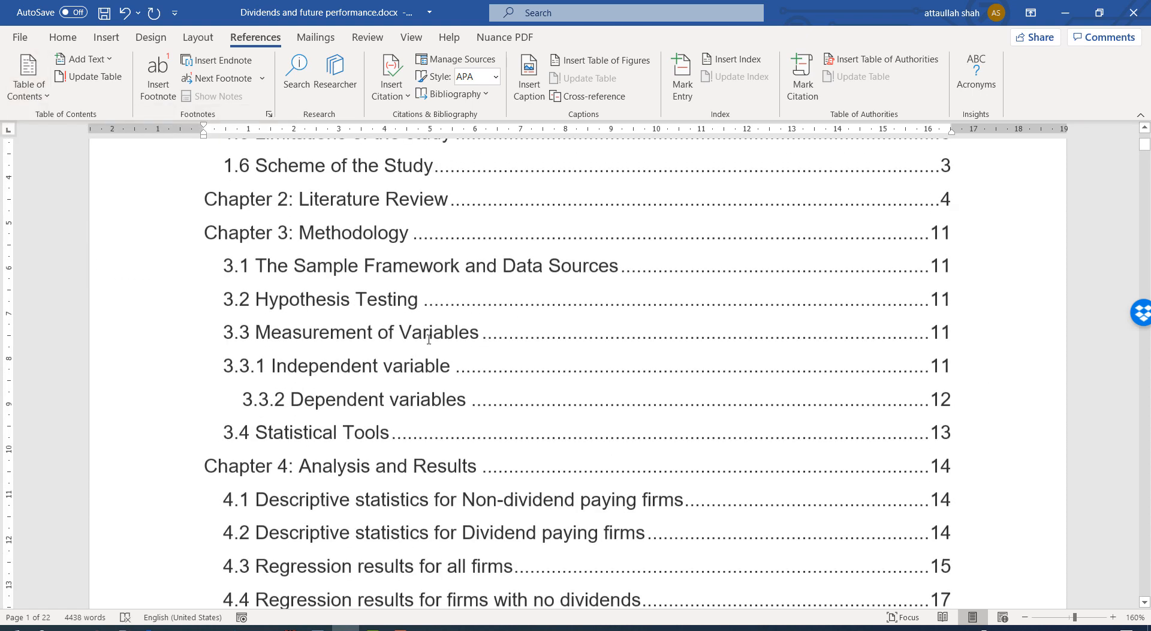
pyautogui.scroll(-3, 424, 334)
pyautogui.scroll(4, 424, 334)
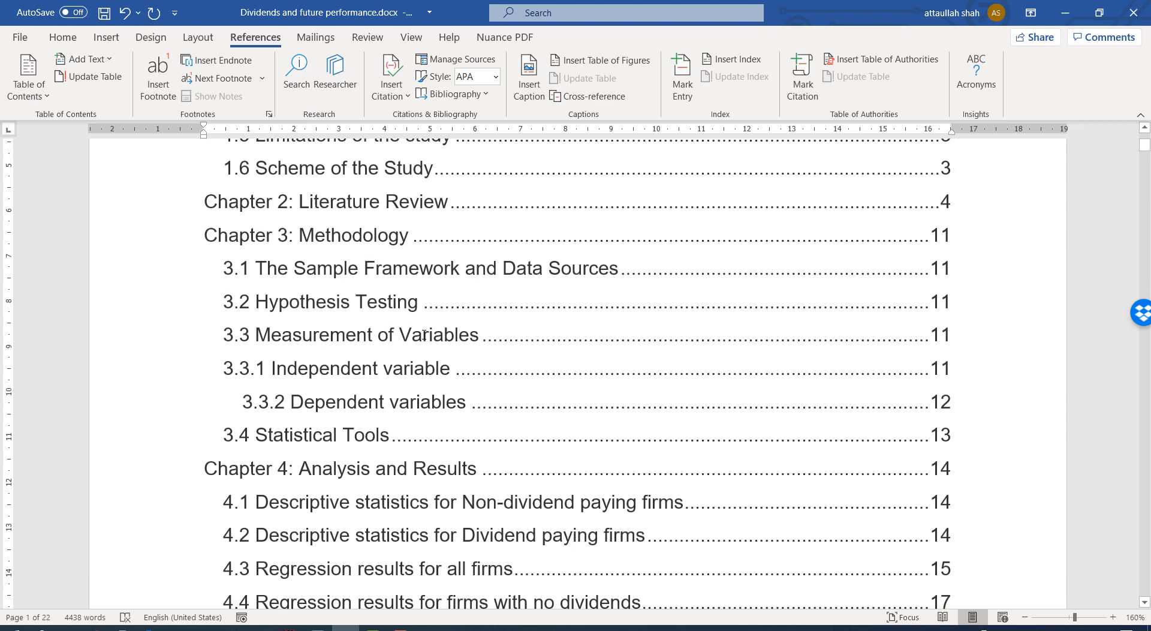
# - Examine the thesis's first page, from its contents entries and their page numbers down to the footer page number
pyautogui.scroll(2, 423, 333)
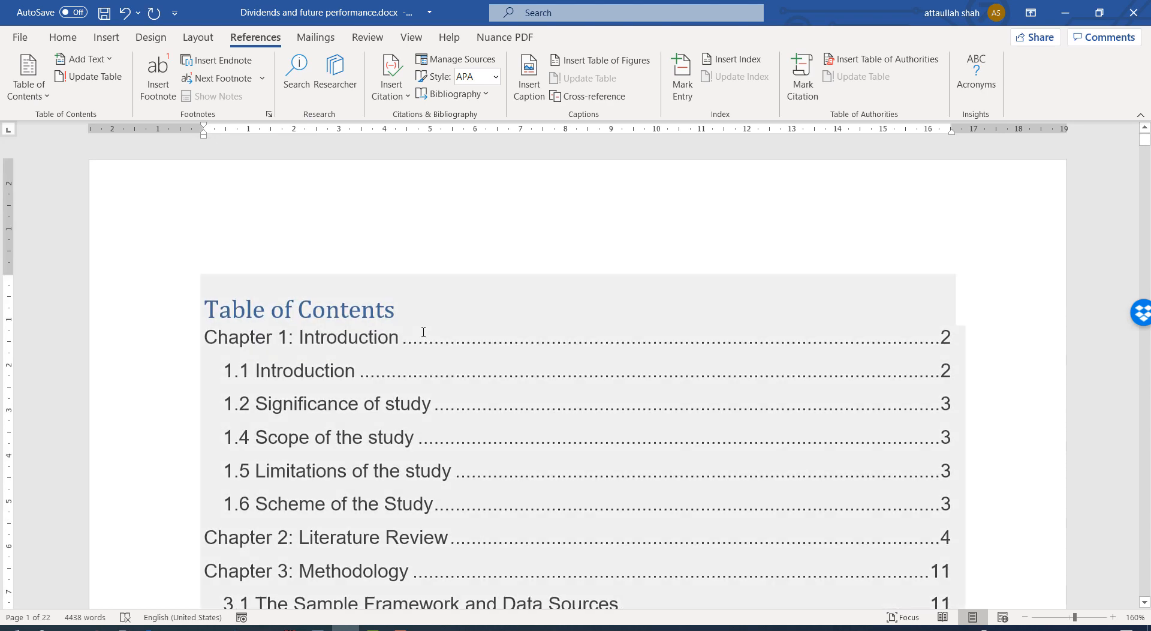
pyautogui.scroll(-13, 423, 331)
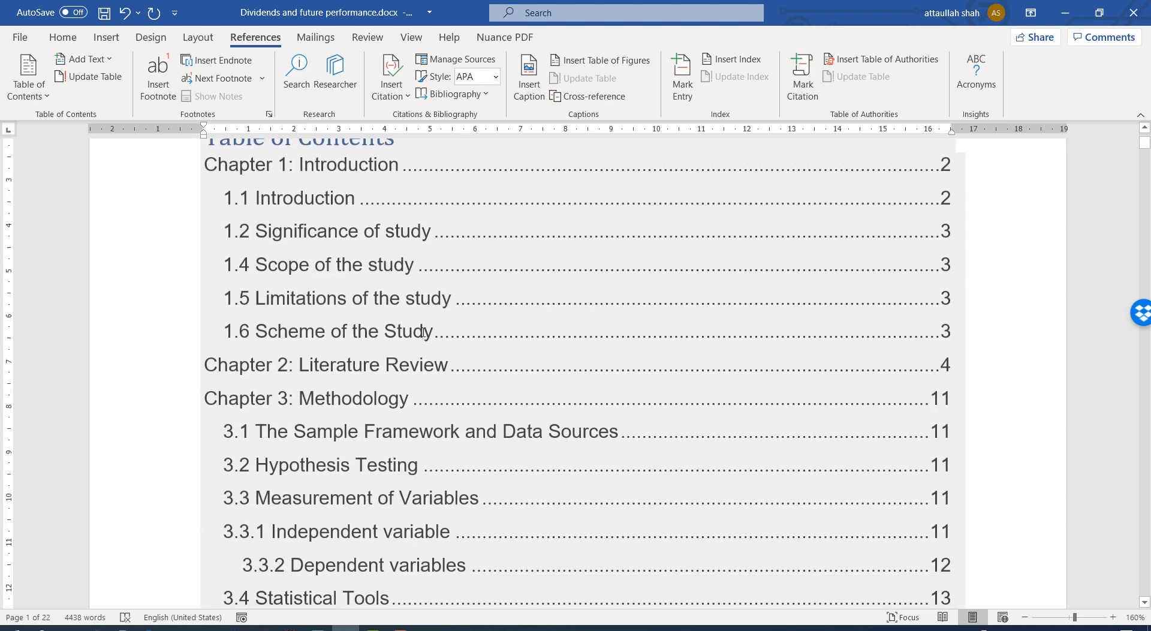
pyautogui.scroll(-2, 423, 329)
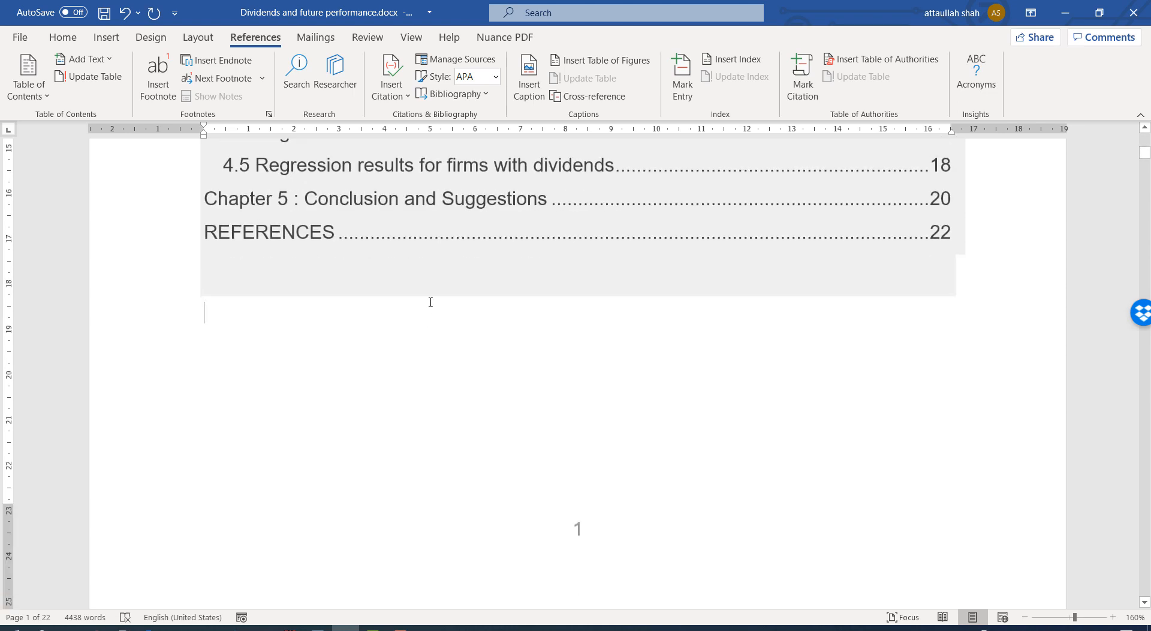
pyautogui.scroll(9, 433, 256)
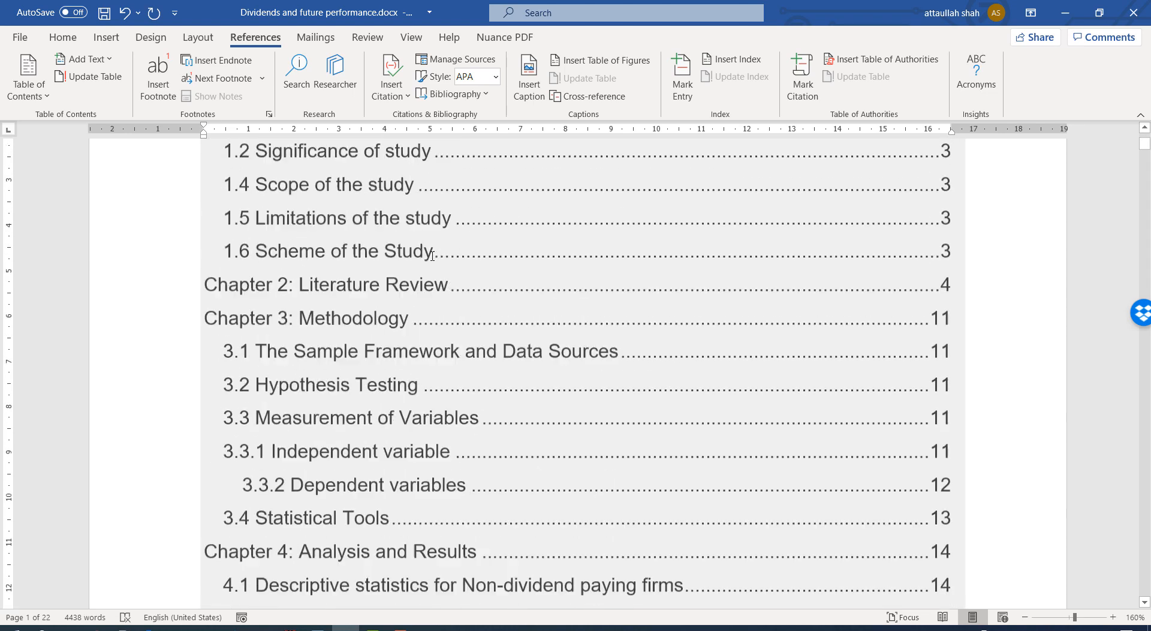
pyautogui.scroll(4, 432, 256)
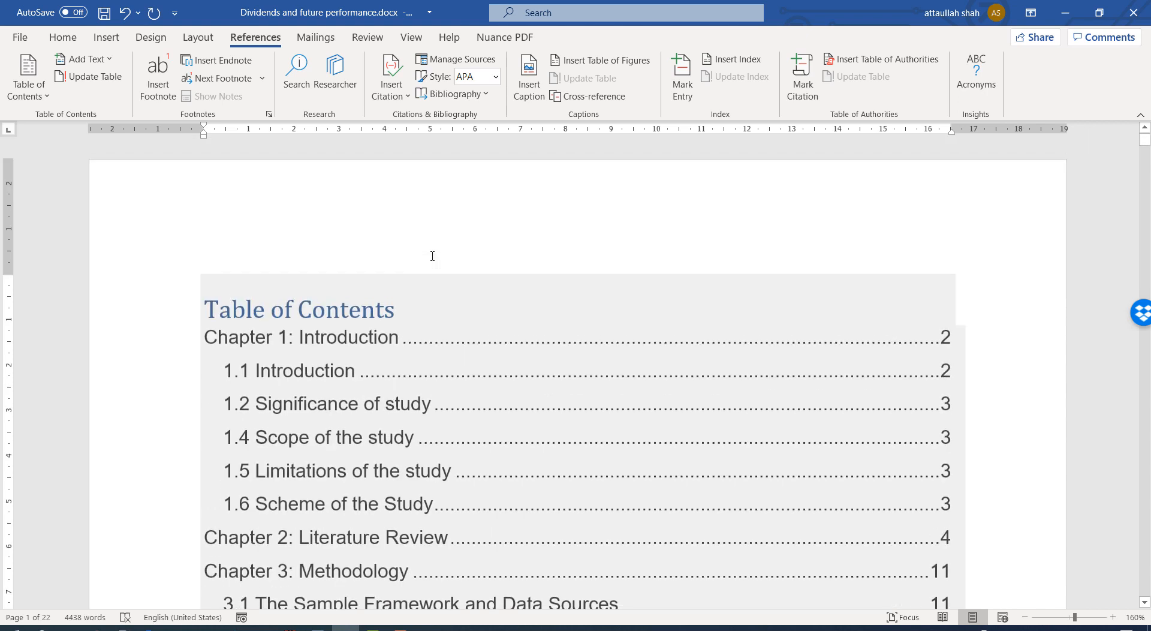
pyautogui.click(260, 229)
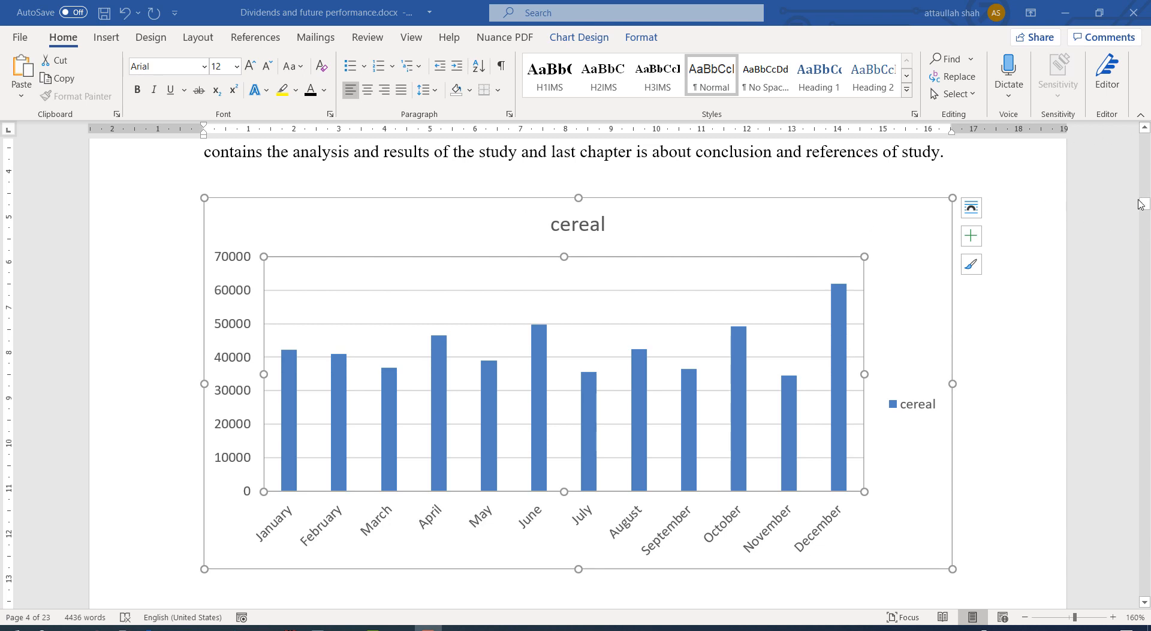
pyautogui.moveTo(1144, 204); pyautogui.dragTo(1147, 90)
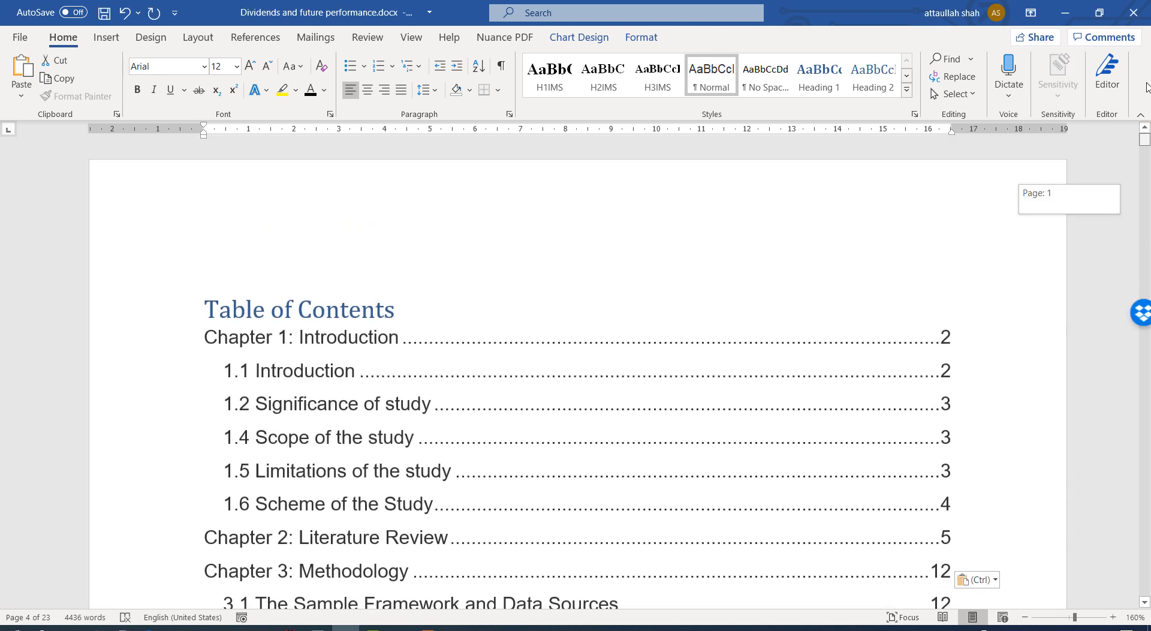
pyautogui.click(252, 300)
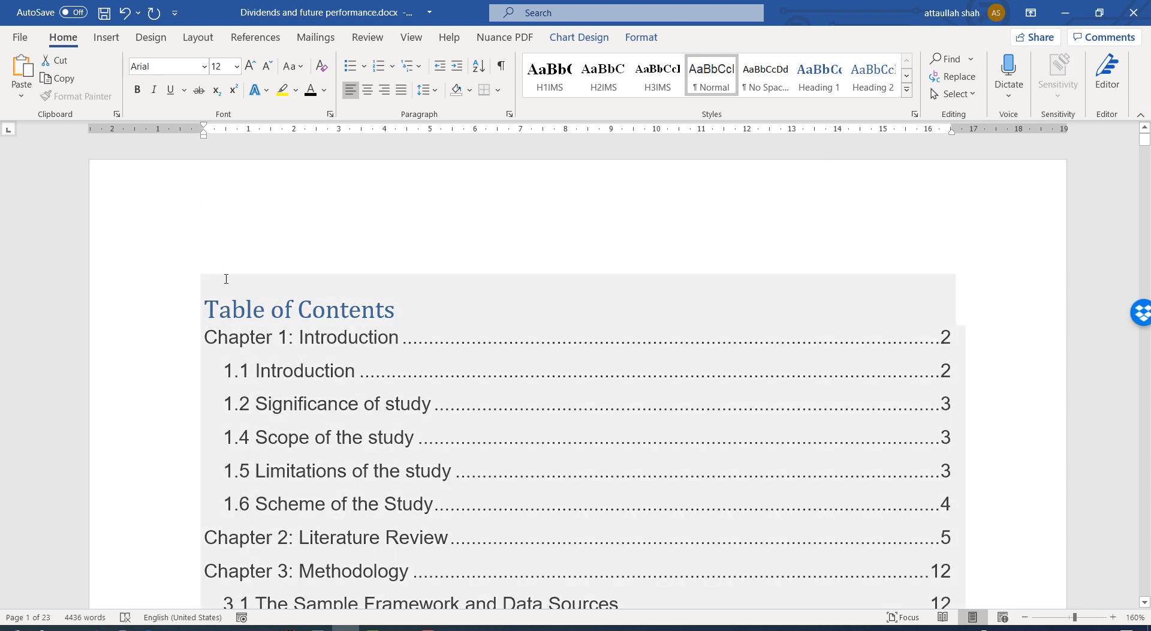
pyautogui.scroll(-15, 234, 273)
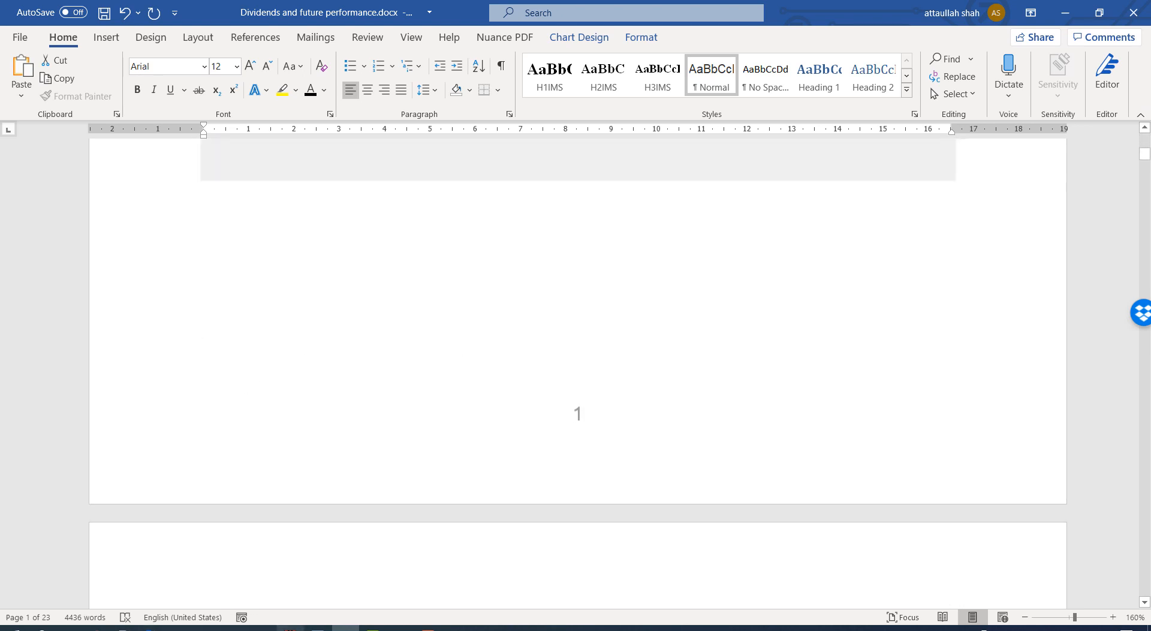
# - Switch to the Final Research document and examine its front matter, from the title page through the certificate, declaration and dedication
pyautogui.moveTo(346, 628)
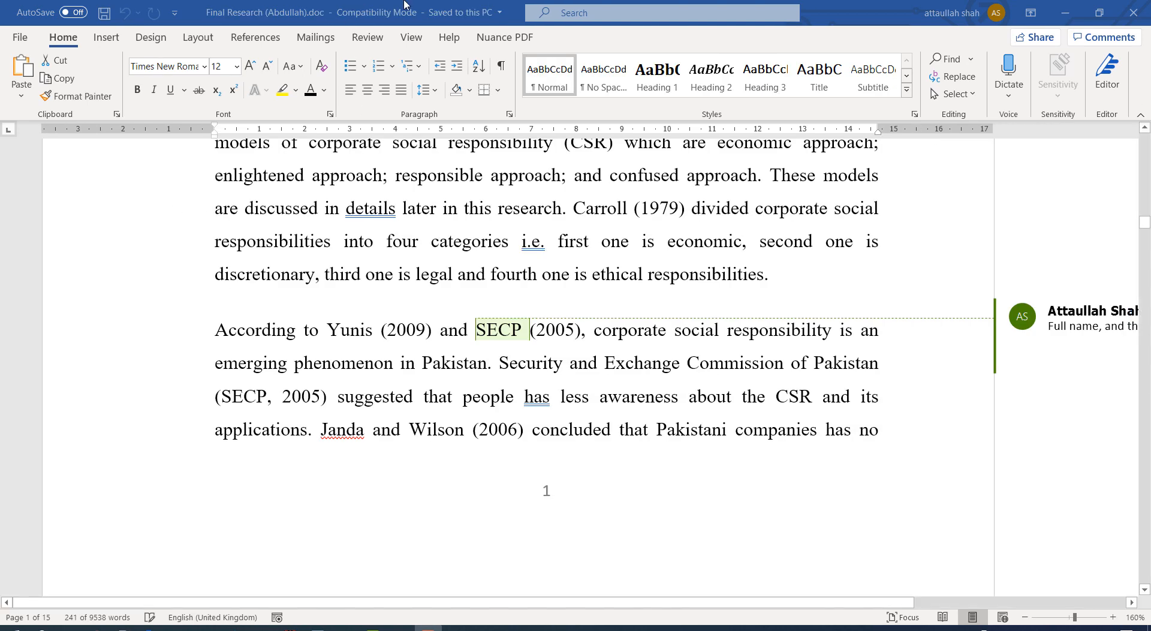
pyautogui.click(604, 324)
pyautogui.scroll(4, 781, 379)
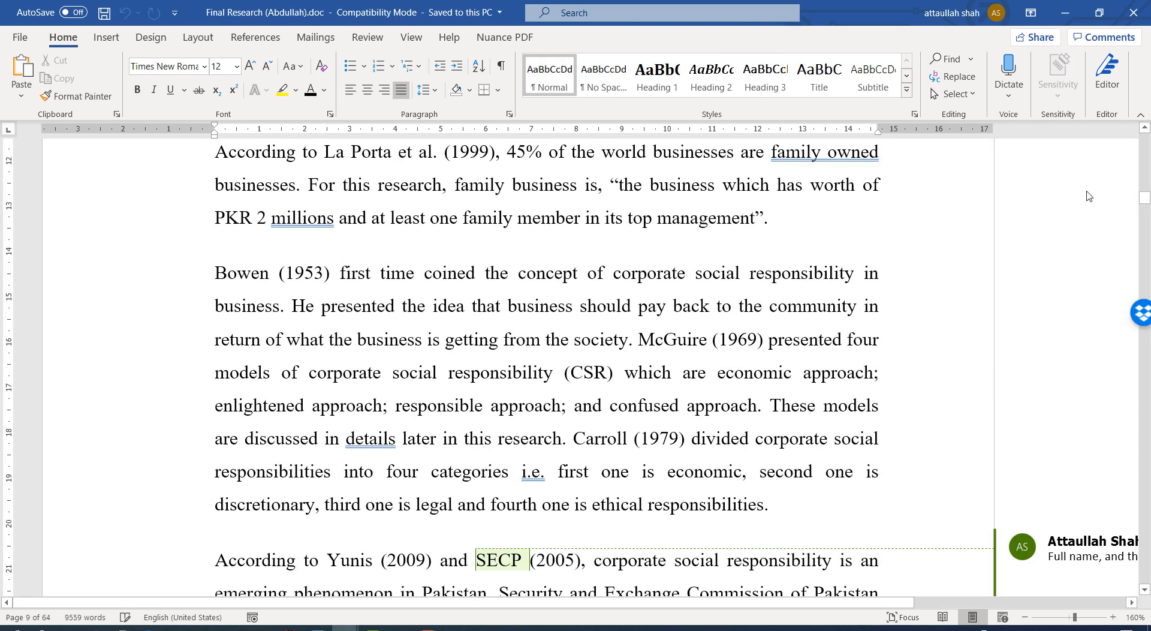
pyautogui.moveTo(1142, 204); pyautogui.dragTo(1145, 142)
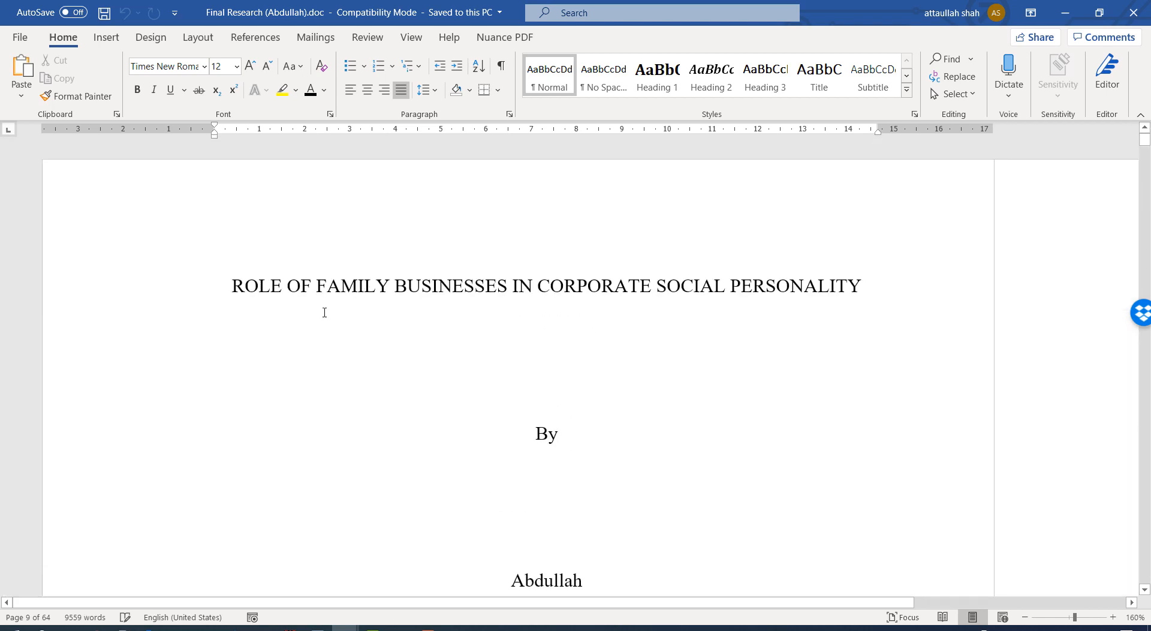
pyautogui.scroll(-12, 336, 290)
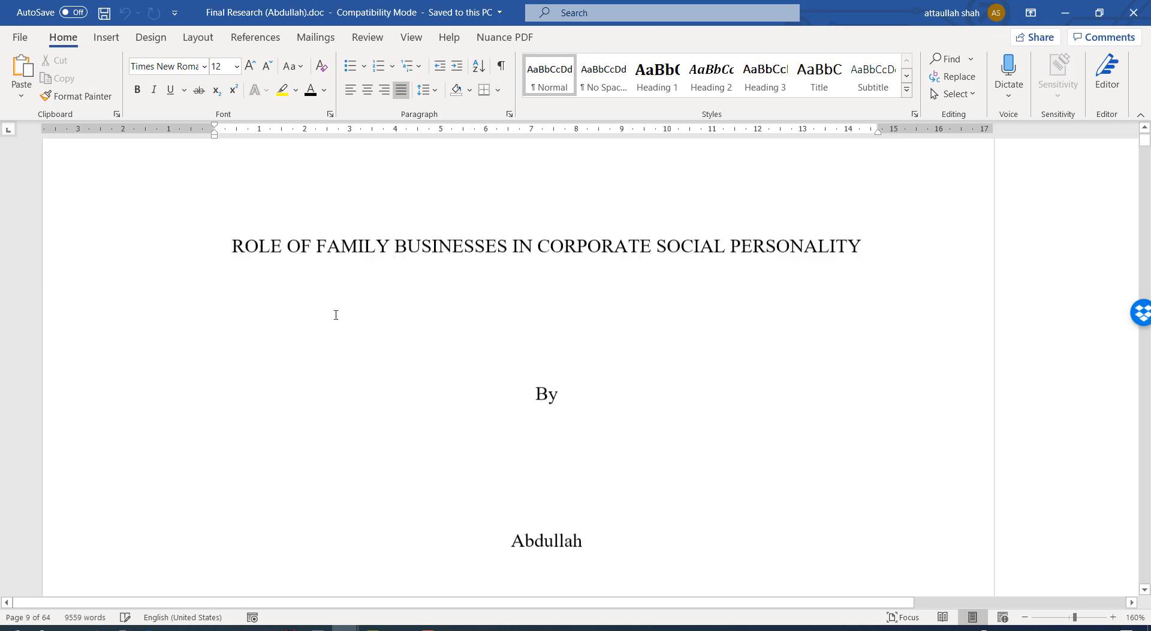
pyautogui.scroll(-5, 339, 341)
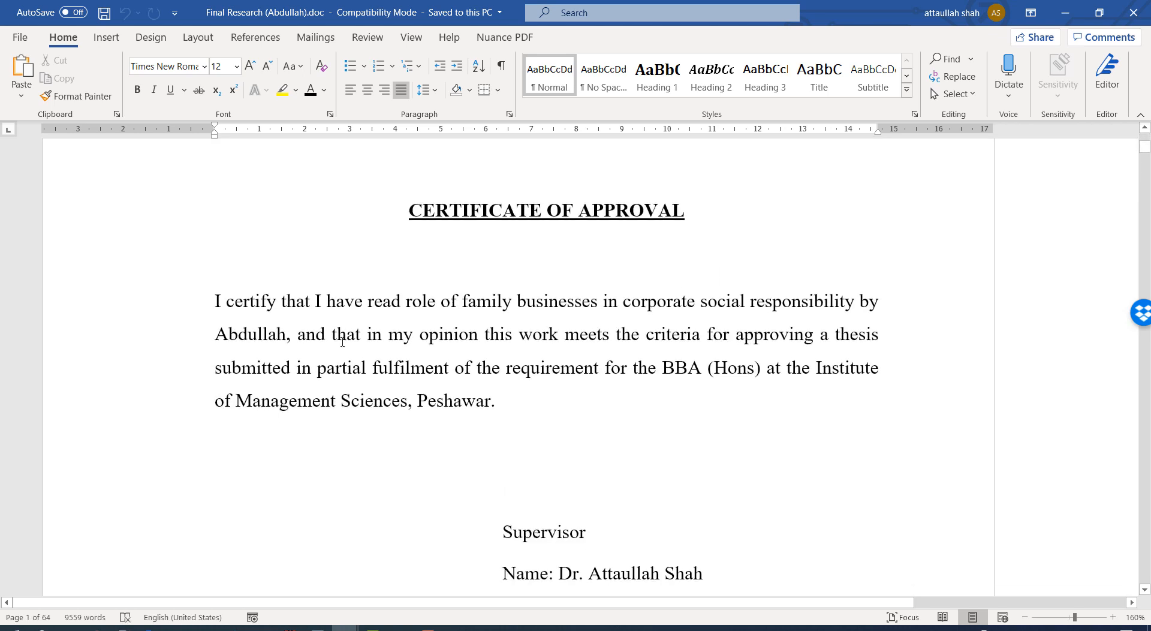
pyautogui.scroll(-20, 343, 343)
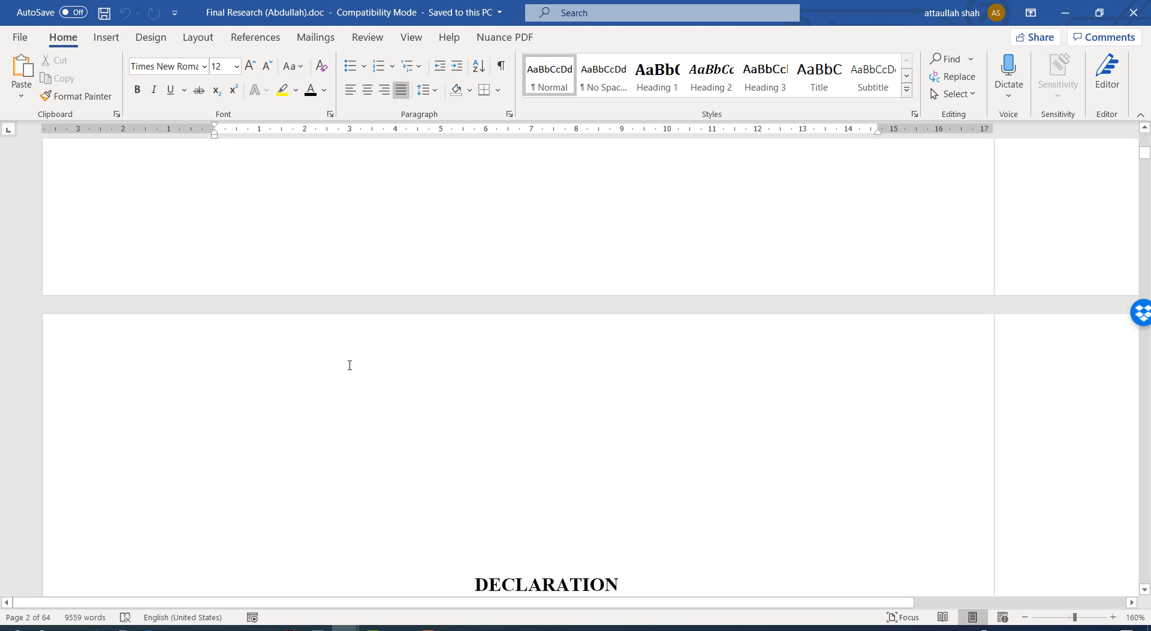
pyautogui.scroll(-15, 351, 365)
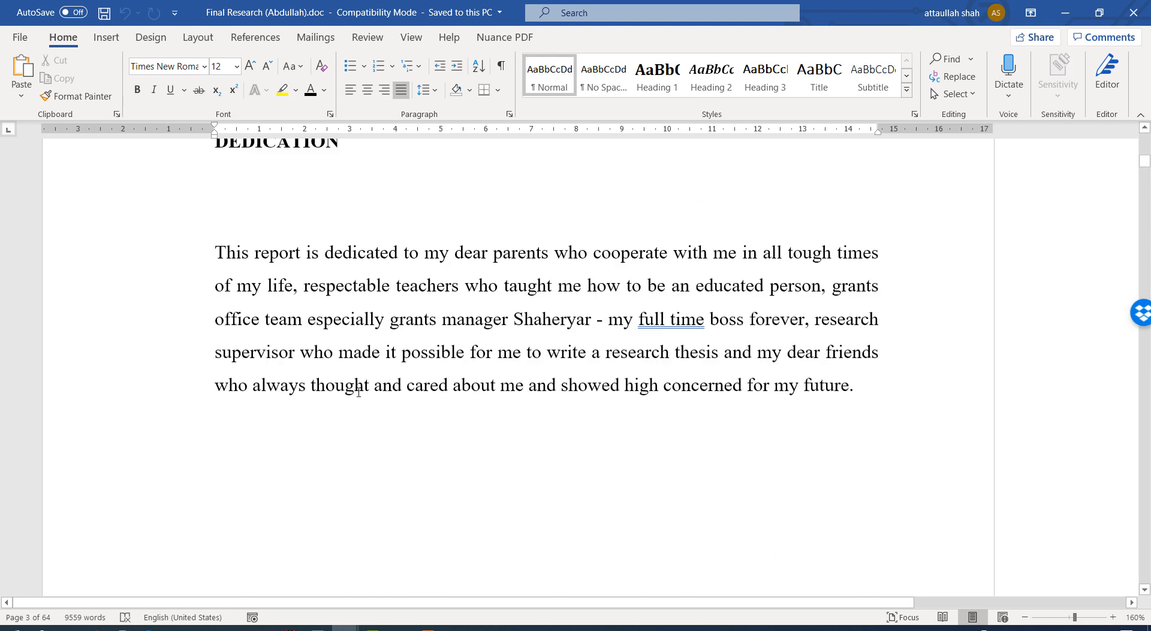
pyautogui.scroll(2, 358, 392)
pyautogui.scroll(-6, 358, 392)
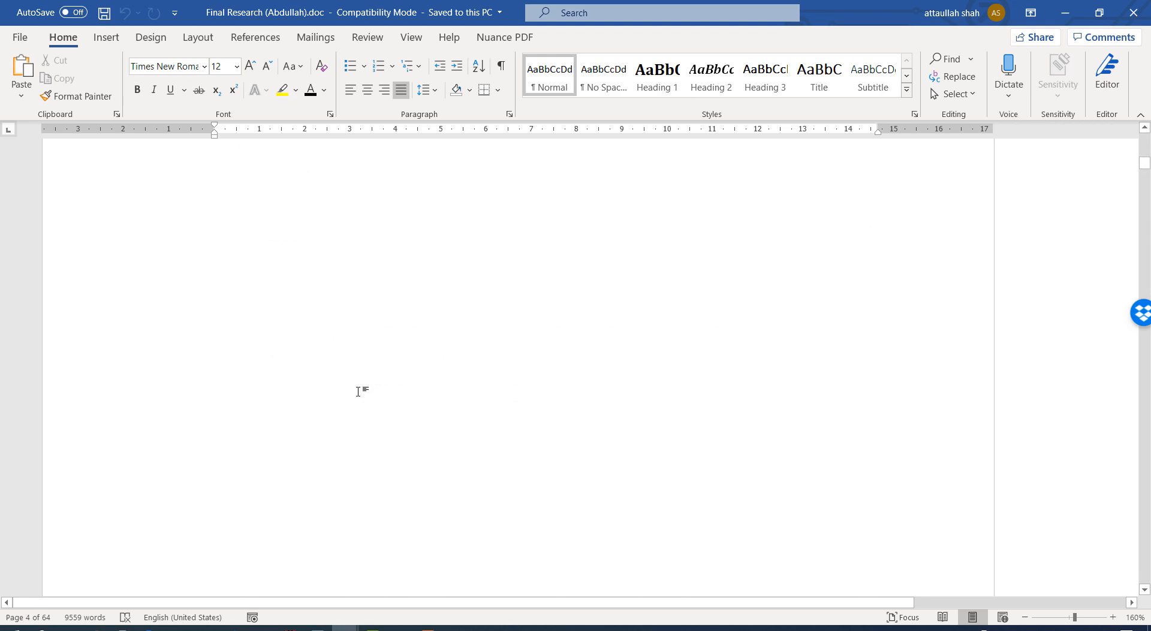
pyautogui.scroll(-15, 359, 391)
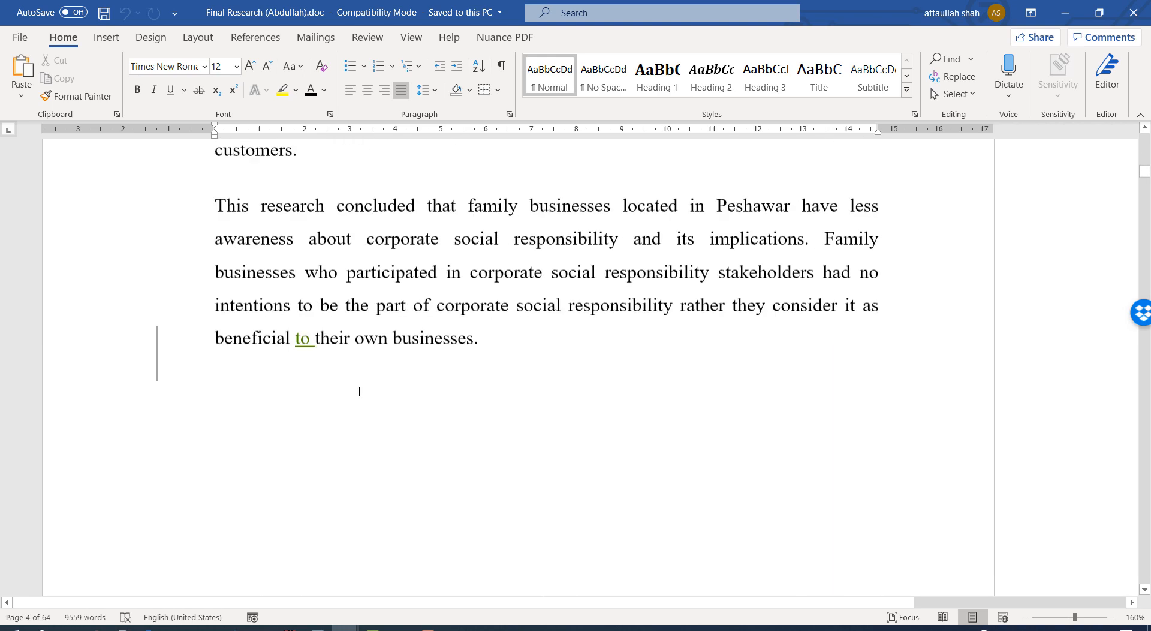
# - Look through the Final Research contents list and check the footer page number on the first page of Chapter 01
pyautogui.scroll(-20, 359, 391)
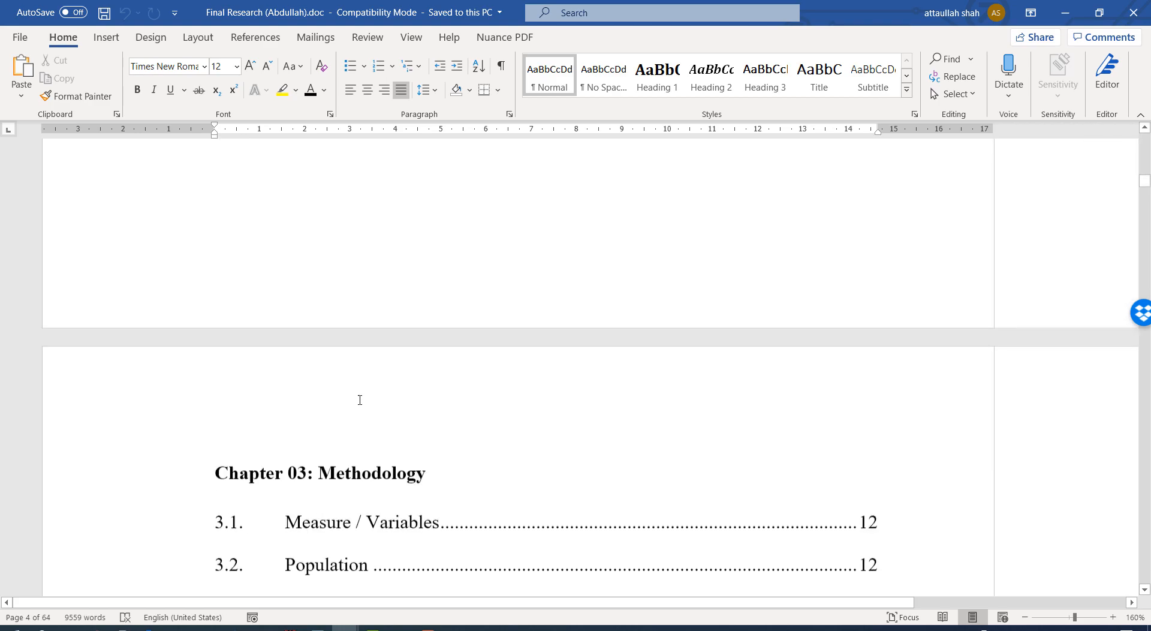
pyautogui.scroll(-20, 363, 400)
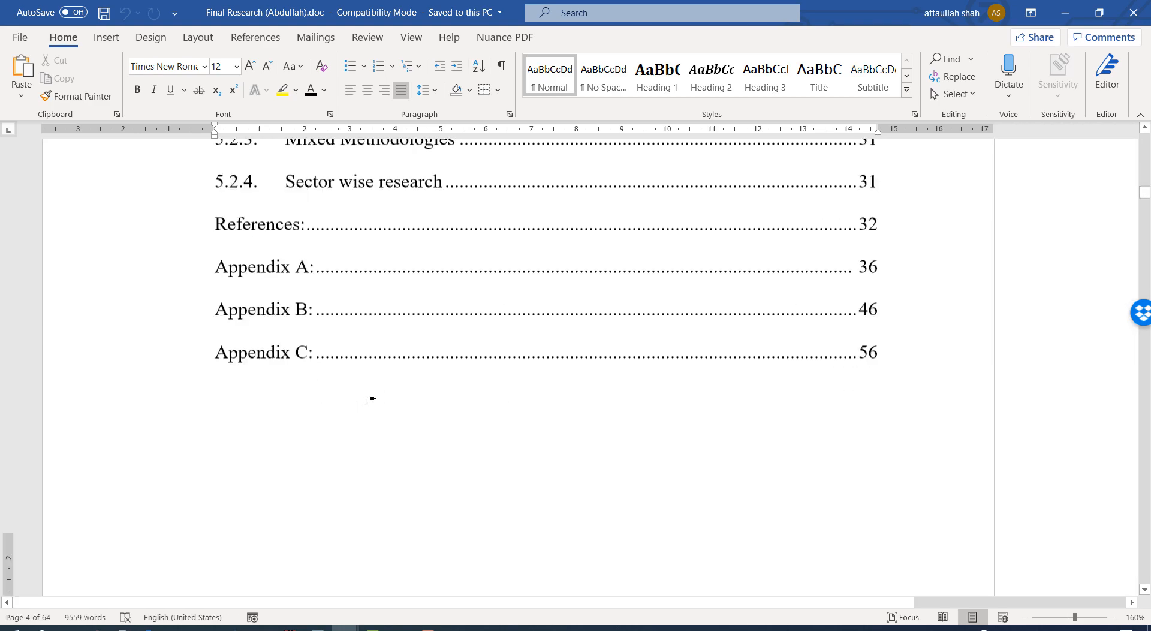
pyautogui.scroll(-10, 367, 400)
pyautogui.scroll(14, 368, 399)
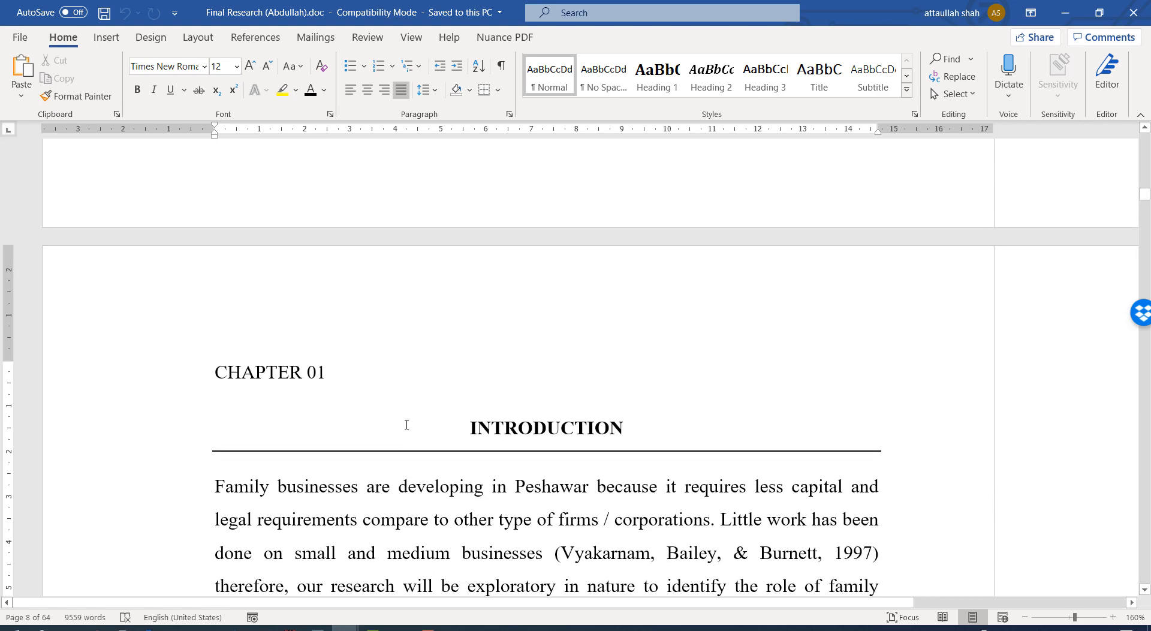
pyautogui.scroll(-15, 516, 461)
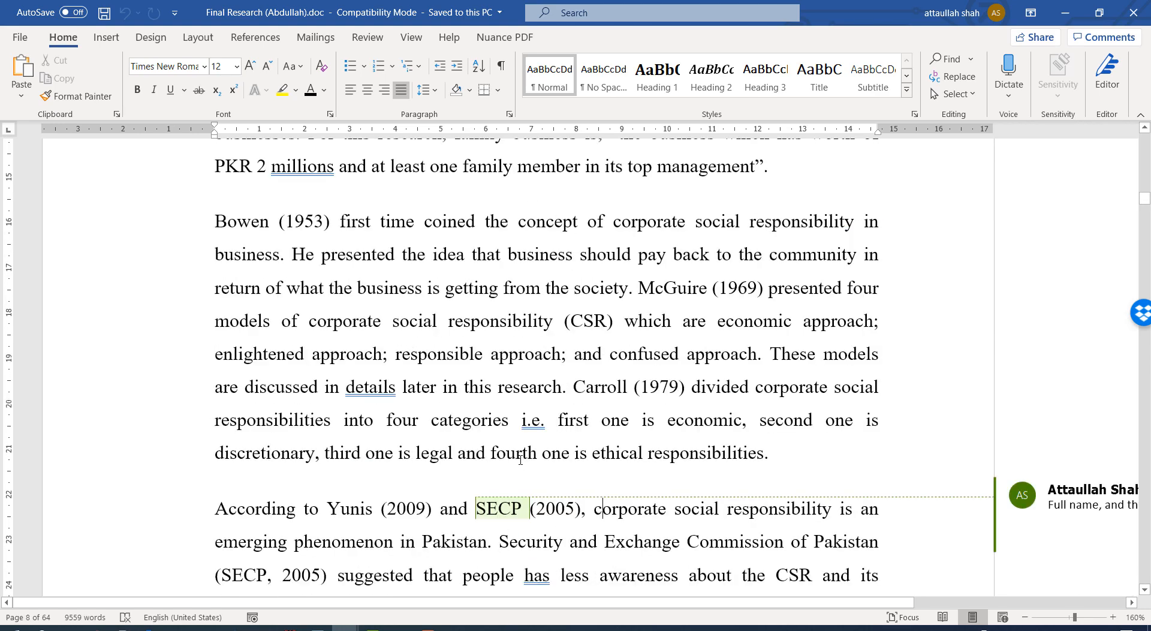
pyautogui.scroll(-2, 528, 436)
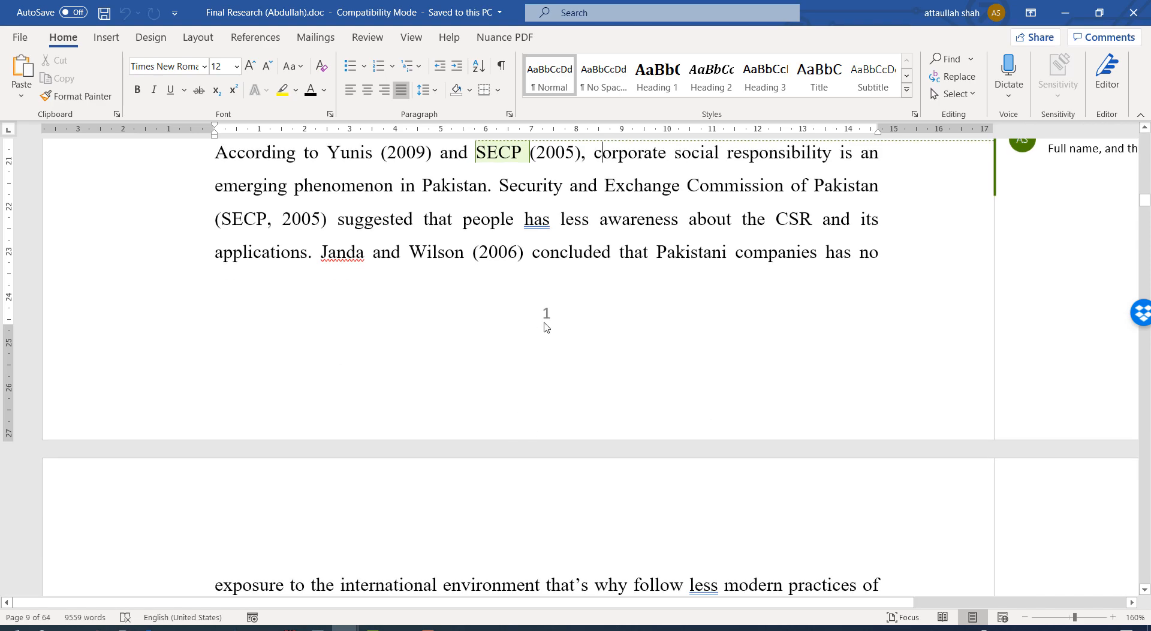
# - Look back from Chapter 01 through the contents pages and check the footer page numbering on the front matter pages
pyautogui.scroll(20, 540, 321)
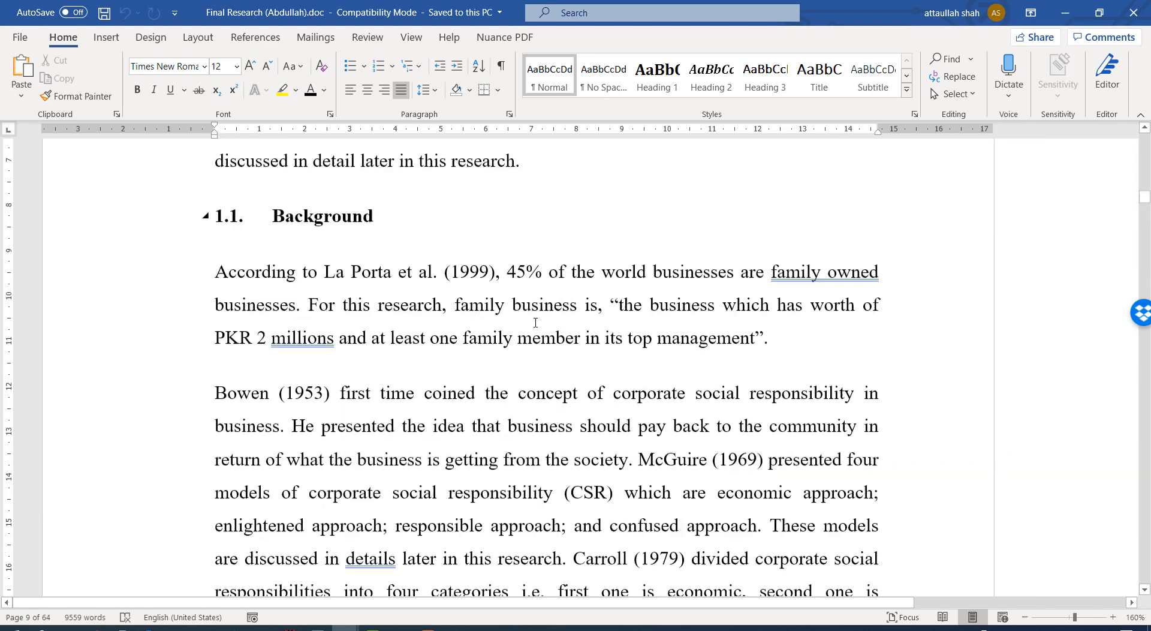
pyautogui.scroll(12, 536, 323)
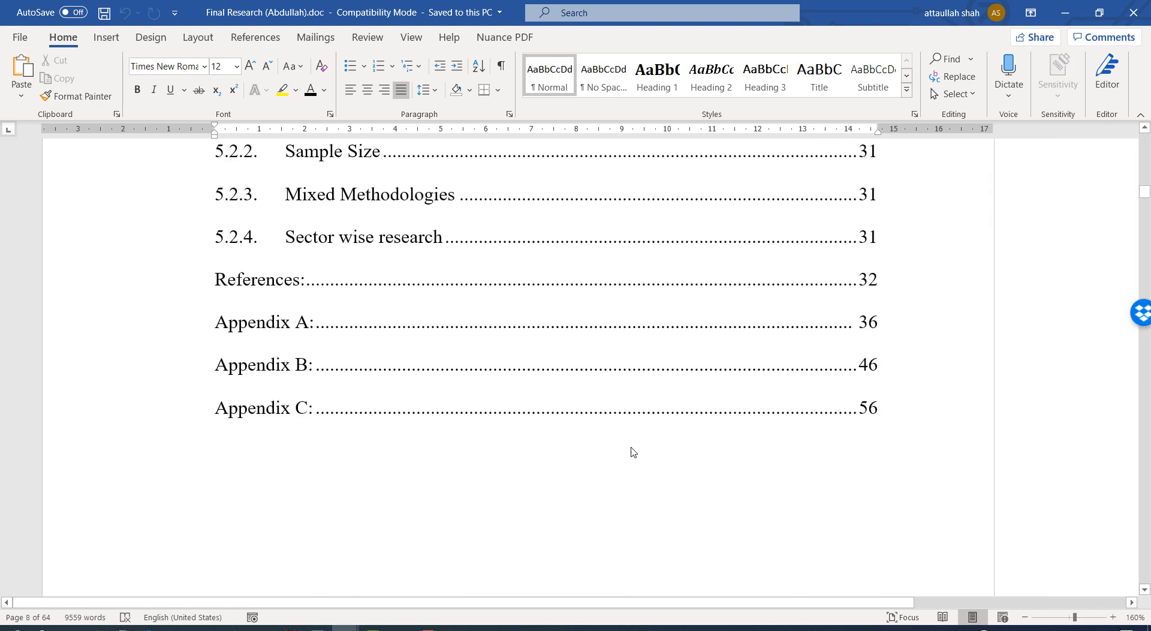
pyautogui.scroll(-8, 627, 432)
pyautogui.scroll(15, 608, 342)
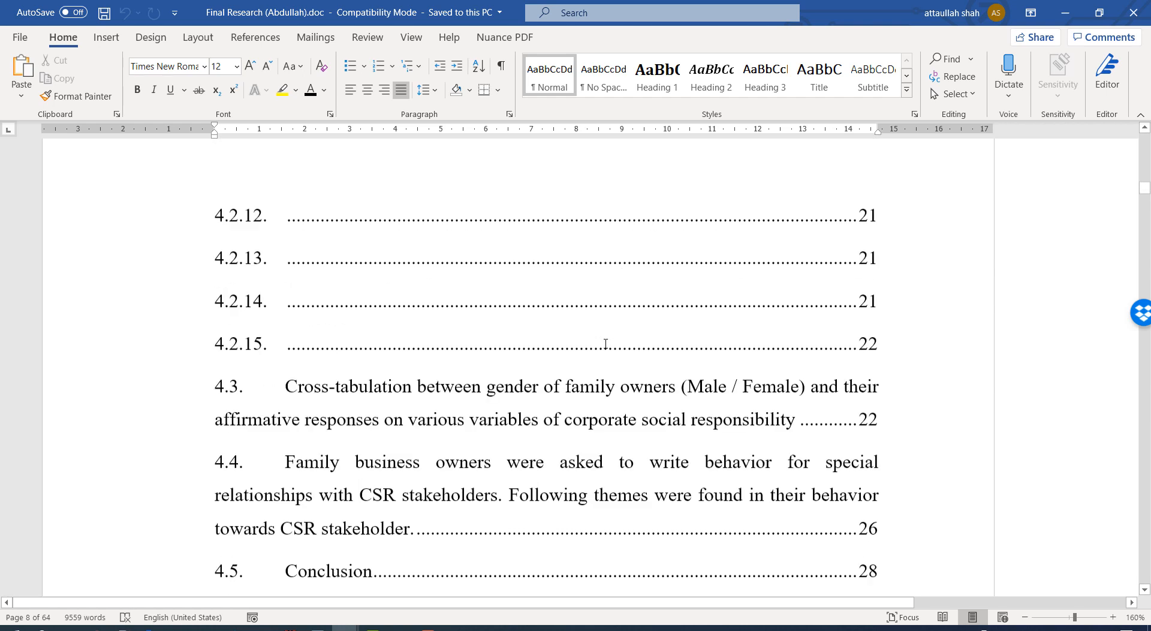
pyautogui.scroll(-3, 605, 344)
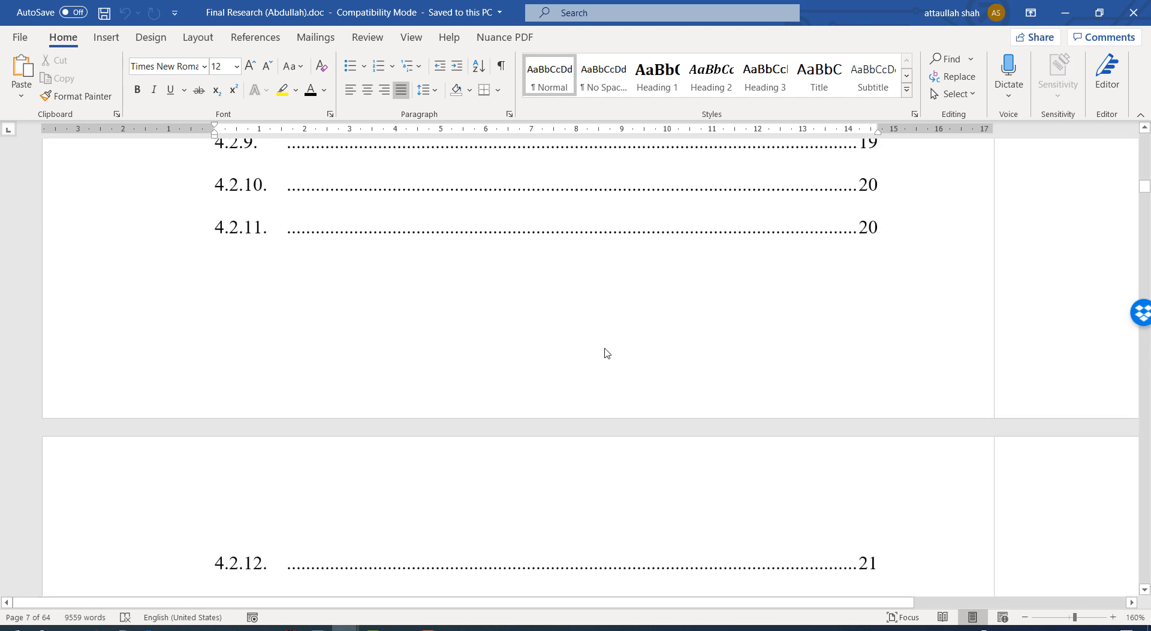
pyautogui.scroll(10, 606, 344)
pyautogui.scroll(15, 605, 349)
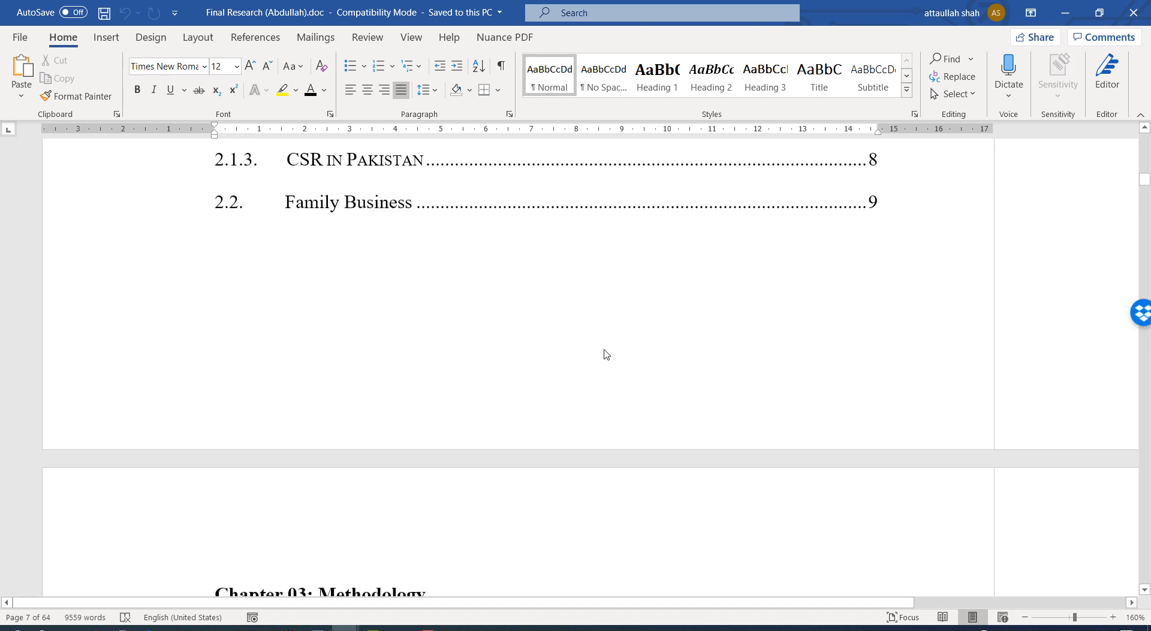
pyautogui.scroll(15, 553, 382)
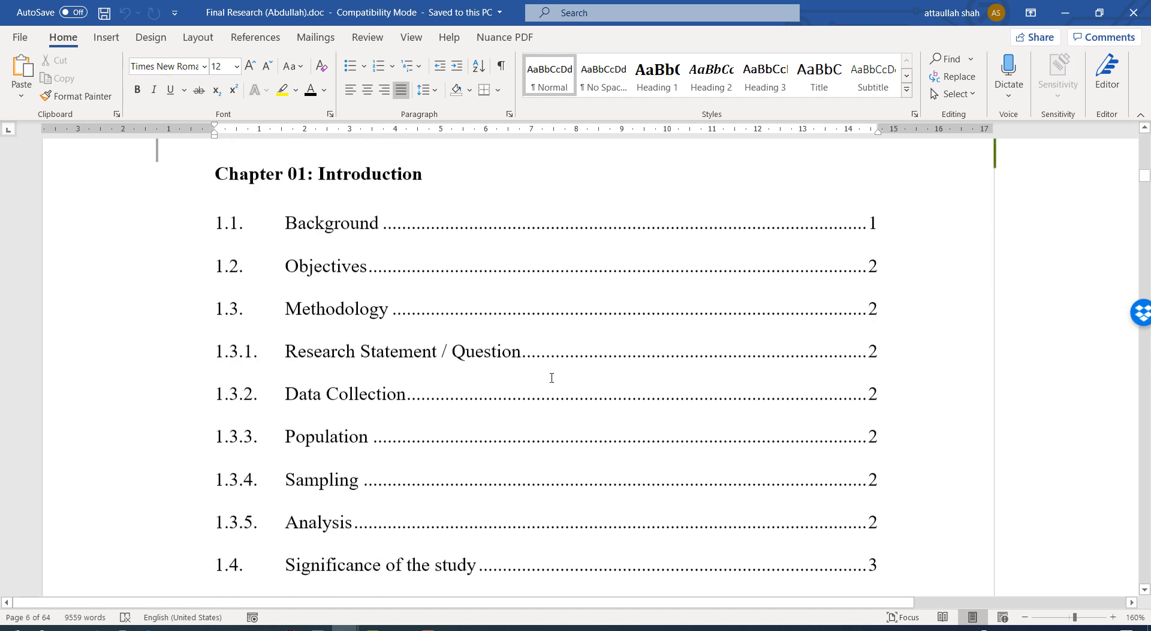
pyautogui.scroll(1, 552, 381)
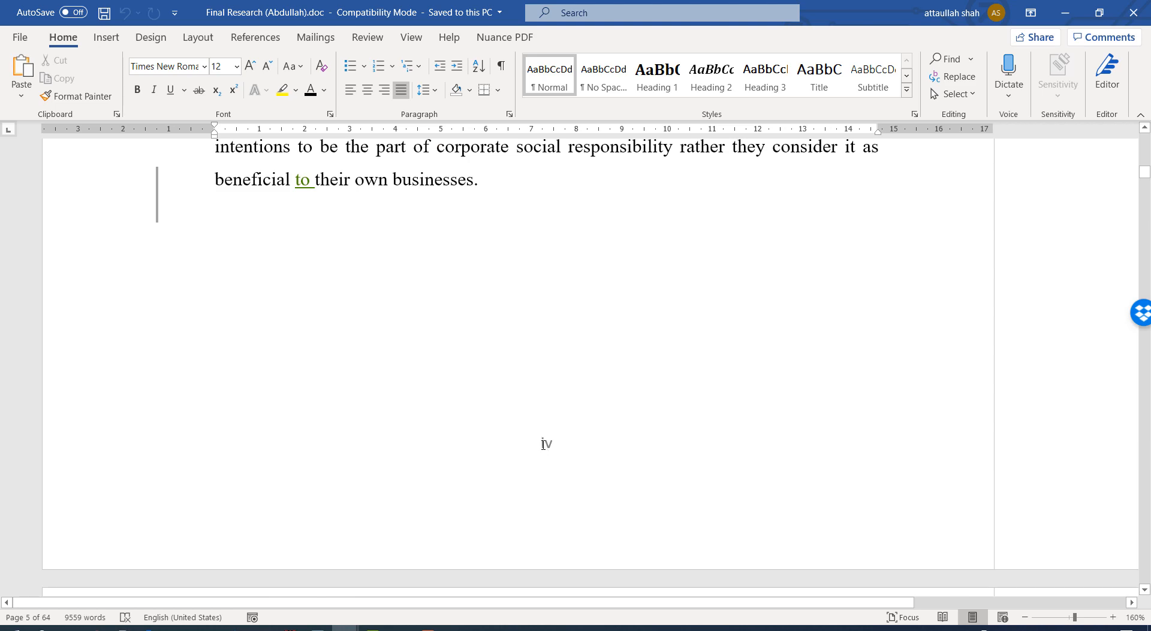
pyautogui.scroll(10, 542, 444)
pyautogui.scroll(5, 543, 444)
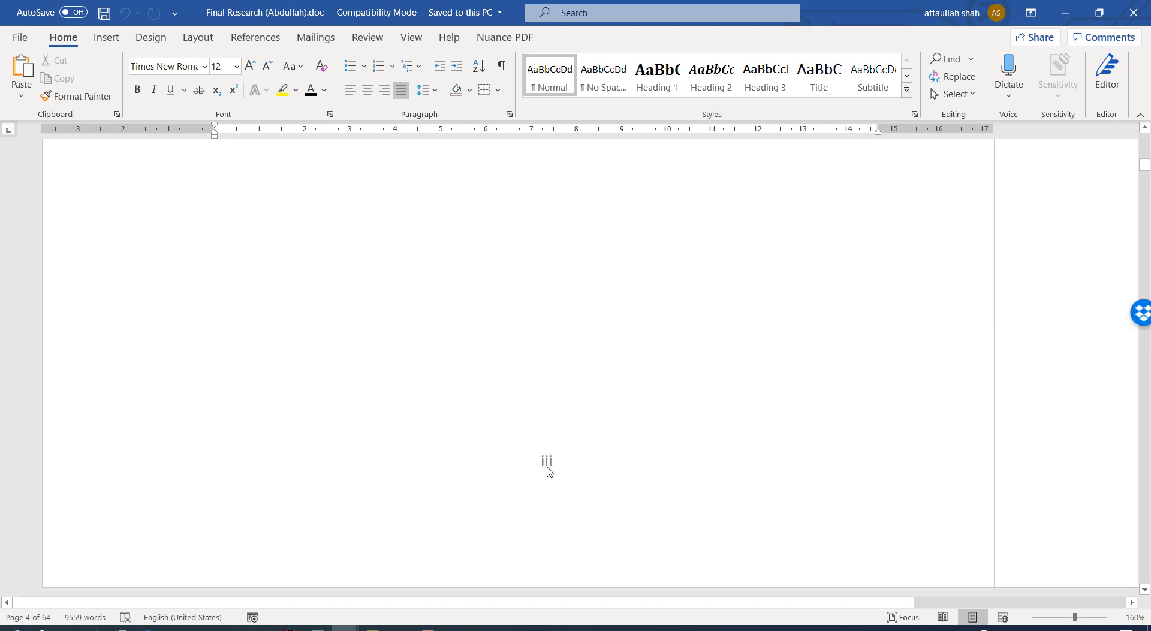
# - Add blank lines on the front matter page numbered iii, down to just above its footer page number
pyautogui.click(549, 464)
pyautogui.press('Return')
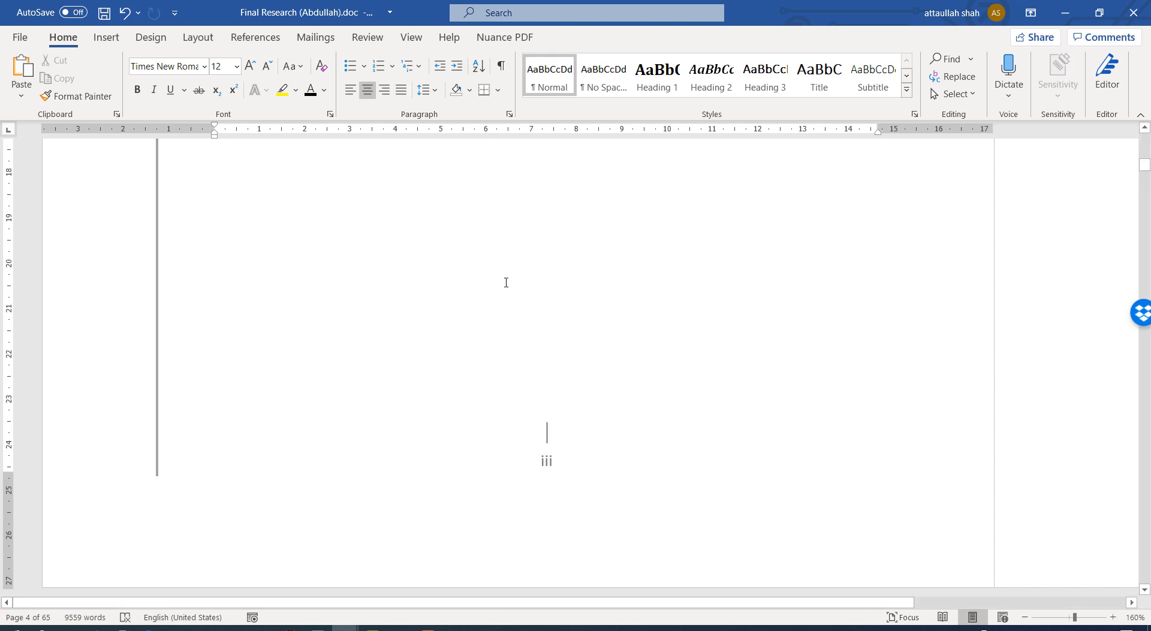
pyautogui.scroll(10, 373, 273)
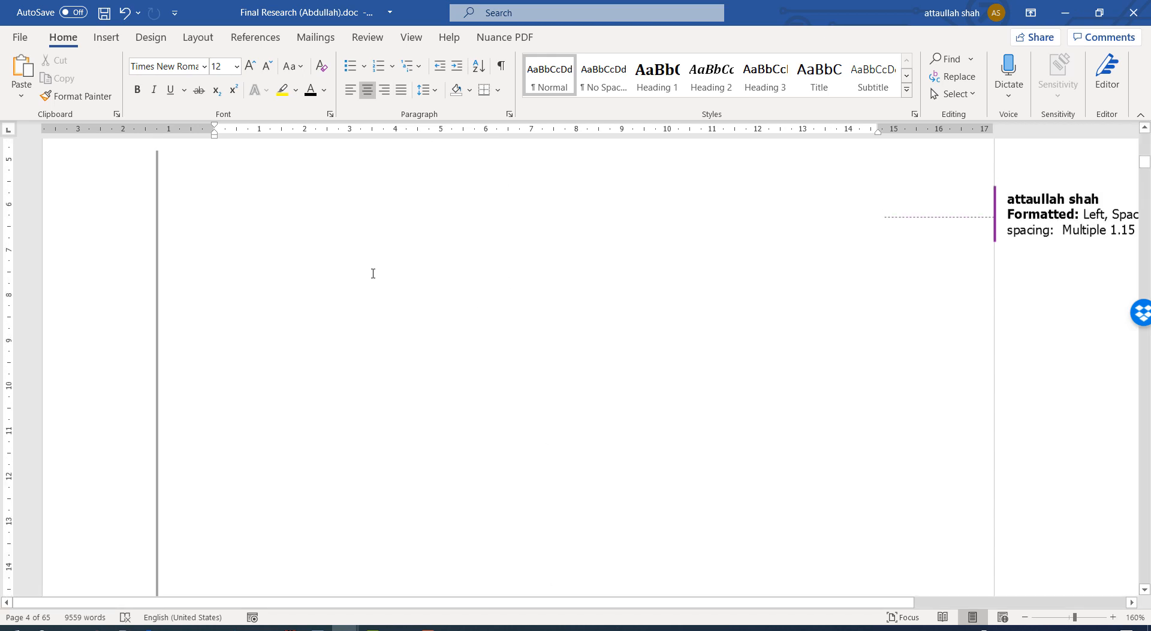
pyautogui.scroll(10, 381, 279)
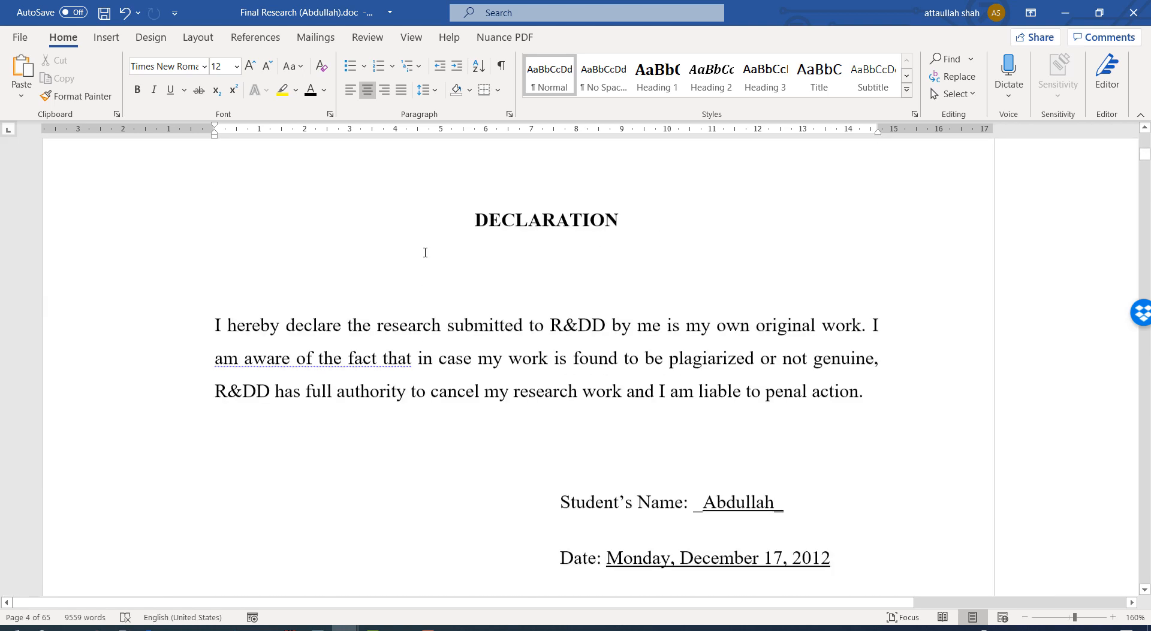
pyautogui.scroll(-8, 519, 342)
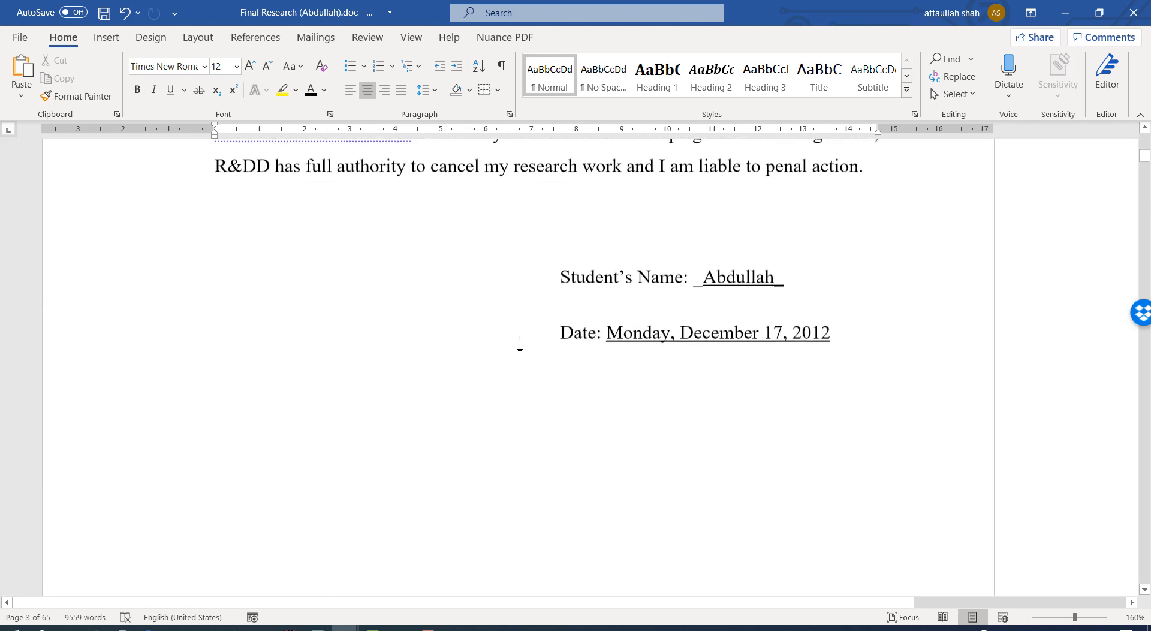
# - Look through the pages following the declaration, from the abstract to the last appendix entries of the contents list
pyautogui.scroll(-15, 521, 353)
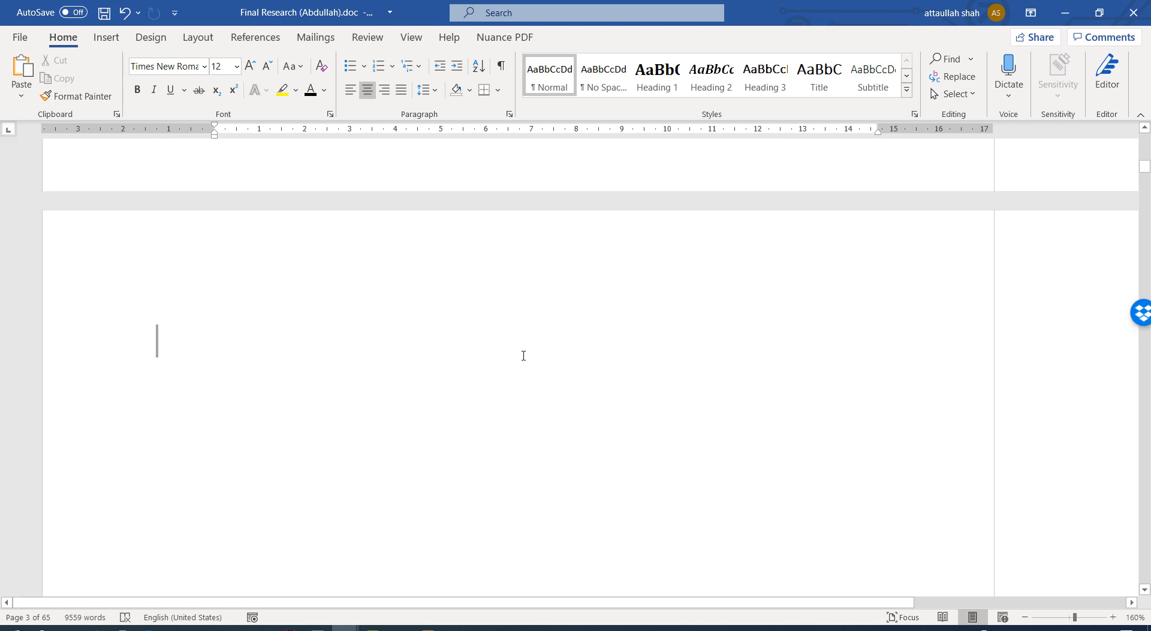
pyautogui.scroll(-20, 523, 355)
pyautogui.scroll(2, 523, 356)
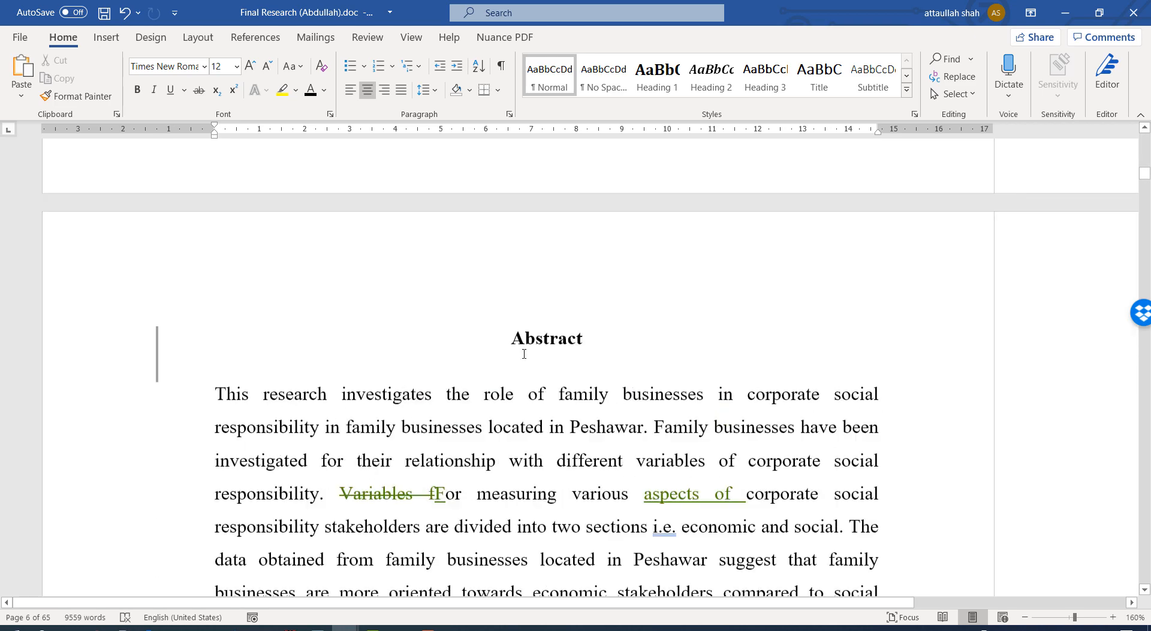
pyautogui.scroll(-4, 524, 354)
pyautogui.scroll(-15, 524, 354)
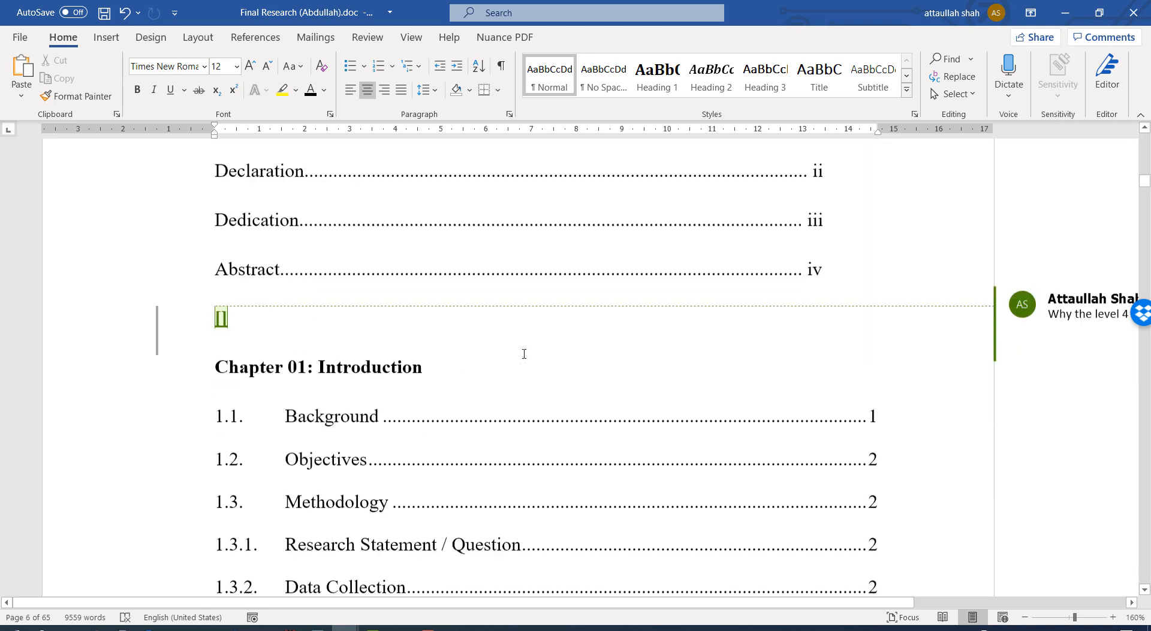
pyautogui.scroll(-15, 524, 353)
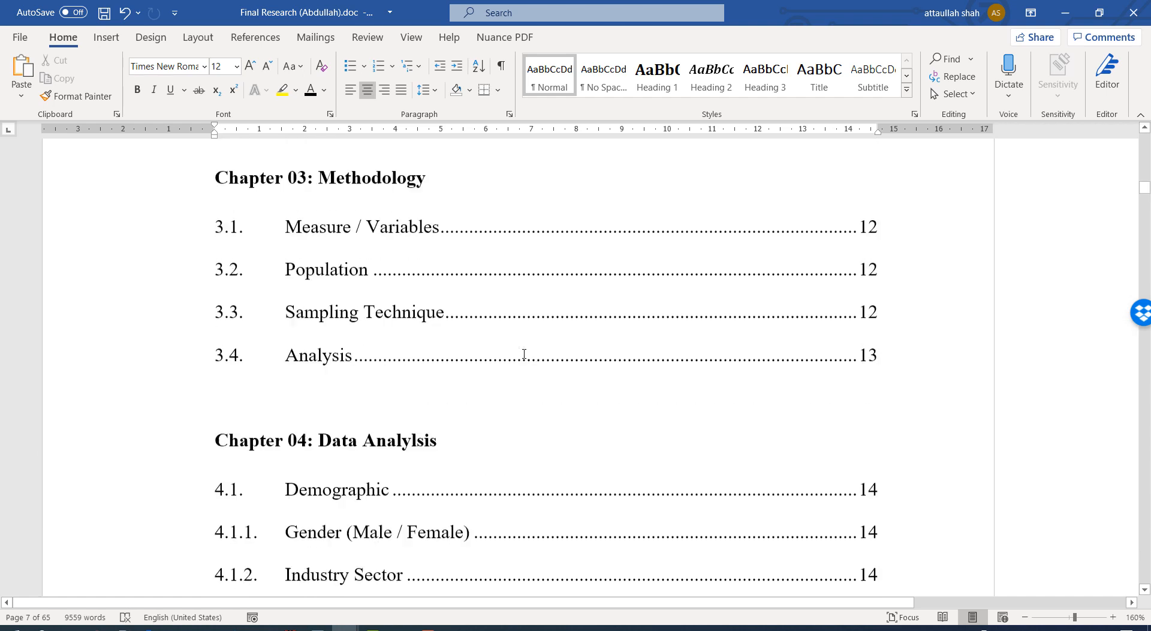
pyautogui.scroll(-12, 524, 353)
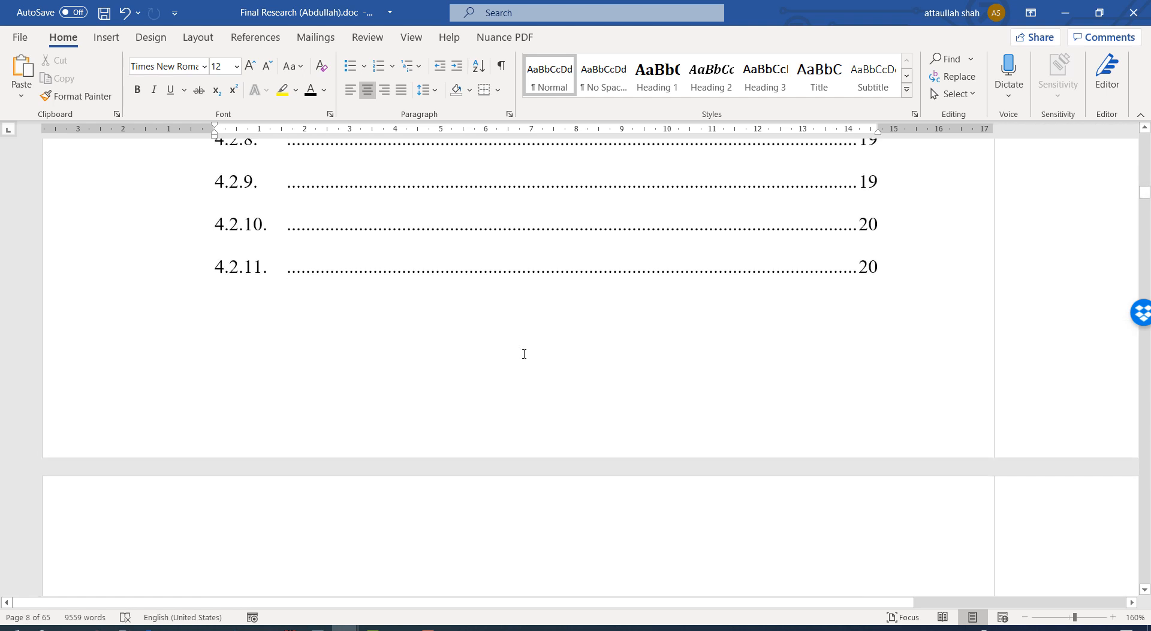
pyautogui.scroll(-12, 525, 357)
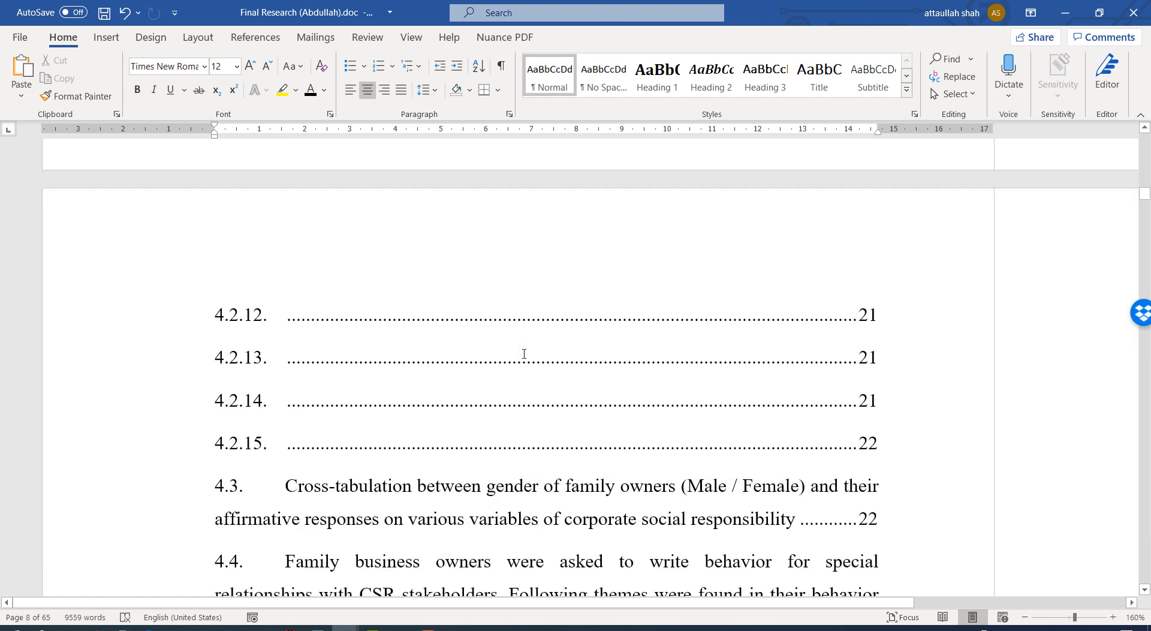
pyautogui.scroll(-10, 524, 353)
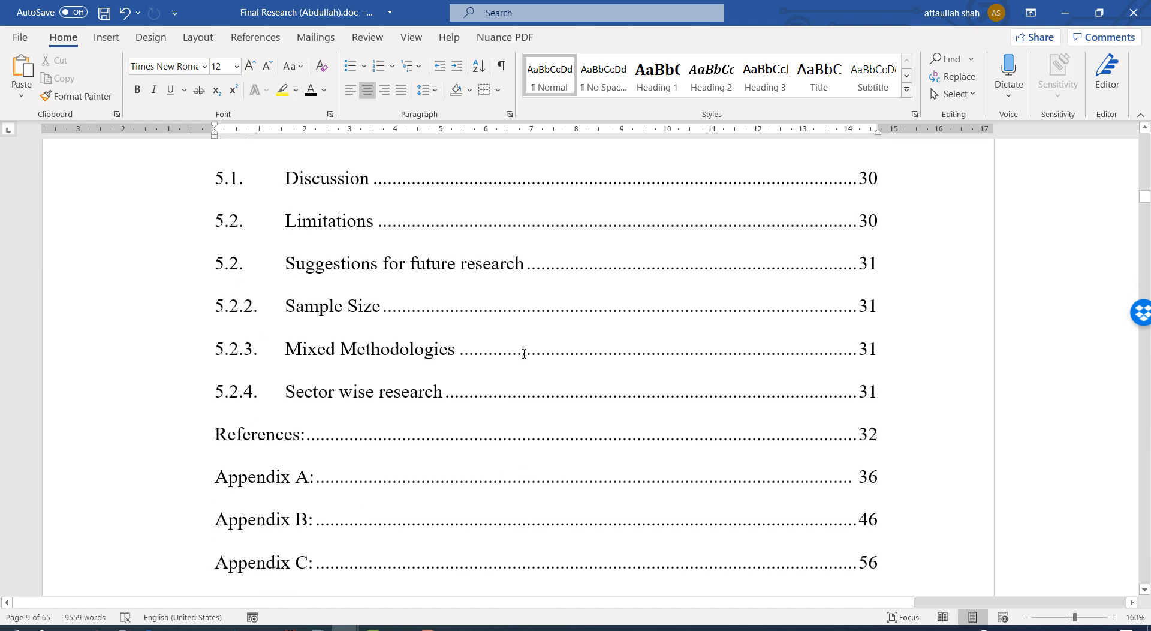
pyautogui.scroll(-4, 524, 354)
pyautogui.scroll(4, 524, 352)
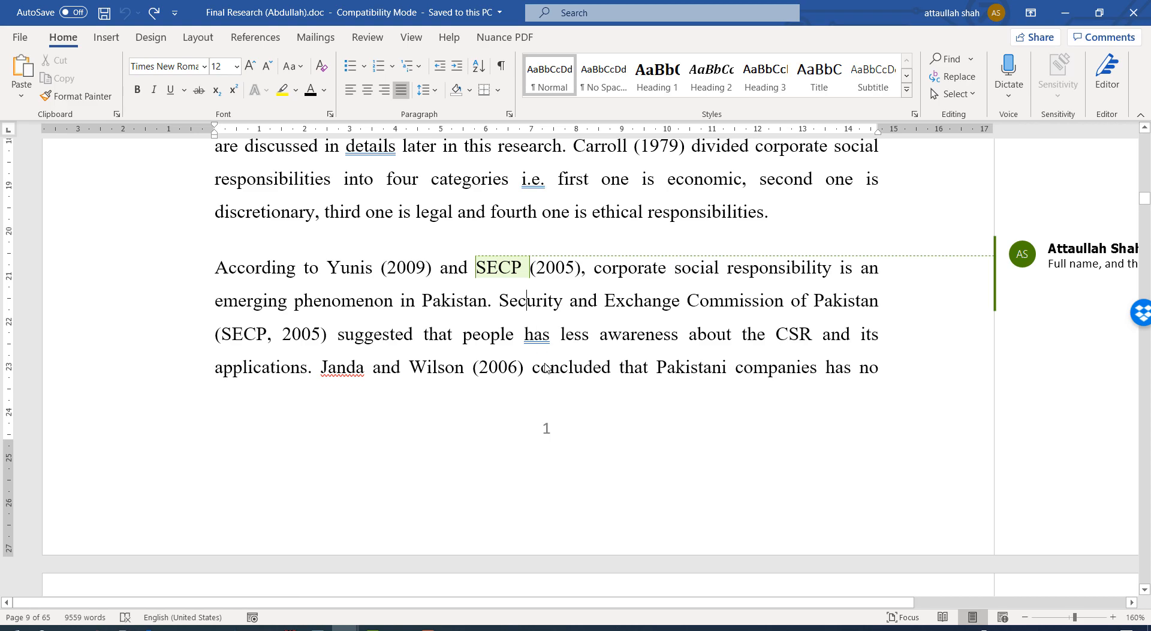
# - Add a new line below the Appendix C entry of the contents list and insert a Next Page section break there
pyautogui.scroll(-3, 659, 443)
pyautogui.scroll(20, 658, 441)
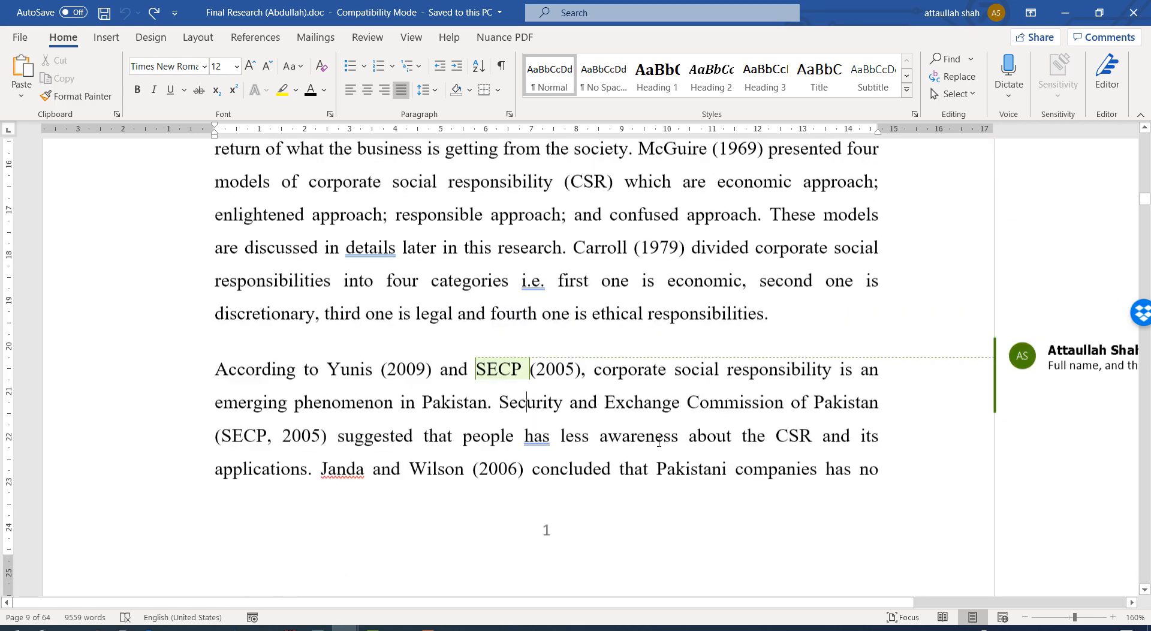
pyautogui.scroll(8, 659, 442)
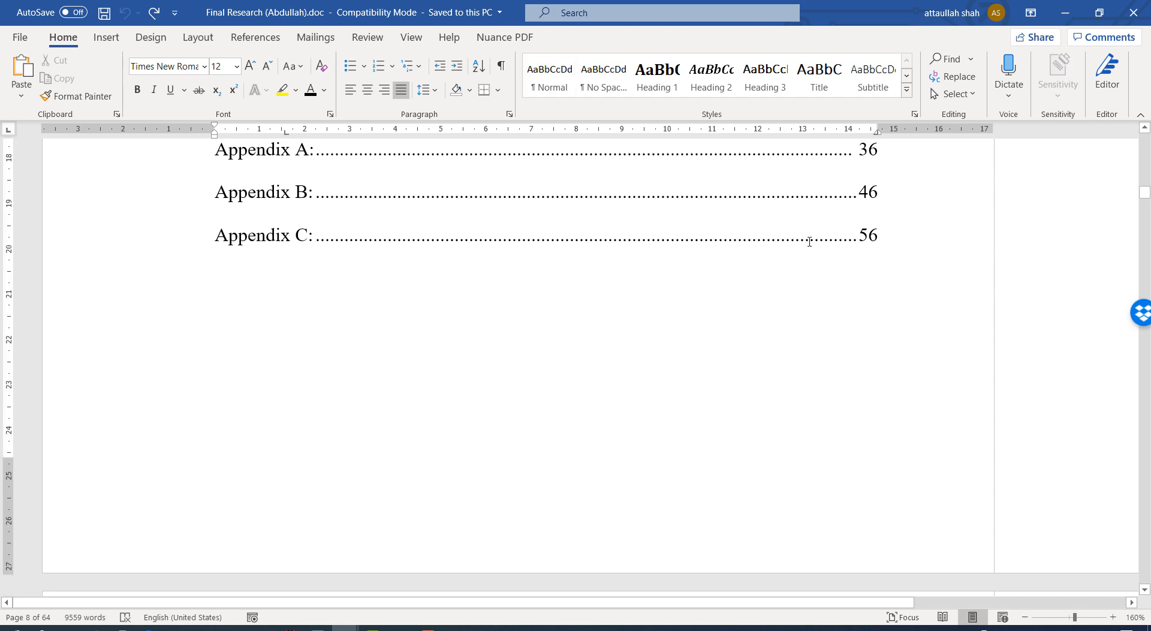
pyautogui.click(932, 227)
pyautogui.press('Return')
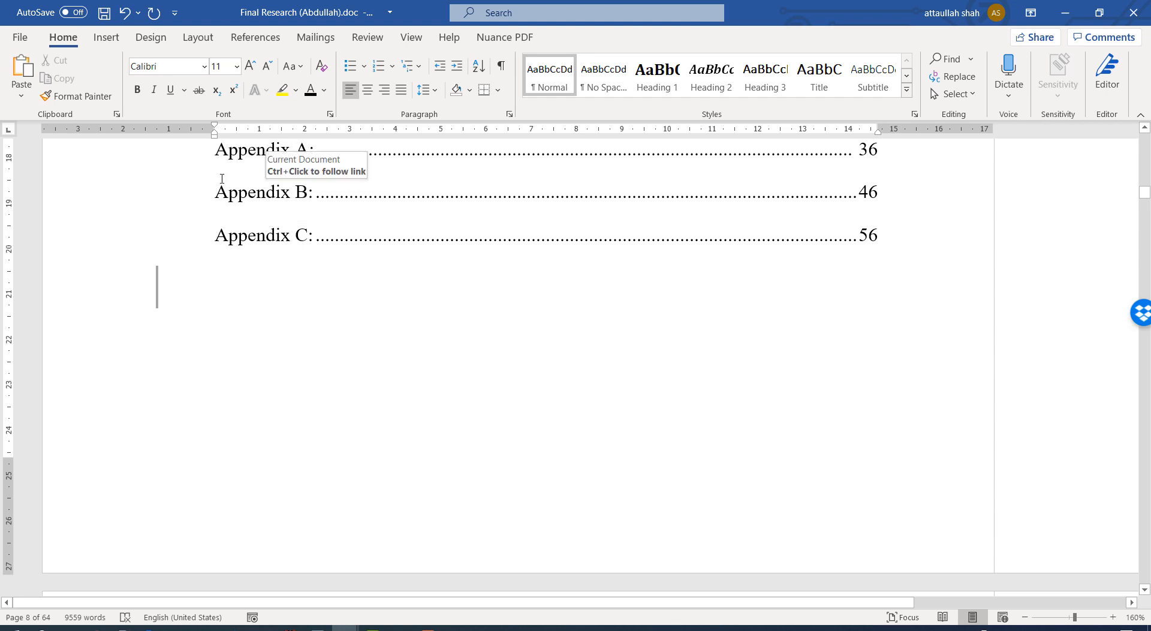
pyautogui.click(105, 40)
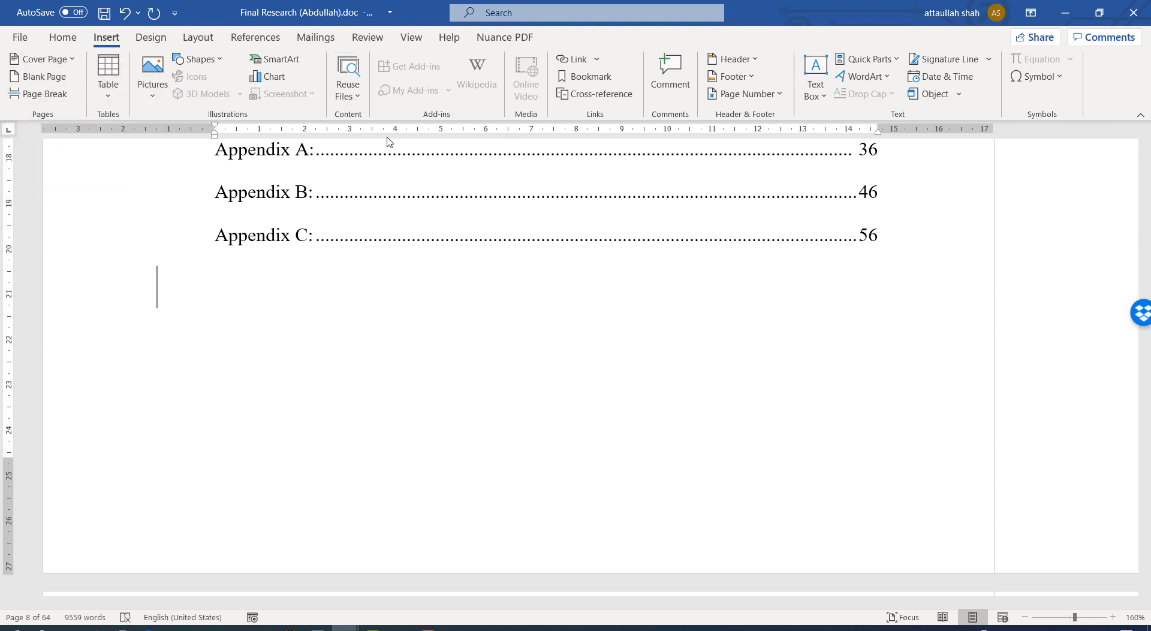
pyautogui.click(195, 40)
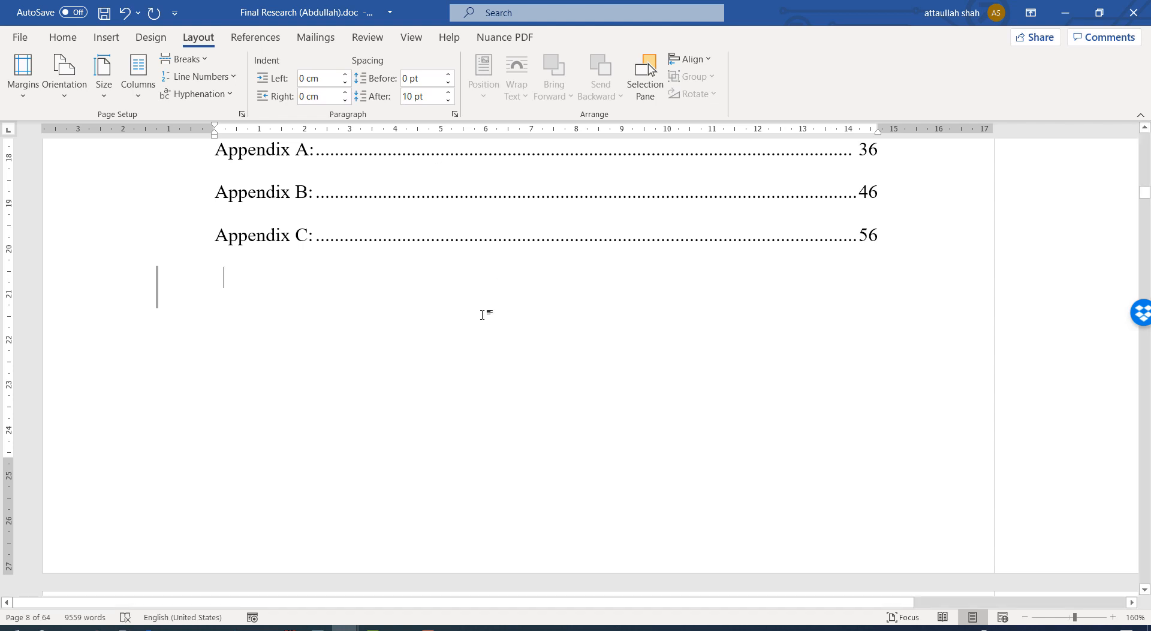
pyautogui.click(201, 62)
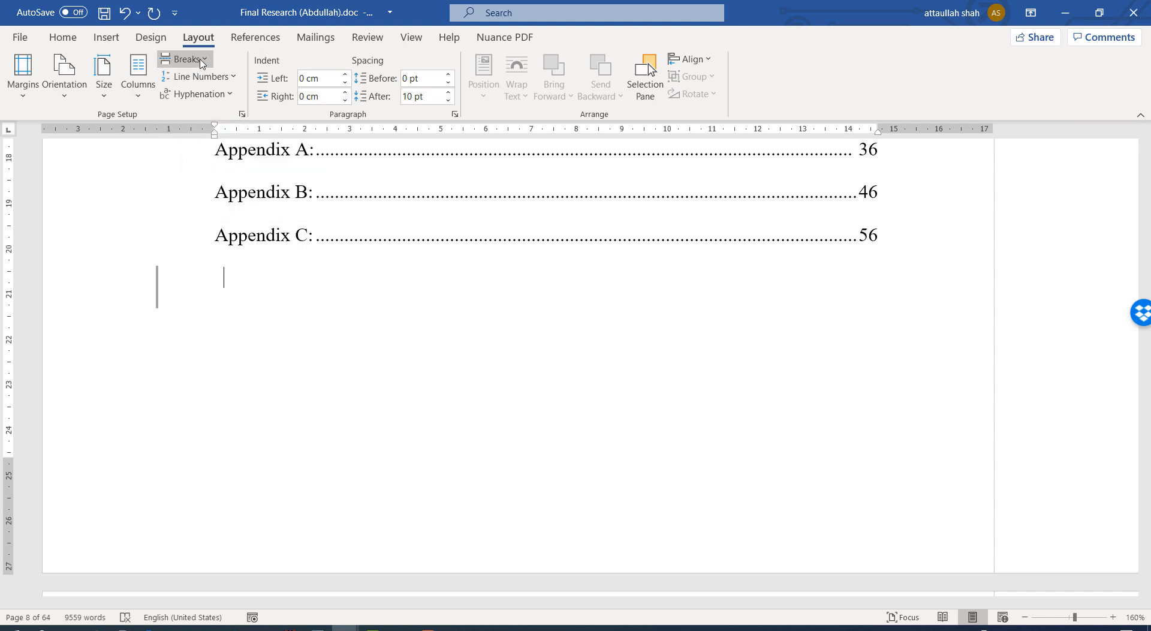
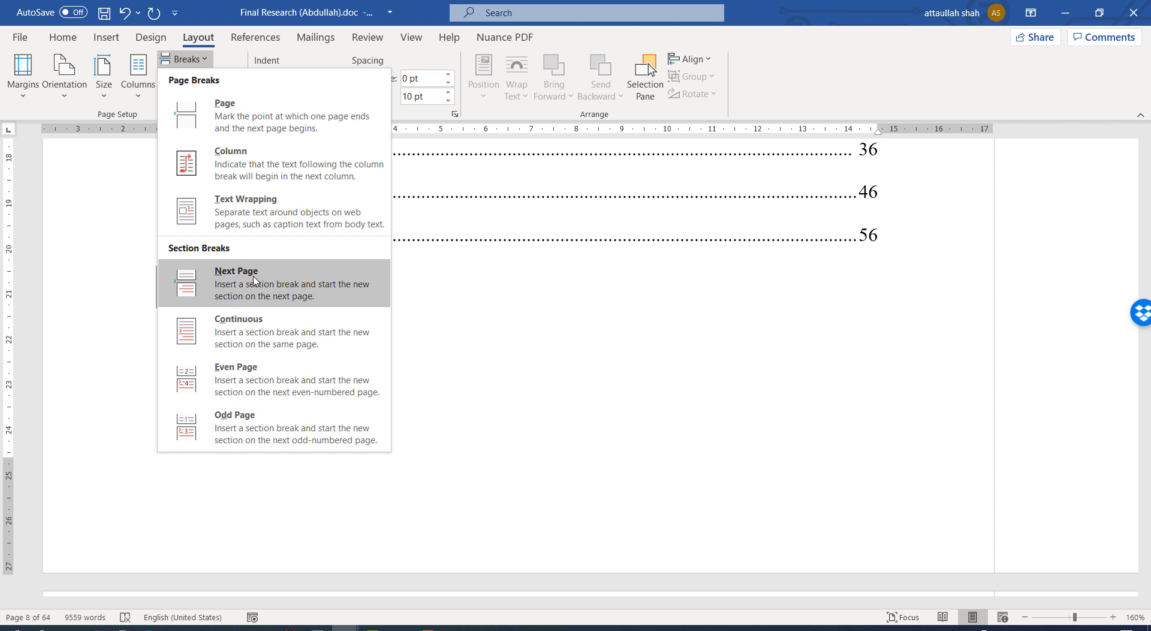
pyautogui.click(252, 281)
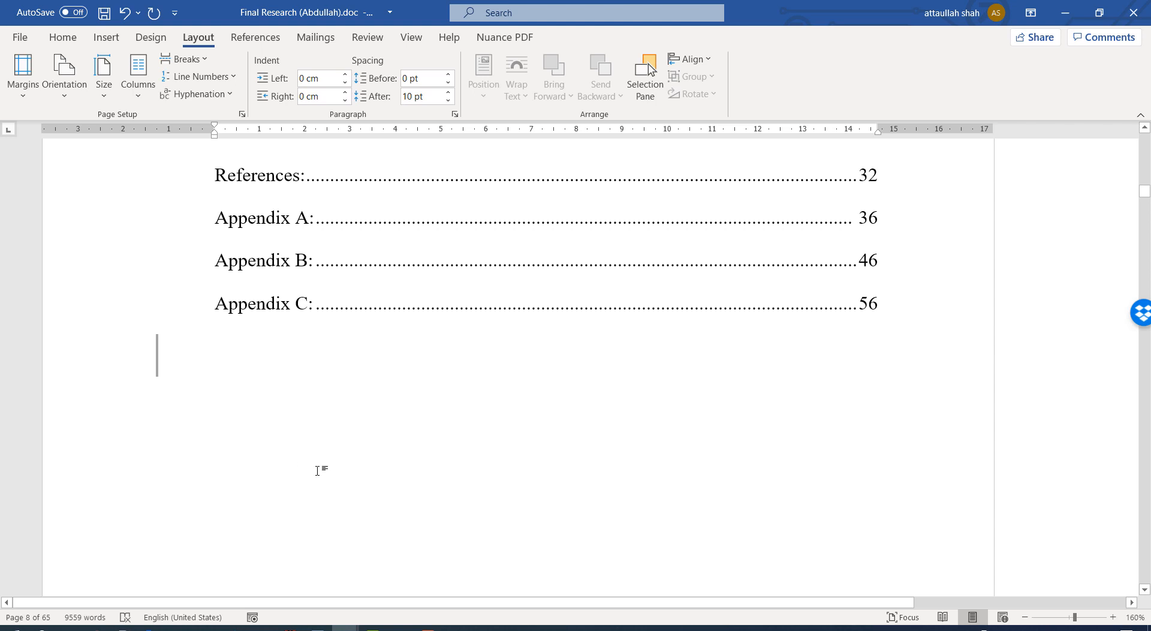
# - Examine the line below the Appendix C entry and the new page following the section break
pyautogui.scroll(4, 386, 373)
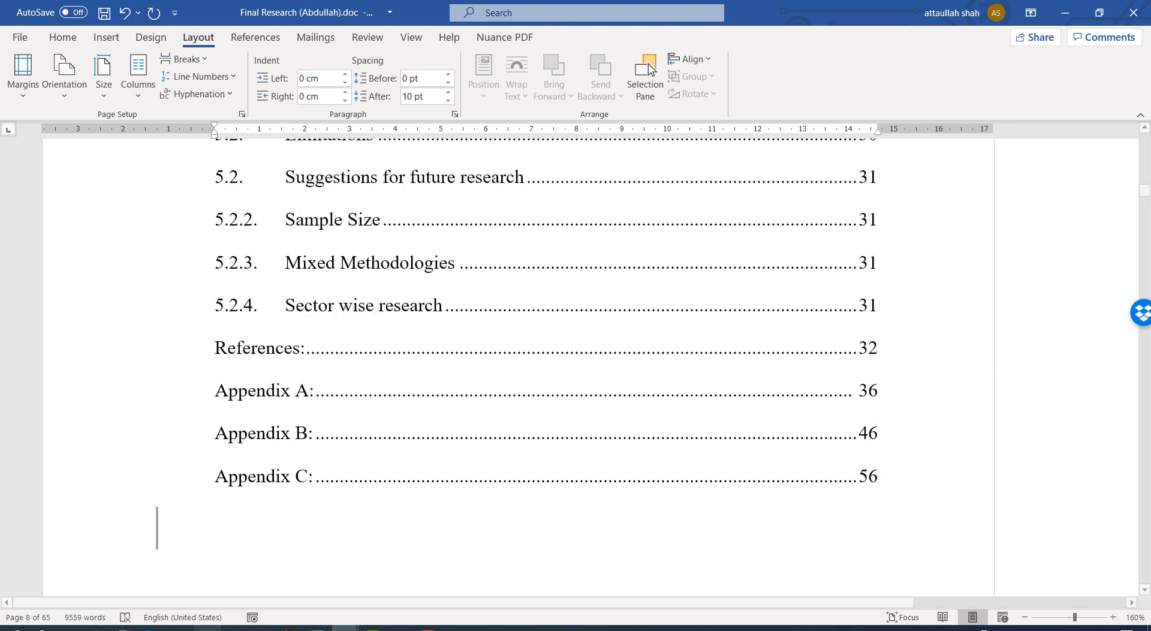
pyautogui.click(180, 530)
pyautogui.scroll(-4, 192, 531)
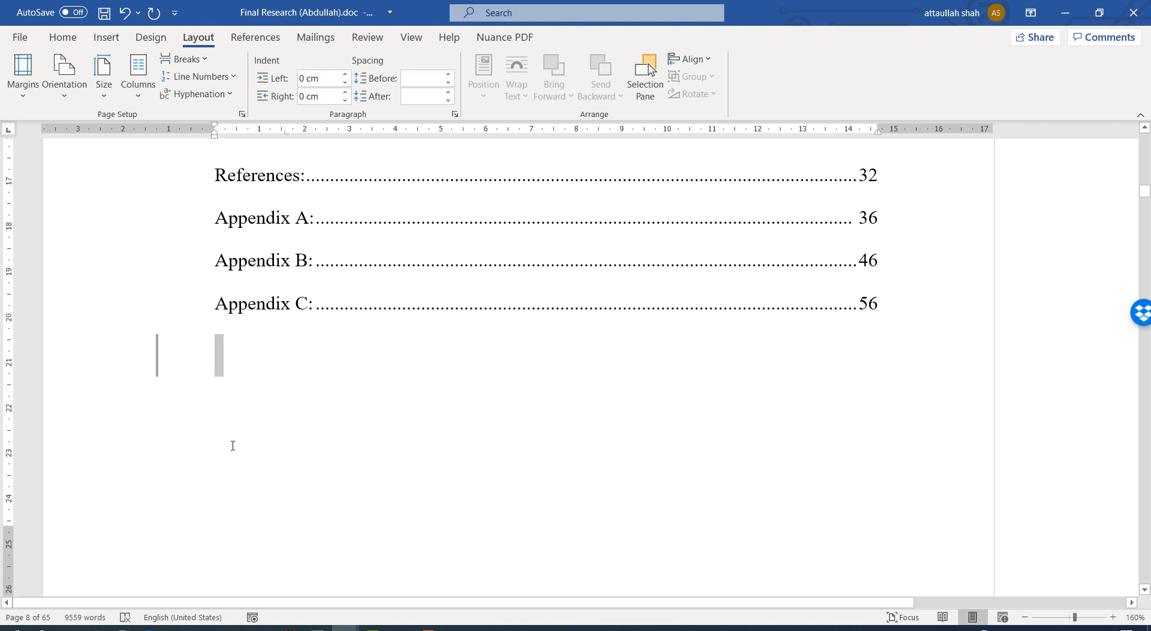
pyautogui.scroll(-8, 233, 445)
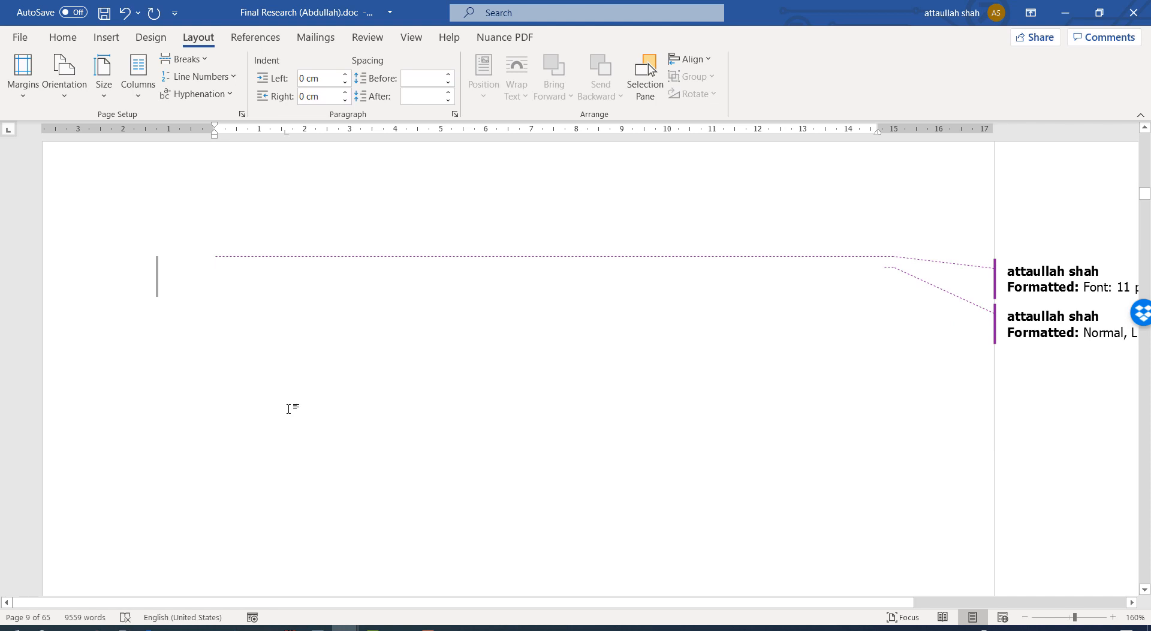
pyautogui.scroll(8, 284, 420)
pyautogui.scroll(3, 289, 409)
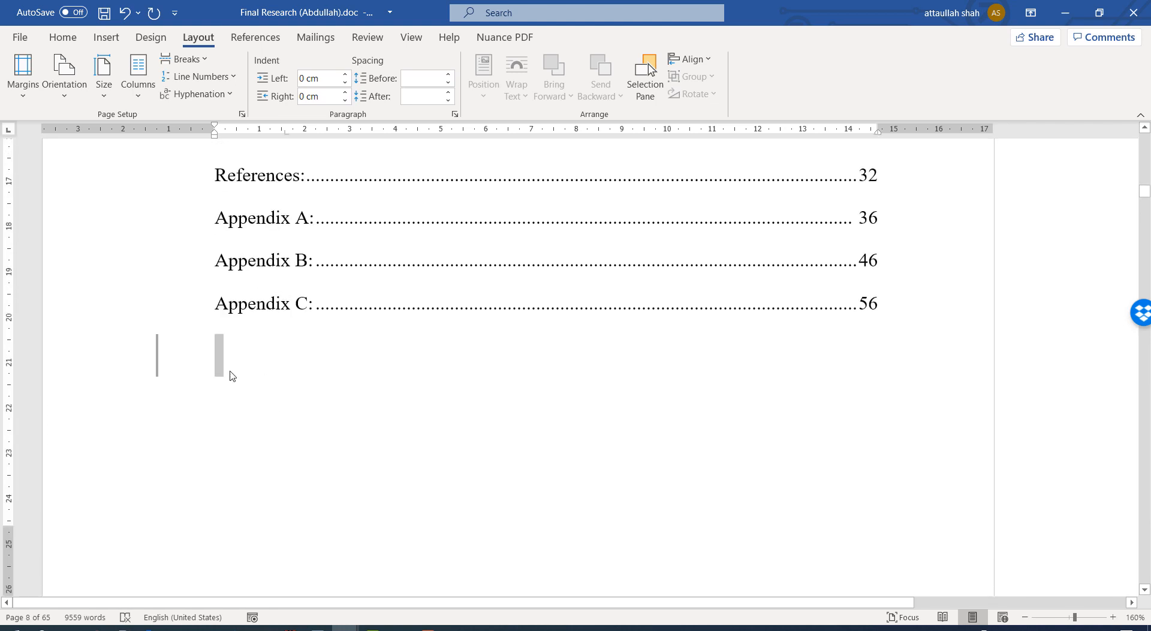
# - Format the contents section's page numbers as i, ii, iii, starting at i
pyautogui.click(218, 377)
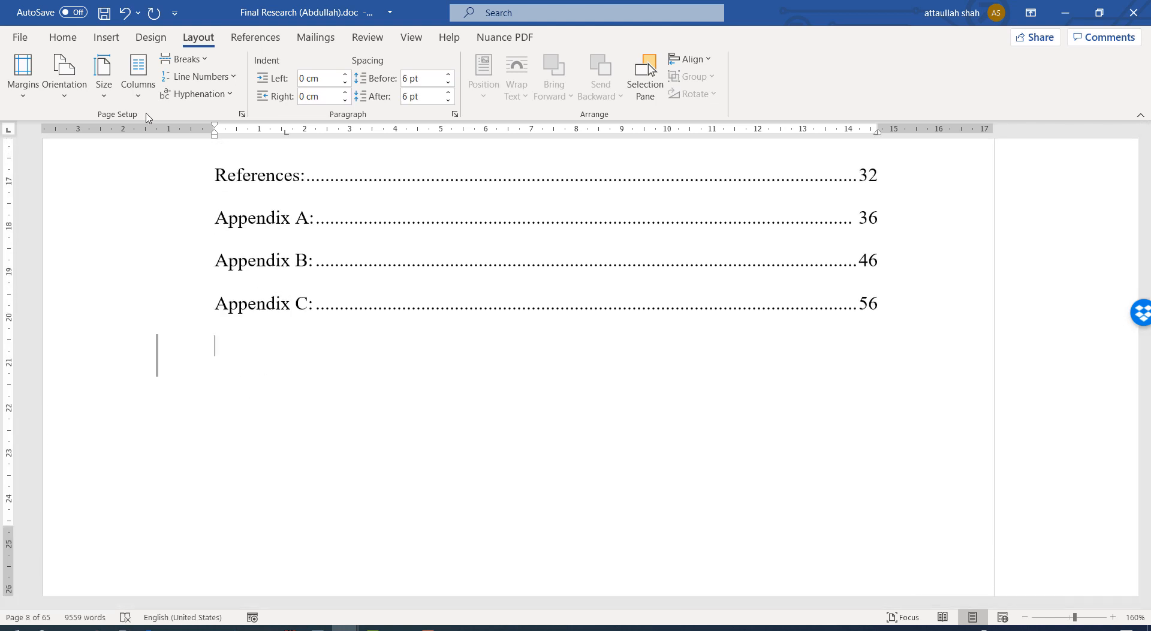
pyautogui.click(104, 39)
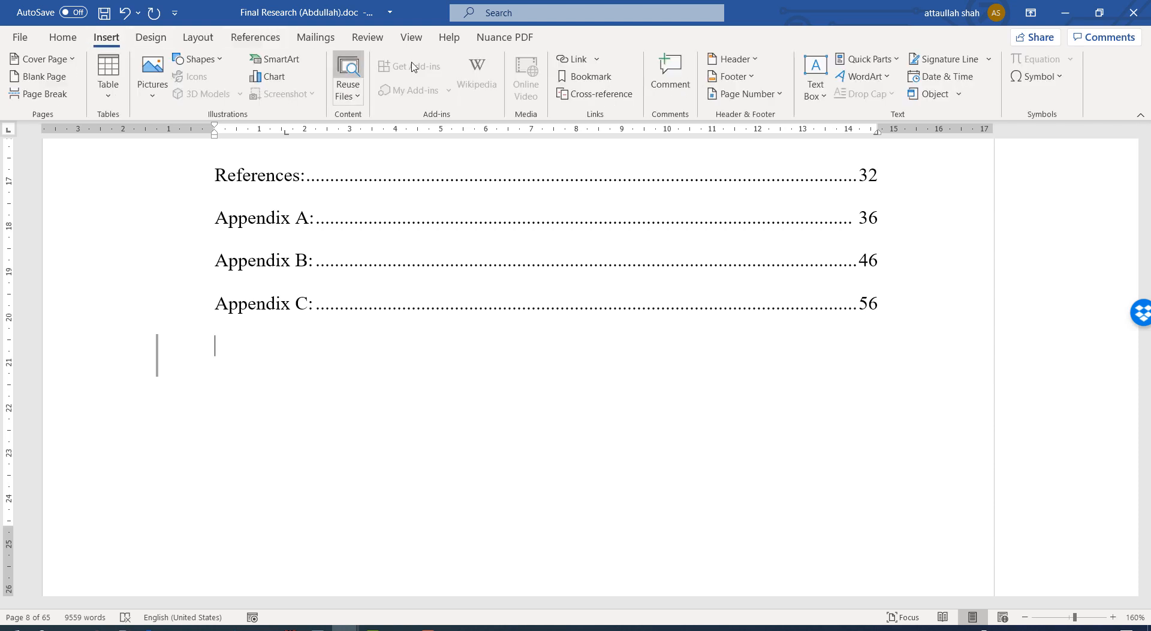
pyautogui.click(780, 99)
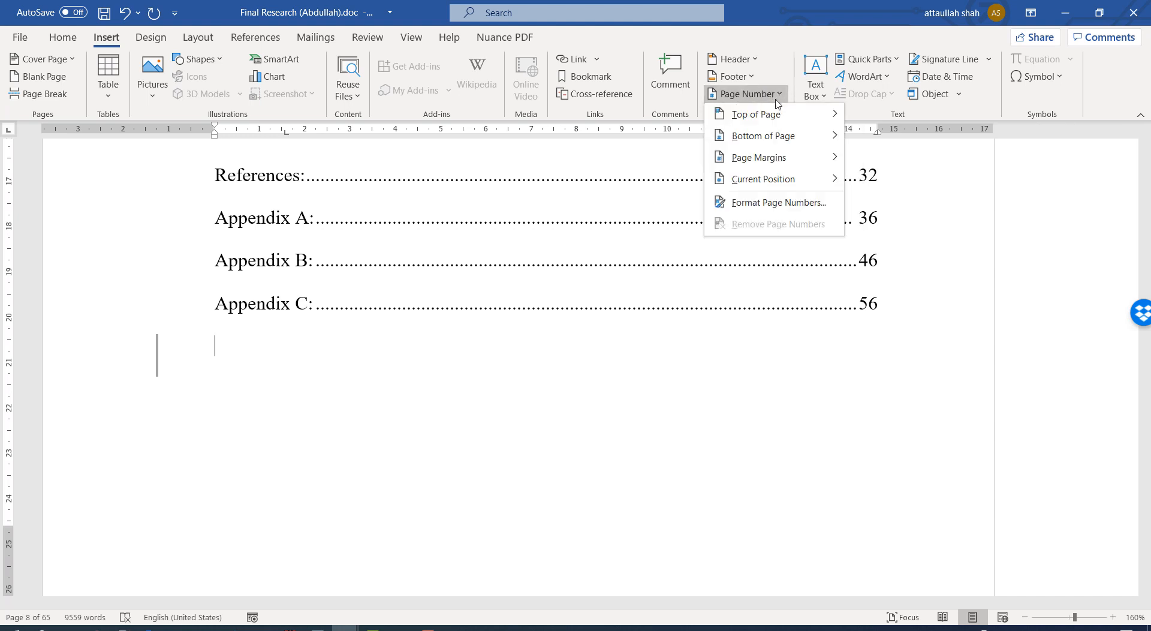
pyautogui.click(771, 205)
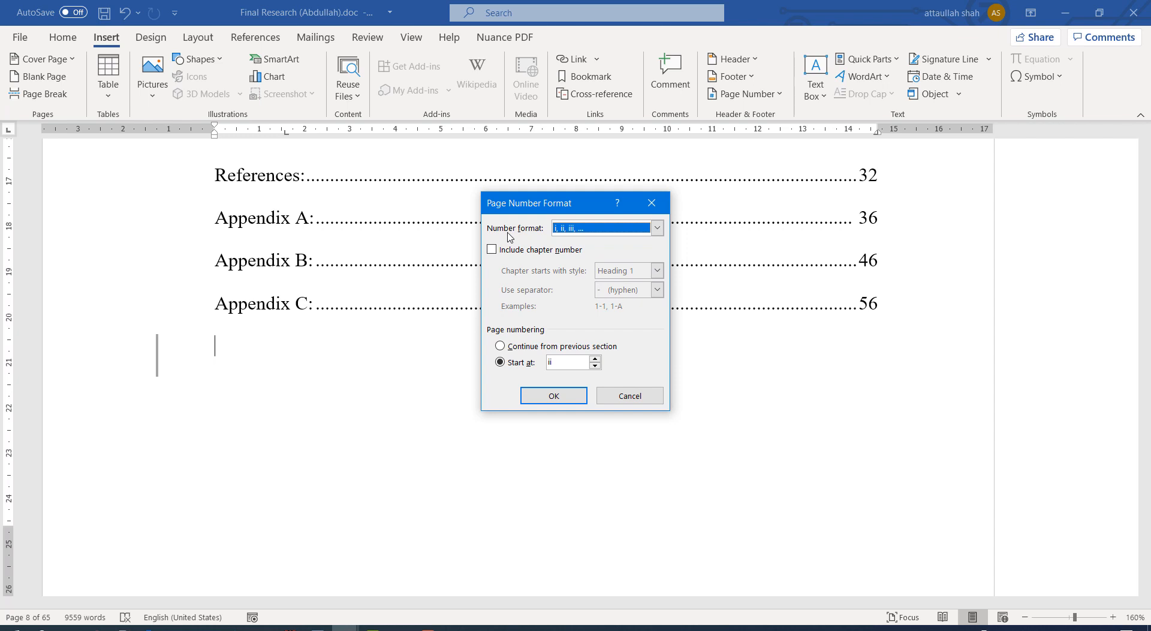
pyautogui.click(599, 230)
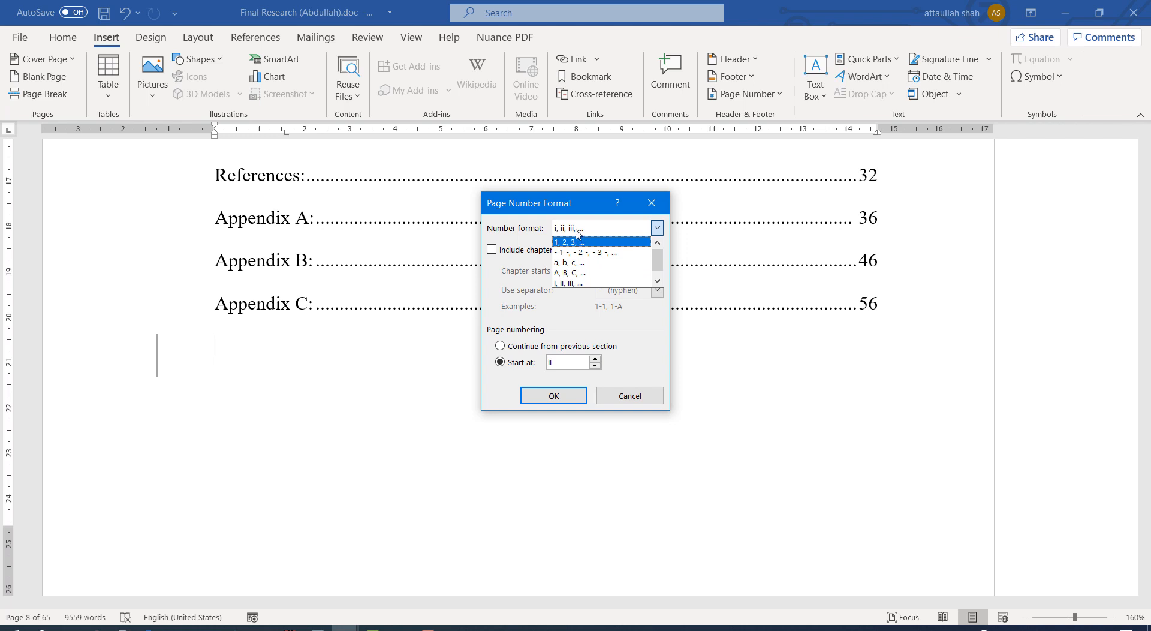
pyautogui.click(576, 233)
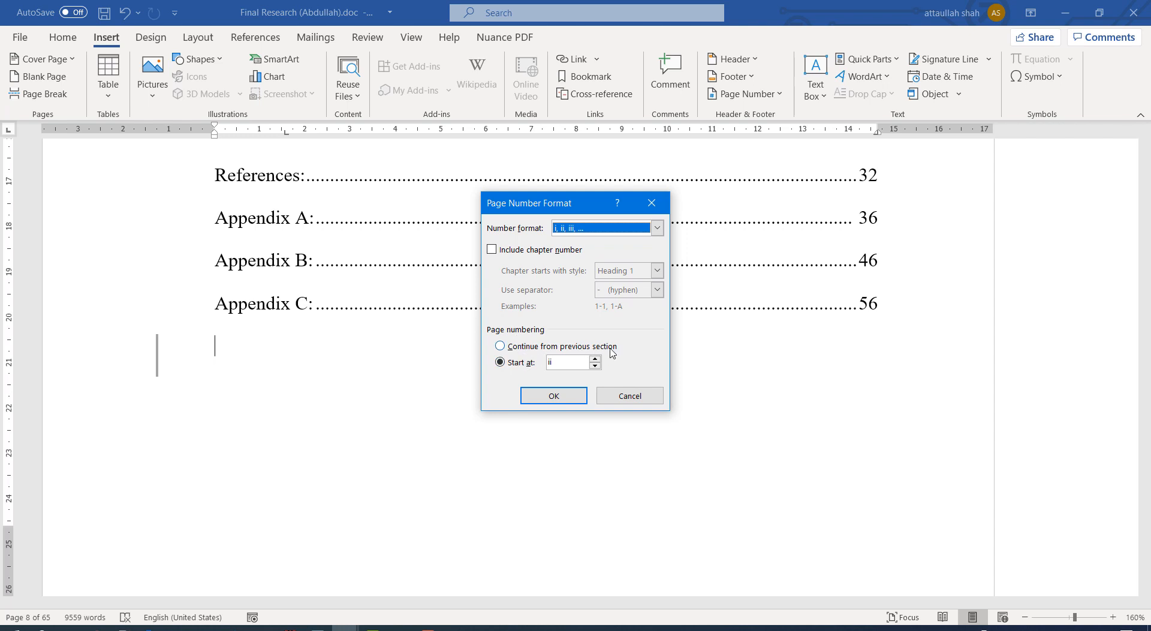
pyautogui.click(527, 349)
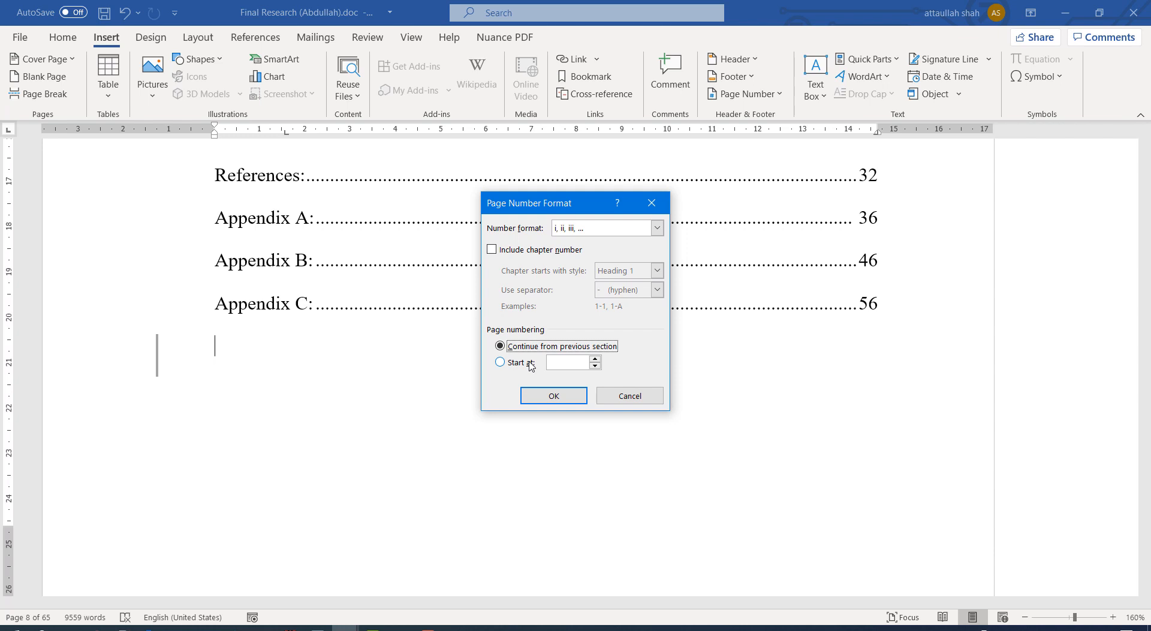
pyautogui.click(531, 363)
pyautogui.click(559, 393)
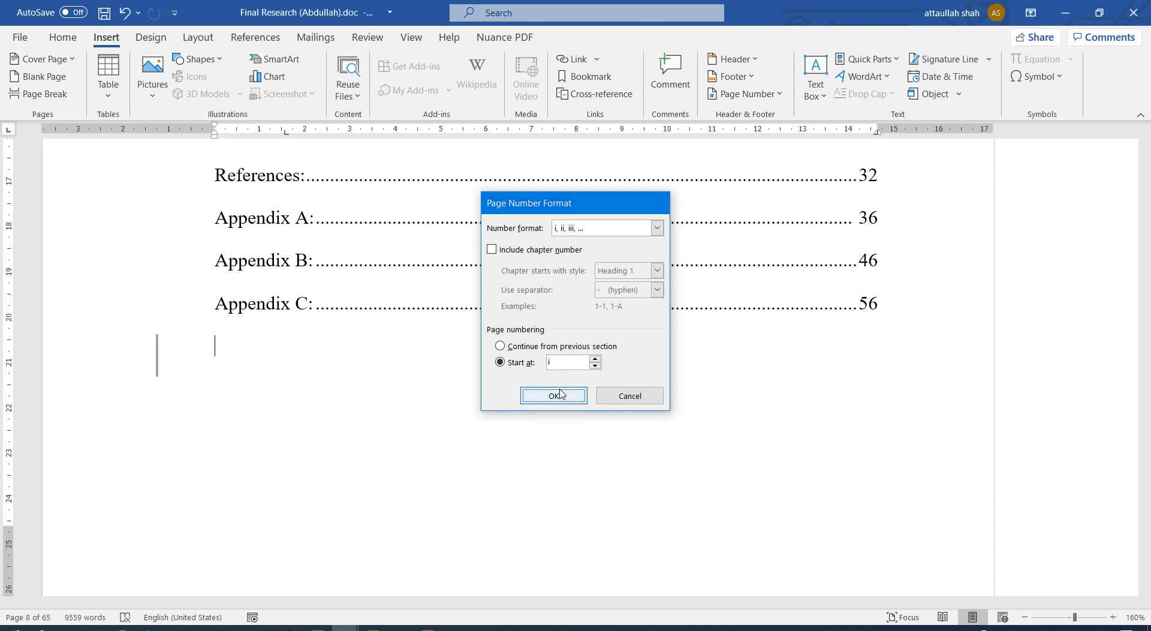
# - Format the page numbers of the Chapter 01 Introduction section as 1, 2, 3, starting at 1
pyautogui.scroll(-2, 557, 384)
pyautogui.scroll(-5, 558, 385)
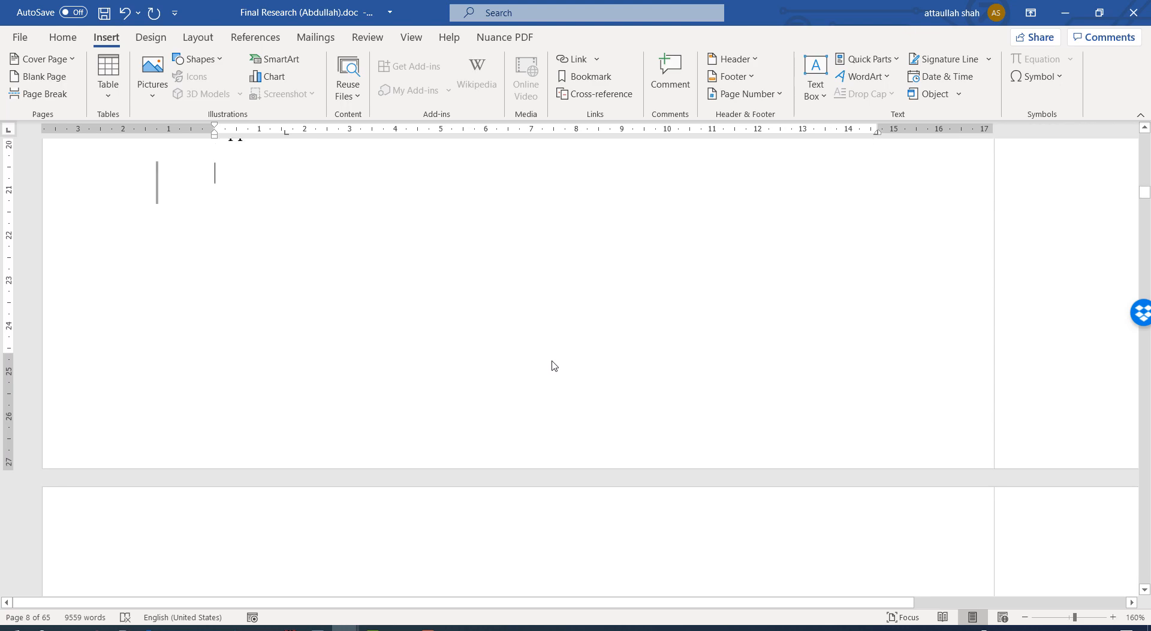
pyautogui.scroll(-15, 549, 340)
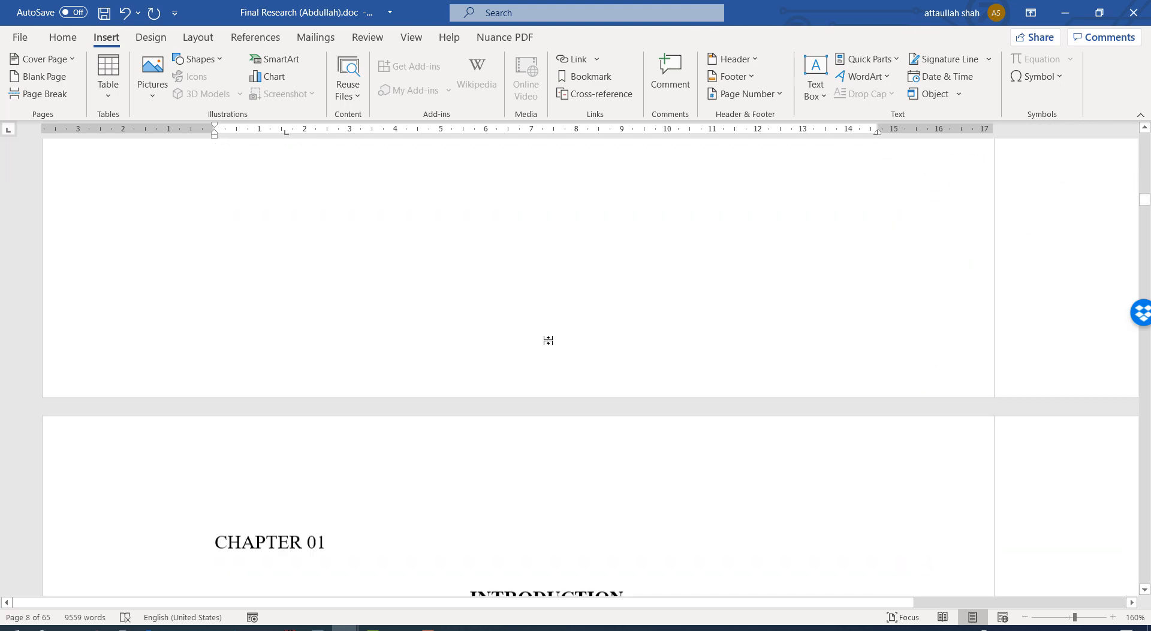
pyautogui.scroll(-5, 550, 342)
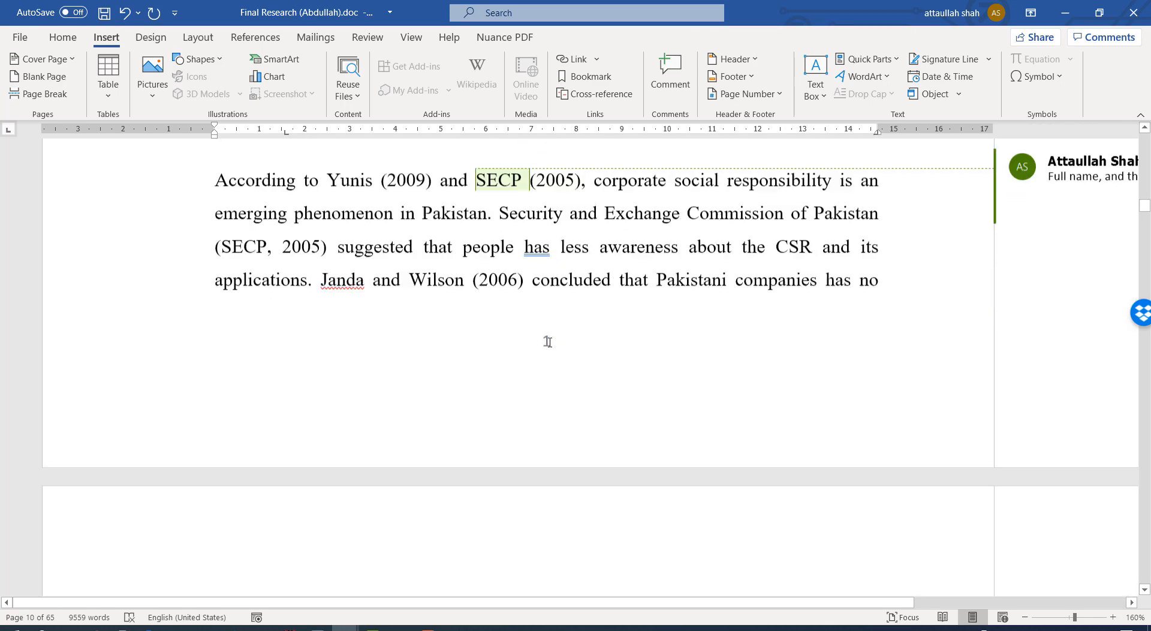
pyautogui.click(551, 244)
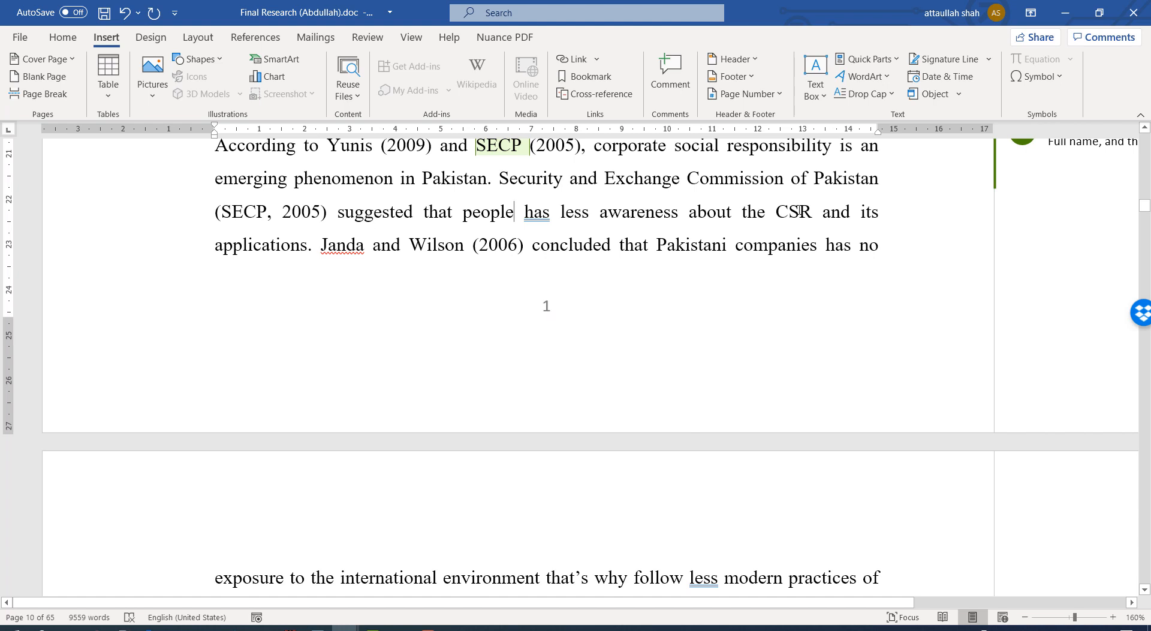
pyautogui.click(764, 96)
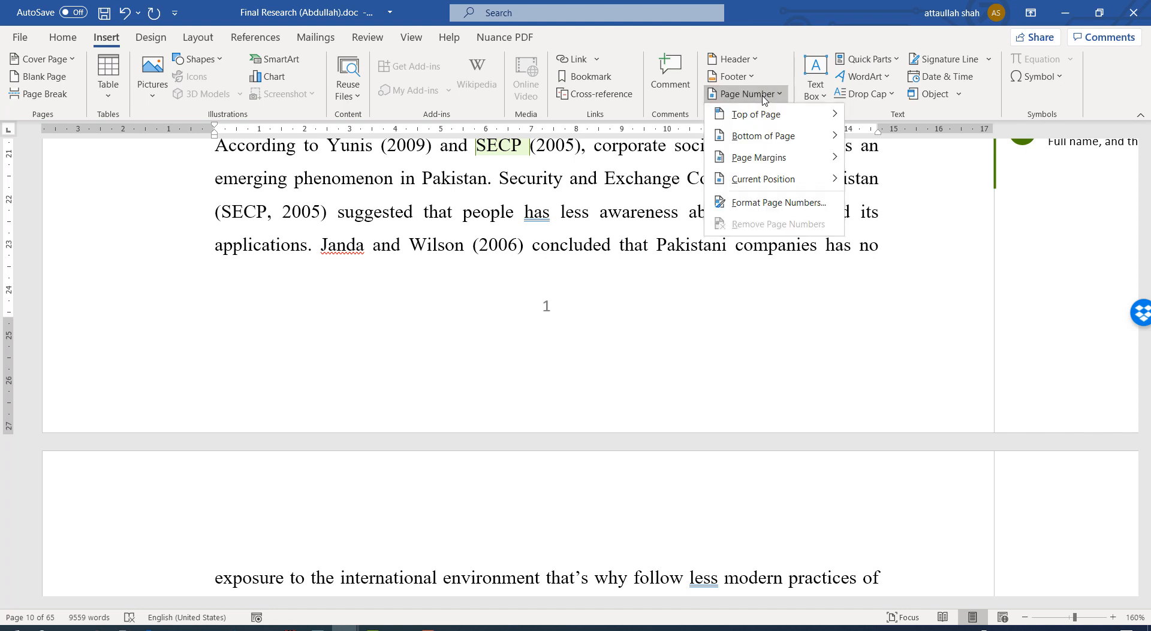
pyautogui.click(778, 204)
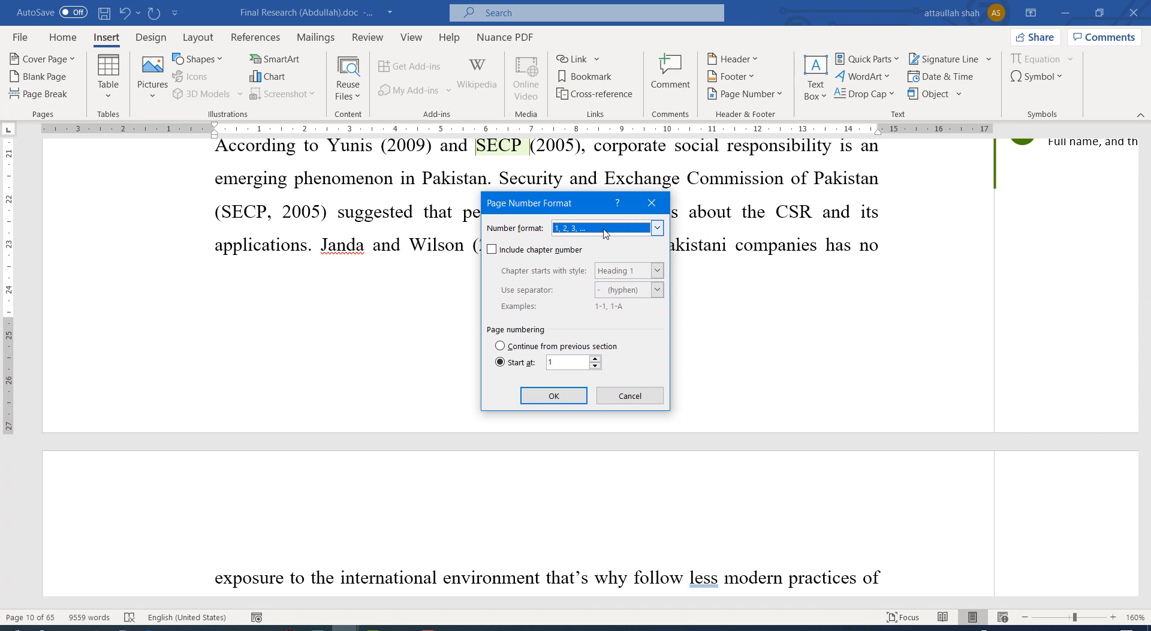
pyautogui.click(606, 231)
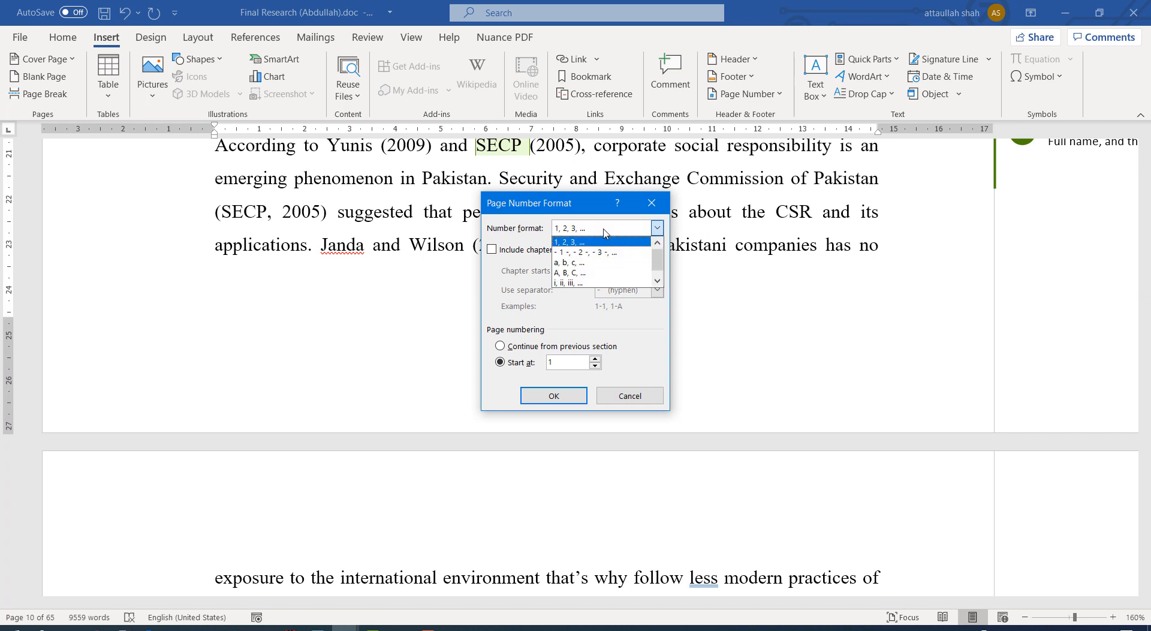
pyautogui.click(574, 233)
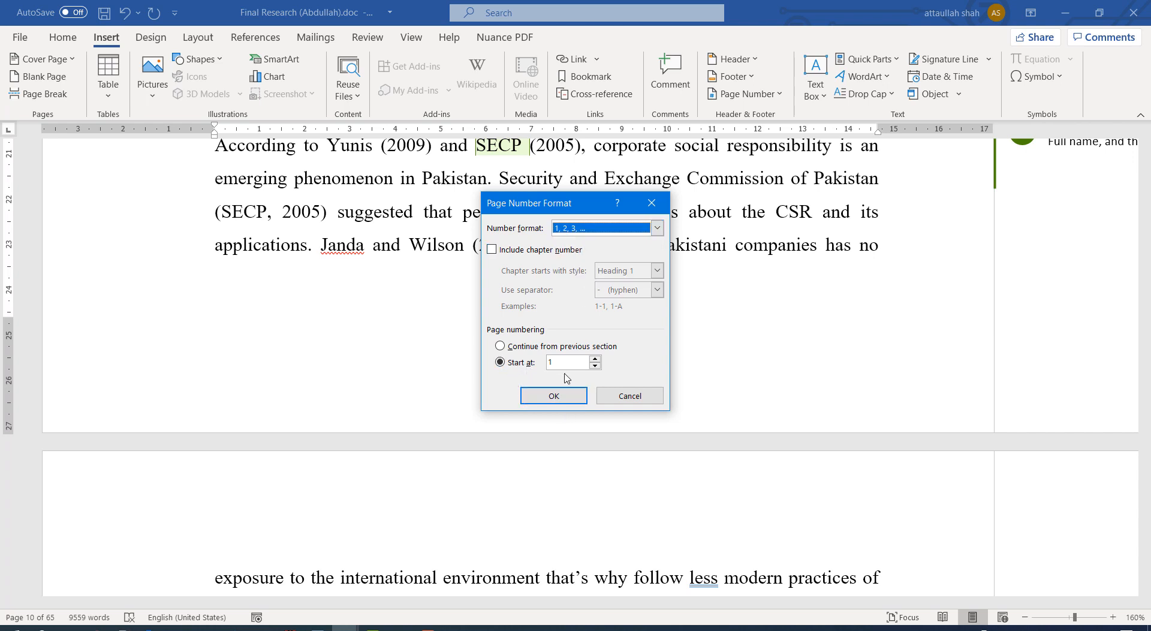
pyautogui.click(566, 395)
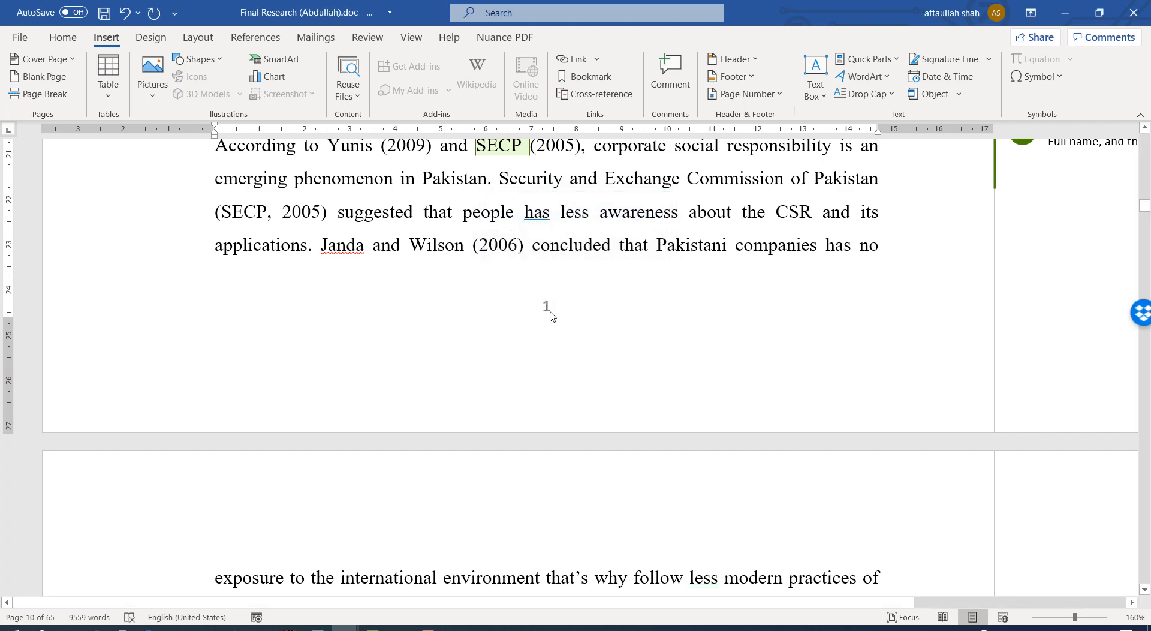
# - Look through the Chapter 01 opening, the cover page, the certificate of approval and the declaration to examine their page numbering
pyautogui.scroll(4, 863, 329)
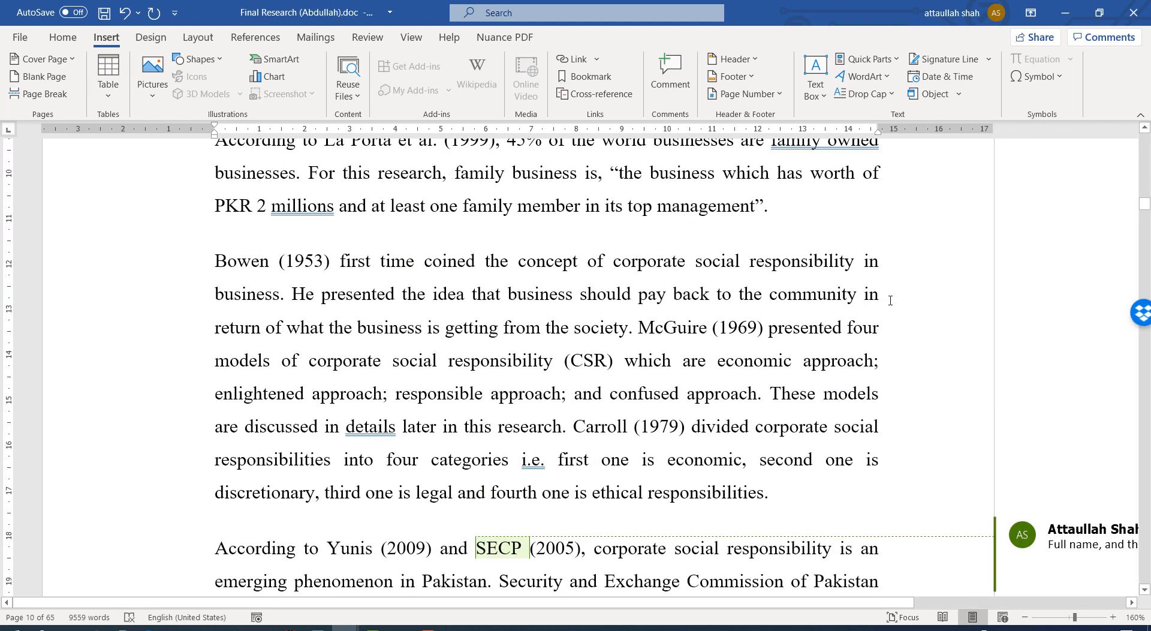
pyautogui.scroll(6, 890, 299)
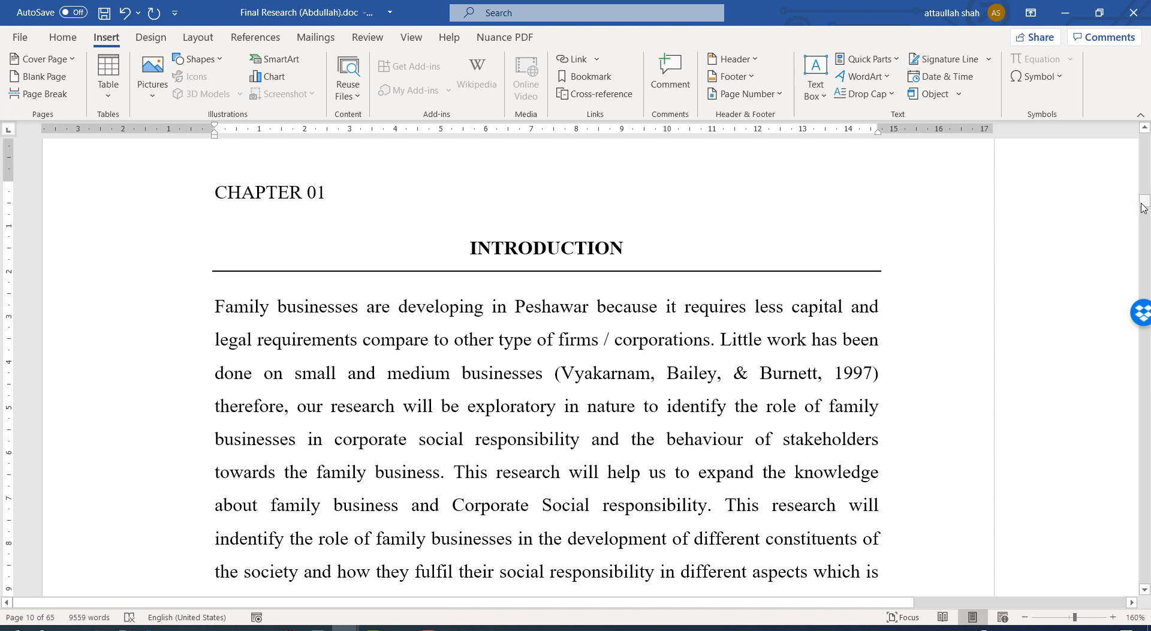
pyautogui.moveTo(1143, 206); pyautogui.dragTo(1119, 147)
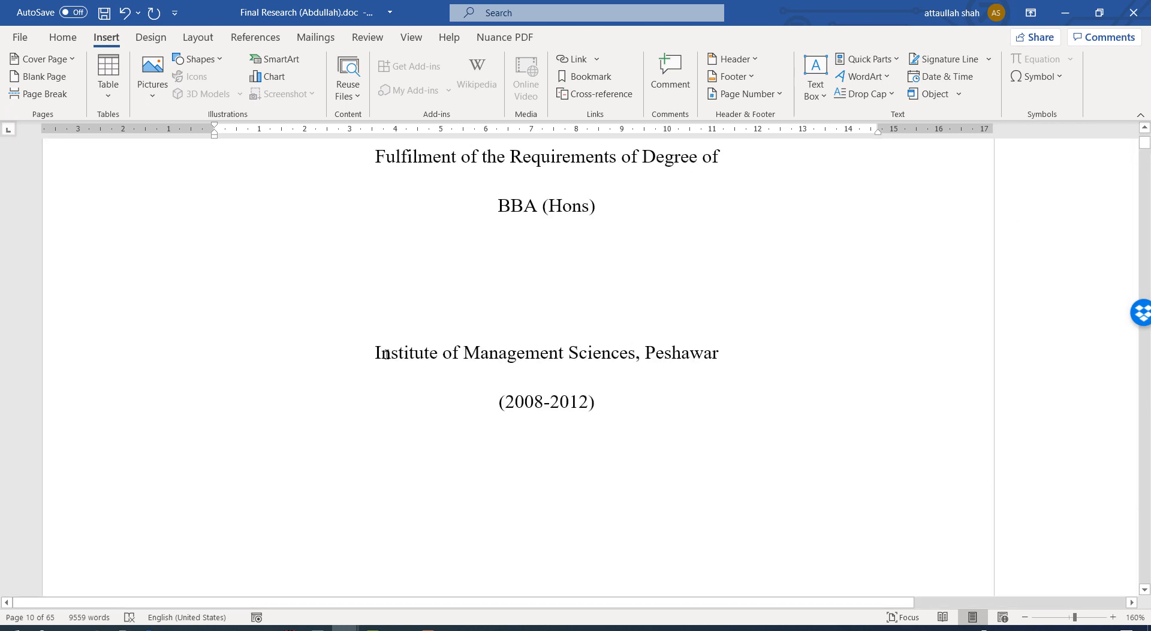
pyautogui.scroll(-5, 388, 360)
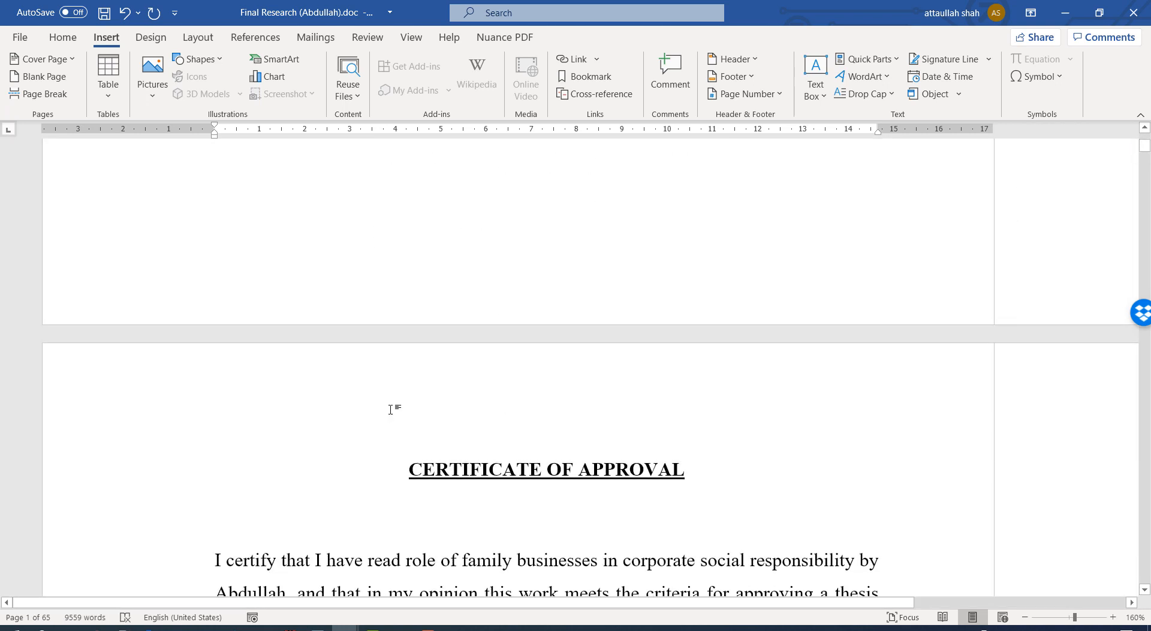
pyautogui.scroll(10, 390, 409)
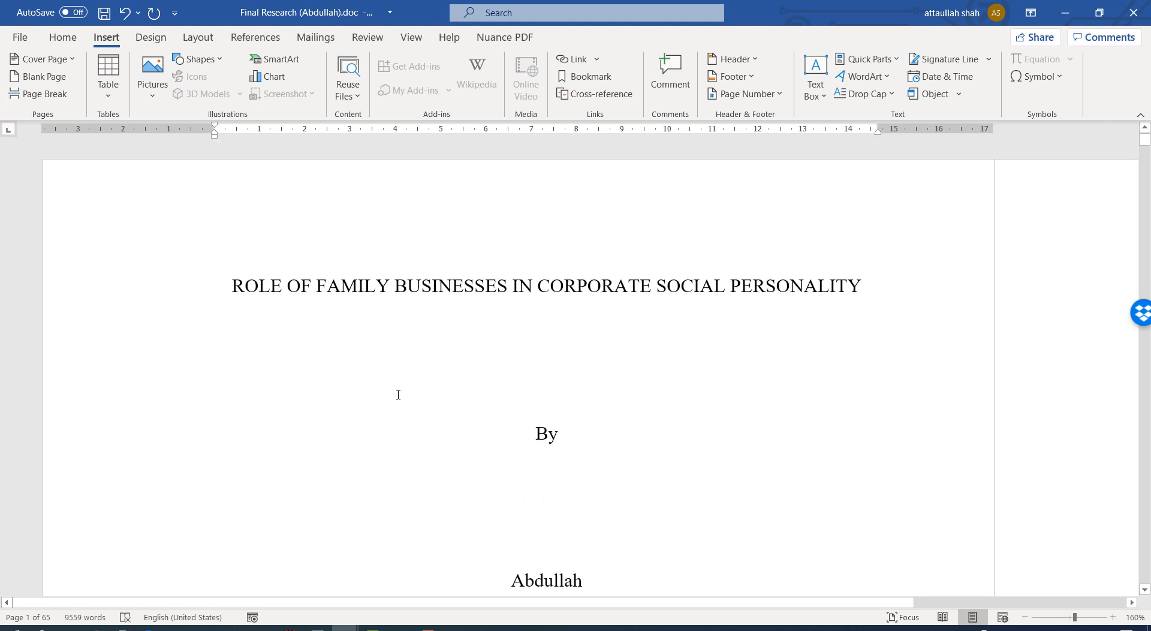
pyautogui.scroll(-8, 462, 326)
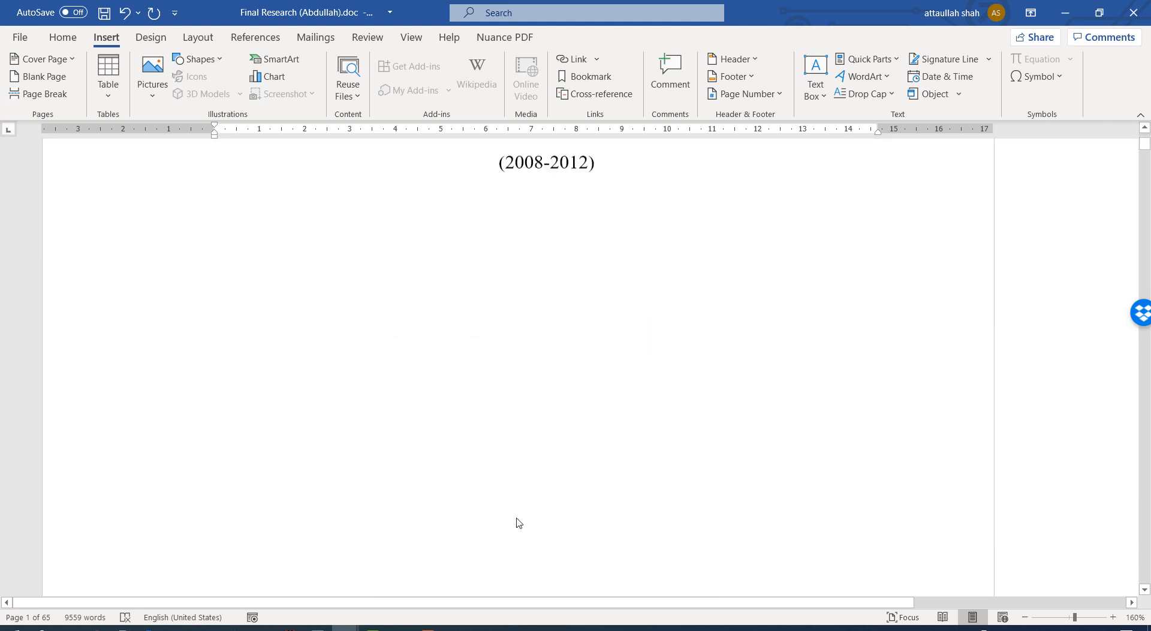
pyautogui.scroll(-10, 494, 475)
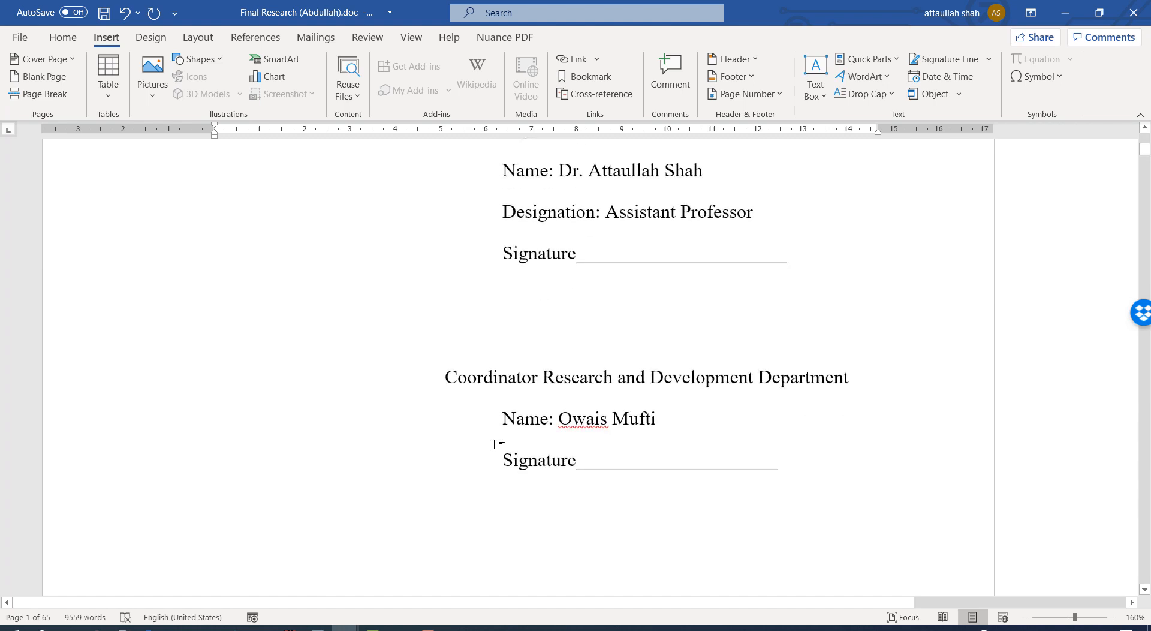
pyautogui.scroll(-10, 497, 451)
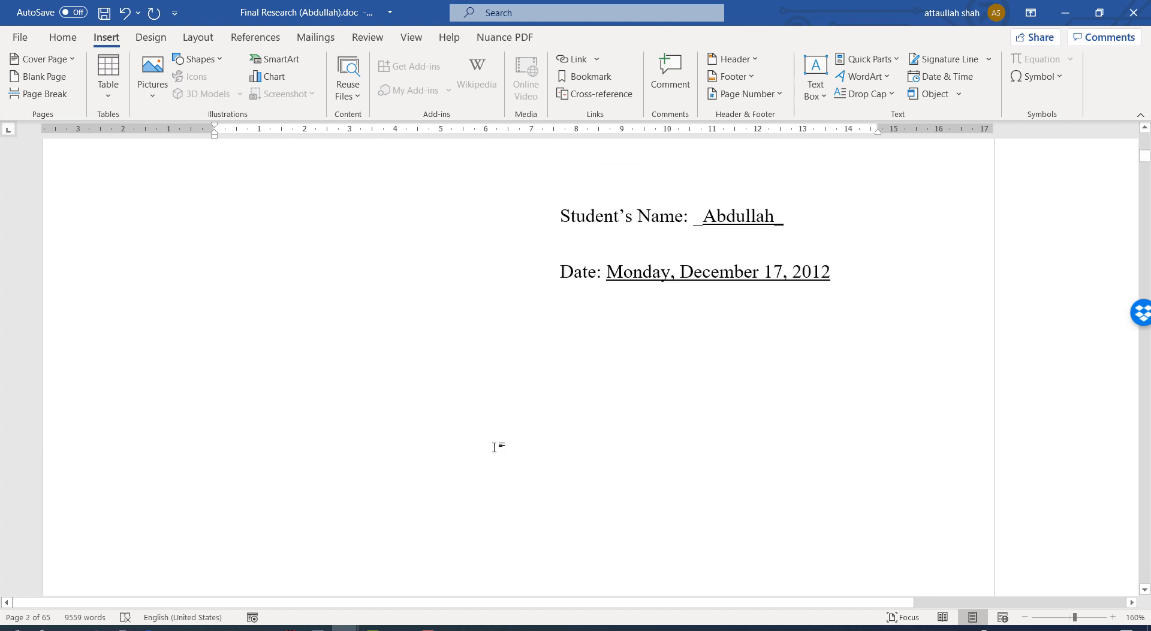
pyautogui.scroll(-5, 496, 454)
pyautogui.scroll(3, 495, 453)
pyautogui.scroll(-12, 495, 453)
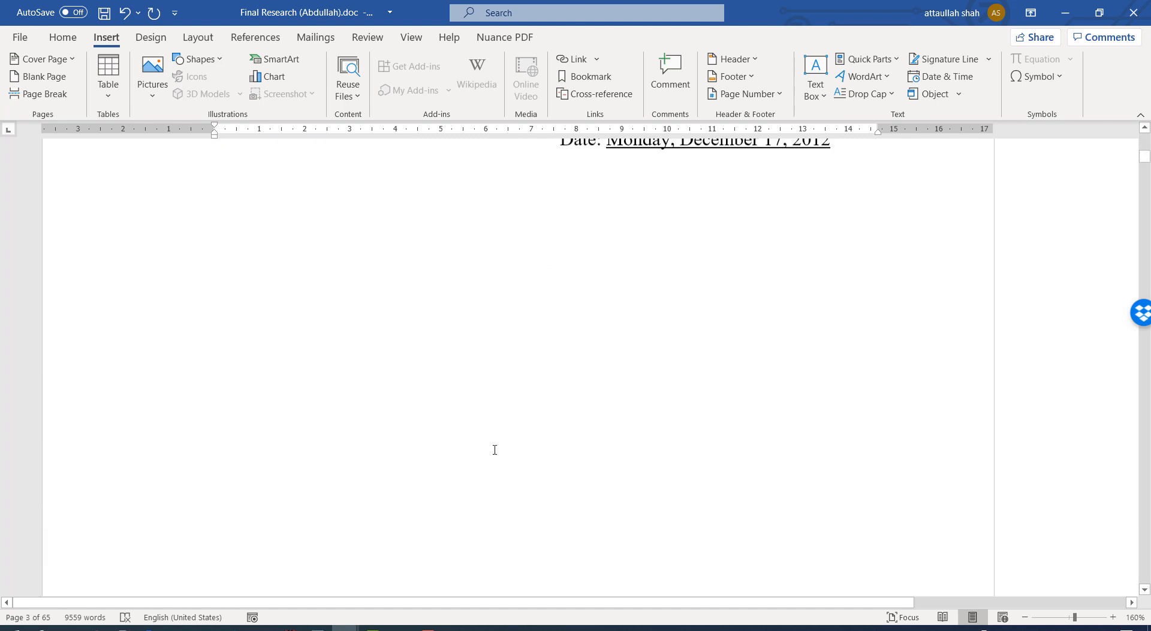
pyautogui.scroll(6, 494, 449)
pyautogui.scroll(15, 495, 450)
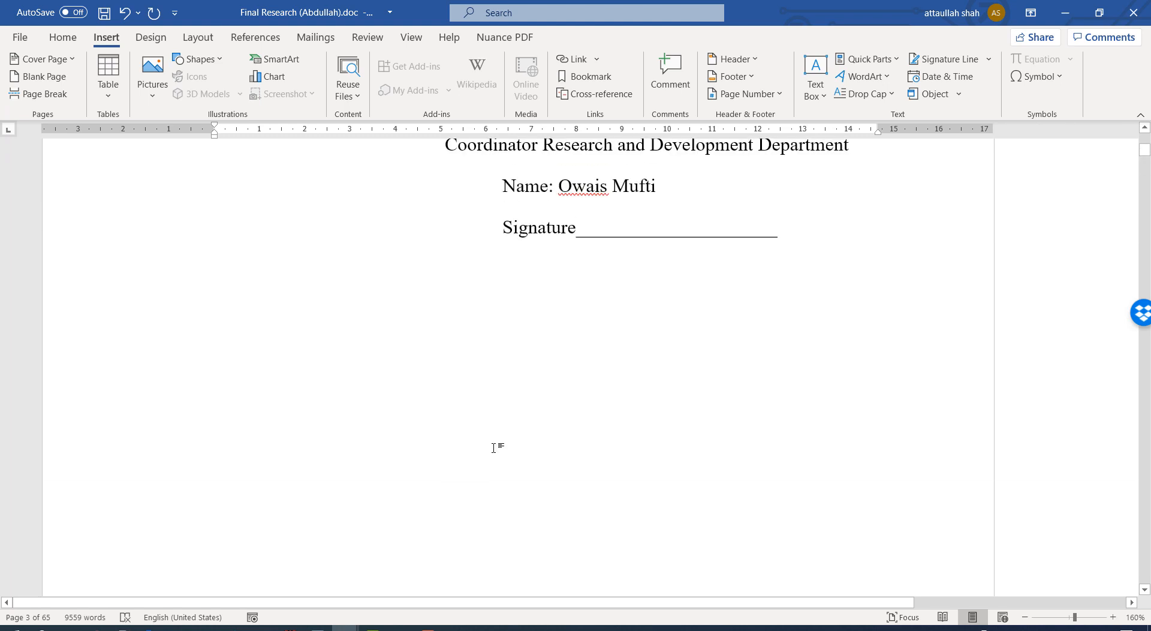
pyautogui.scroll(20, 498, 444)
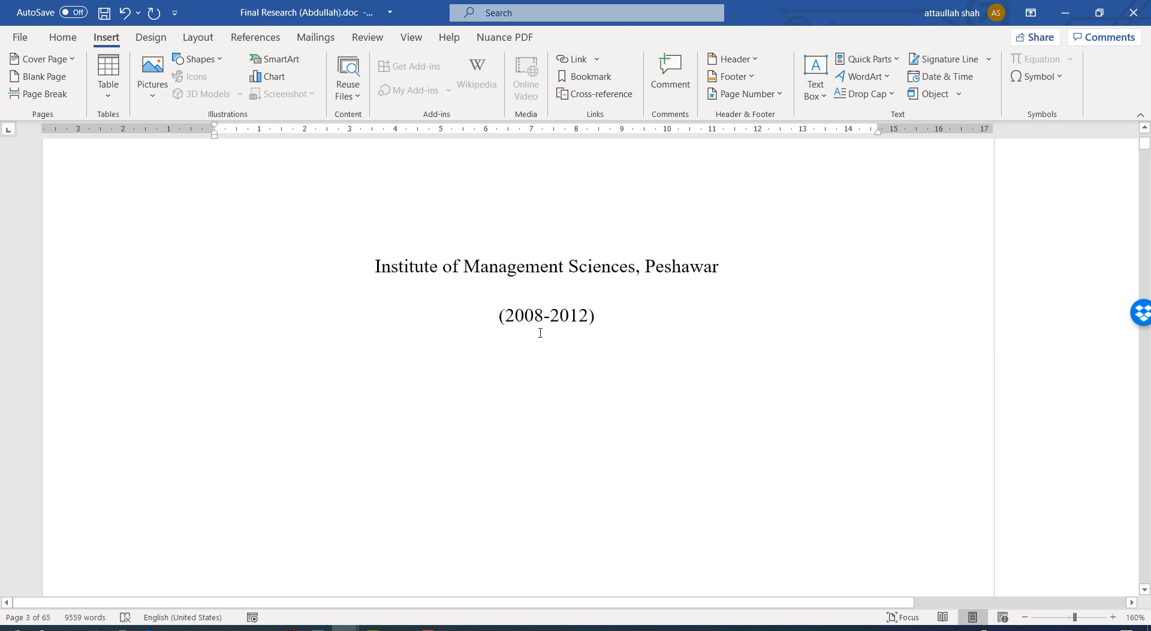
# - Compare the page numbers of the front matter, from cover page to abstract, with the entries in the table of contents
pyautogui.scroll(1, 540, 306)
pyautogui.scroll(-8, 540, 378)
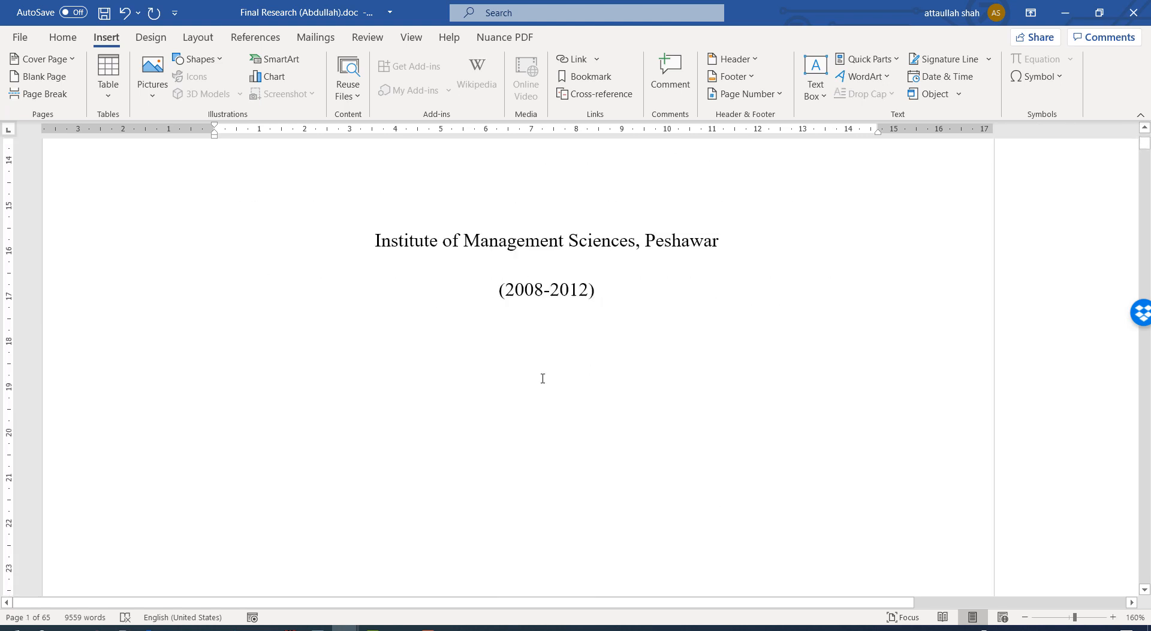
pyautogui.scroll(-12, 532, 413)
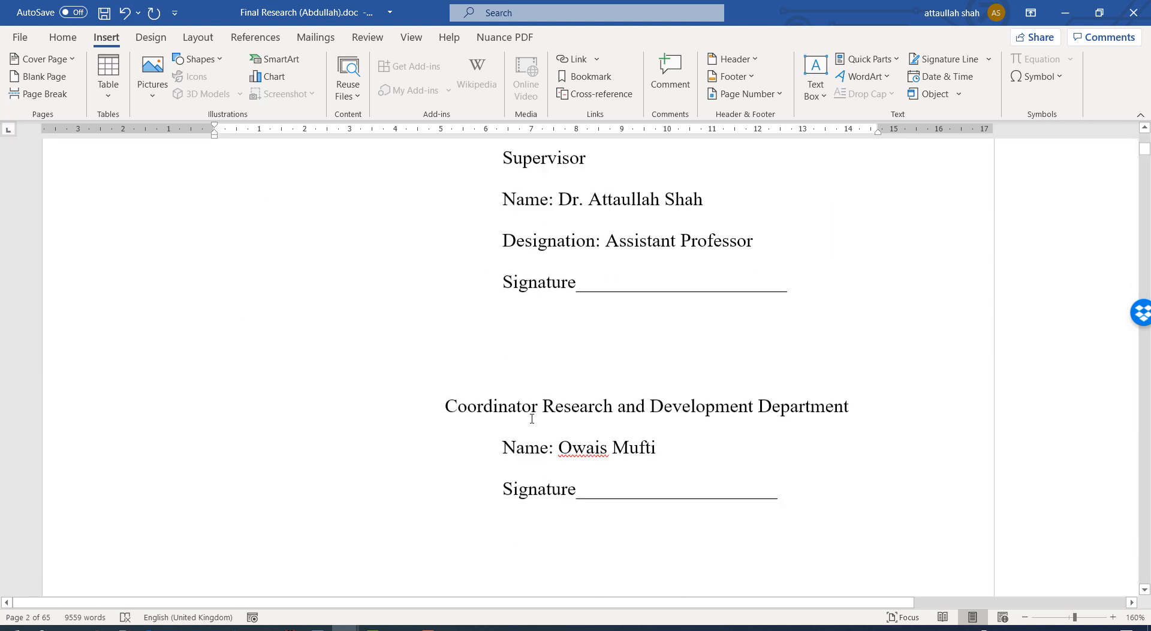
pyautogui.scroll(-10, 532, 418)
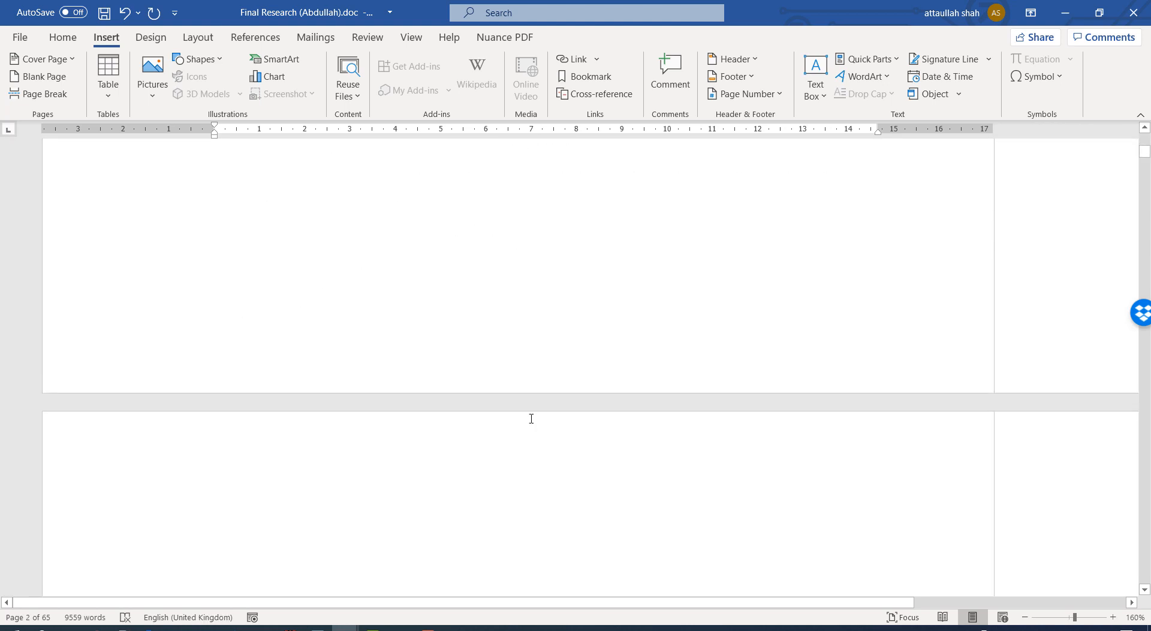
pyautogui.scroll(-10, 531, 418)
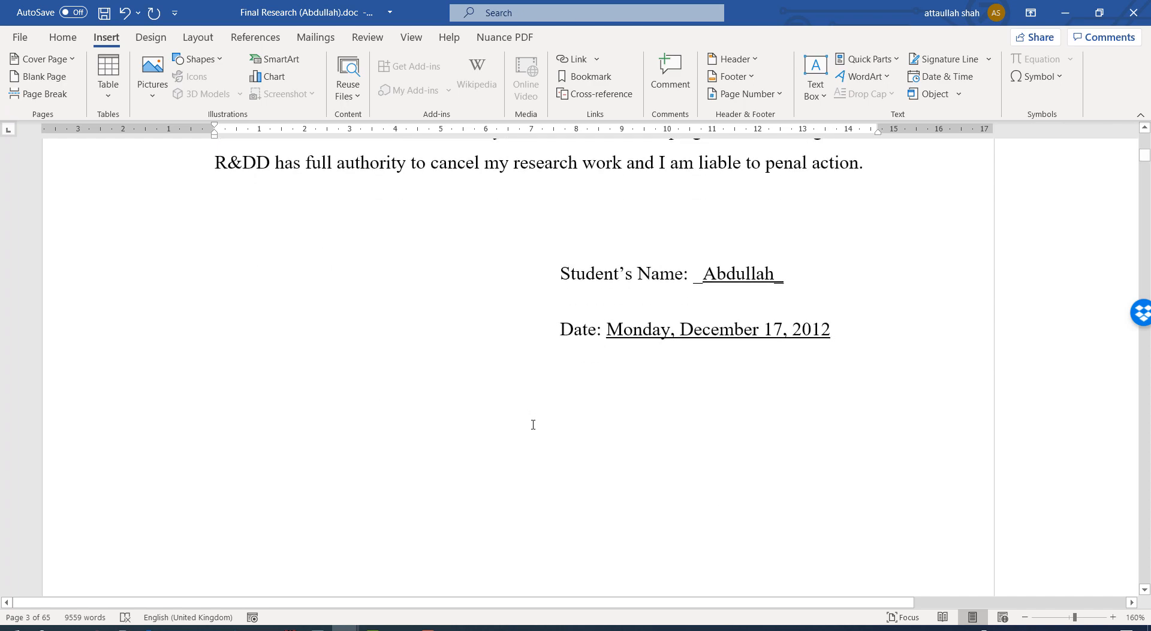
pyautogui.scroll(-10, 565, 433)
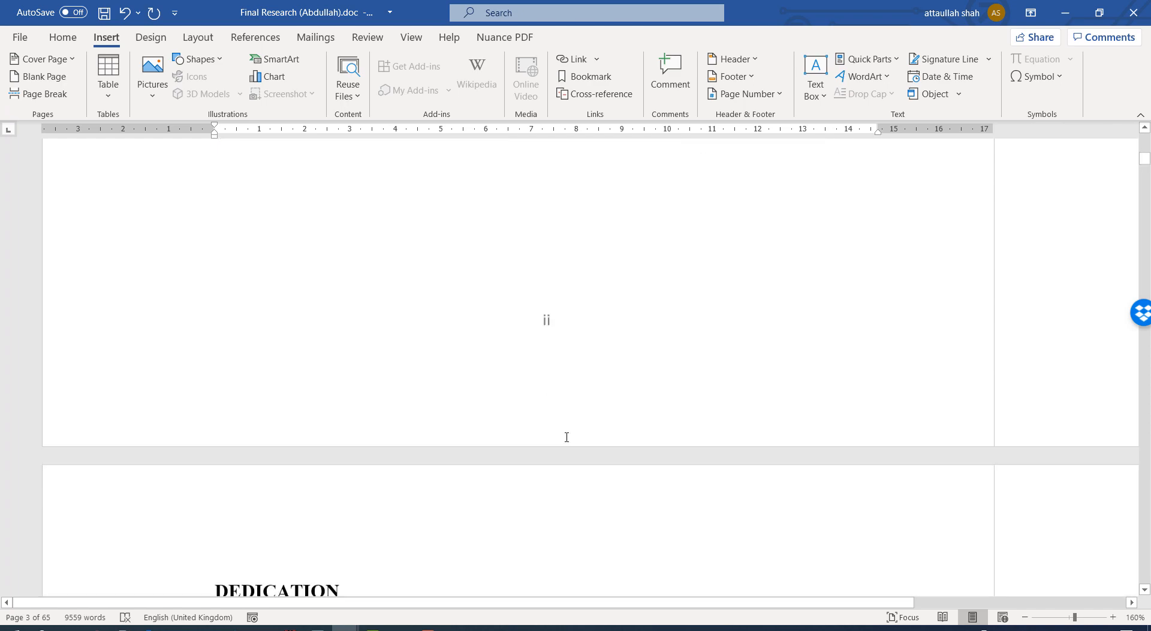
pyautogui.scroll(-10, 567, 436)
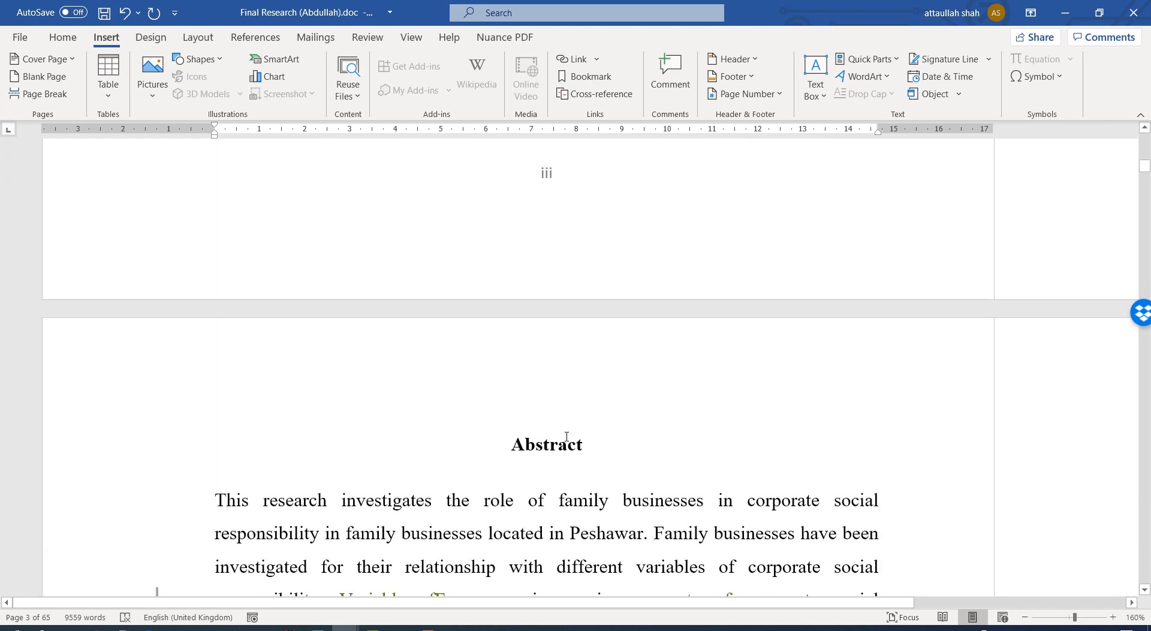
pyautogui.scroll(-10, 566, 436)
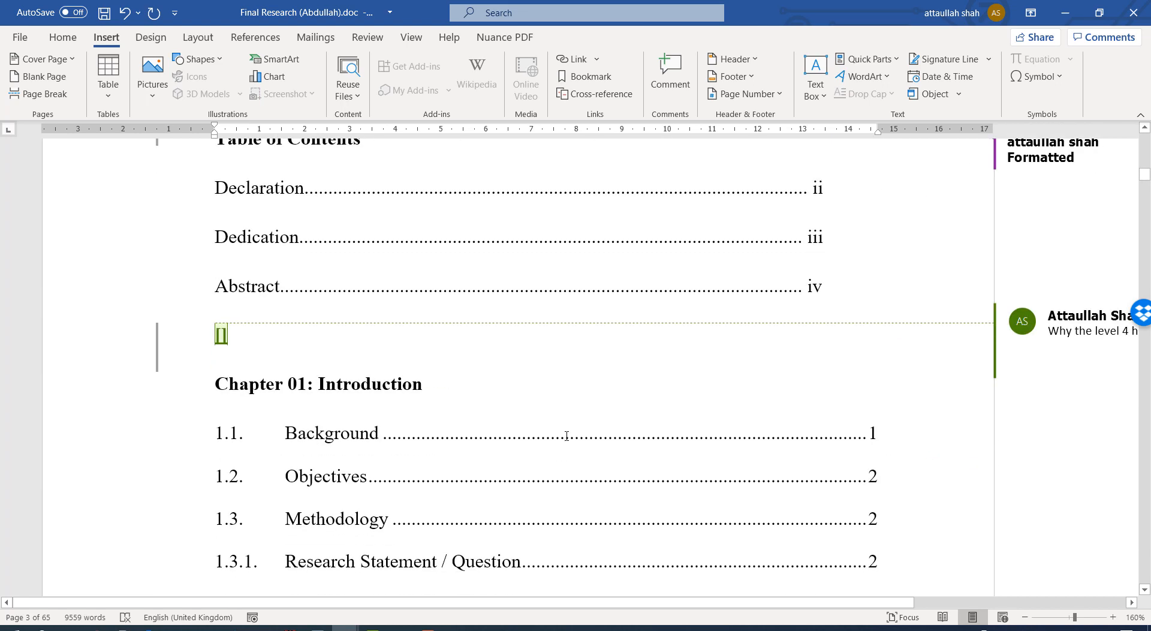
pyautogui.scroll(3, 567, 432)
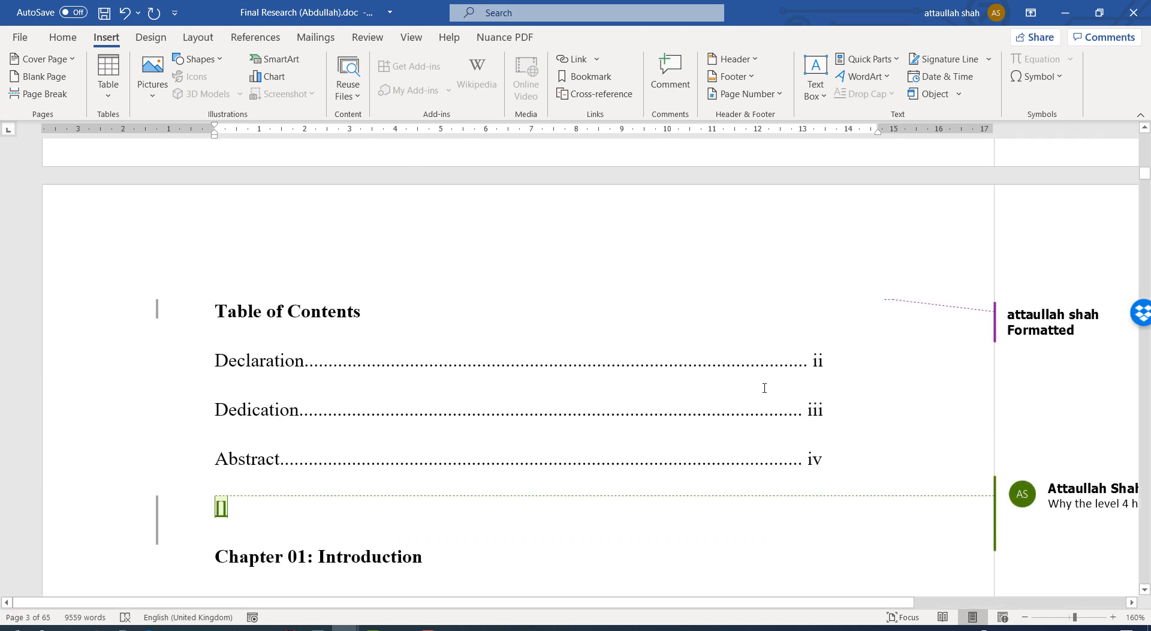
pyautogui.scroll(-3, 815, 453)
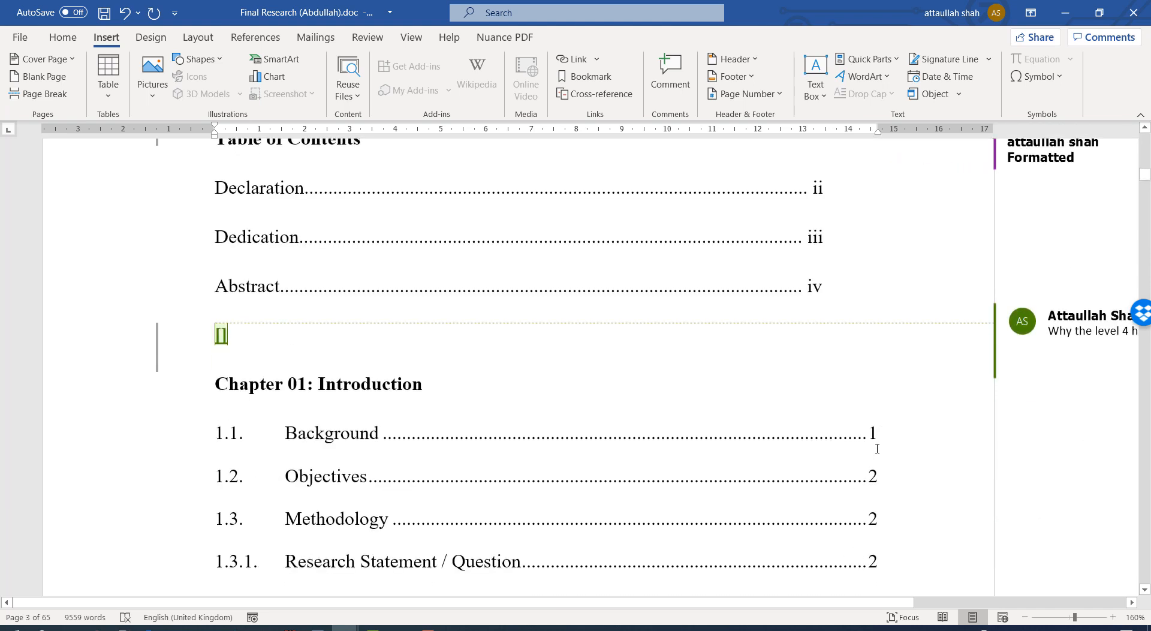
# - Set the document's tracked changes display to No Markup
pyautogui.click(367, 37)
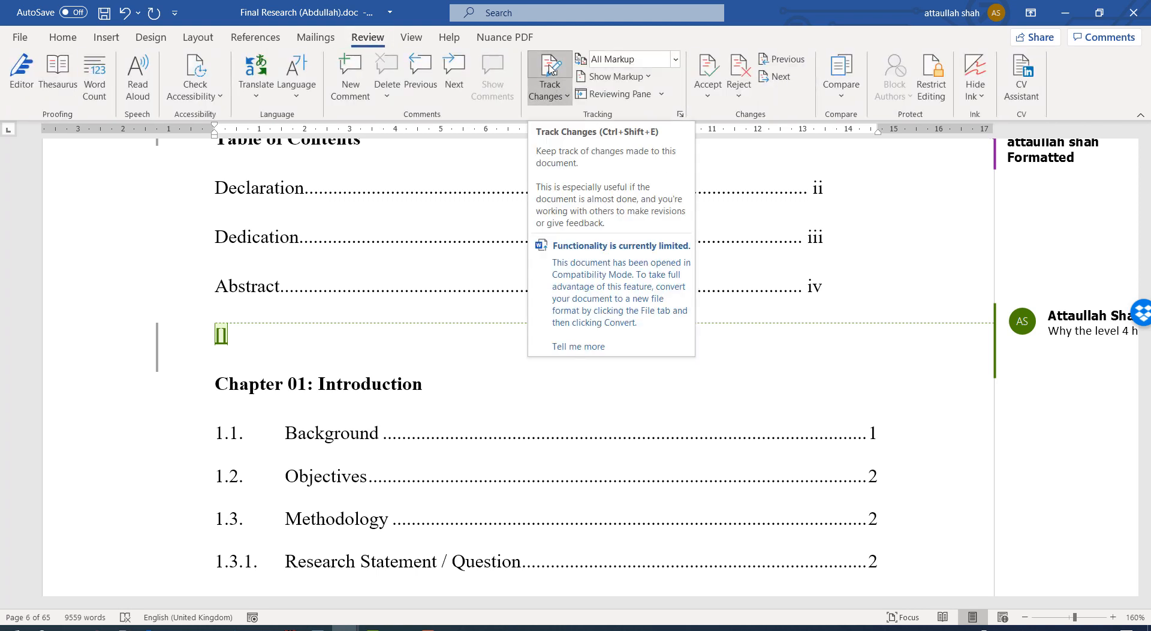
pyautogui.click(630, 60)
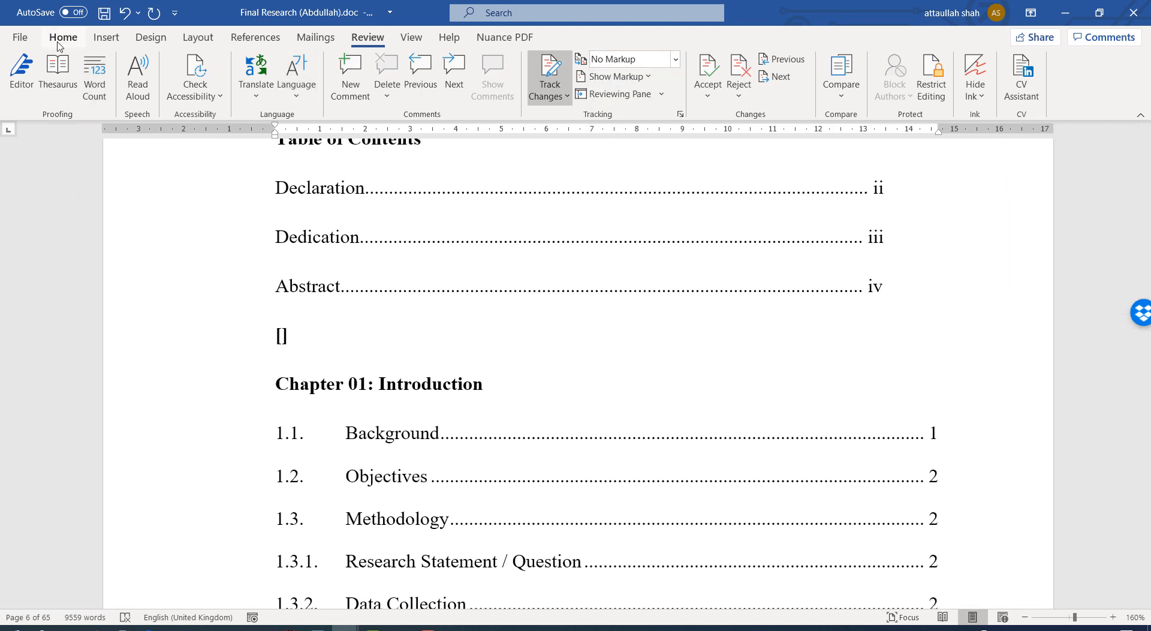
pyautogui.click(60, 69)
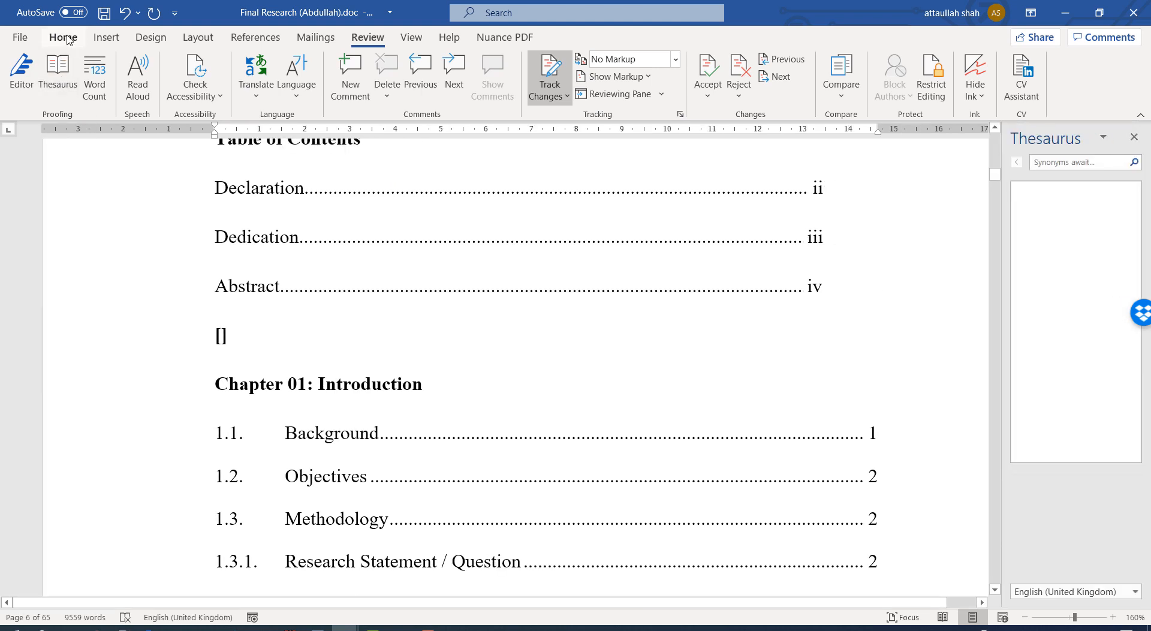
pyautogui.click(63, 37)
pyautogui.scroll(1, 614, 297)
pyautogui.scroll(5, 614, 297)
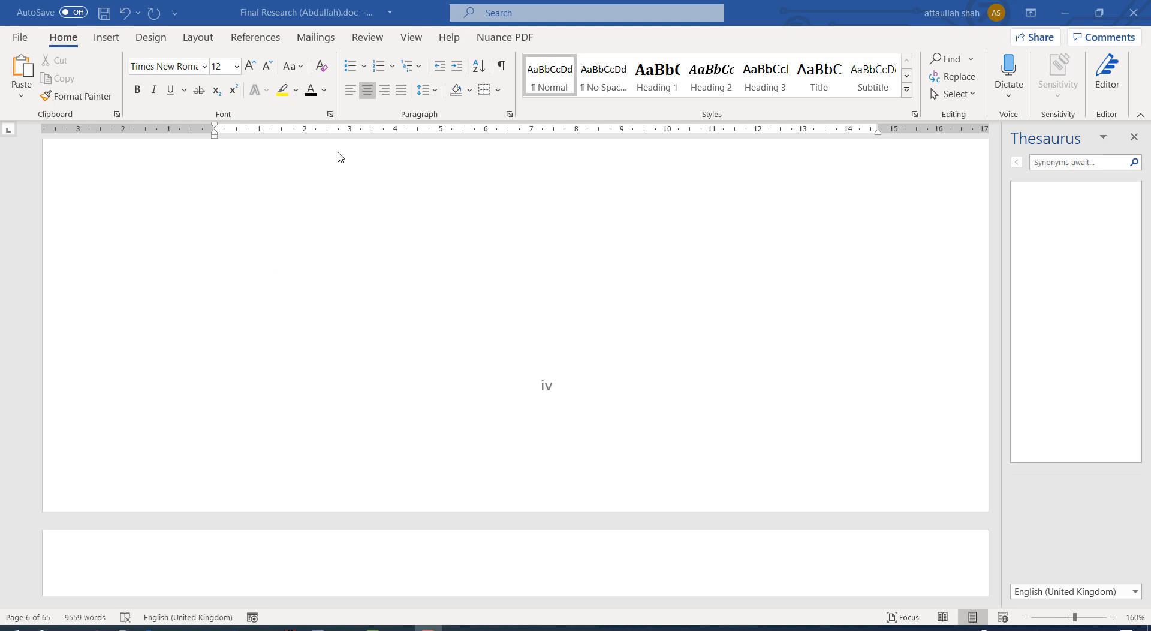
pyautogui.click(106, 38)
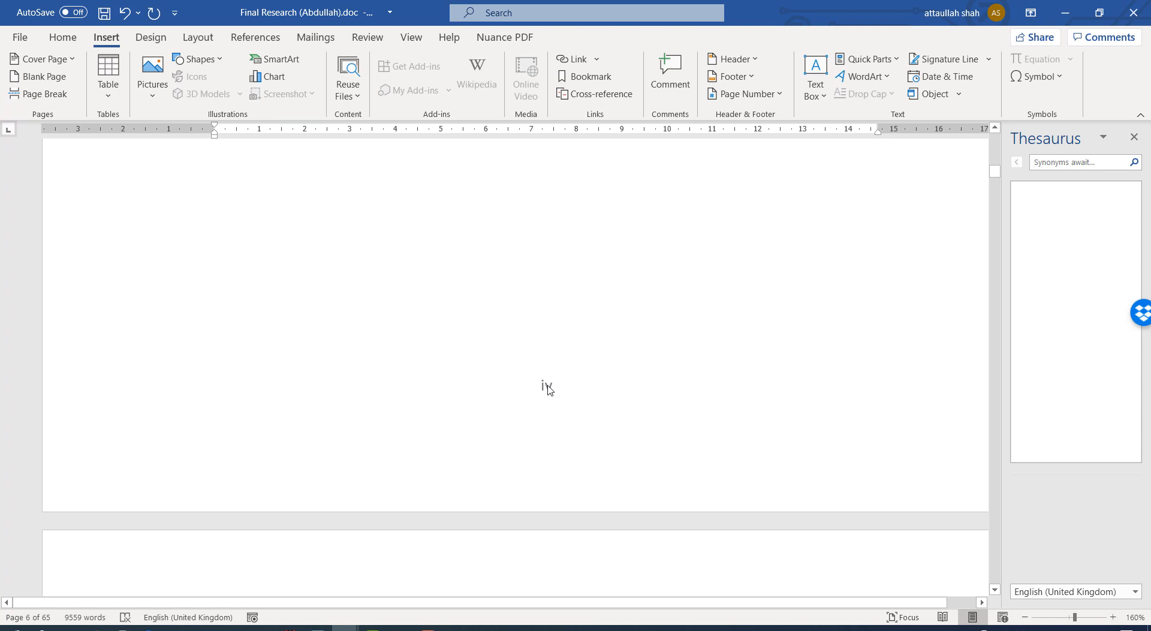
pyautogui.click(54, 41)
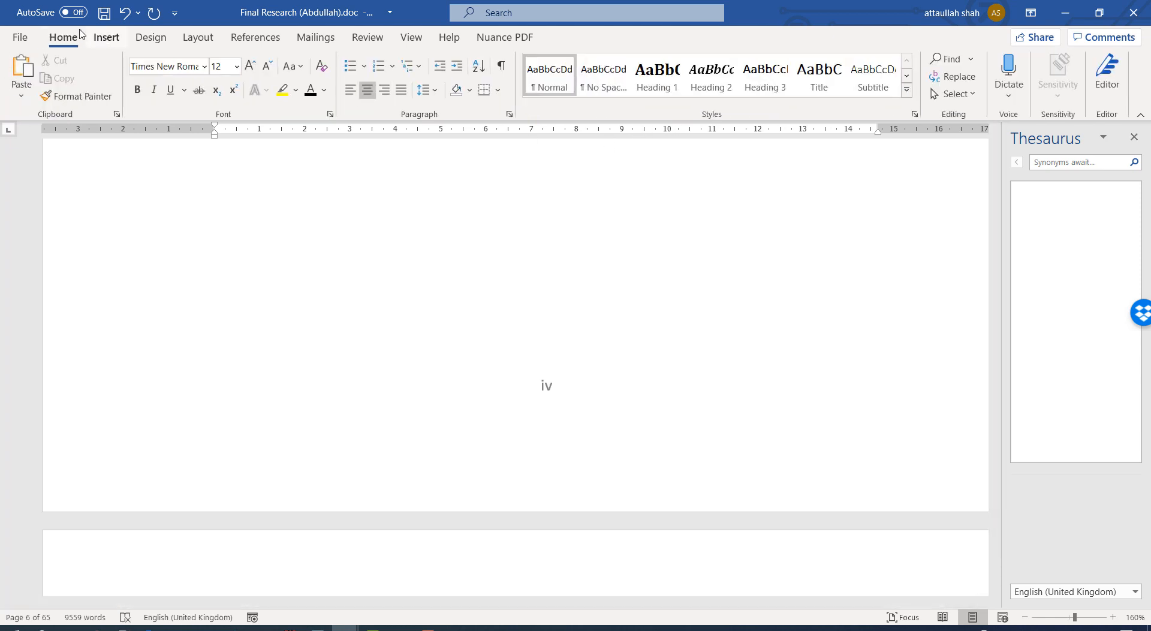
# - Examine the page number layouts offered for the top and bottom of the page
pyautogui.click(105, 40)
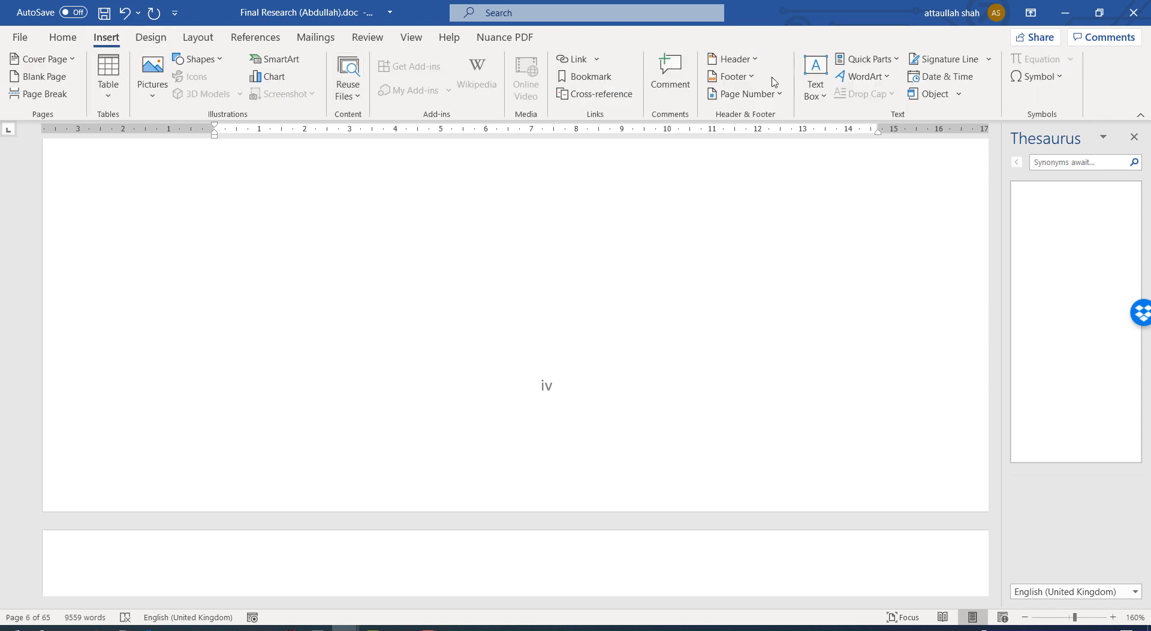
pyautogui.click(733, 93)
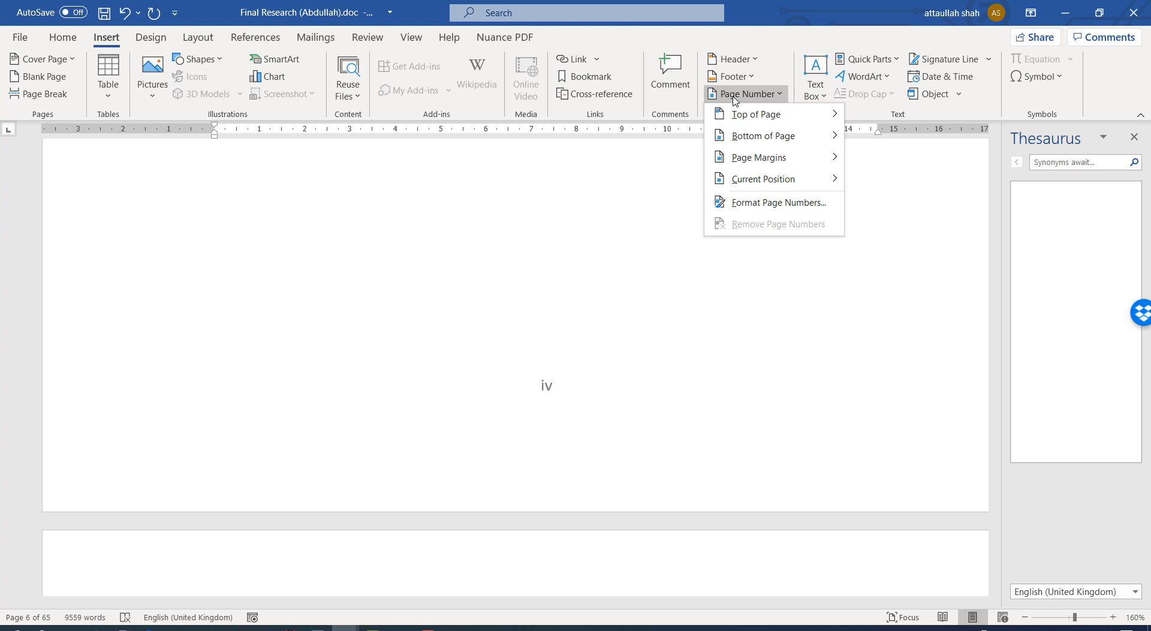
pyautogui.moveTo(741, 116)
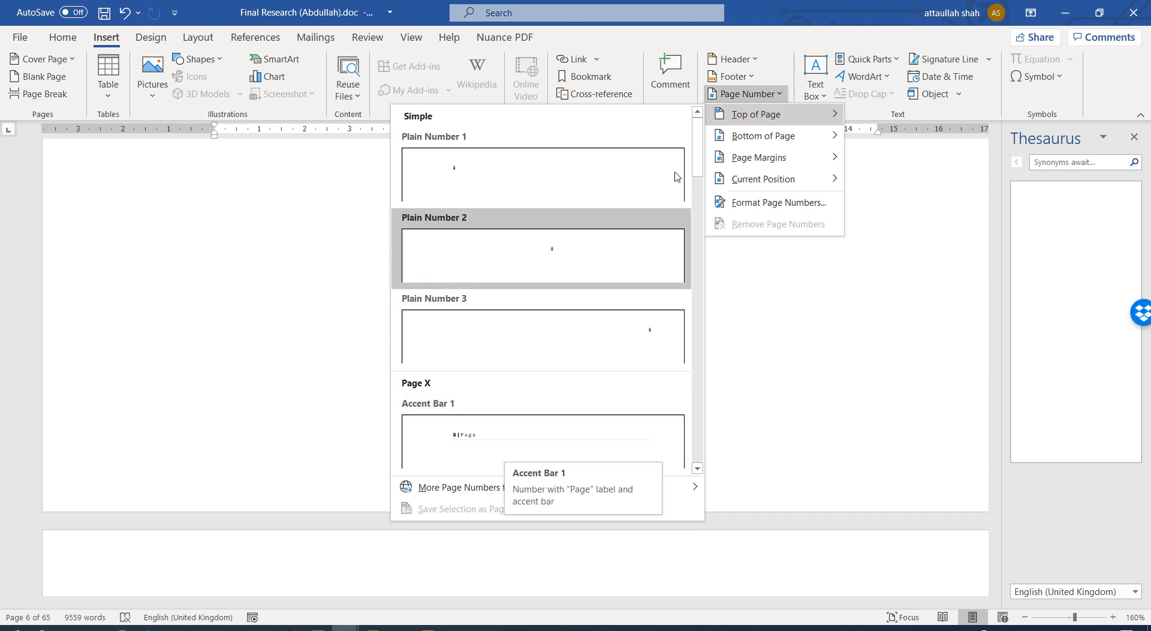
pyautogui.moveTo(759, 138)
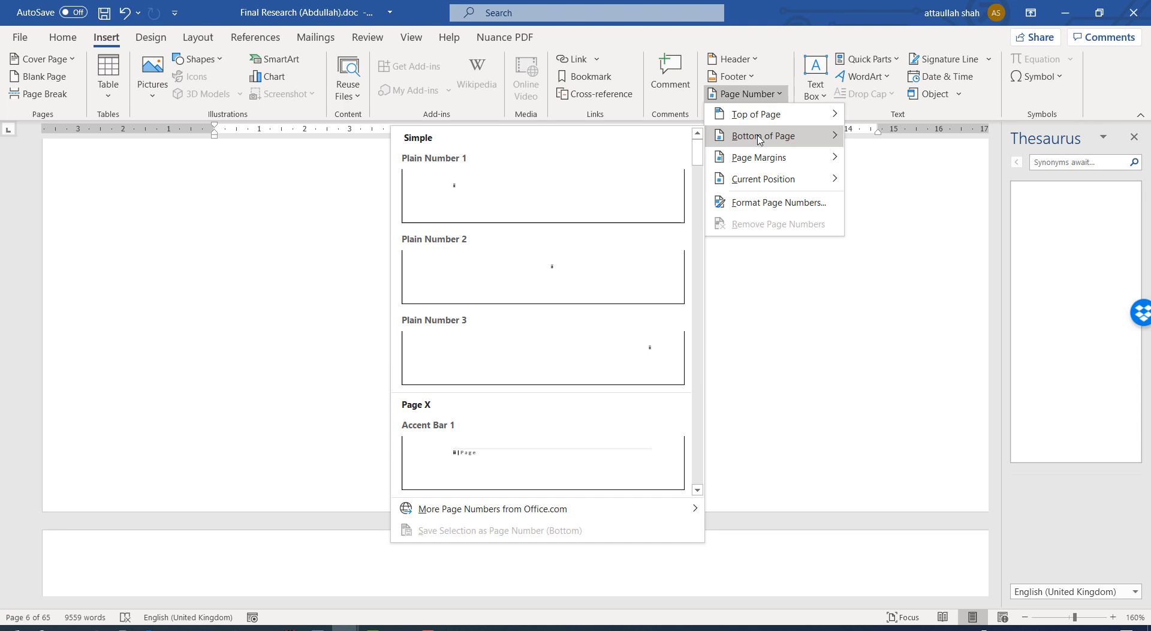
pyautogui.click(755, 320)
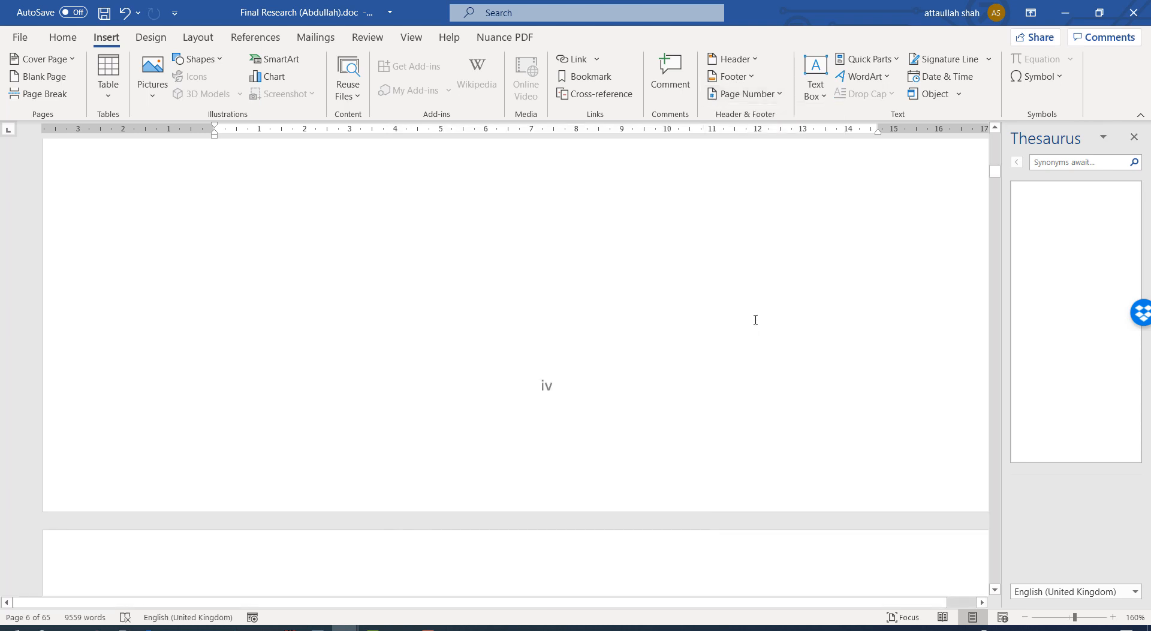
# - Add a Blank style header containing the text "Research Report" and return to the document body
pyautogui.click(731, 62)
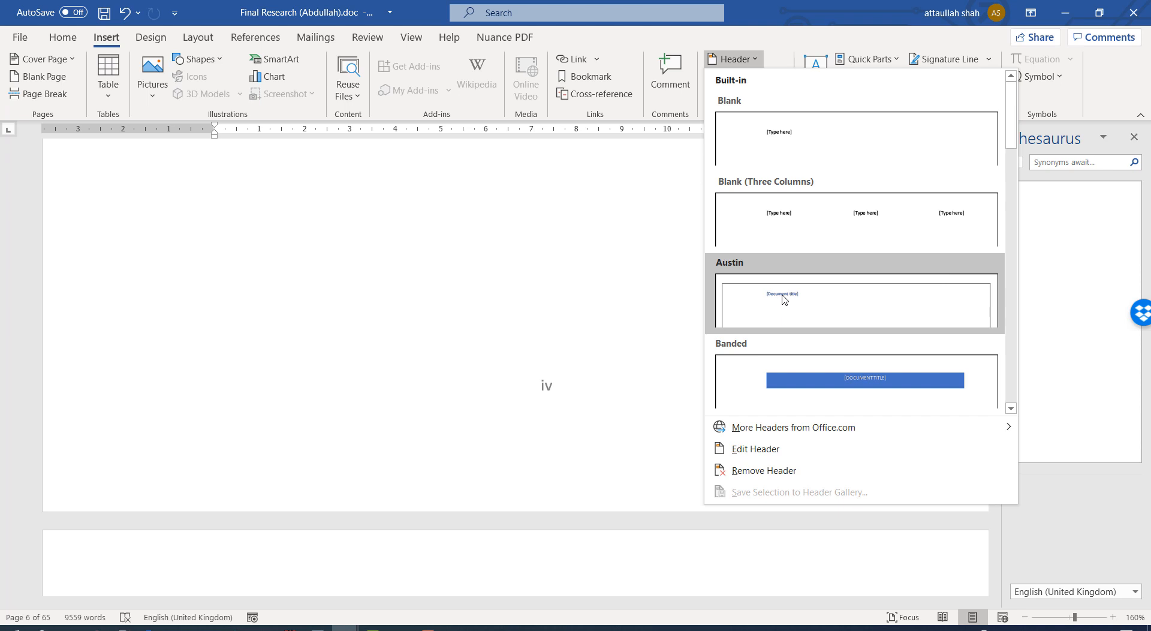
pyautogui.click(801, 148)
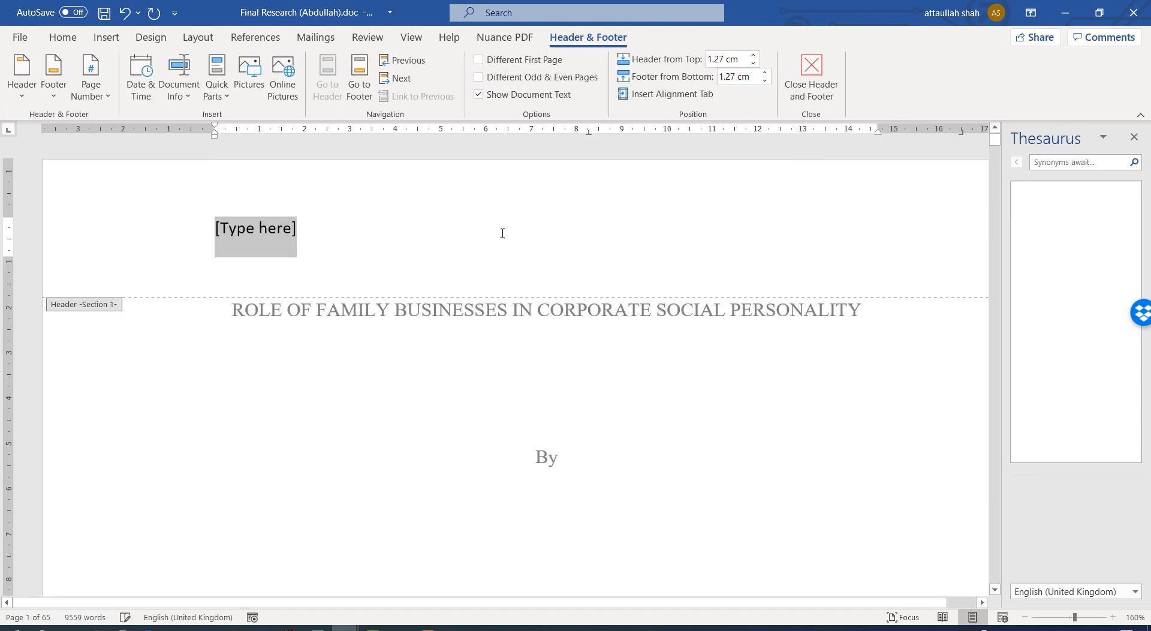
pyautogui.click(248, 237)
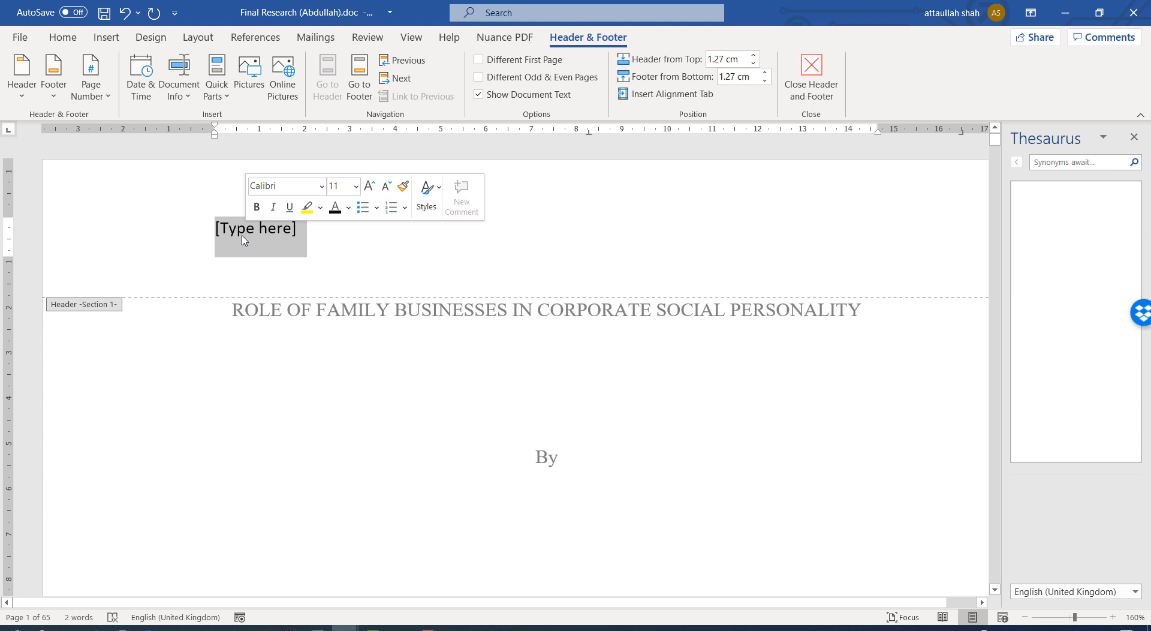
pyautogui.write('R')
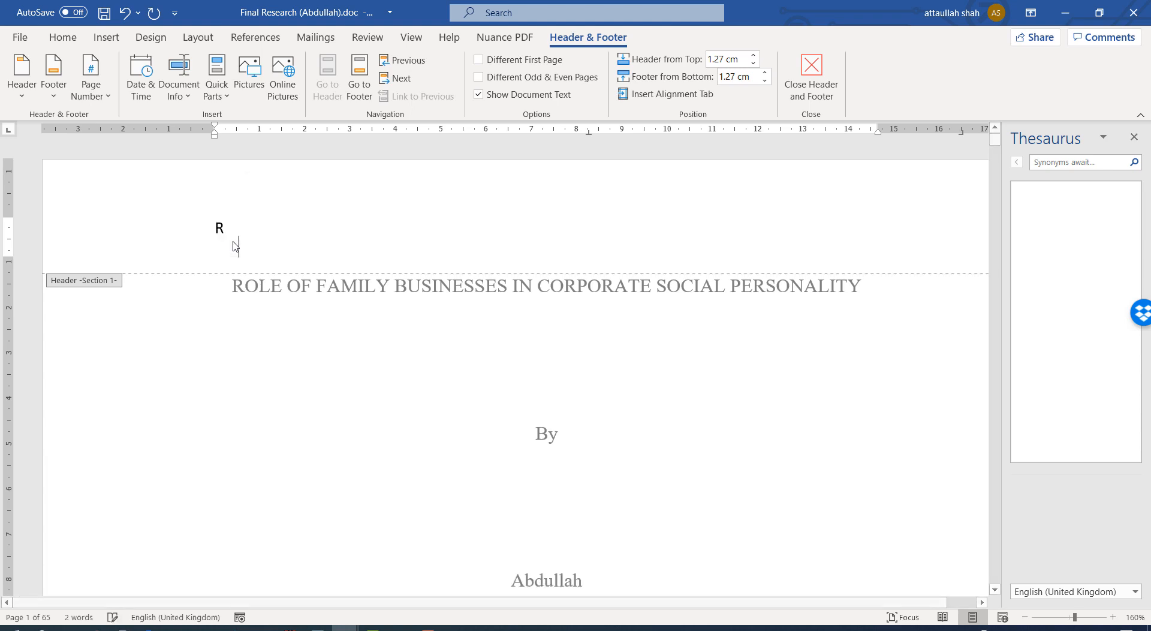
pyautogui.write('esearch Report')
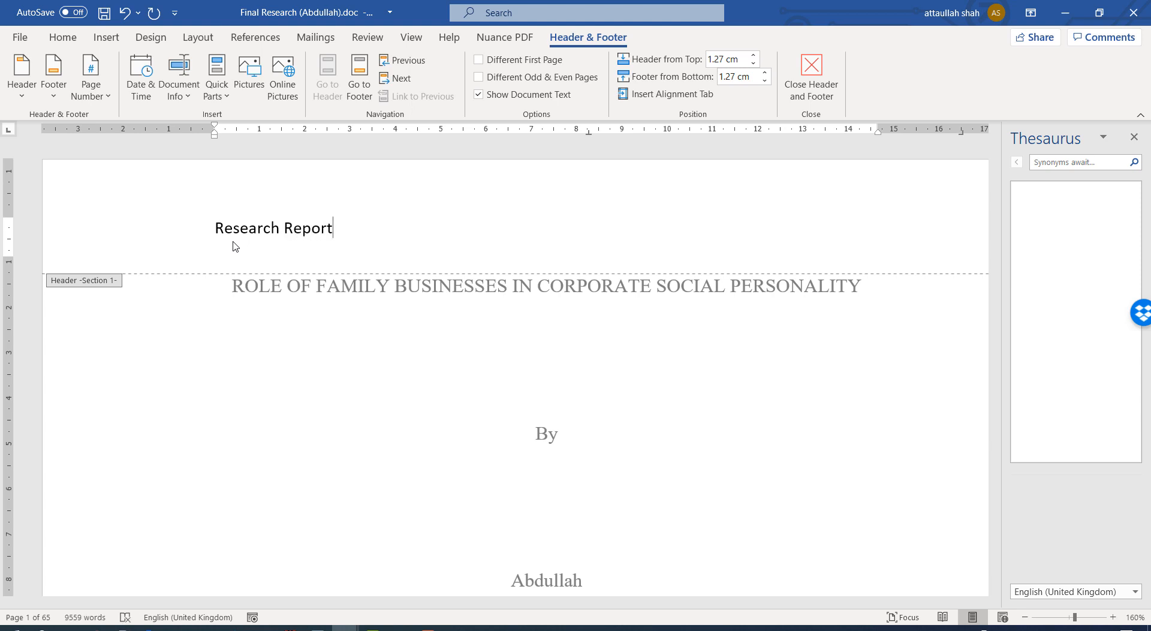
pyautogui.doubleClick(354, 453)
# - Look through the pages from the cover page to the end of Chapter 01 to check the header on each page
pyautogui.scroll(-5, 373, 439)
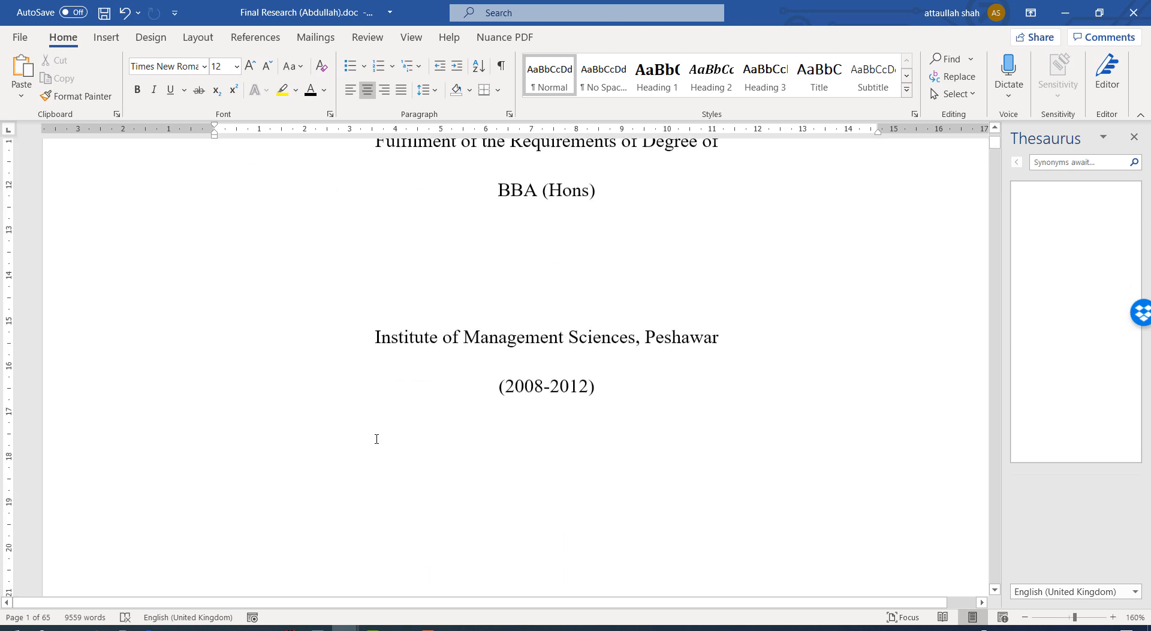
pyautogui.scroll(-10, 376, 439)
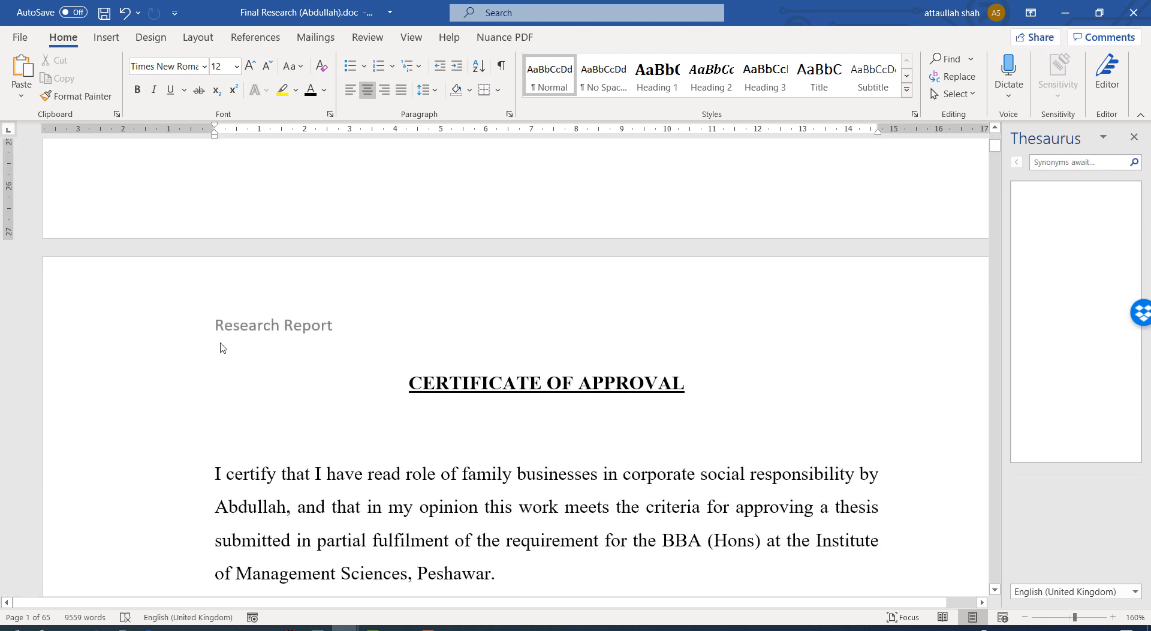
pyautogui.scroll(-8, 274, 327)
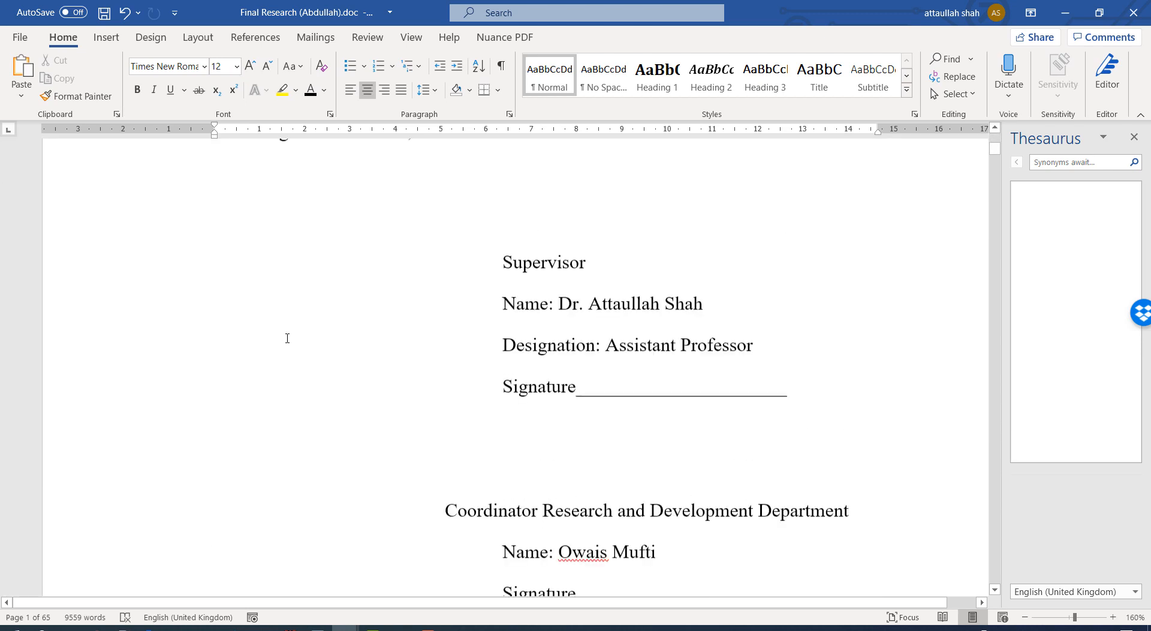
pyautogui.scroll(-12, 287, 338)
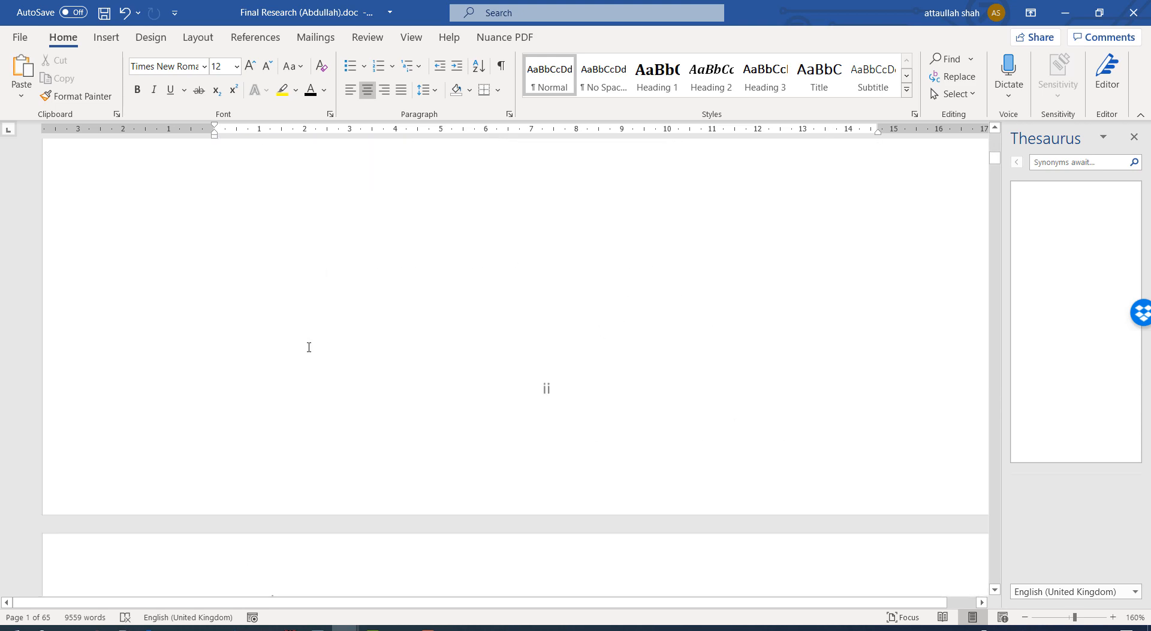
pyautogui.scroll(4, 309, 345)
pyautogui.scroll(-15, 310, 346)
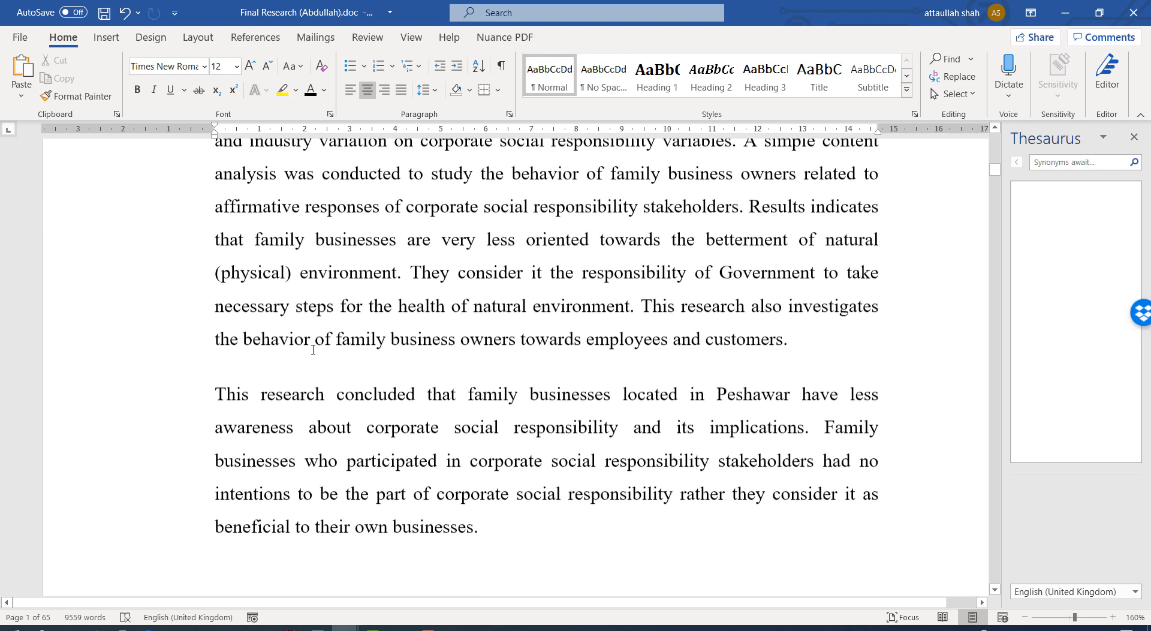
pyautogui.scroll(-14, 313, 350)
pyautogui.scroll(5, 312, 349)
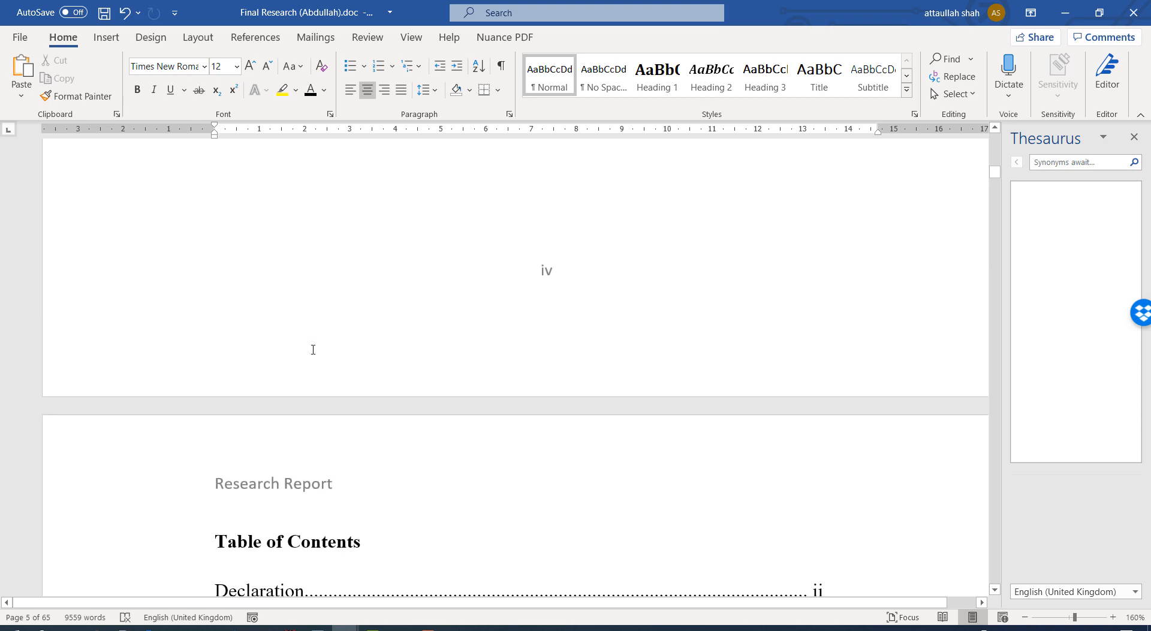
pyautogui.scroll(8, 312, 350)
pyautogui.scroll(-10, 312, 349)
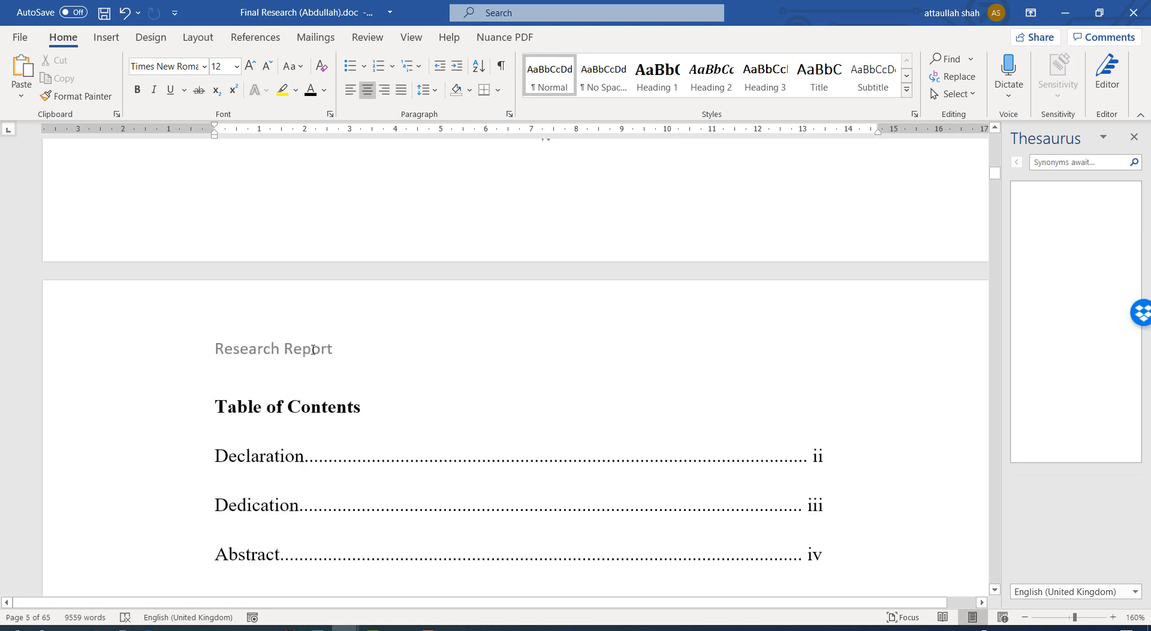
pyautogui.scroll(-20, 313, 349)
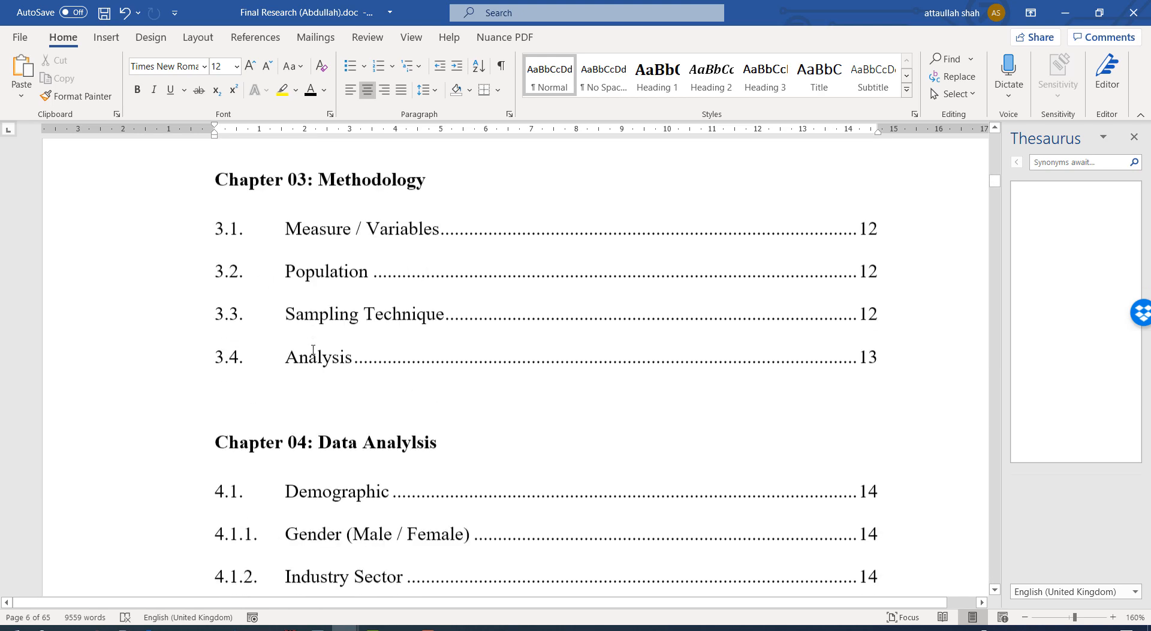
pyautogui.scroll(-20, 313, 350)
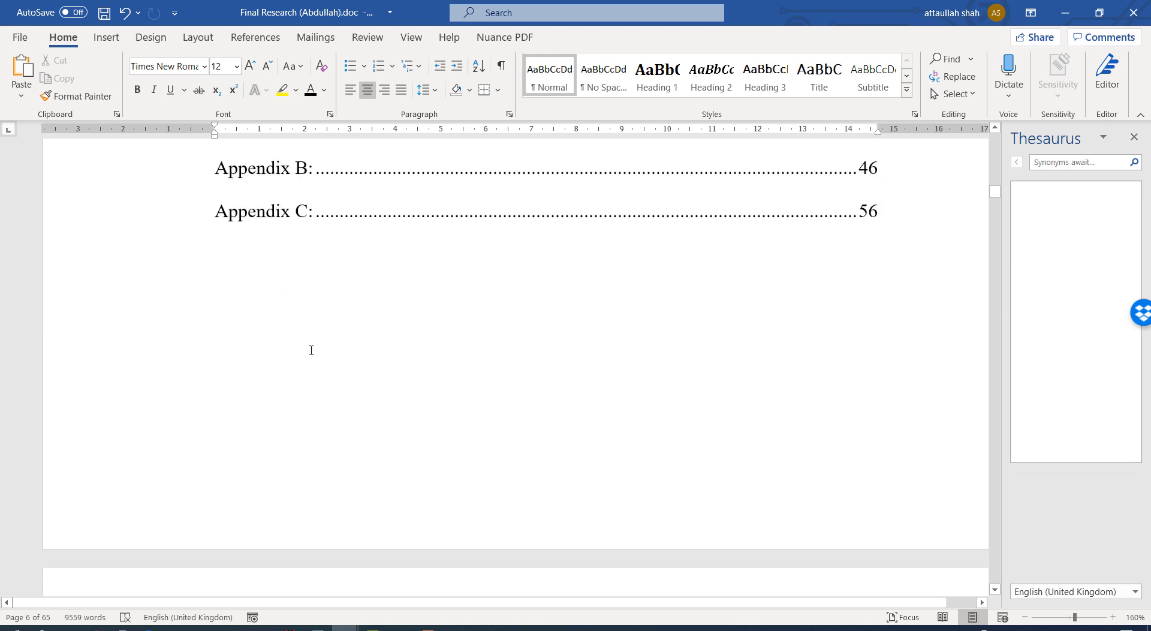
pyautogui.scroll(-10, 311, 350)
pyautogui.scroll(-20, 310, 352)
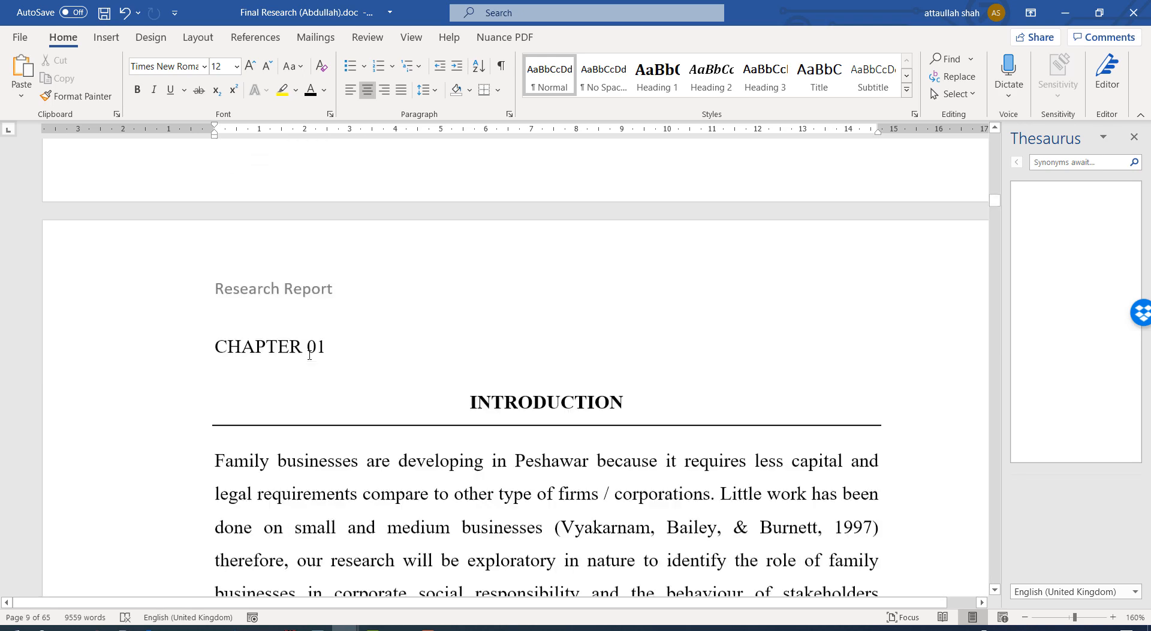
pyautogui.scroll(-20, 312, 356)
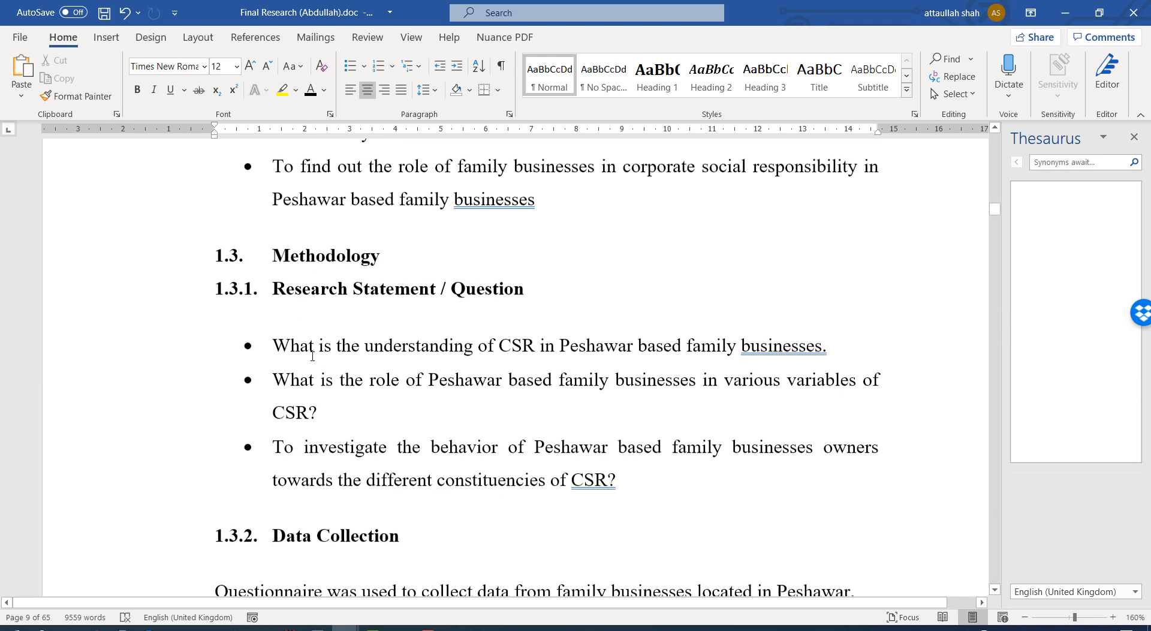
pyautogui.scroll(-5, 313, 356)
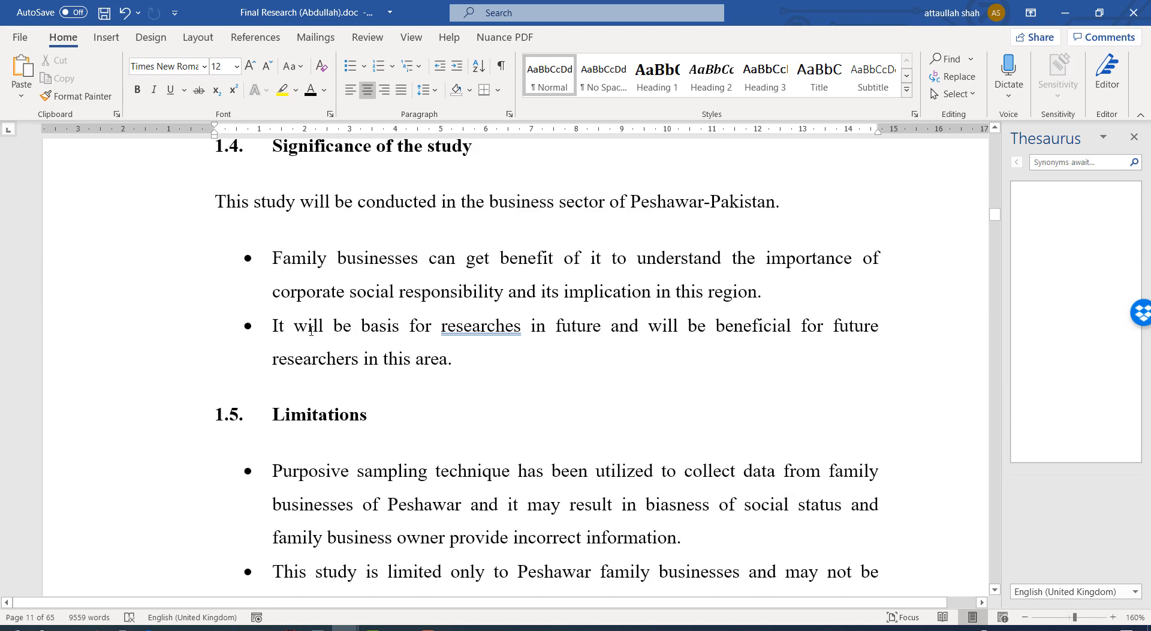
pyautogui.scroll(14, 312, 325)
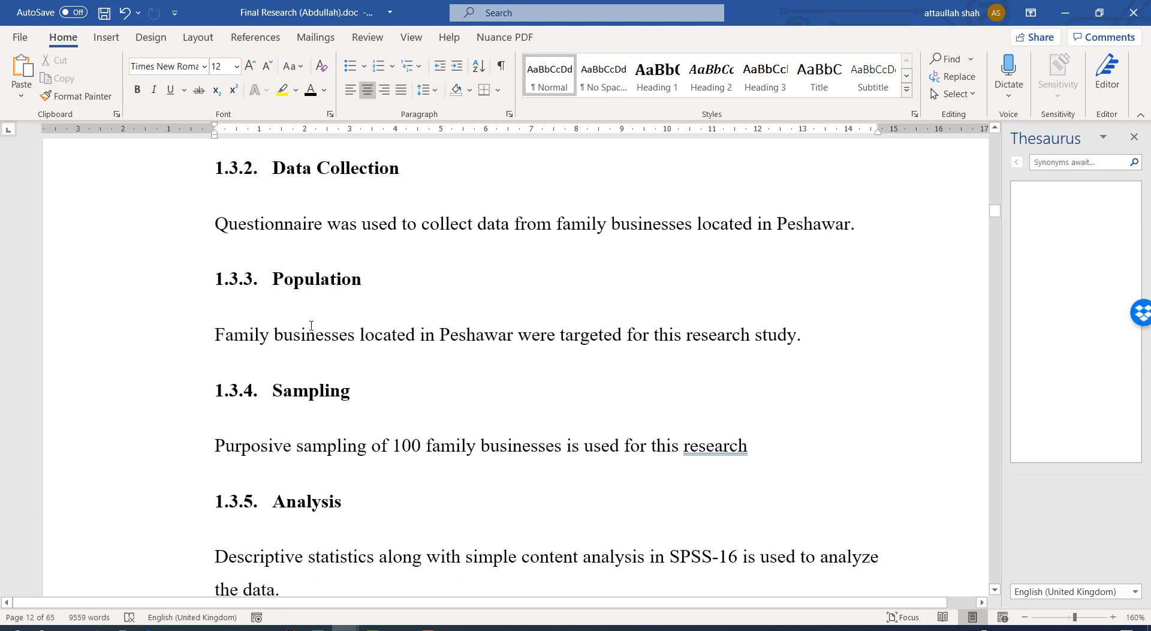
pyautogui.scroll(20, 311, 325)
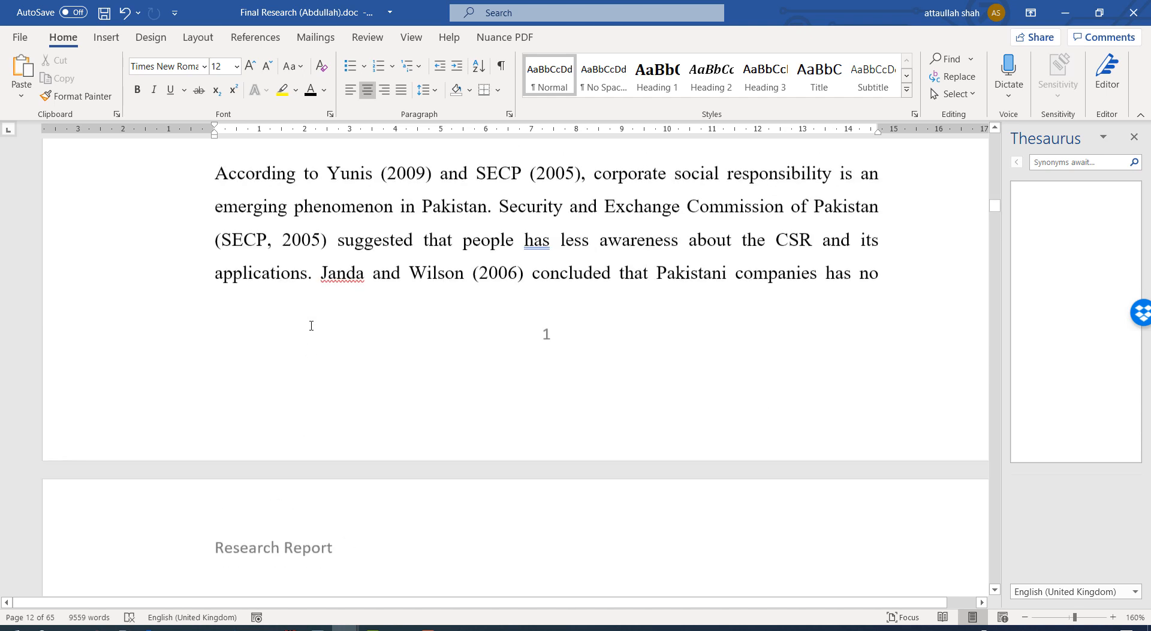
# - Insert the picture download.png after the "Research Report" header text and shrink it to about 1.67 cm square
pyautogui.scroll(-3, 311, 329)
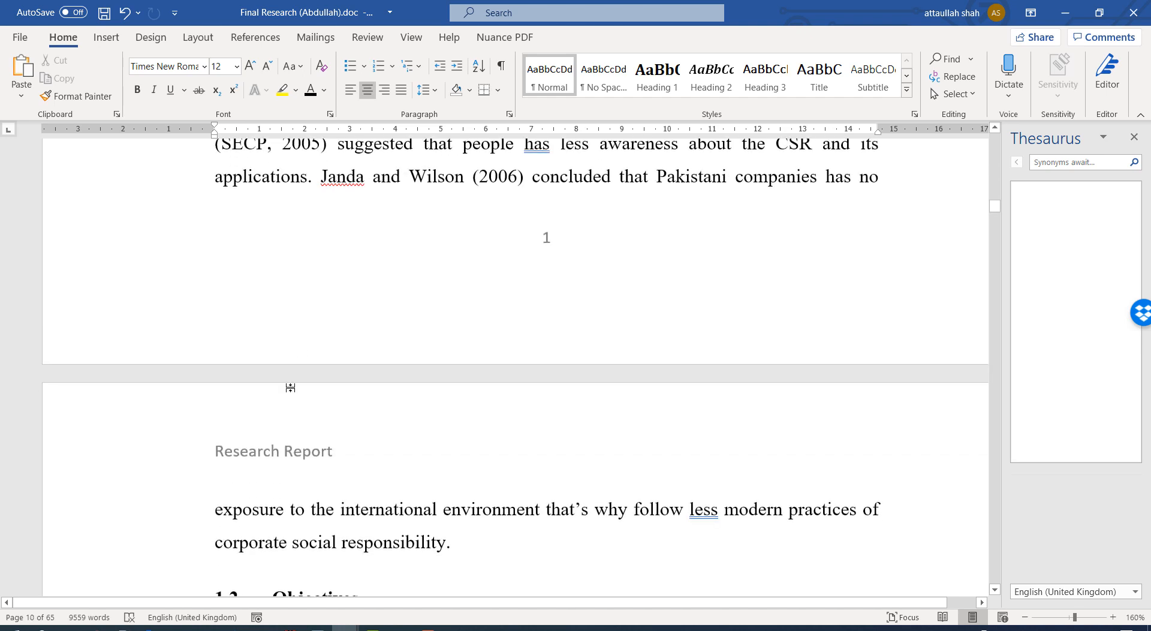
pyautogui.doubleClick(287, 451)
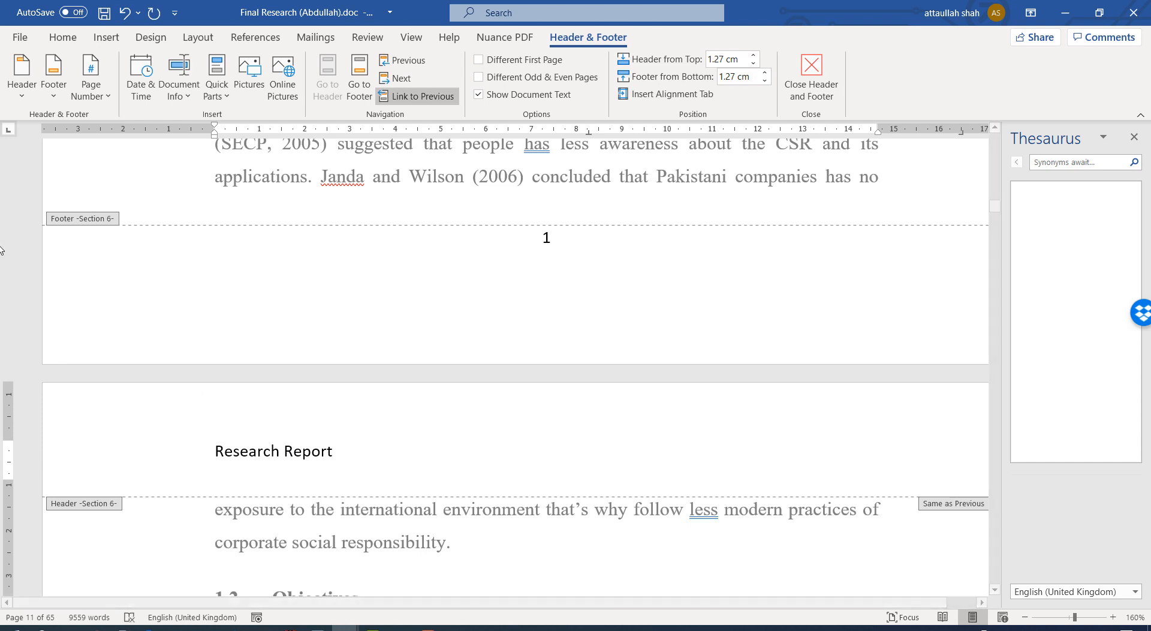
pyautogui.click(249, 76)
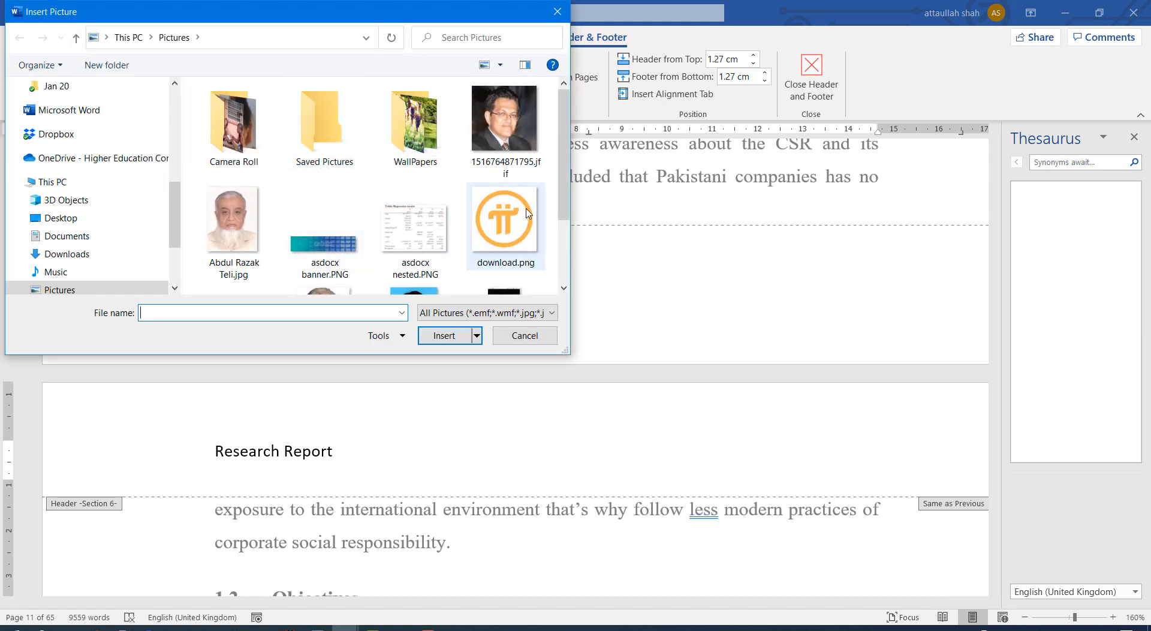
pyautogui.doubleClick(523, 213)
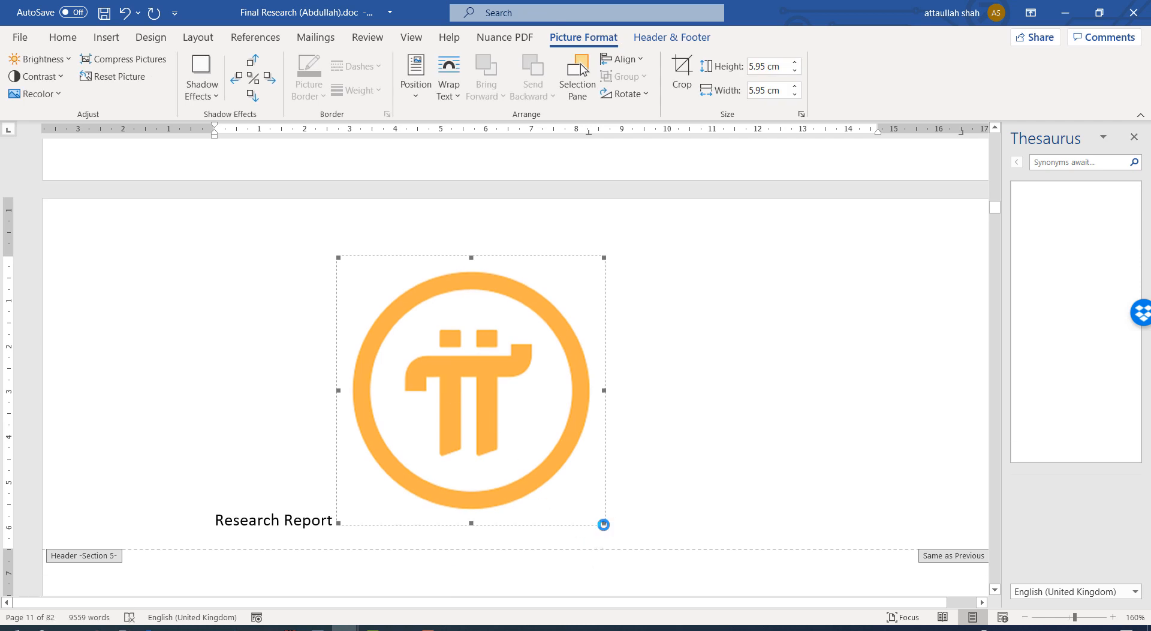
pyautogui.moveTo(604, 522); pyautogui.dragTo(404, 260)
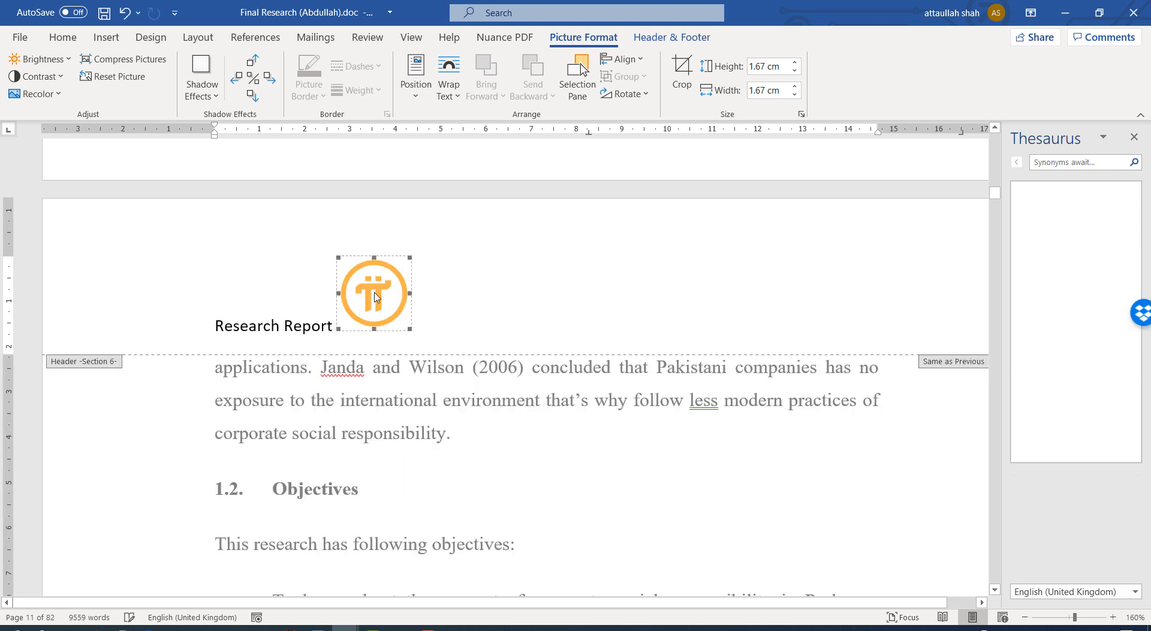
# - Place the header logo before the "Research Report" text, shrink it to about 0.99 cm square, and return to the document body
pyautogui.click(170, 309)
pyautogui.hotkey('ctrl', 'v')
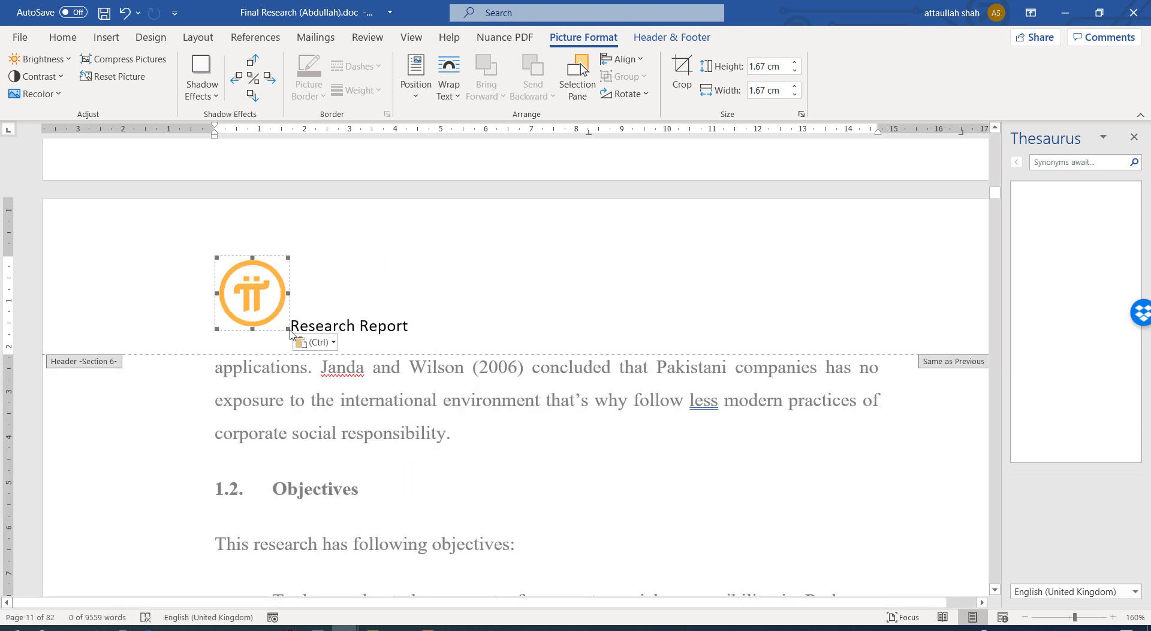
pyautogui.moveTo(290, 334); pyautogui.dragTo(251, 309)
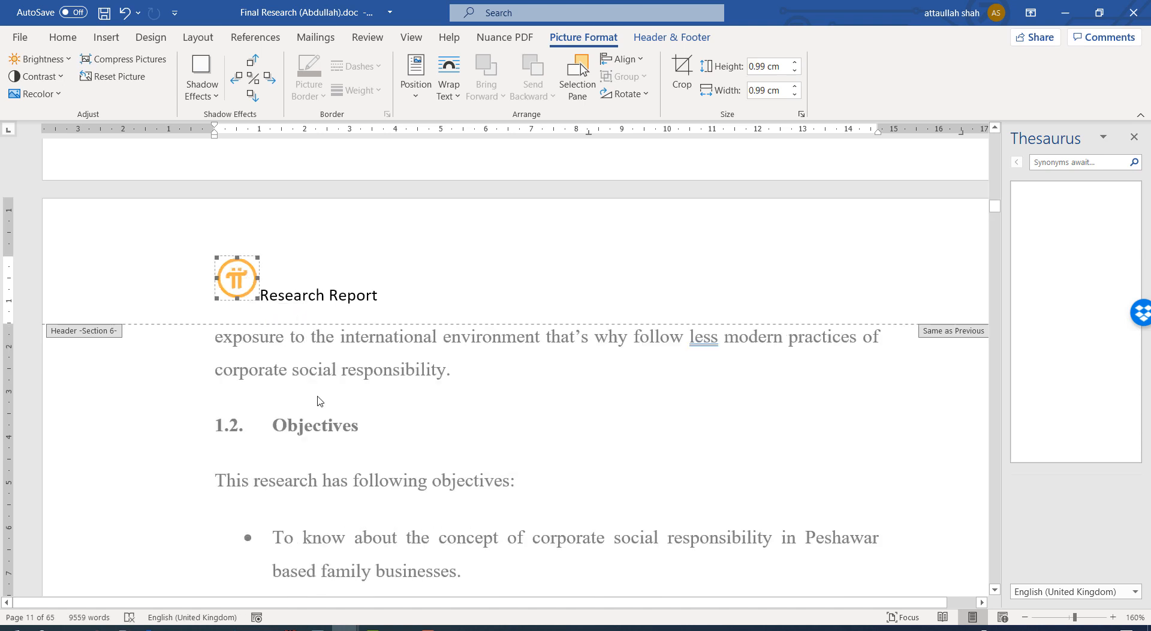
pyautogui.doubleClick(351, 432)
# - Look through the pages from the Objectives section to the start of Chapter 02 to check the header logo and text
pyautogui.scroll(-20, 353, 435)
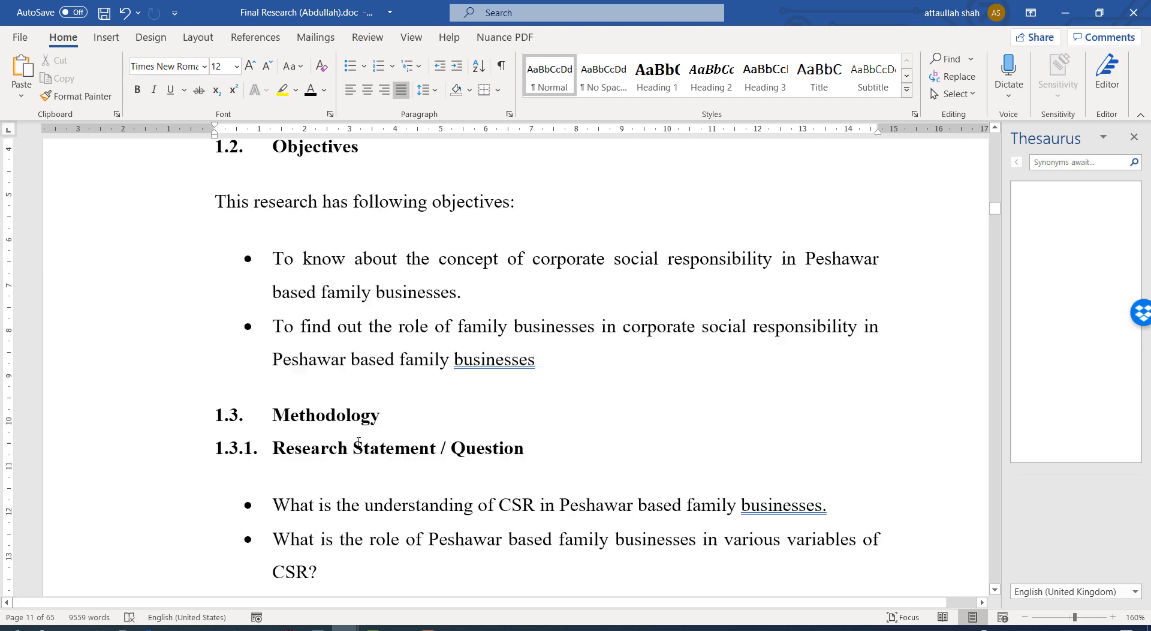
pyautogui.scroll(2, 383, 439)
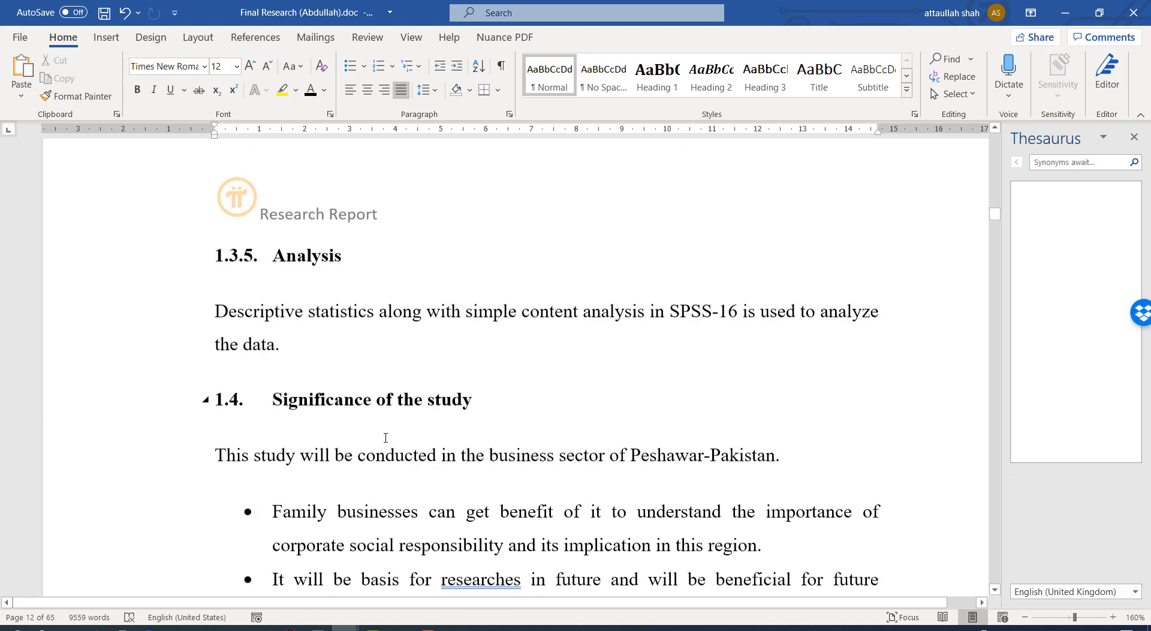
pyautogui.scroll(-12, 386, 438)
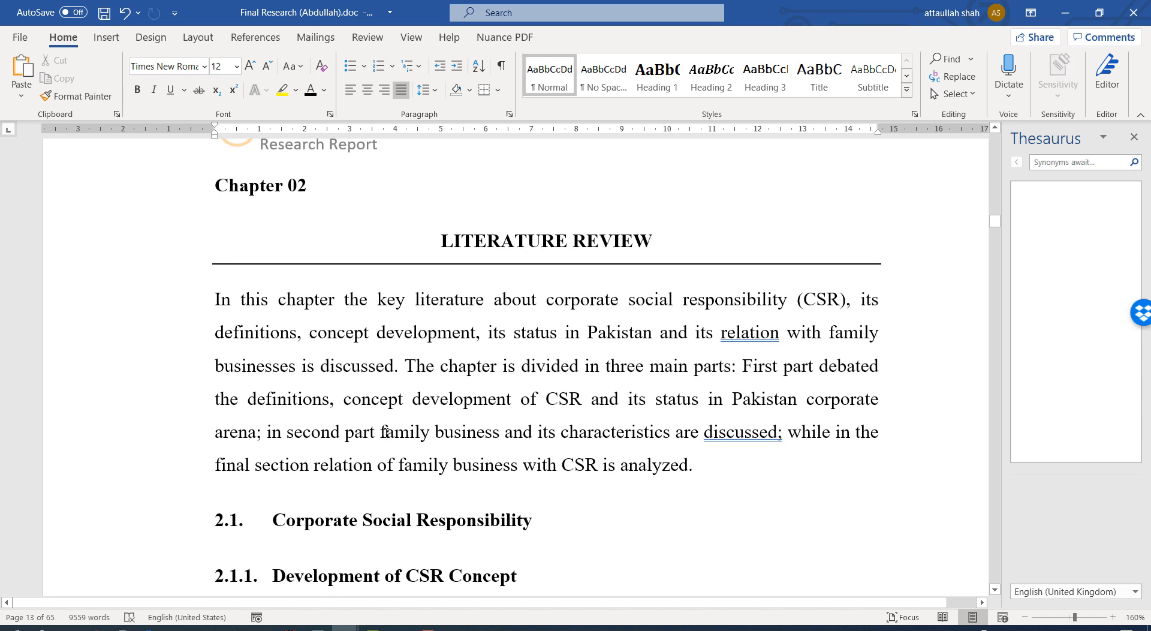
pyautogui.click(106, 37)
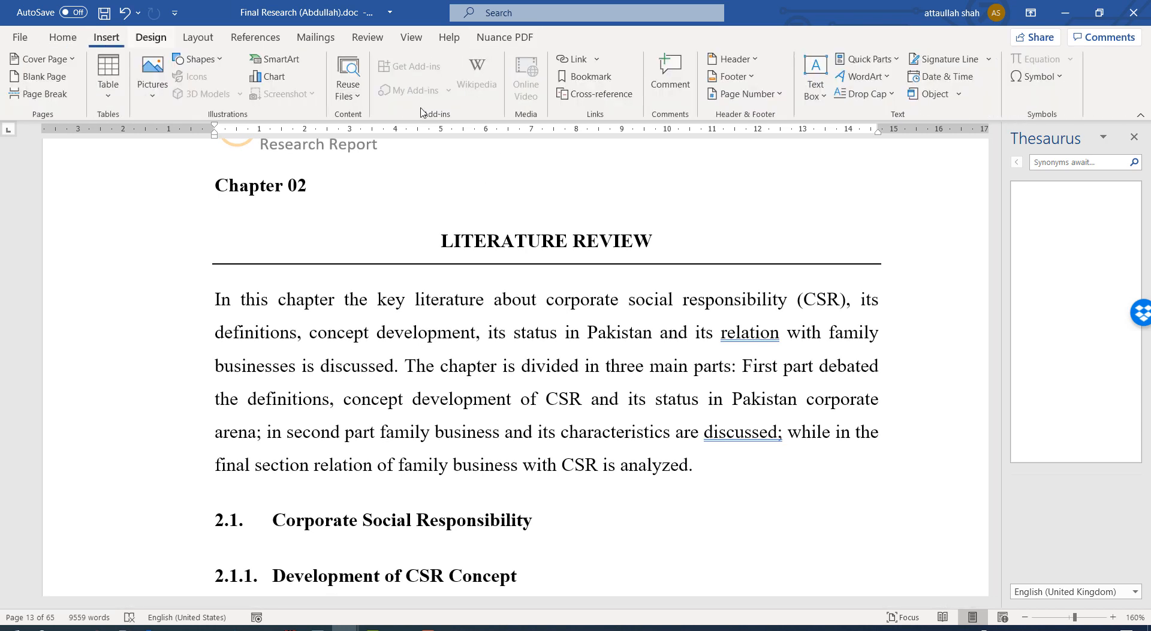
# - Insert the built-in Blank footer in the Chapter 01 and 02 part of the document and return to the body
pyautogui.click(718, 78)
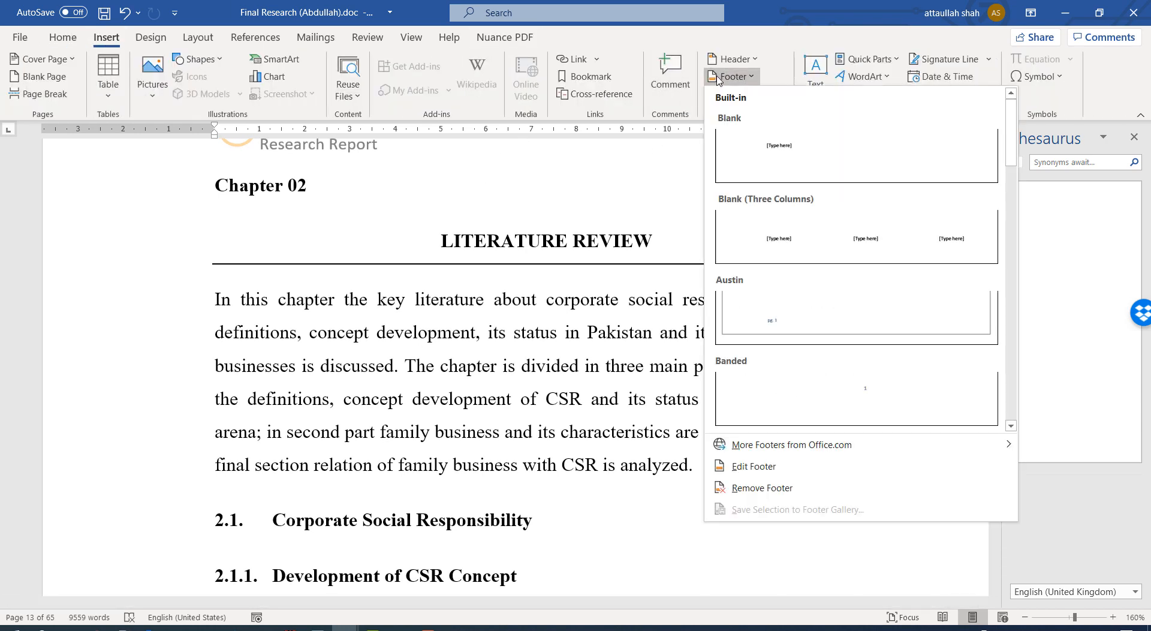
pyautogui.click(800, 171)
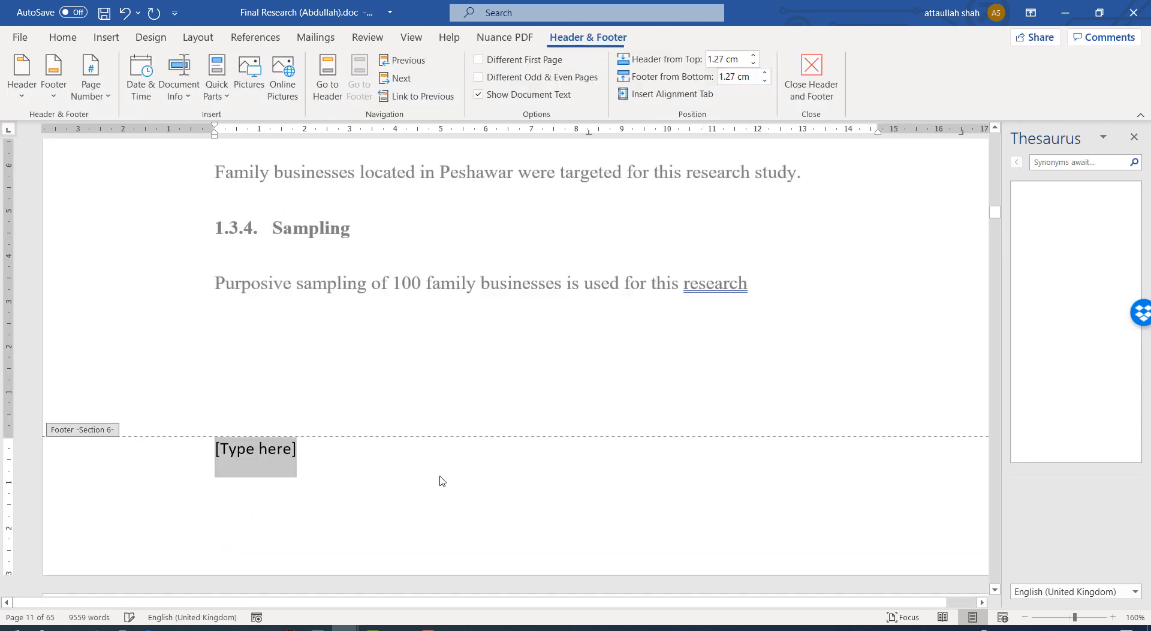
pyautogui.click(237, 461)
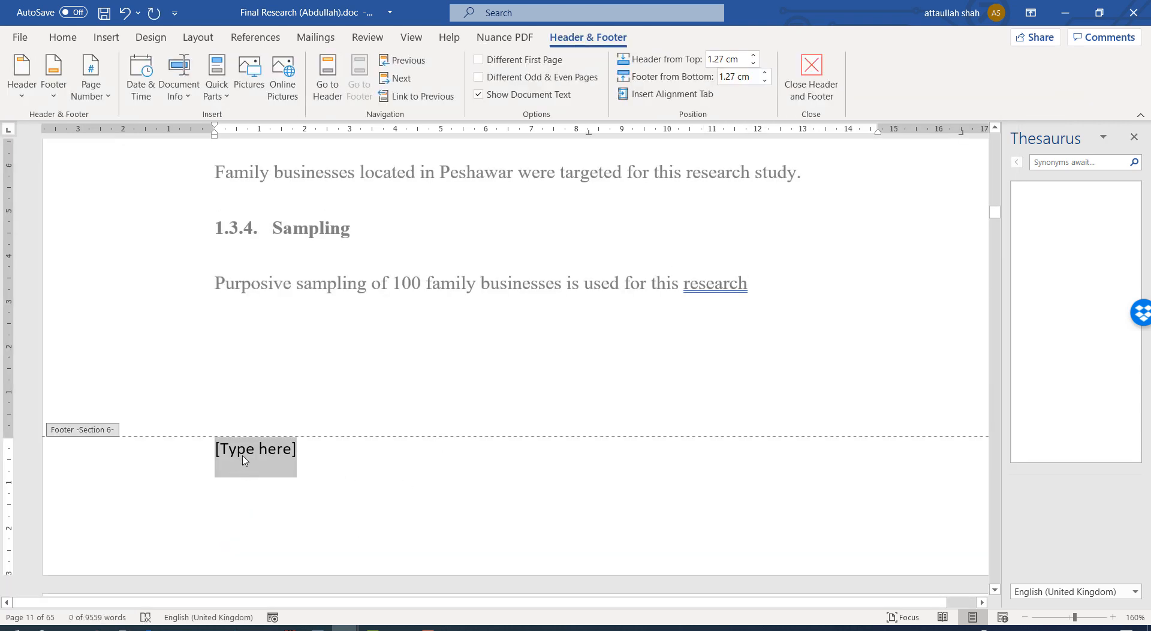
pyautogui.doubleClick(399, 327)
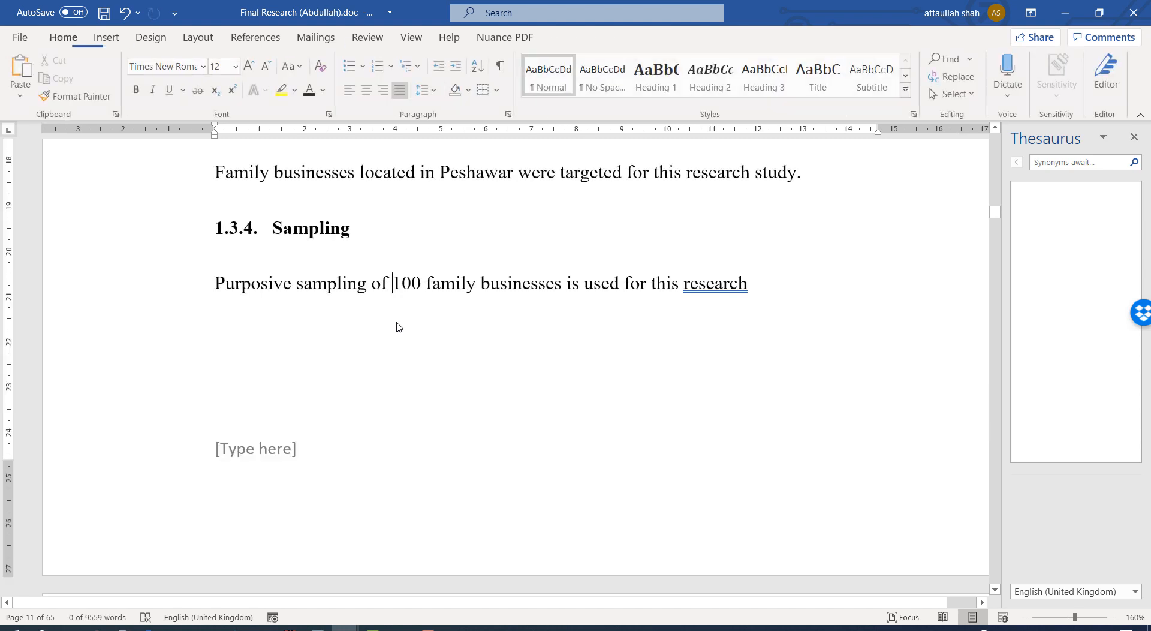
# - Delete the "[Type here]" placeholder from the Section 6 footer and return to the document body
pyautogui.doubleClick(242, 457)
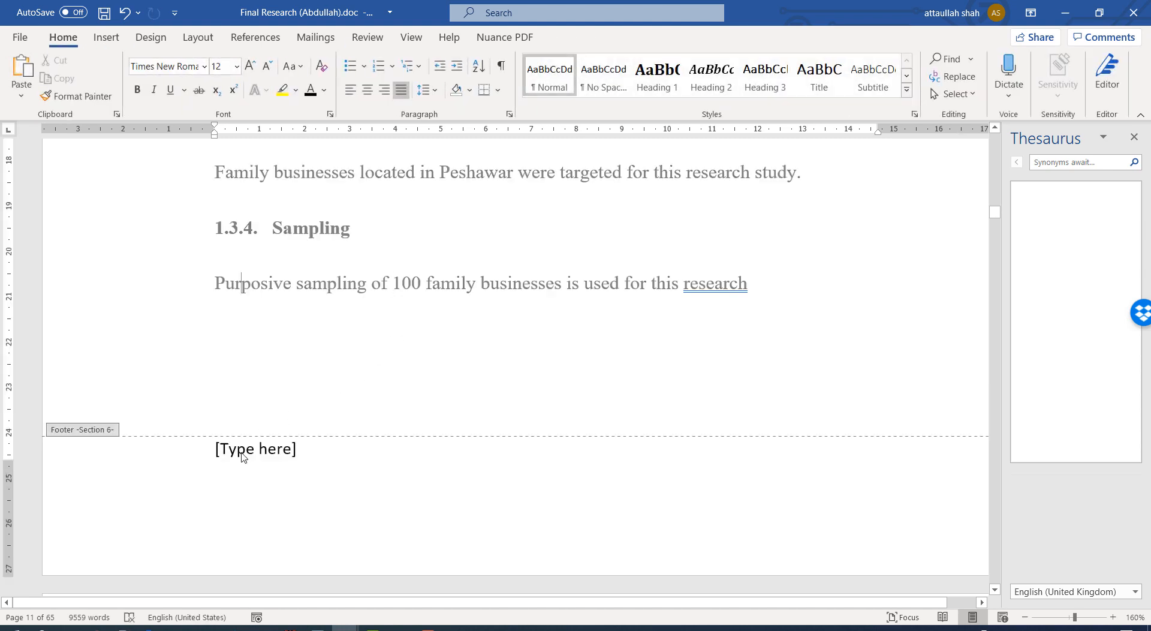
pyautogui.click(299, 501)
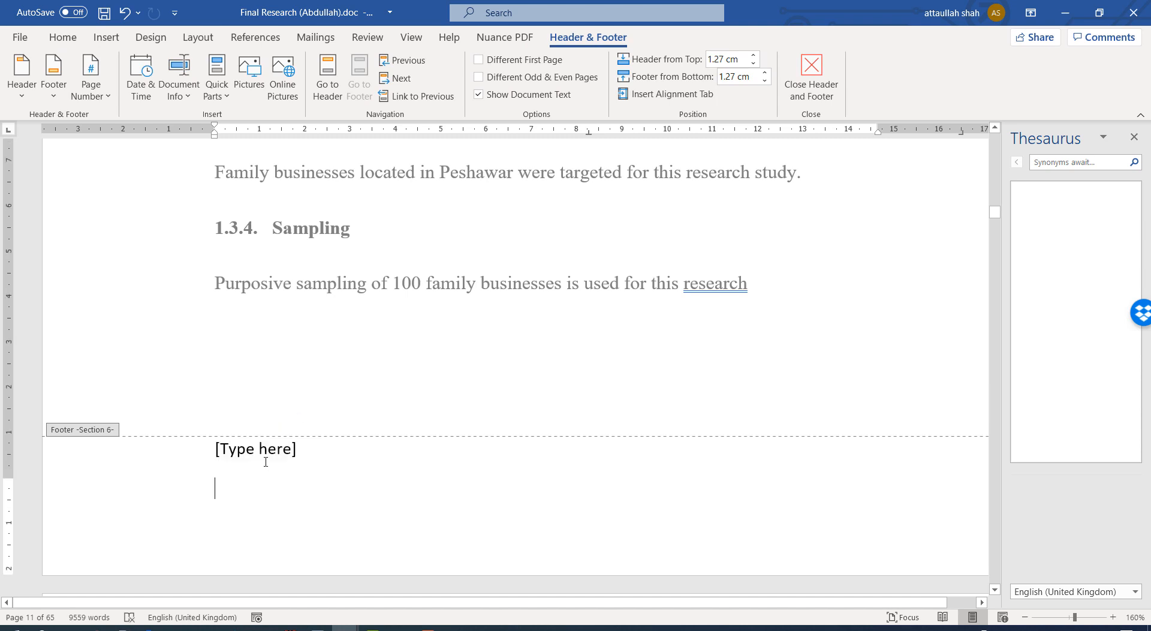
pyautogui.click(265, 459)
pyautogui.press('Delete')
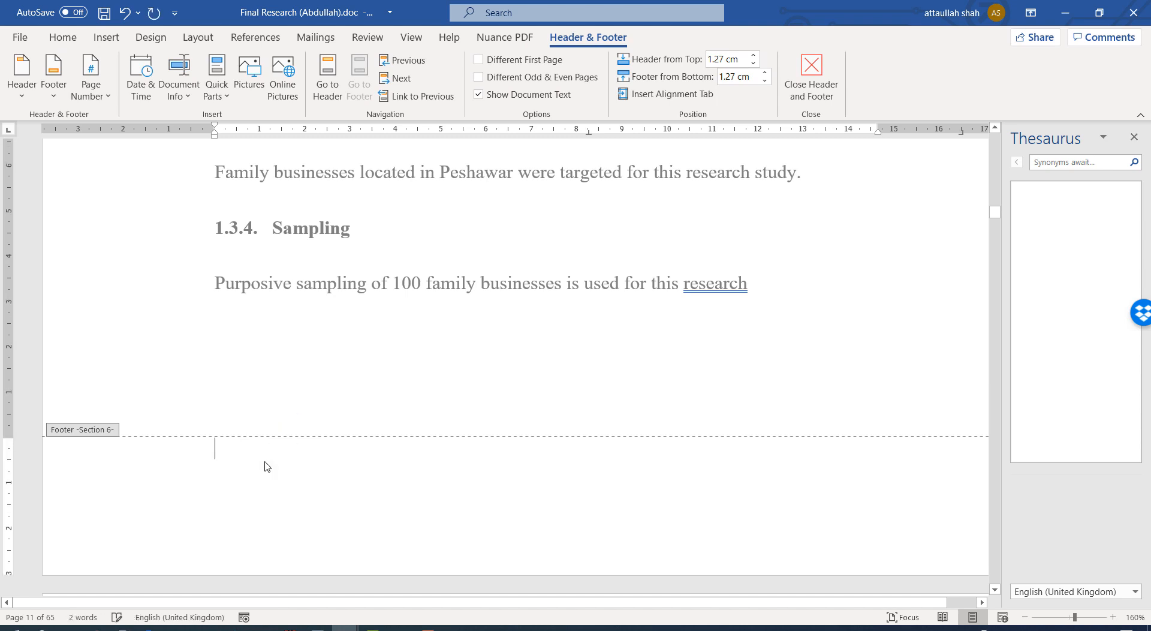
pyautogui.doubleClick(301, 367)
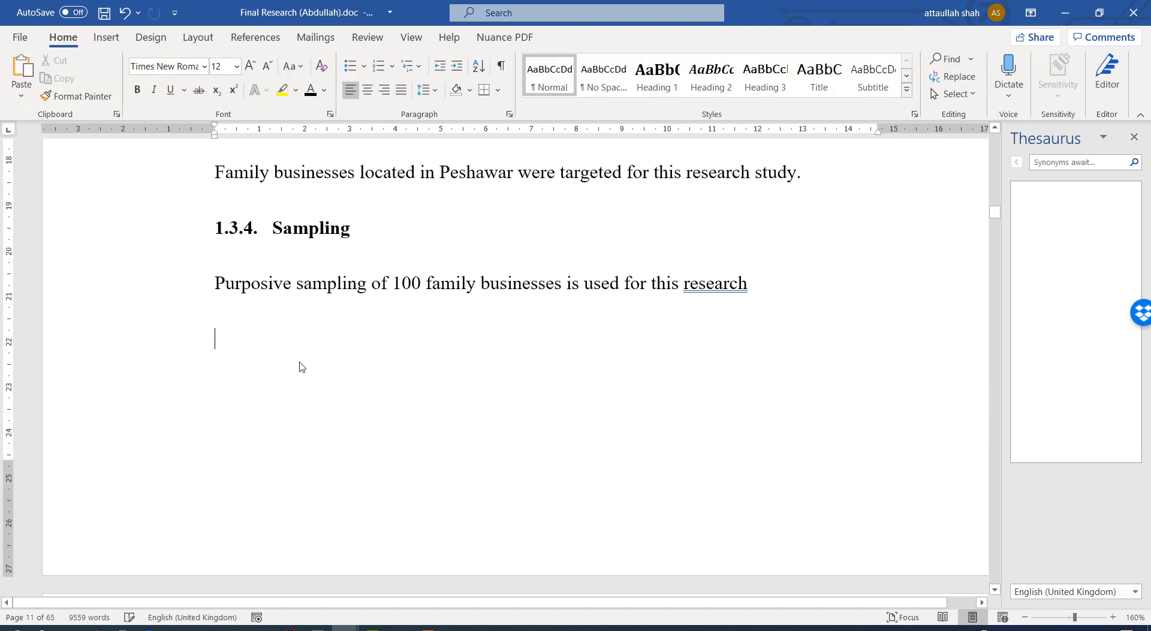
# - Set both the header and footer distance from the page edge to 1 cm for the selected sections
pyautogui.scroll(3, 303, 360)
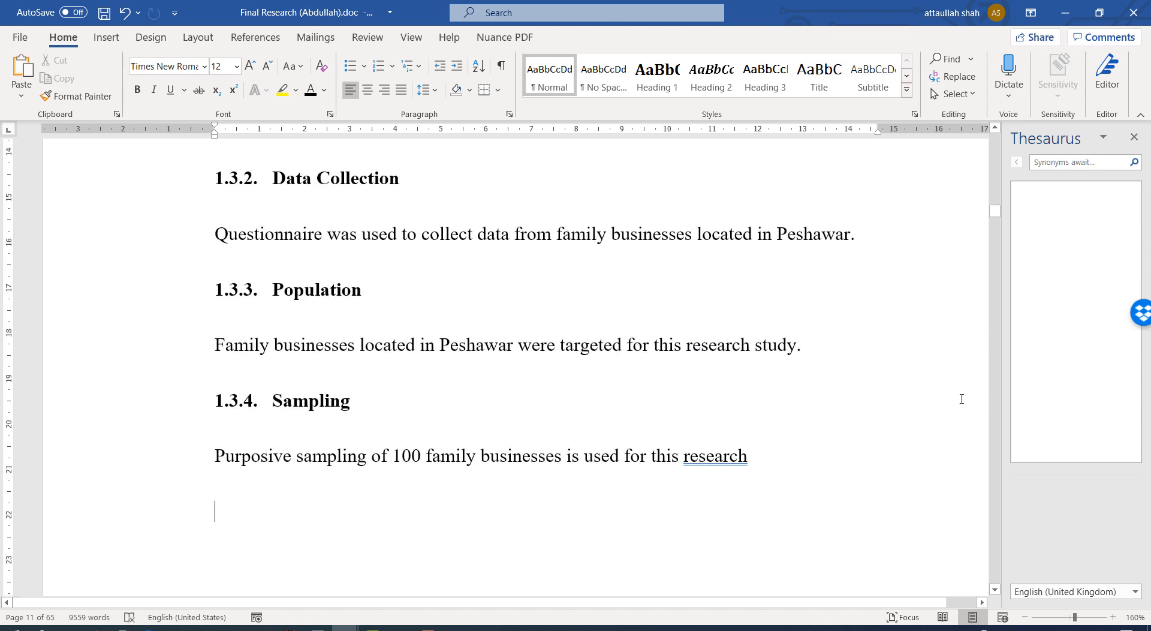
pyautogui.scroll(6, 962, 399)
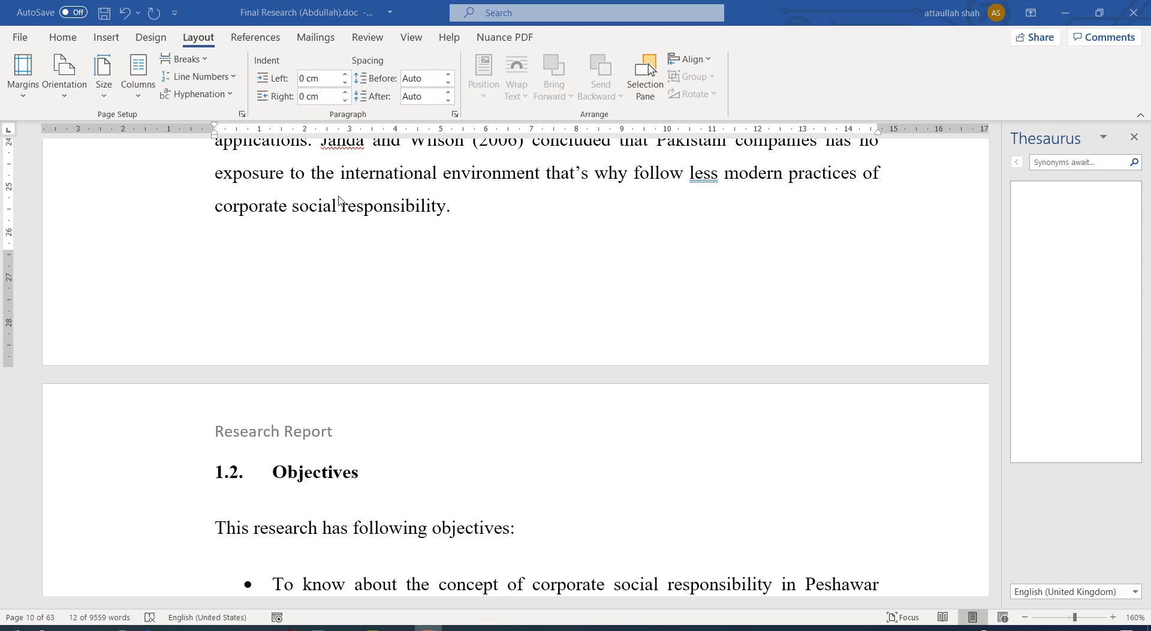
pyautogui.scroll(5, 318, 247)
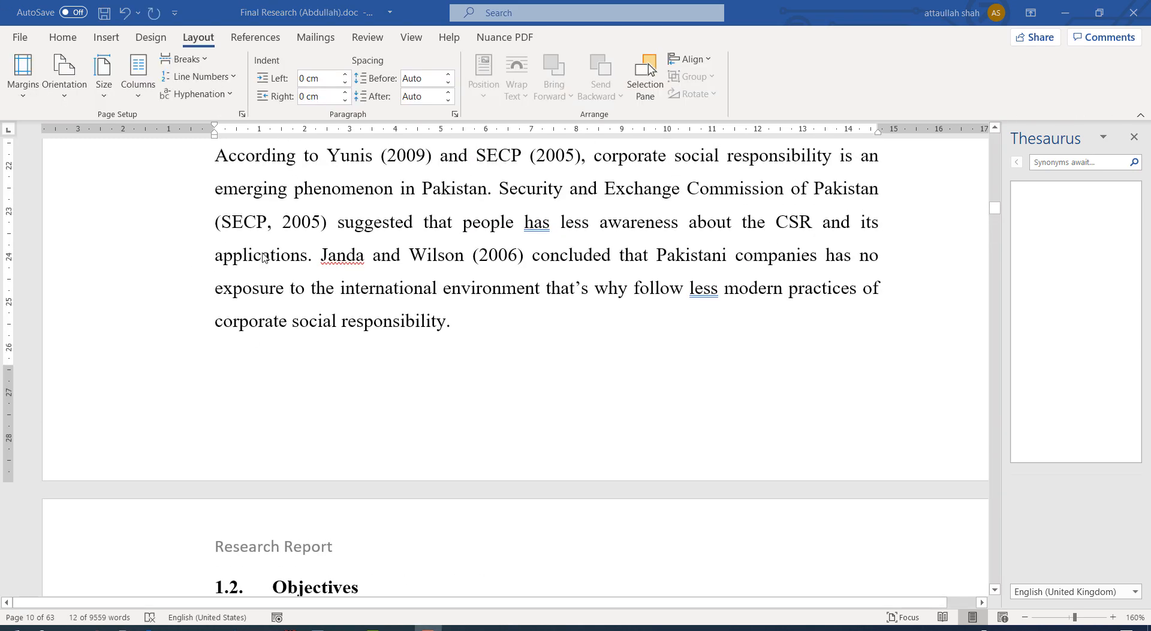
pyautogui.scroll(8, 241, 202)
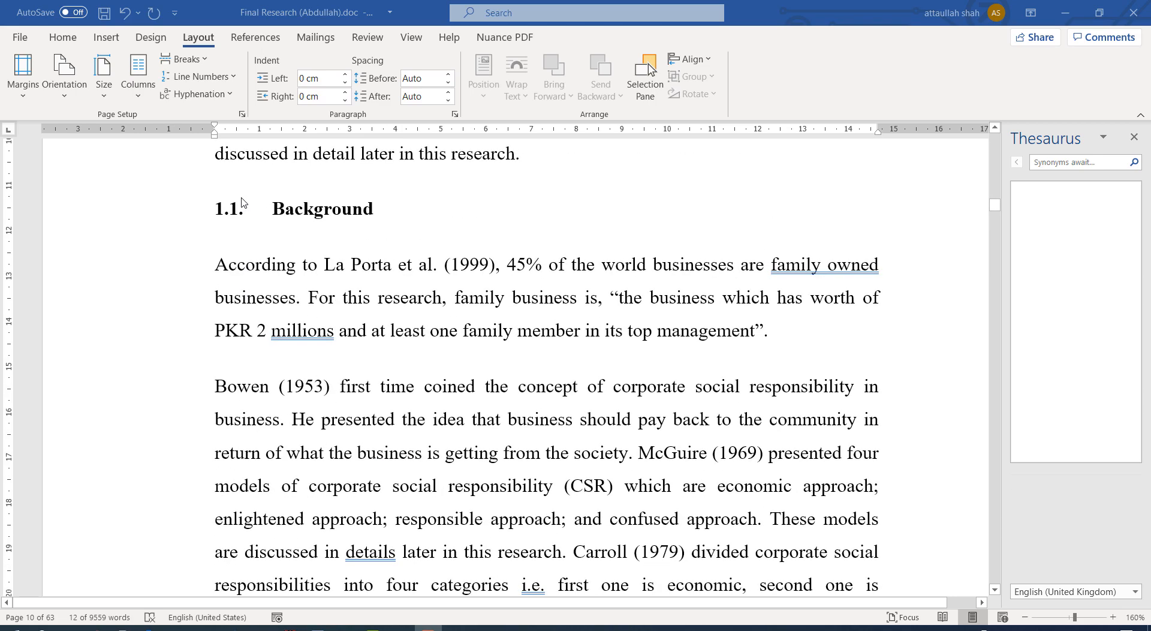
pyautogui.scroll(4, 241, 202)
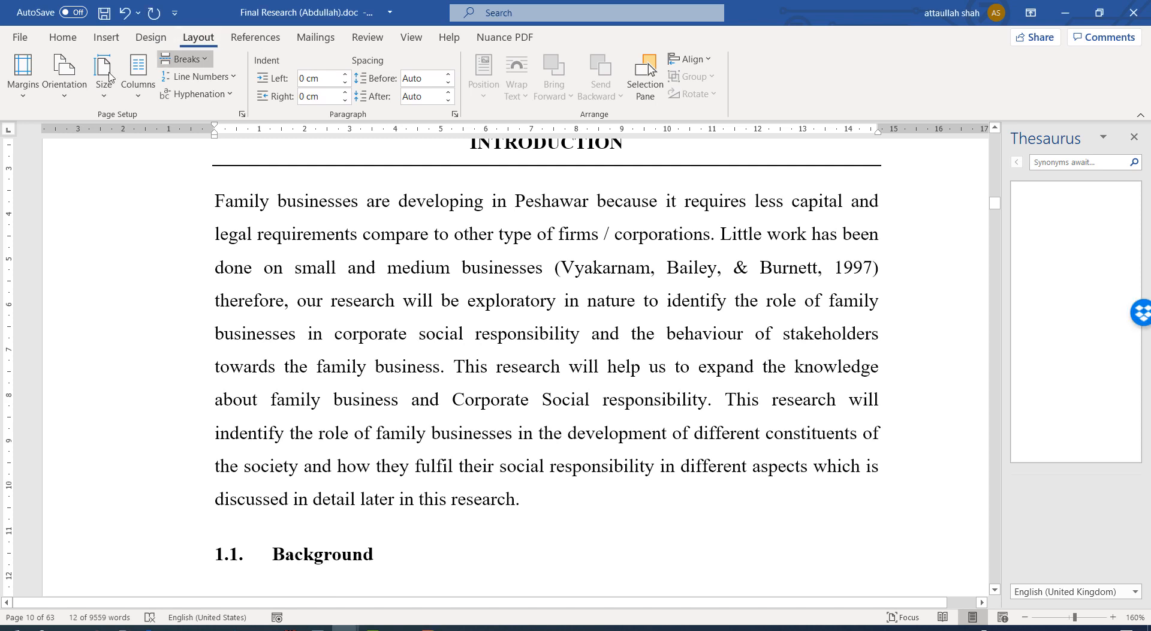
pyautogui.click(24, 71)
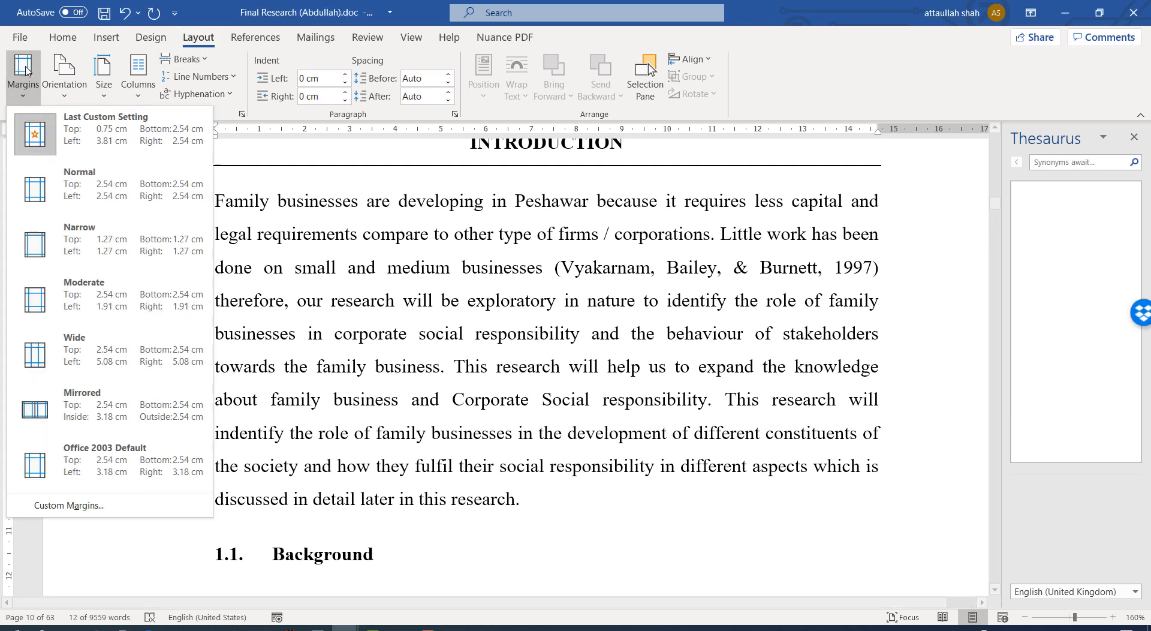
pyautogui.click(69, 505)
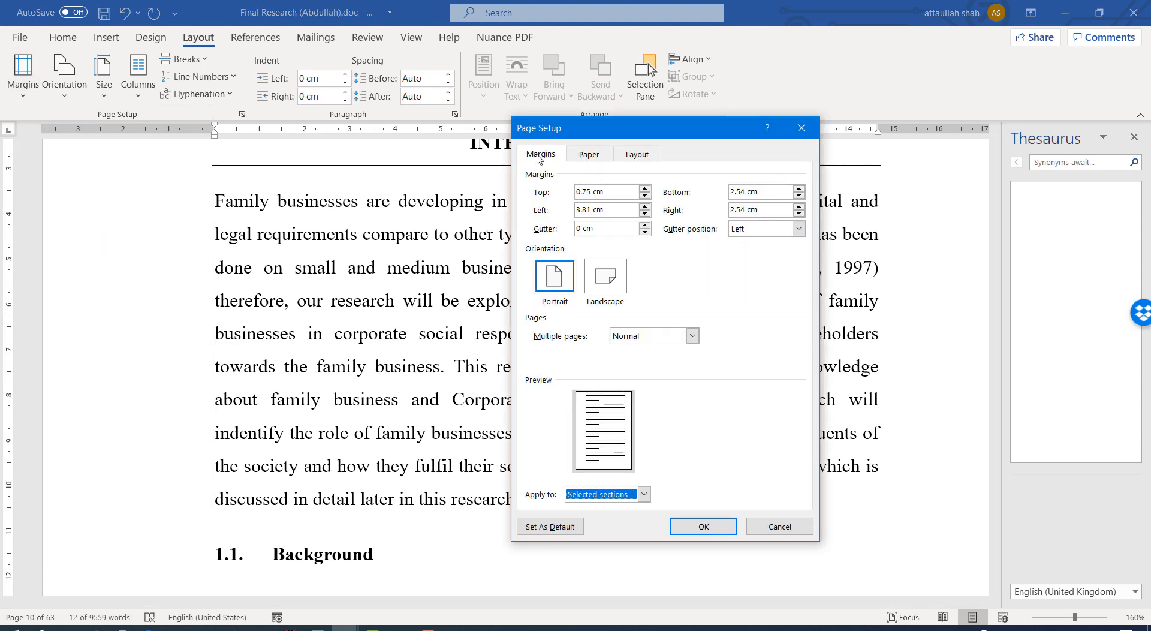
pyautogui.click(587, 157)
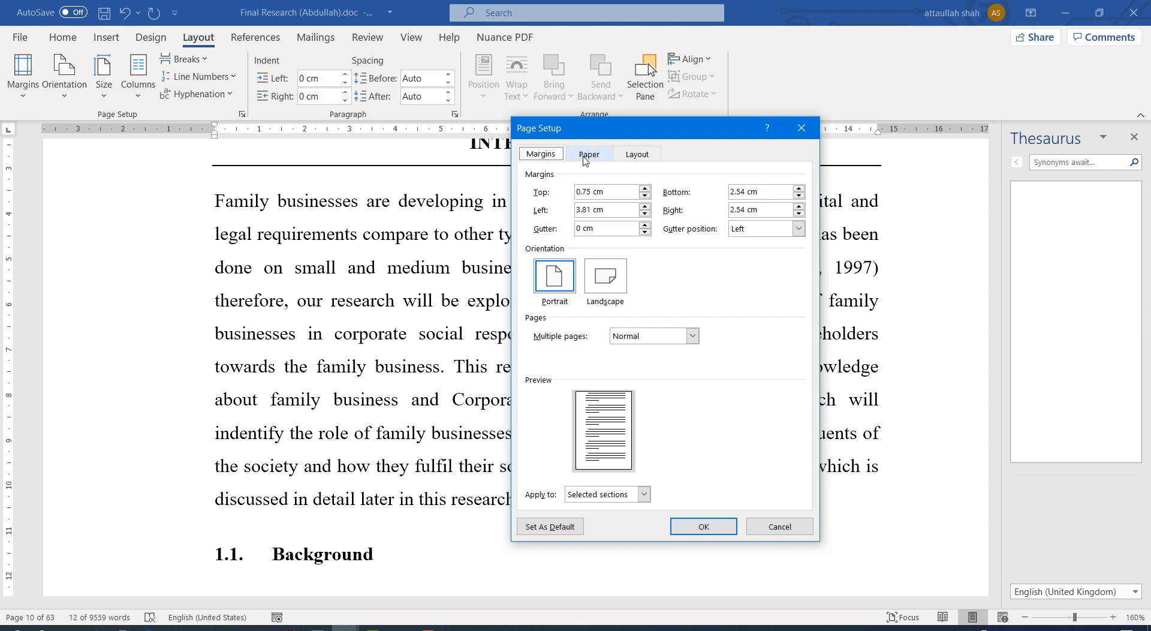
pyautogui.click(638, 156)
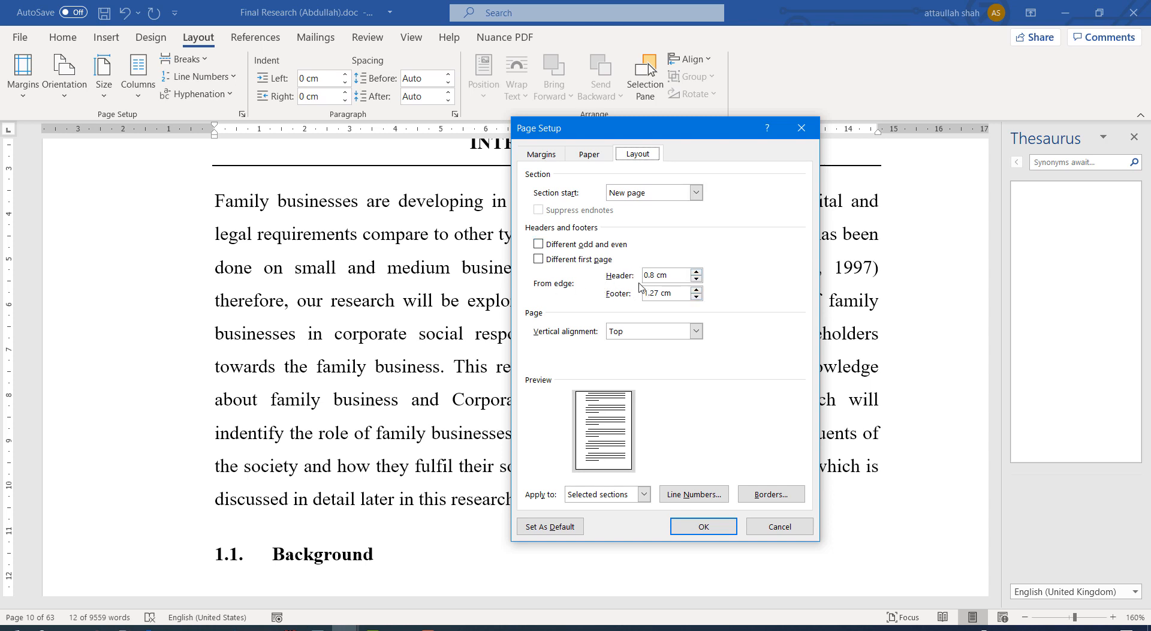
pyautogui.click(697, 272)
pyautogui.click(697, 272)
pyautogui.click(695, 290)
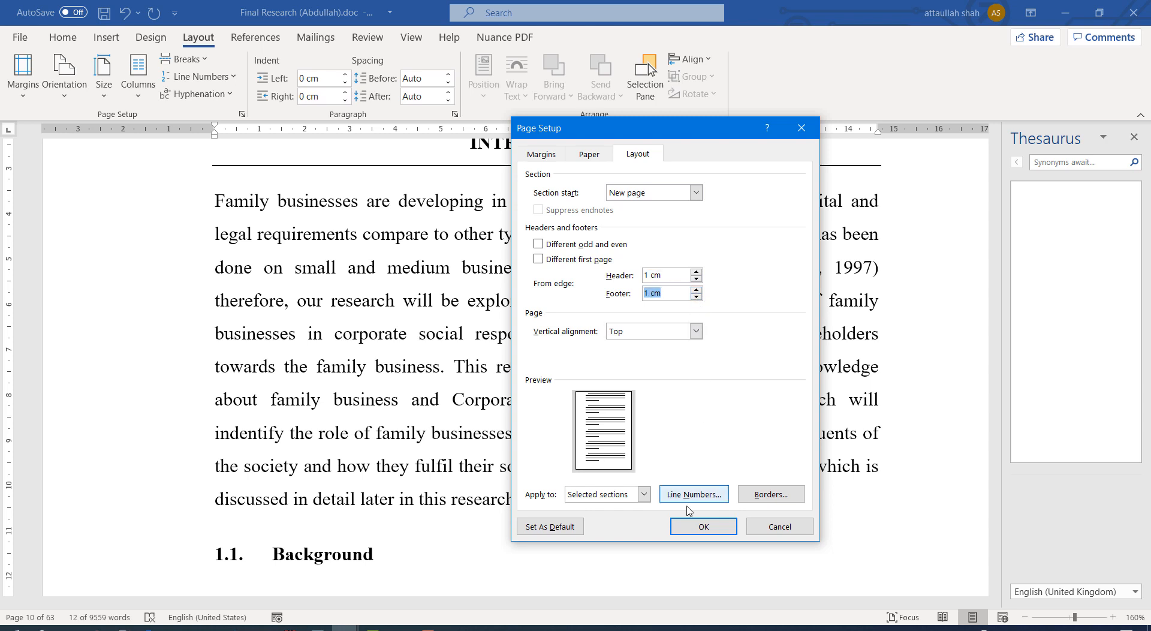
pyautogui.click(711, 525)
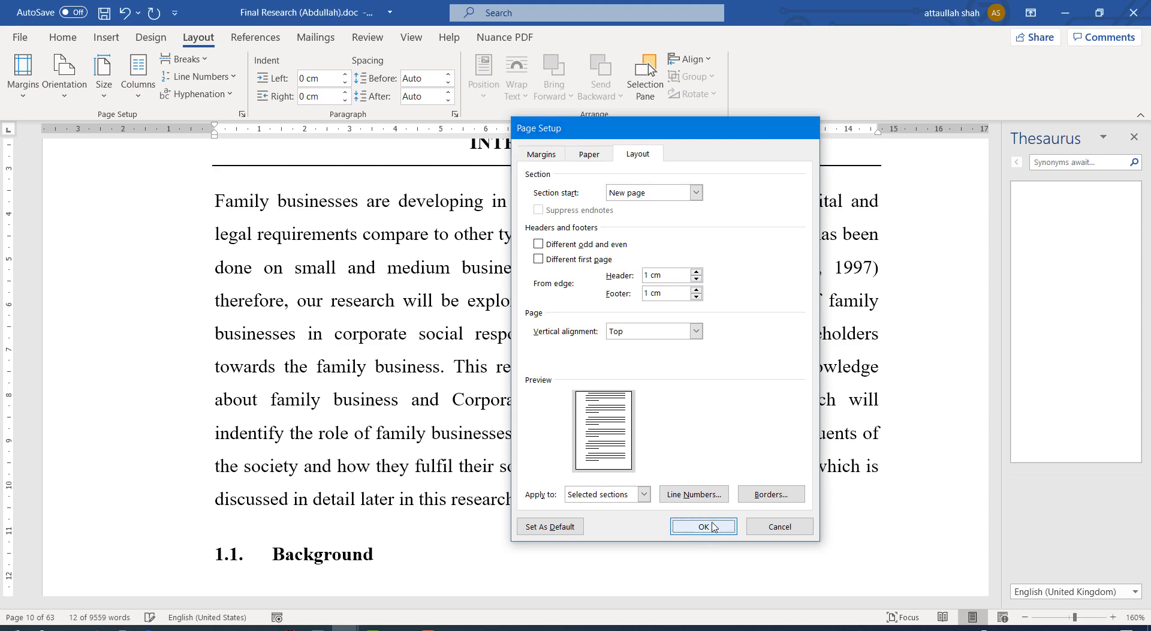
pyautogui.scroll(10, 262, 385)
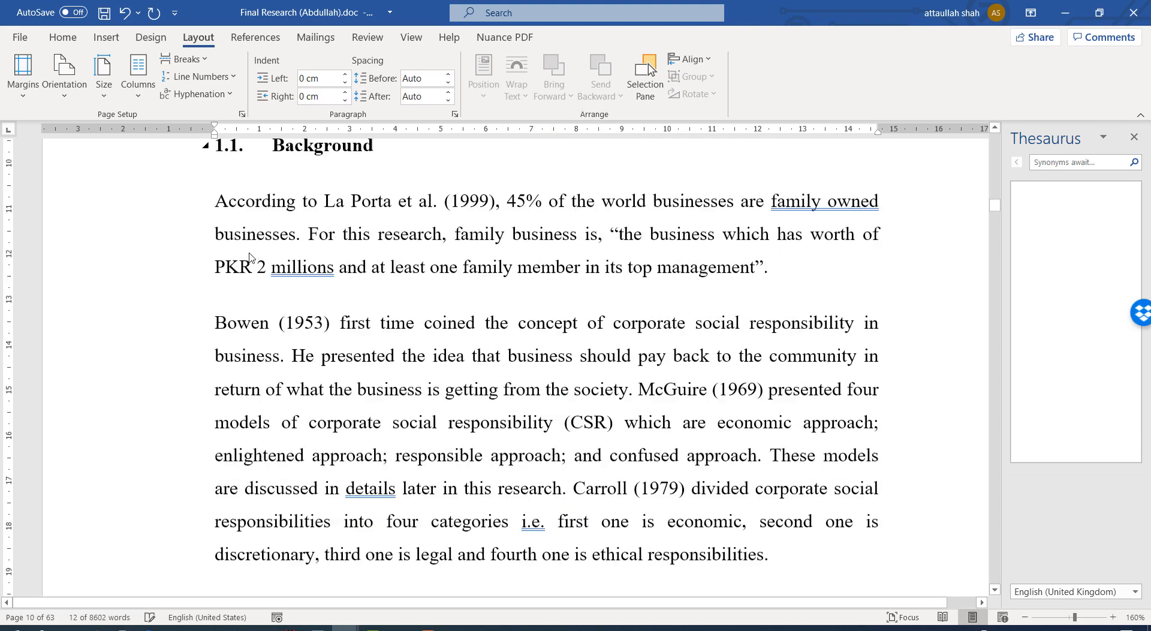
pyautogui.scroll(2, 250, 258)
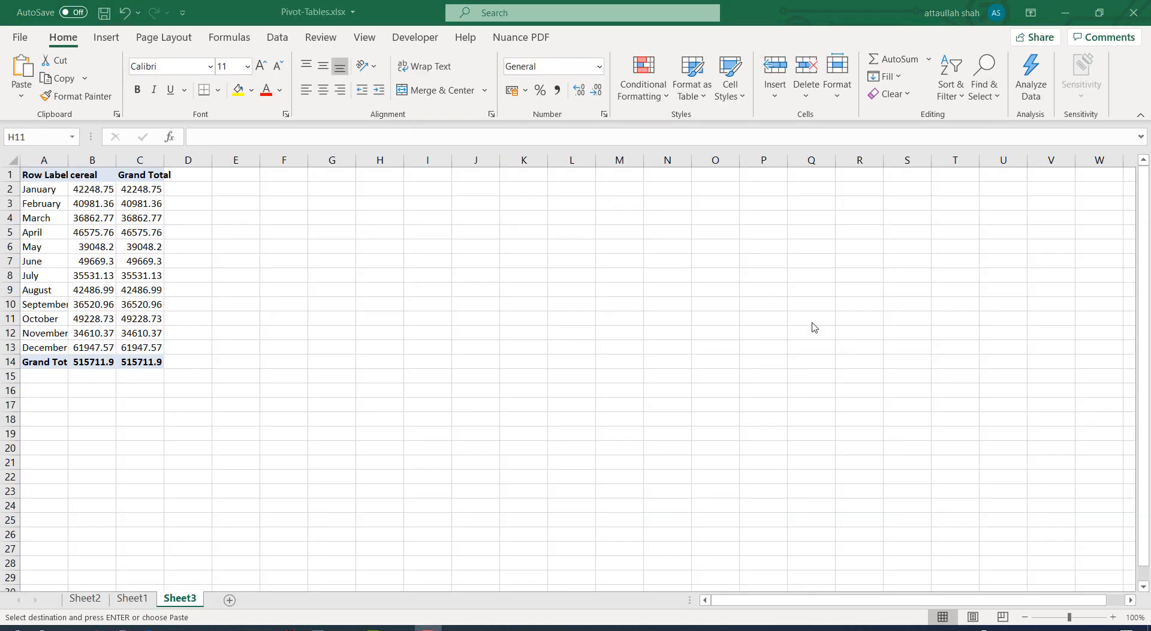
# - In the Pivot-Tables.xlsx workbook in Excel, widen columns A to C on Sheet3 so their contents fit
pyautogui.click(190, 438)
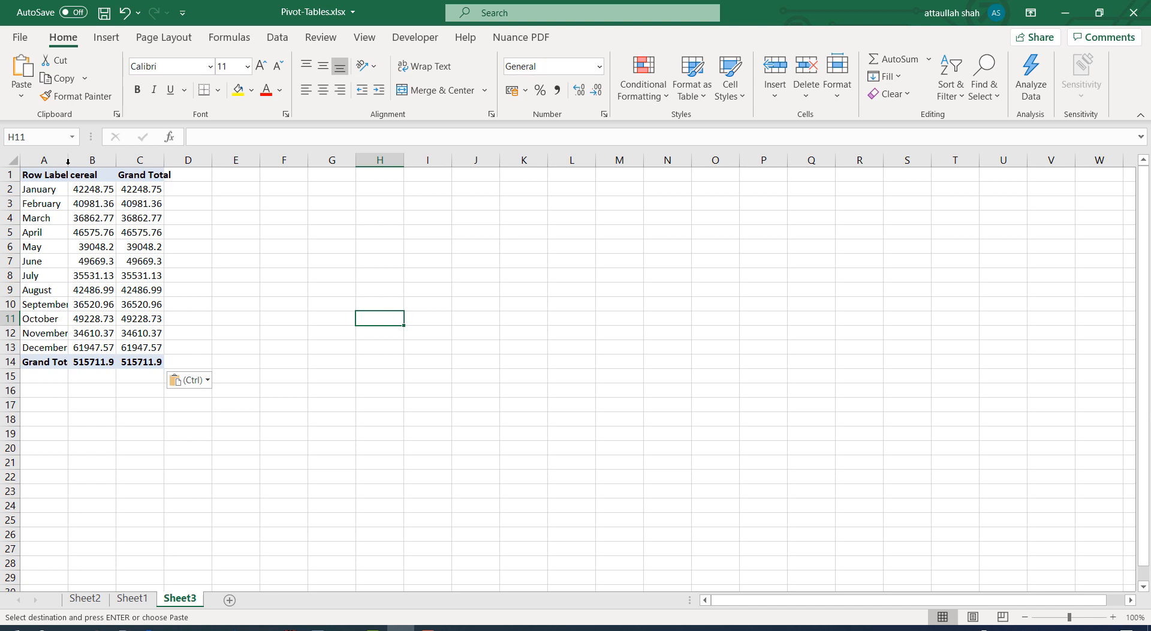
pyautogui.moveTo(68, 161); pyautogui.dragTo(114, 161)
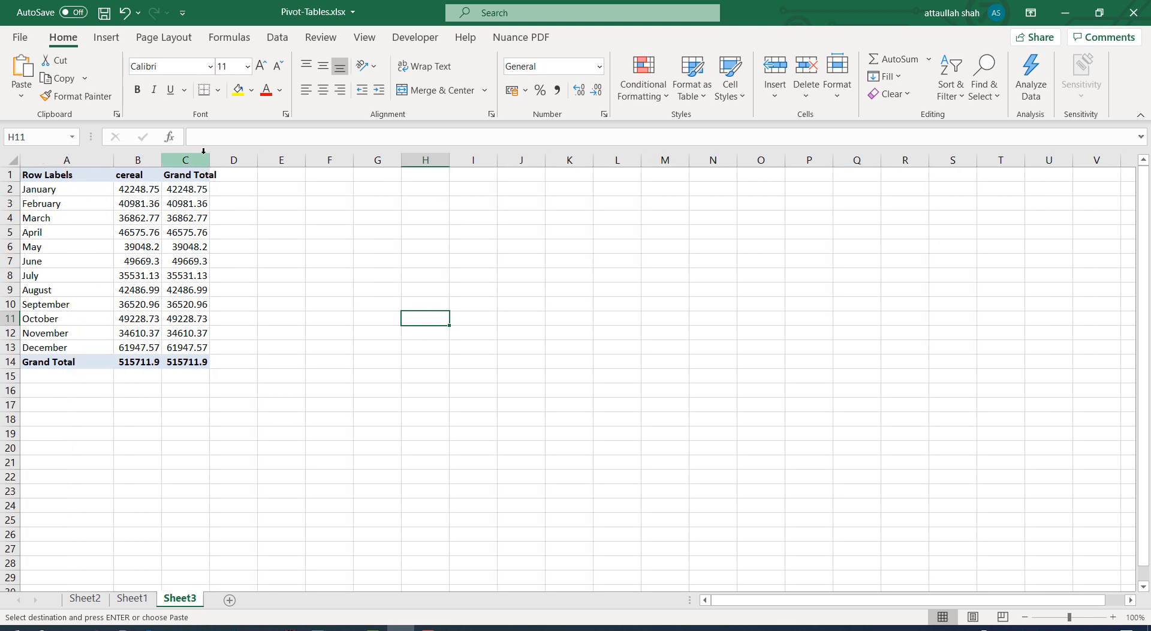
pyautogui.doubleClick(161, 159)
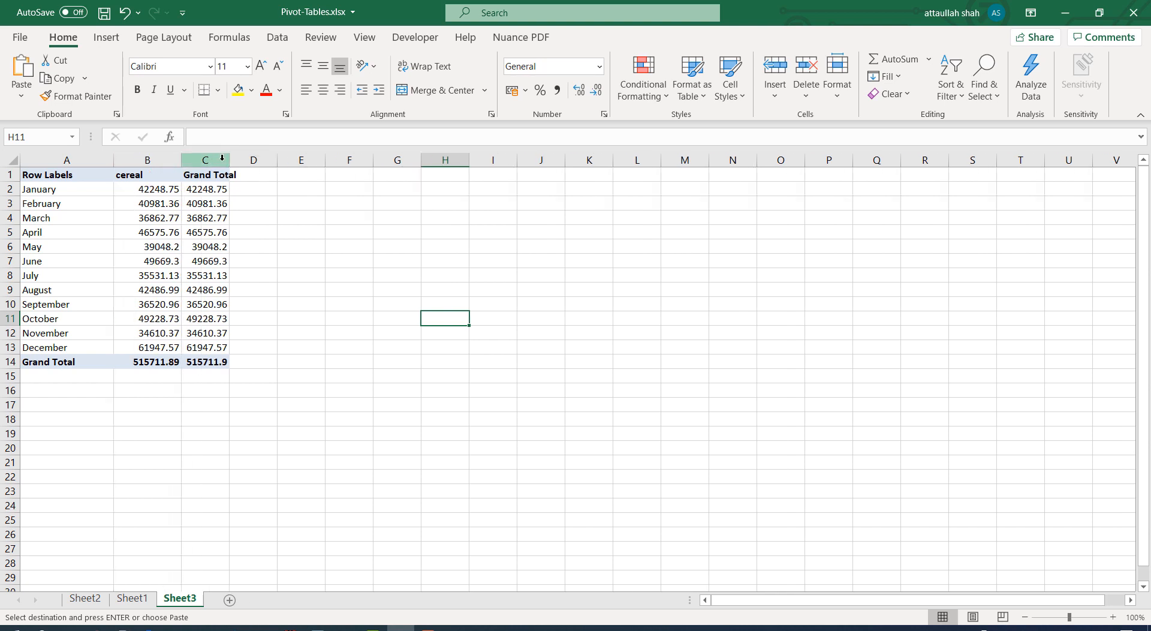
pyautogui.moveTo(229, 160); pyautogui.dragTo(269, 174)
pyautogui.click(175, 419)
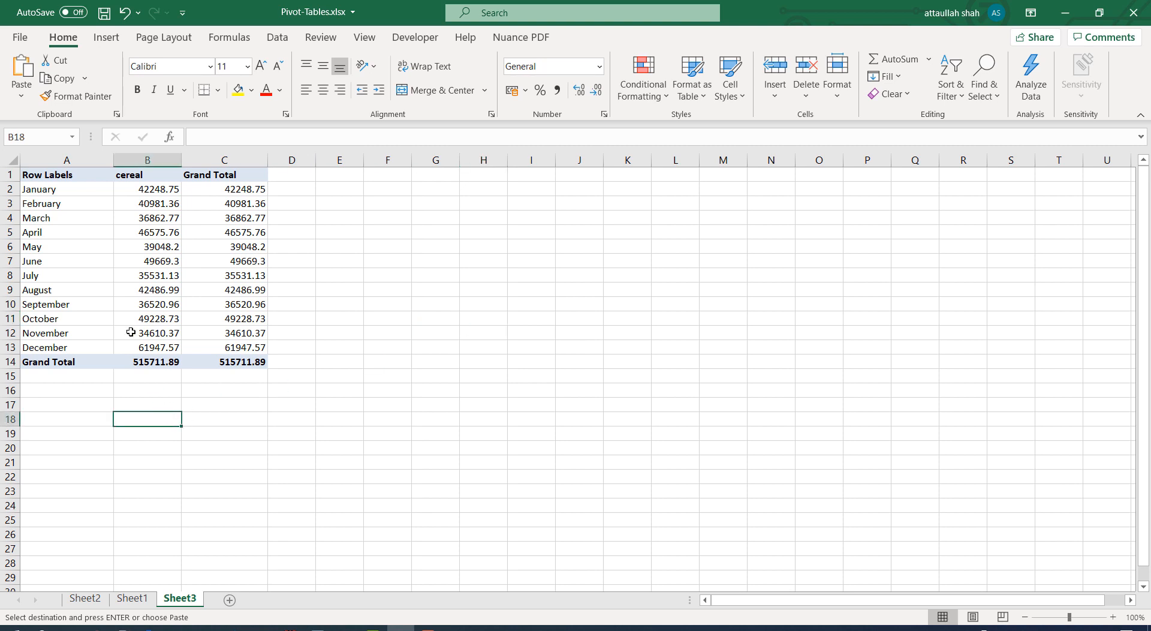
# - Remove the fill colour from the heading cells A1:C1 and the Grand Total cells A14:C14
pyautogui.moveTo(36, 175); pyautogui.dragTo(257, 174)
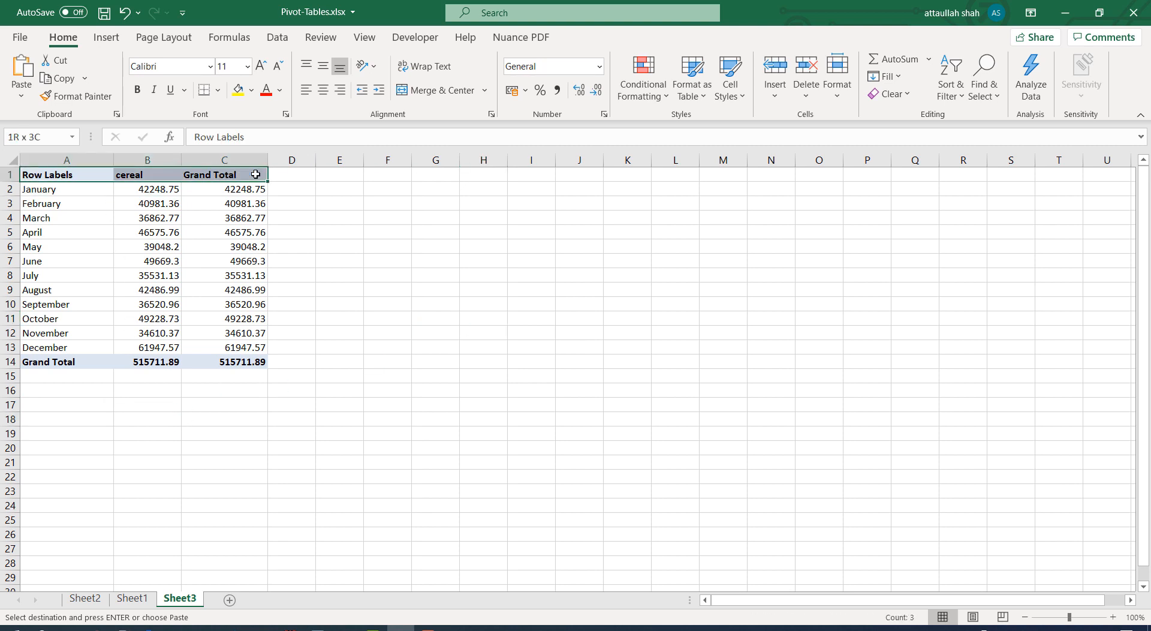
pyautogui.click(253, 91)
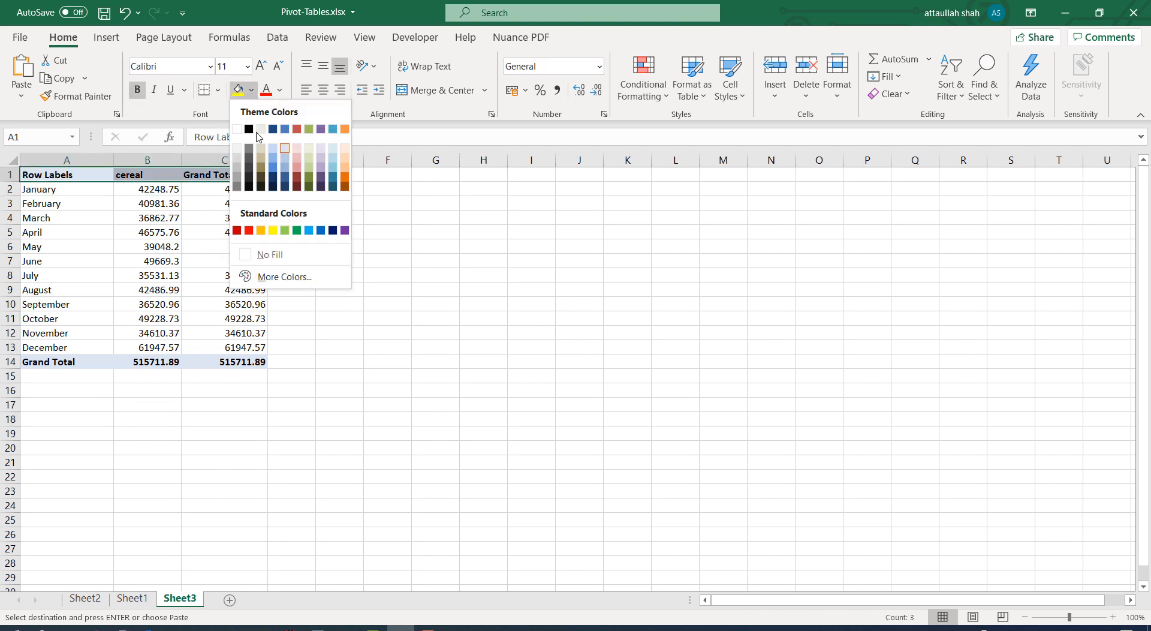
pyautogui.click(273, 256)
pyautogui.moveTo(36, 365); pyautogui.dragTo(244, 362)
pyautogui.click(238, 90)
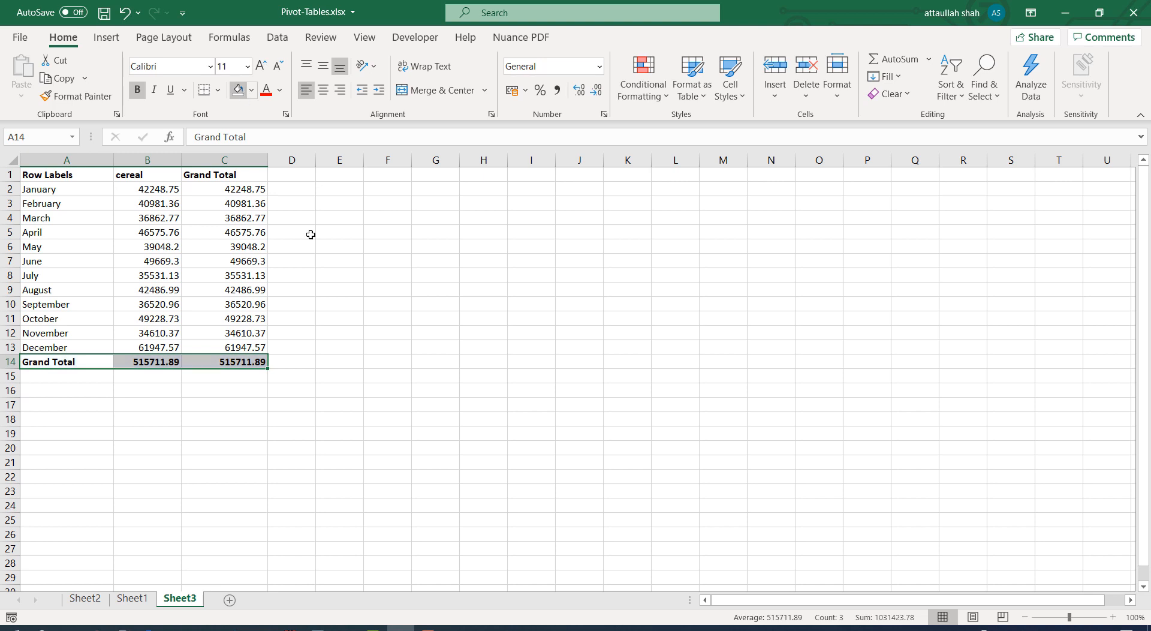
pyautogui.click(419, 305)
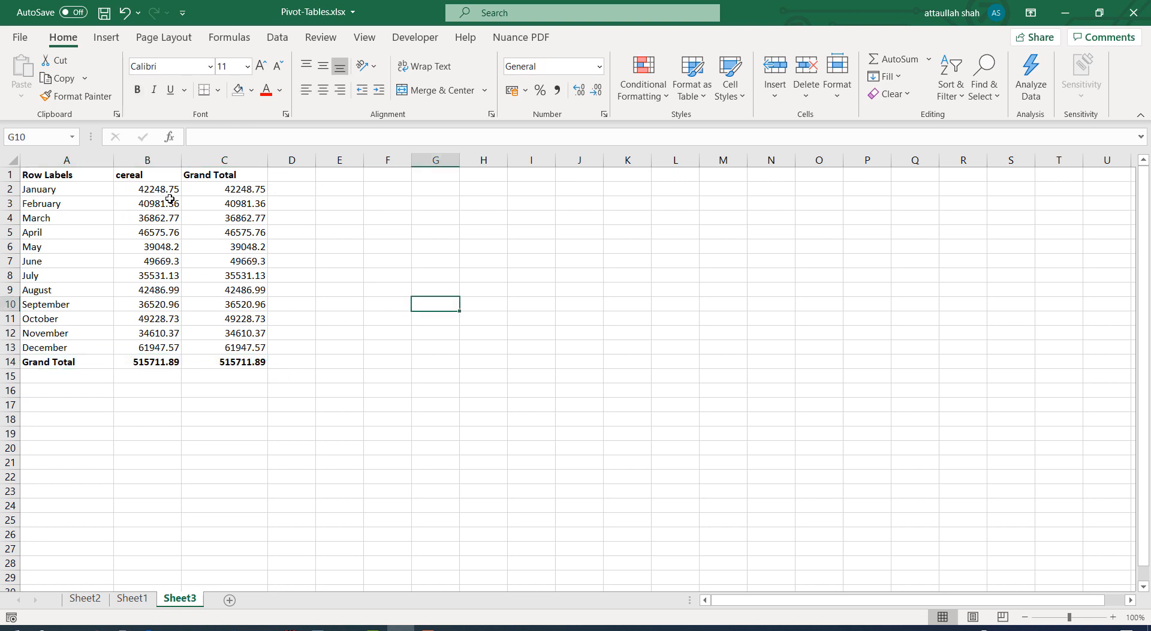
# - Format the cereal and Grand Total figures in B2:C14 to show one decimal place
pyautogui.moveTo(170, 198); pyautogui.dragTo(241, 358)
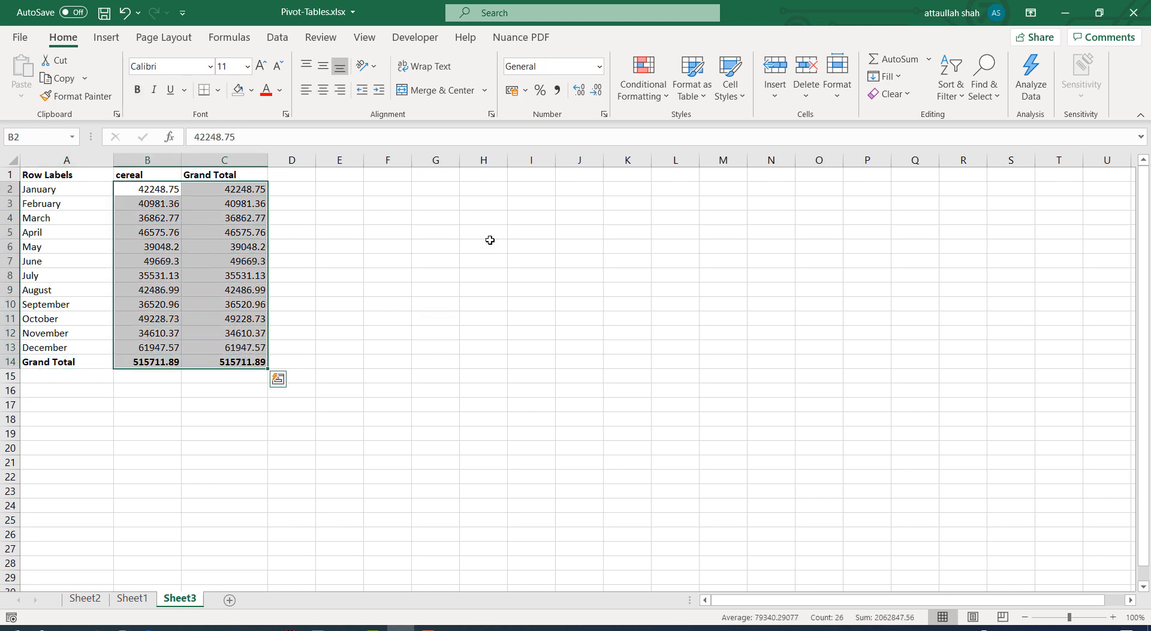
pyautogui.click(594, 95)
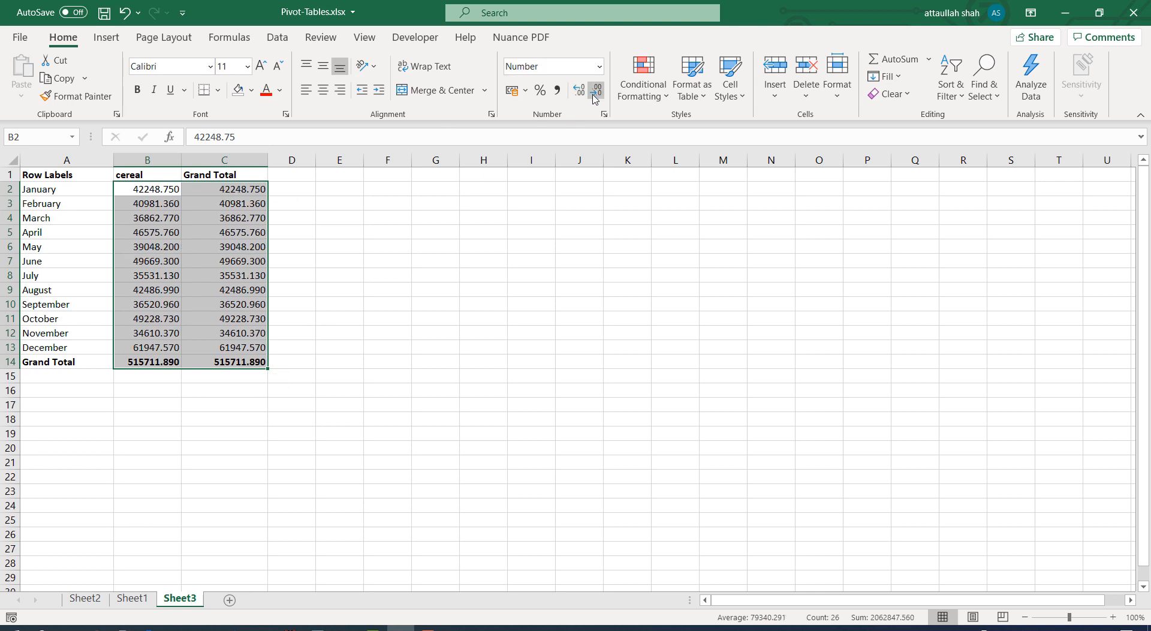
pyautogui.click(595, 91)
pyautogui.click(595, 91)
pyautogui.click(292, 274)
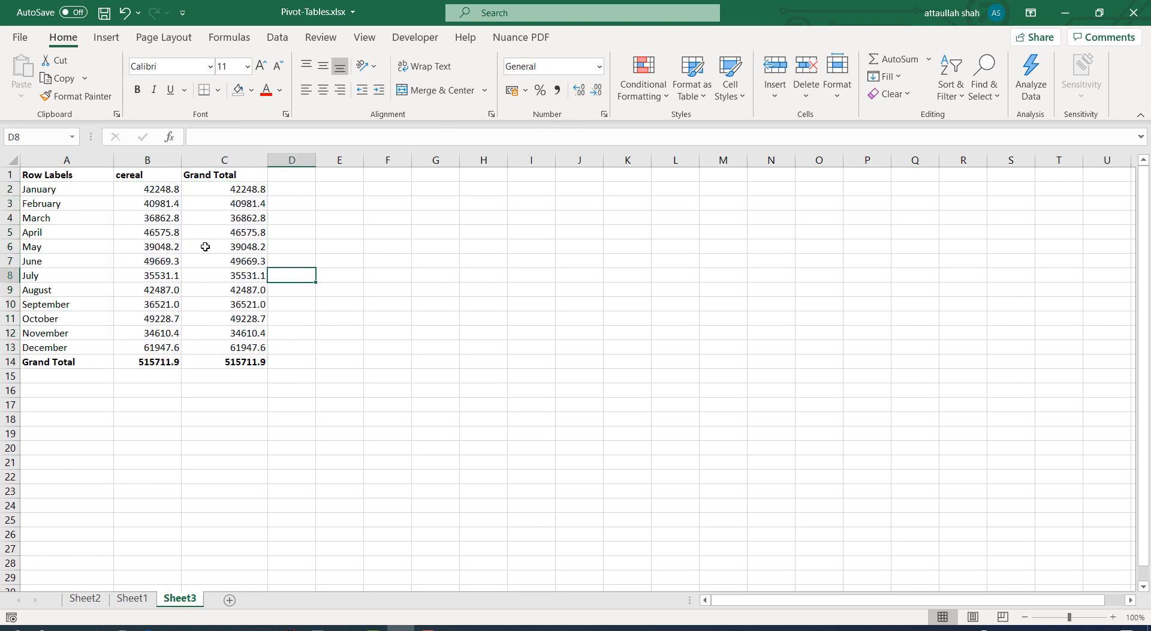
# - Apply a Top and Thick Bottom Border to the heading cells A1:C1
pyautogui.moveTo(33, 176); pyautogui.dragTo(254, 170)
pyautogui.click(218, 90)
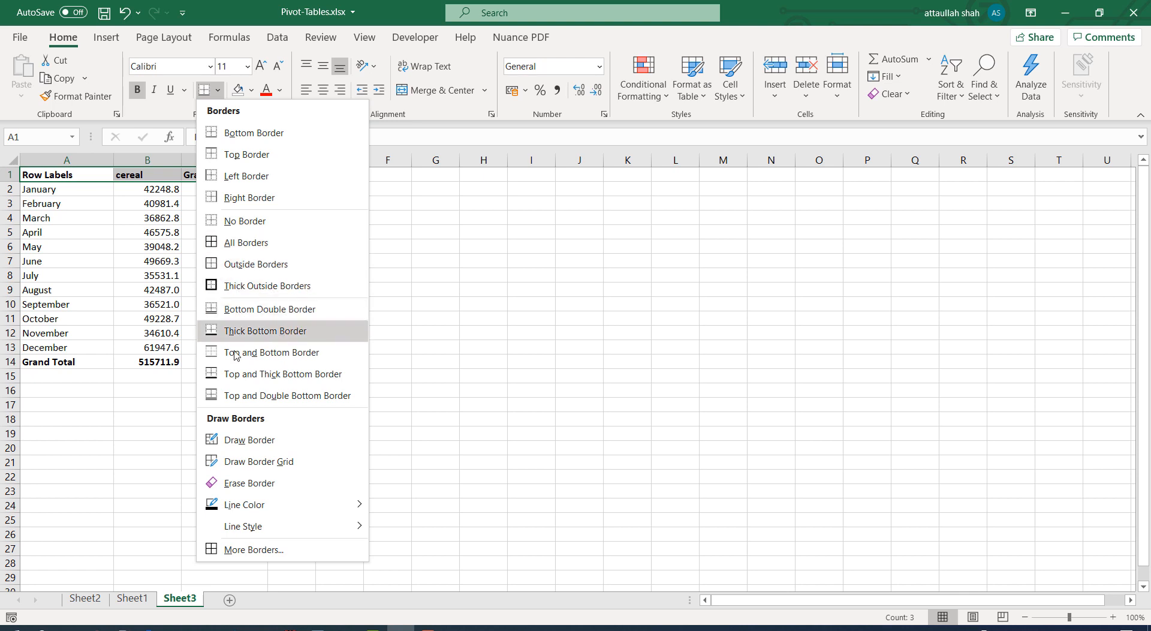
pyautogui.click(252, 374)
pyautogui.click(51, 400)
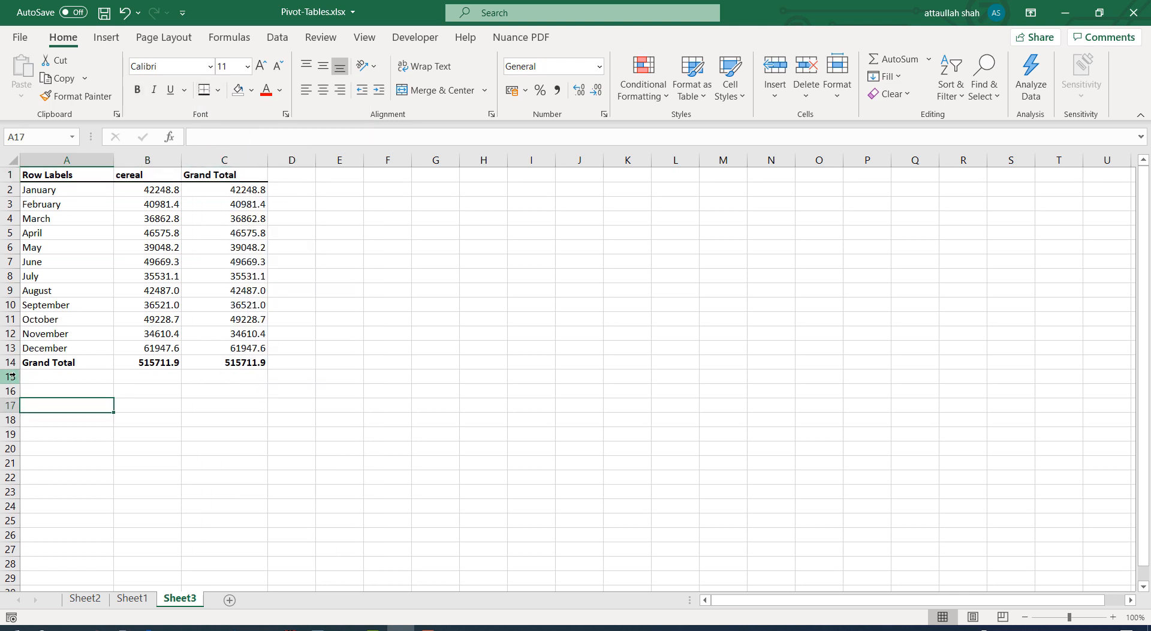
# - Apply a Bottom Double Border to the Grand Total cells A14:C14
pyautogui.moveTo(31, 365); pyautogui.dragTo(234, 357)
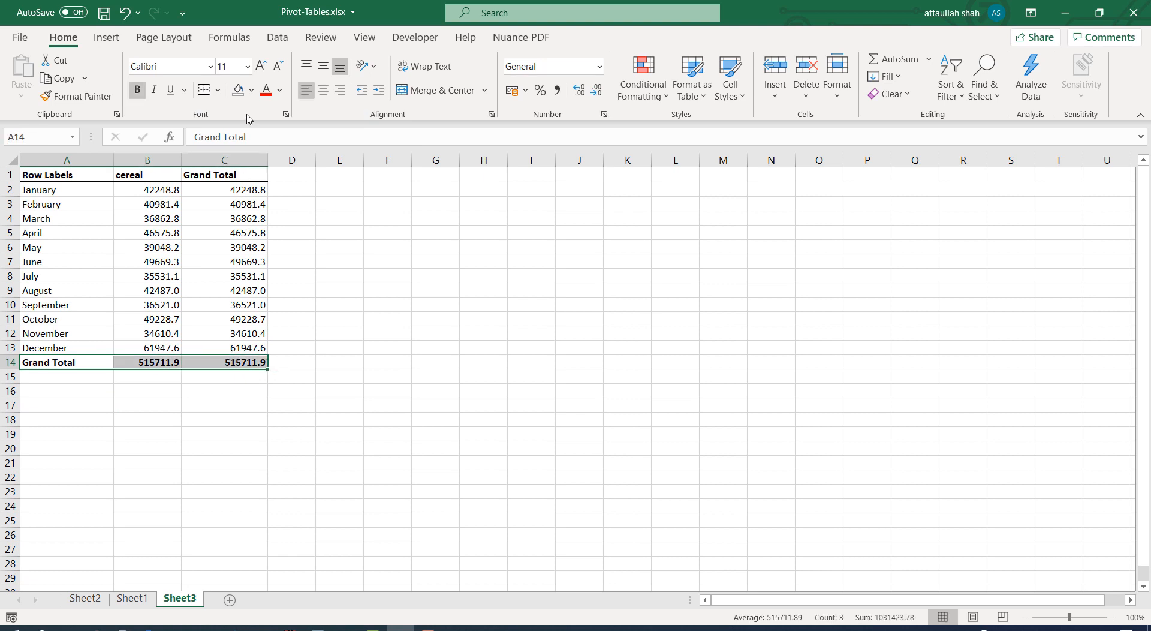
pyautogui.click(251, 90)
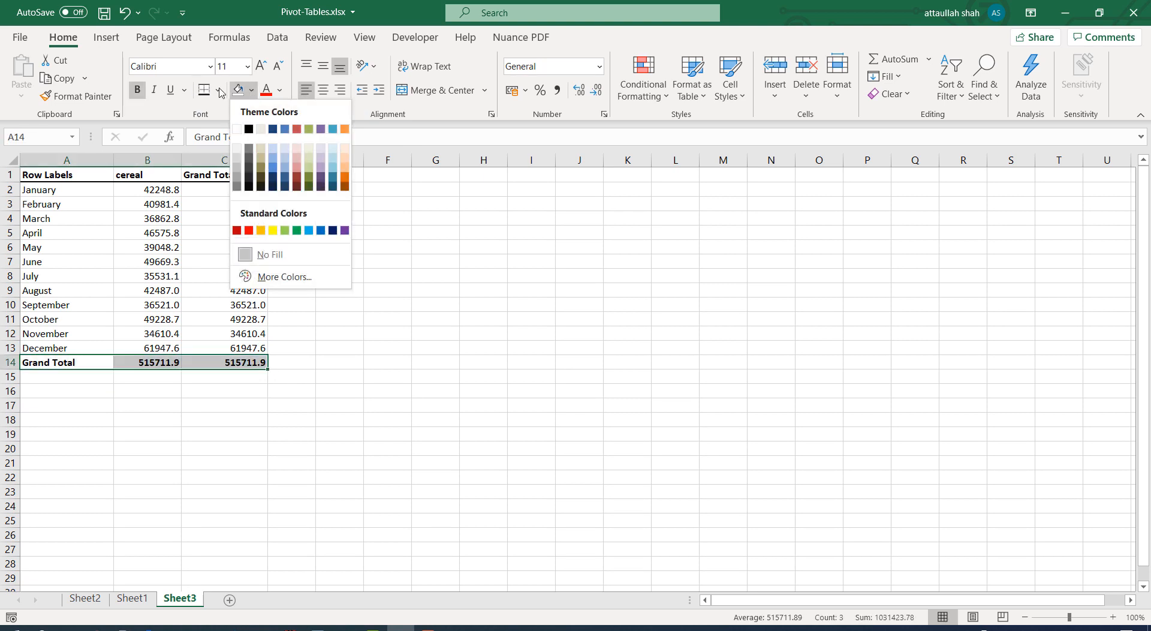
pyautogui.click(218, 90)
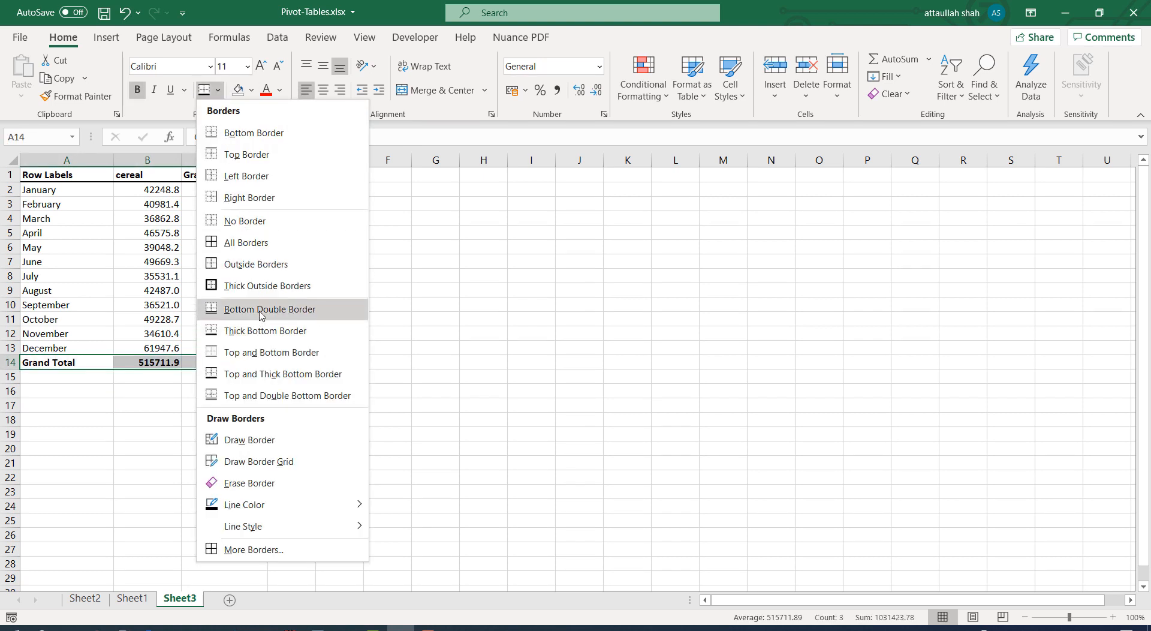
pyautogui.click(261, 308)
pyautogui.click(71, 473)
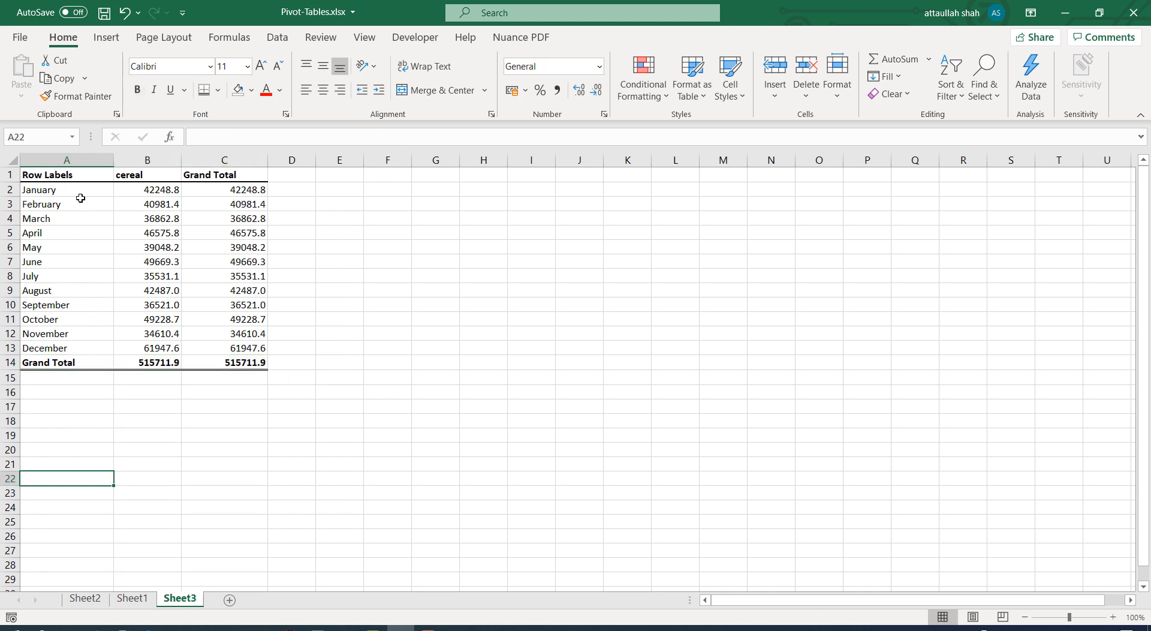
# - Copy the summary table A1:C14 and switch to the Final Research document in Word
pyautogui.moveTo(48, 177); pyautogui.dragTo(259, 361)
pyautogui.rightClick(192, 309)
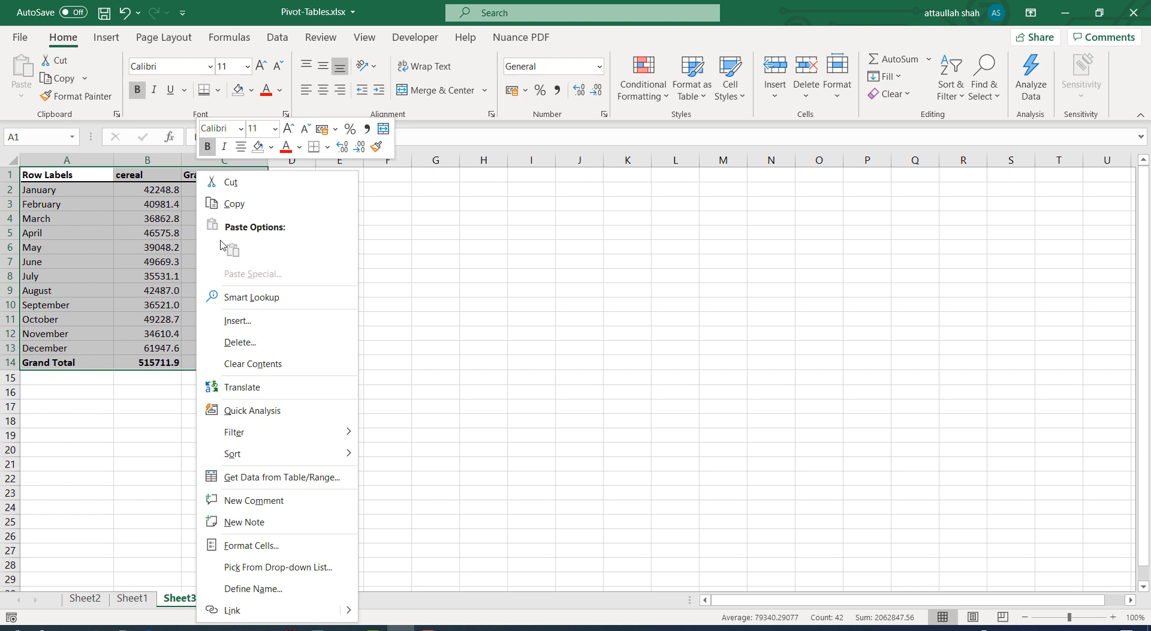
pyautogui.click(246, 205)
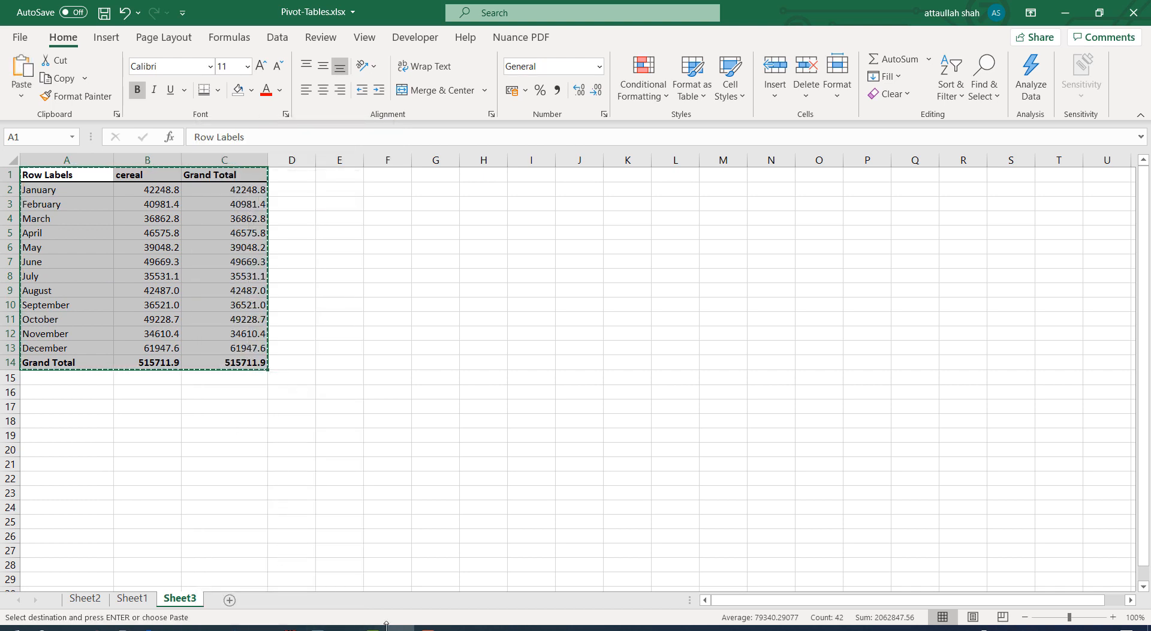
pyautogui.moveTo(343, 628)
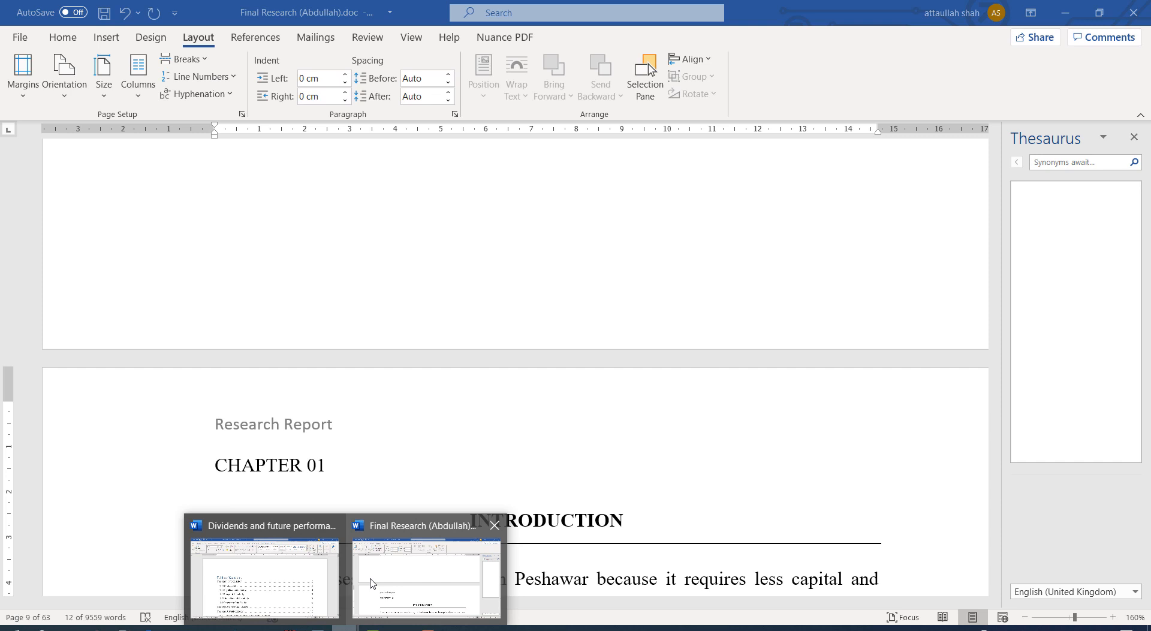
pyautogui.click(371, 582)
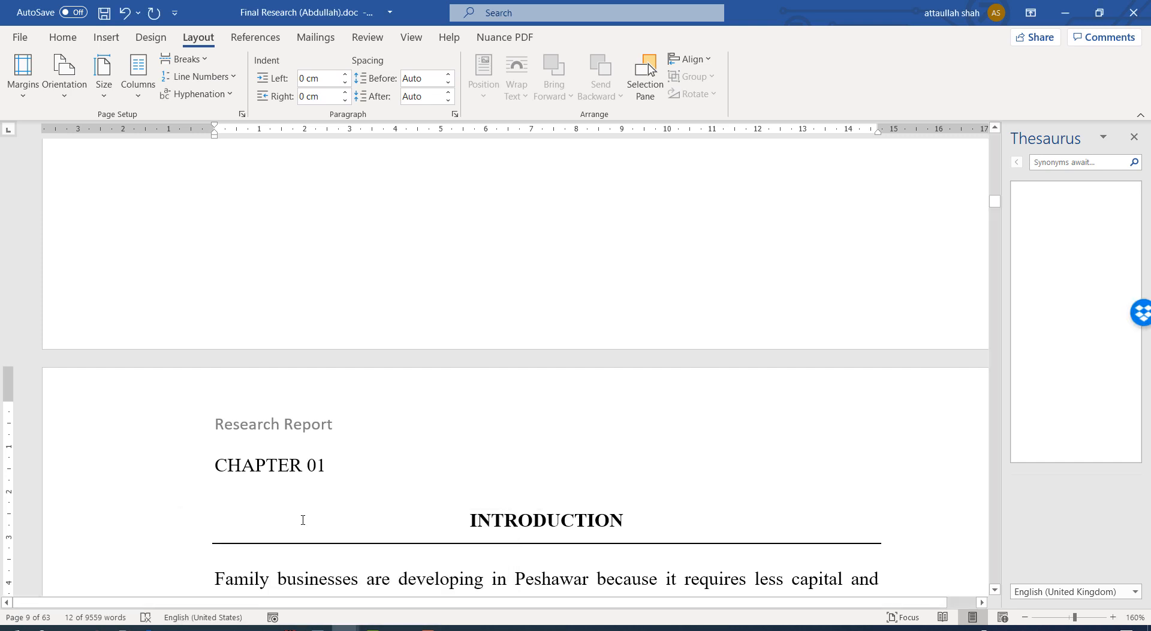
# - Close the Thesaurus pane in the research document
pyautogui.scroll(-6, 301, 522)
pyautogui.click(923, 218)
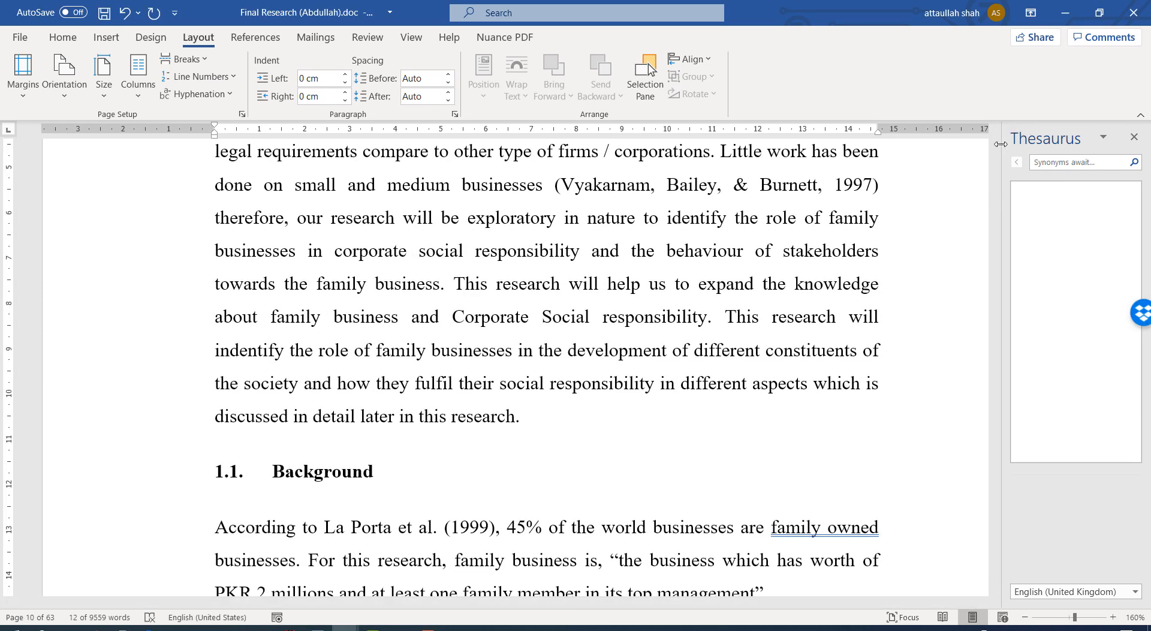
pyautogui.click(1133, 137)
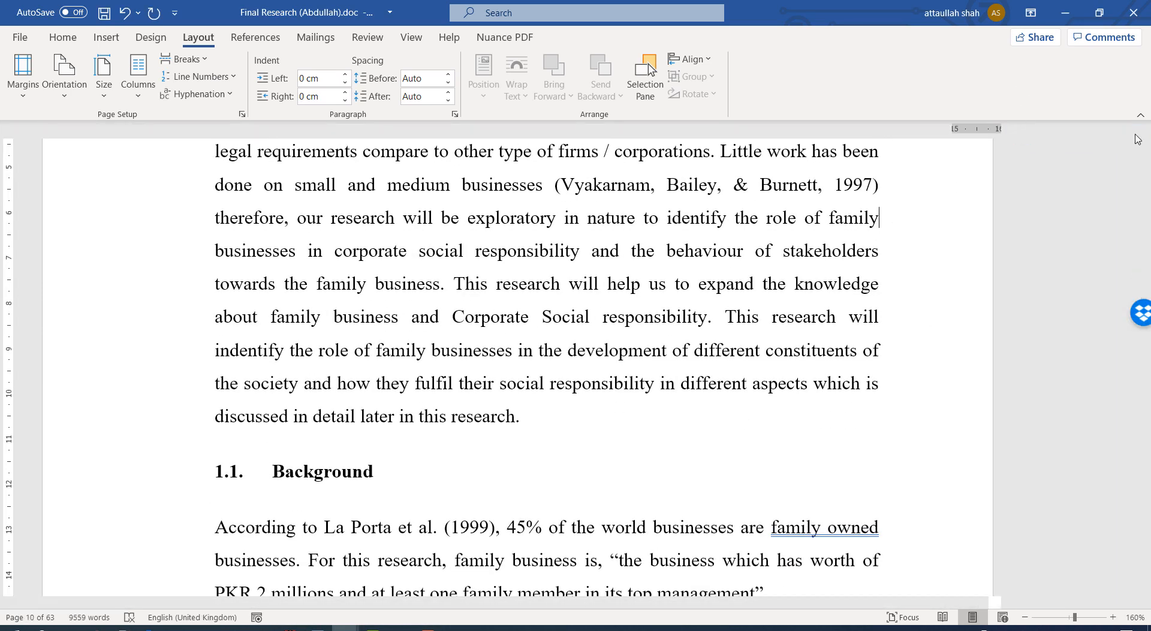
# - Insert blank paragraphs after the heading "4.4.3. Relationship with suppliers" and paste the copied Excel table there
pyautogui.moveTo(1144, 205); pyautogui.dragTo(1007, 311)
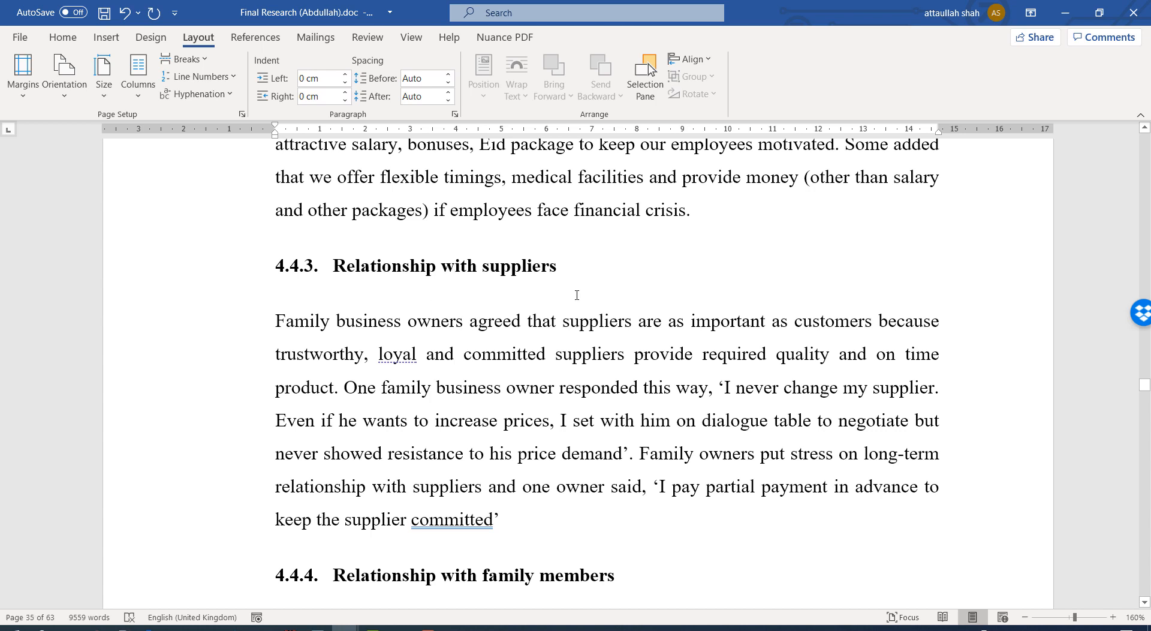
pyautogui.click(588, 266)
pyautogui.press('Return')
pyautogui.press('Return')
pyautogui.press('Return')
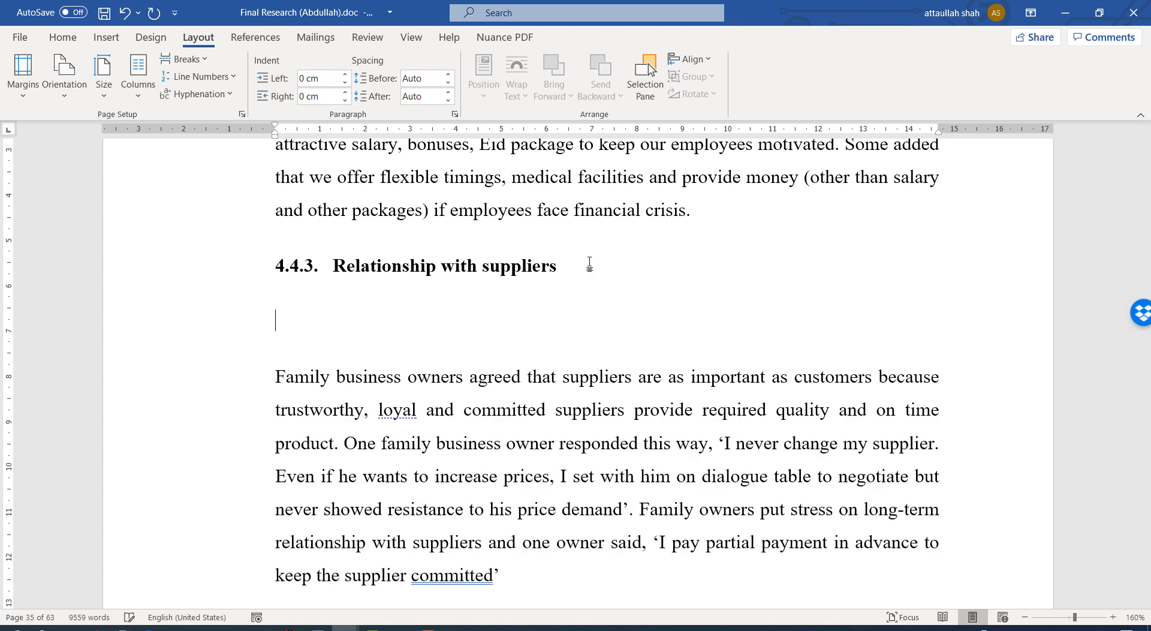
pyautogui.press('Return')
pyautogui.press('Return')
pyautogui.press('Return')
pyautogui.press('Return')
pyautogui.press('Return')
pyautogui.press('Return')
pyautogui.press('Return')
pyautogui.press('Return')
pyautogui.press('Return')
pyautogui.press('Return')
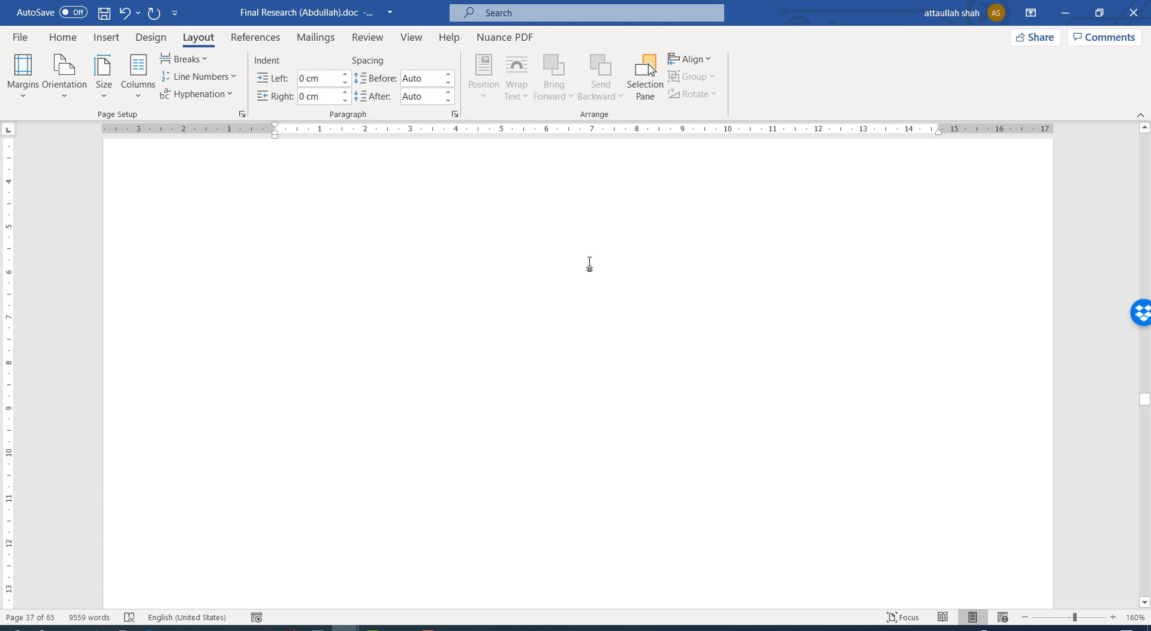
pyautogui.hotkey('ctrl', 'v')
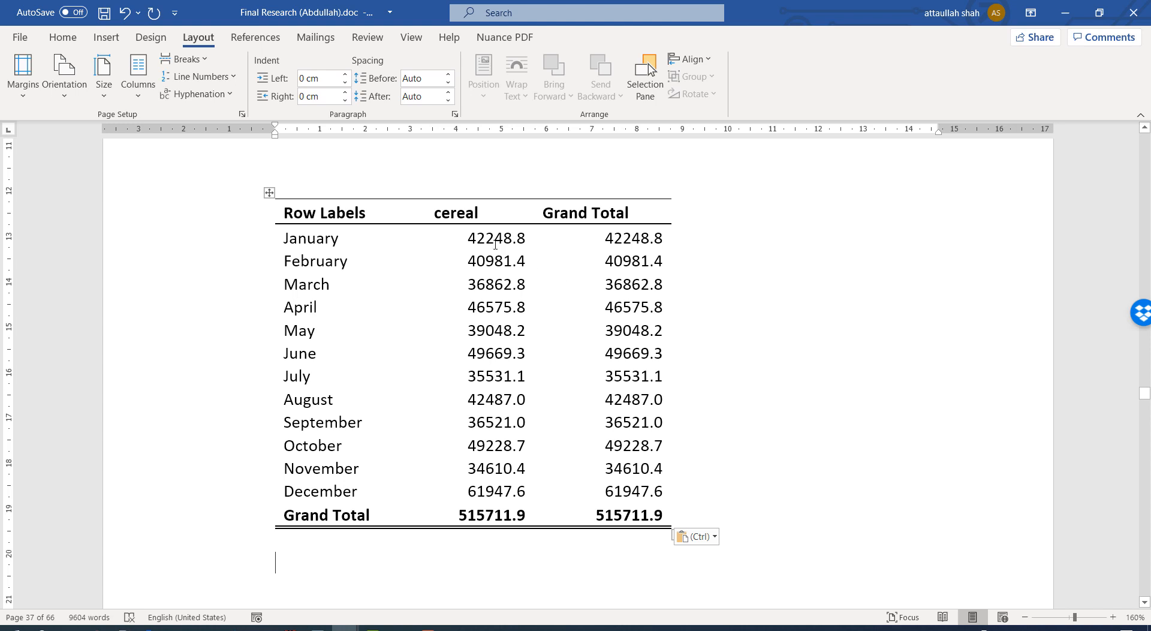
# - Set the font of the whole pasted table to Times New Roman
pyautogui.click(316, 212)
pyautogui.moveTo(316, 213); pyautogui.dragTo(674, 524)
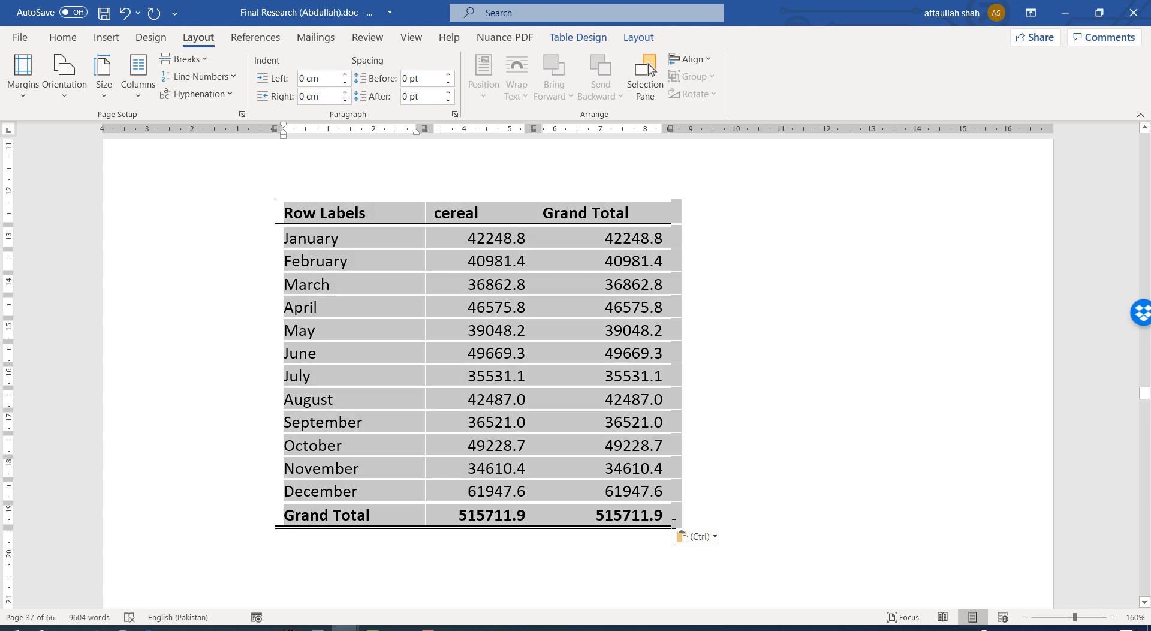
pyautogui.click(63, 37)
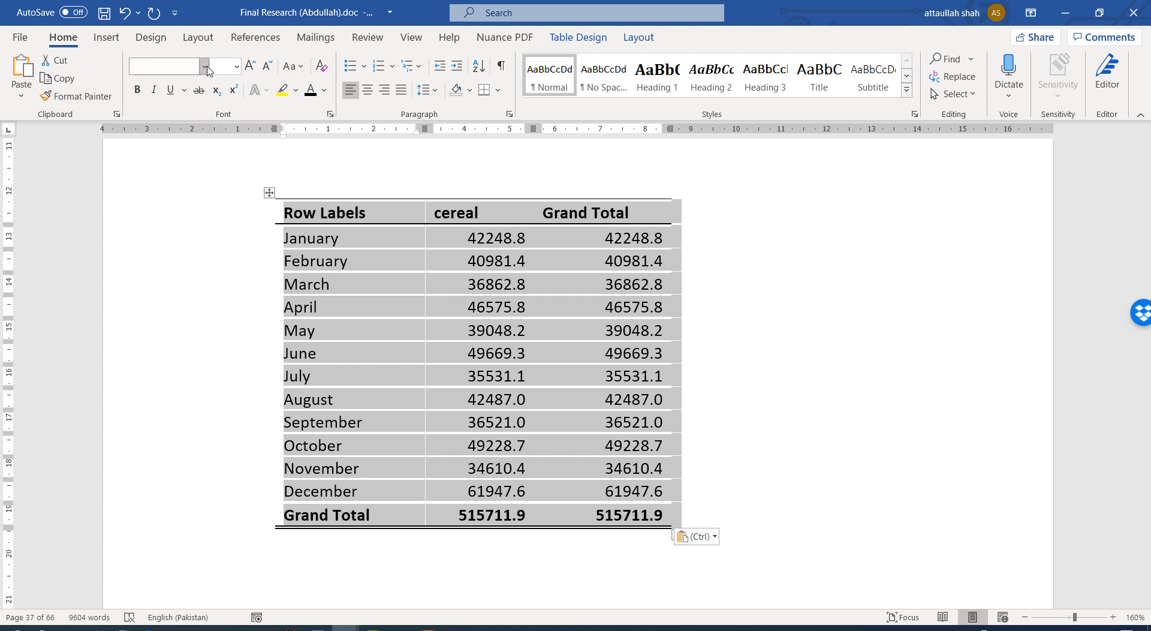
pyautogui.click(204, 67)
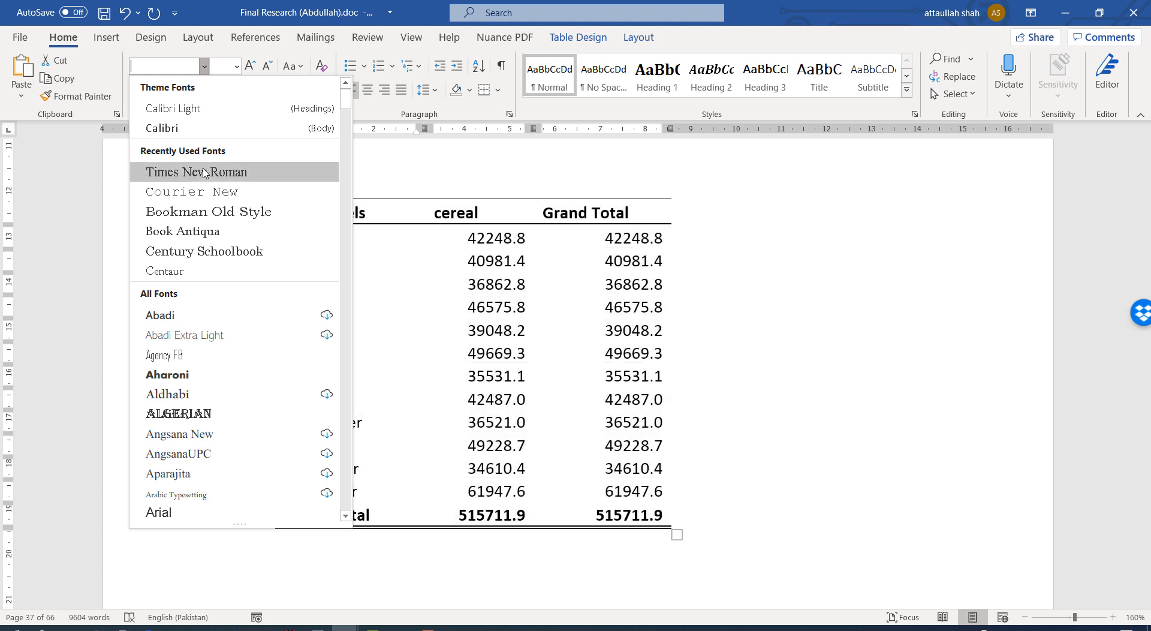
pyautogui.click(201, 171)
pyautogui.click(558, 255)
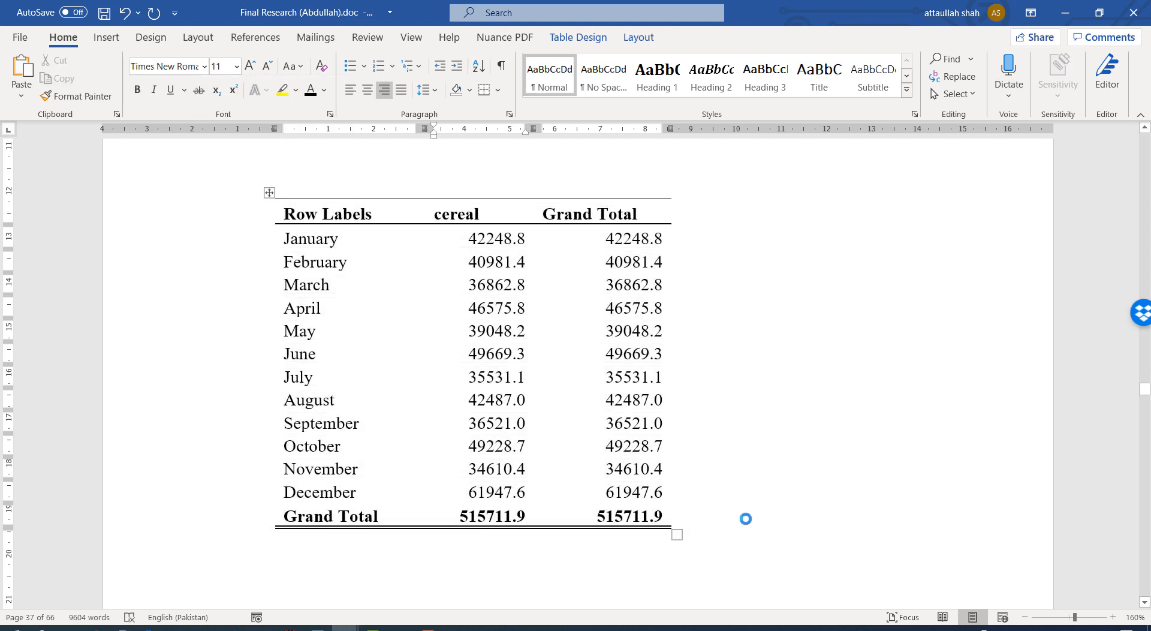
pyautogui.hotkey('ctrl', 'a')
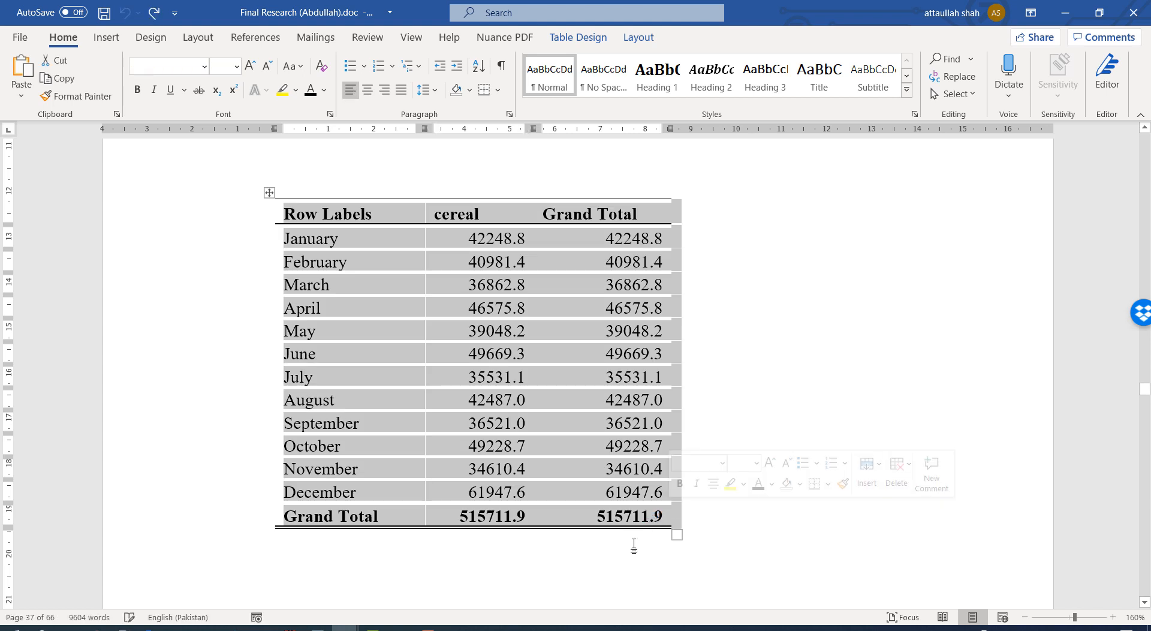
pyautogui.click(652, 559)
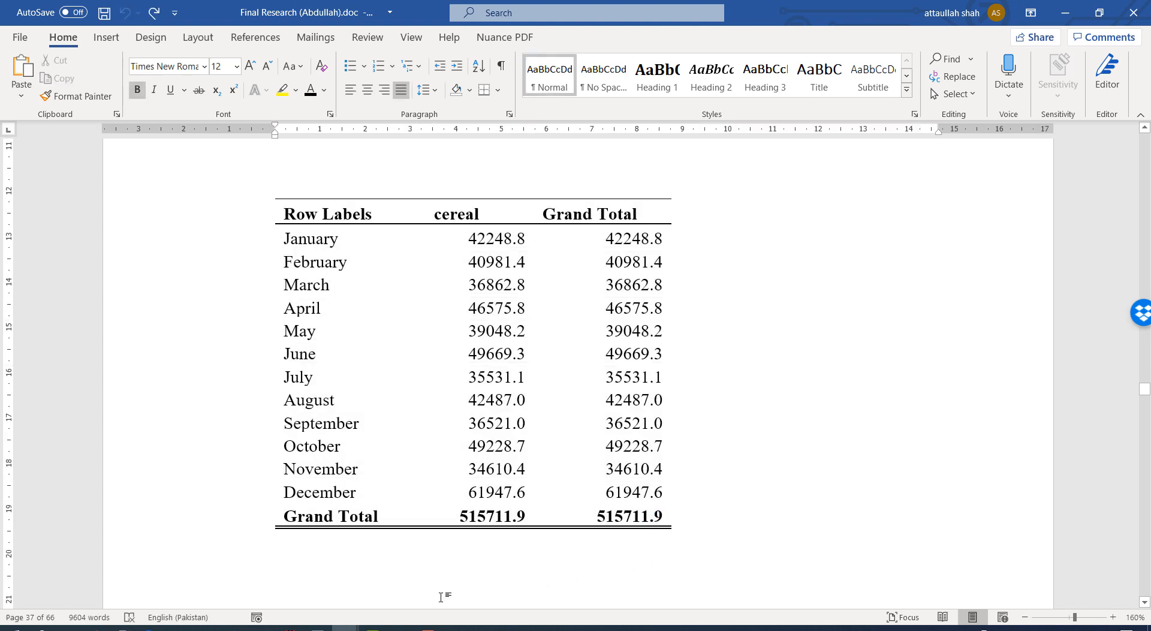